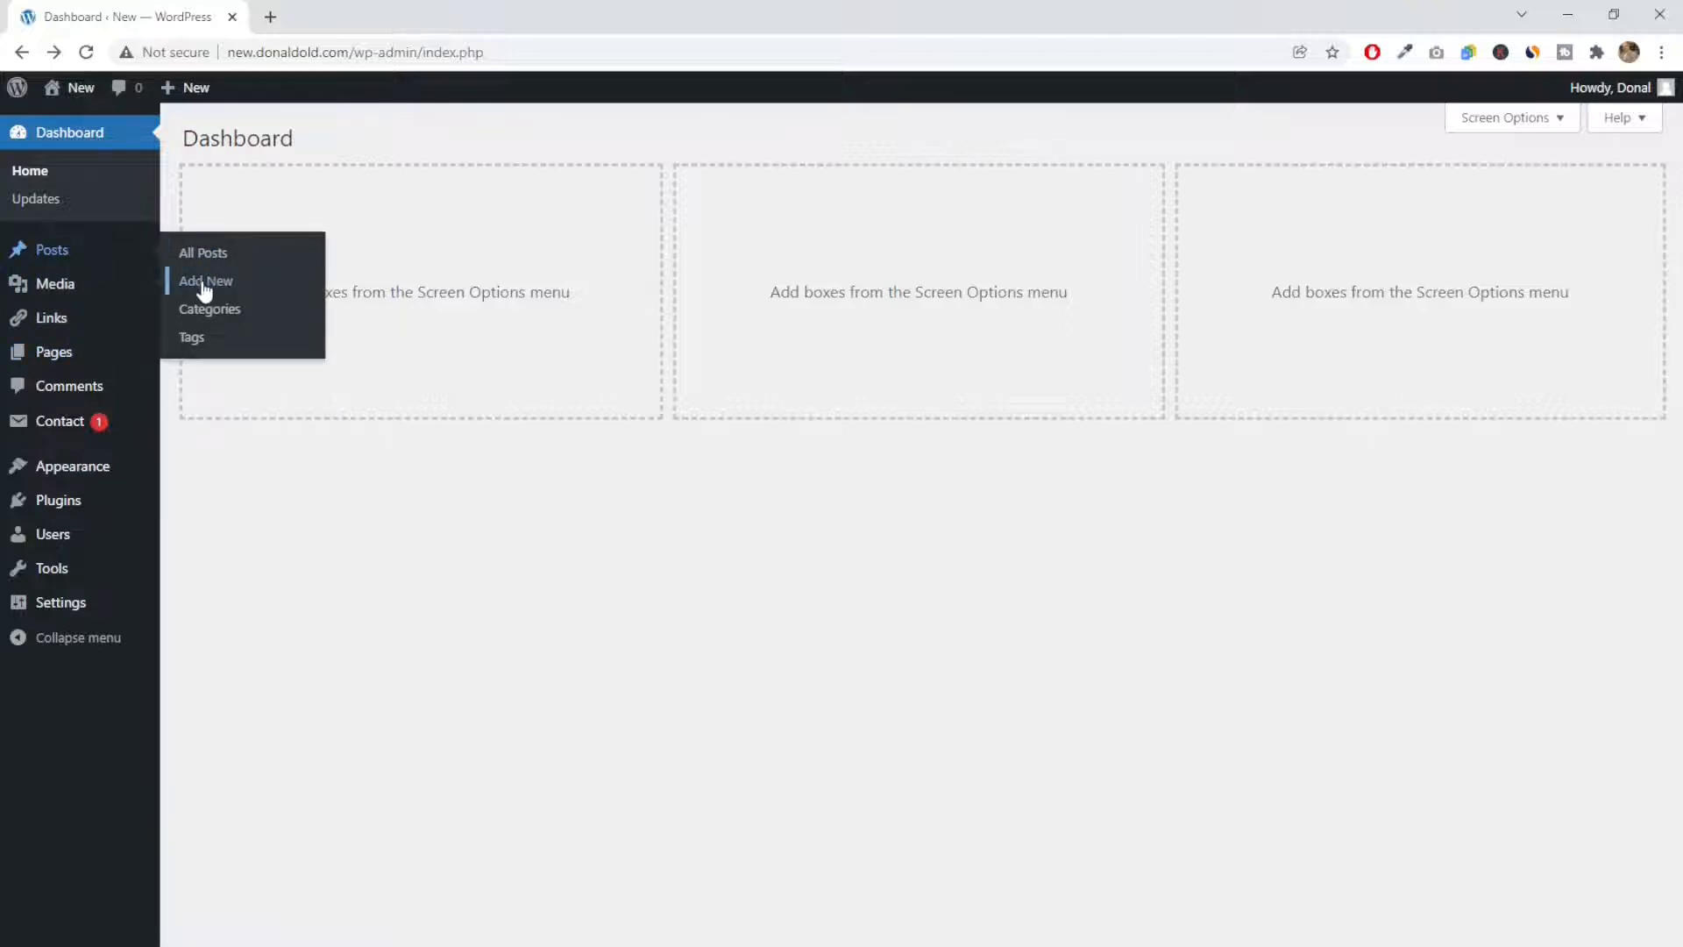
Create a new post and title it "Test Post for Video"
left_click(204, 282)
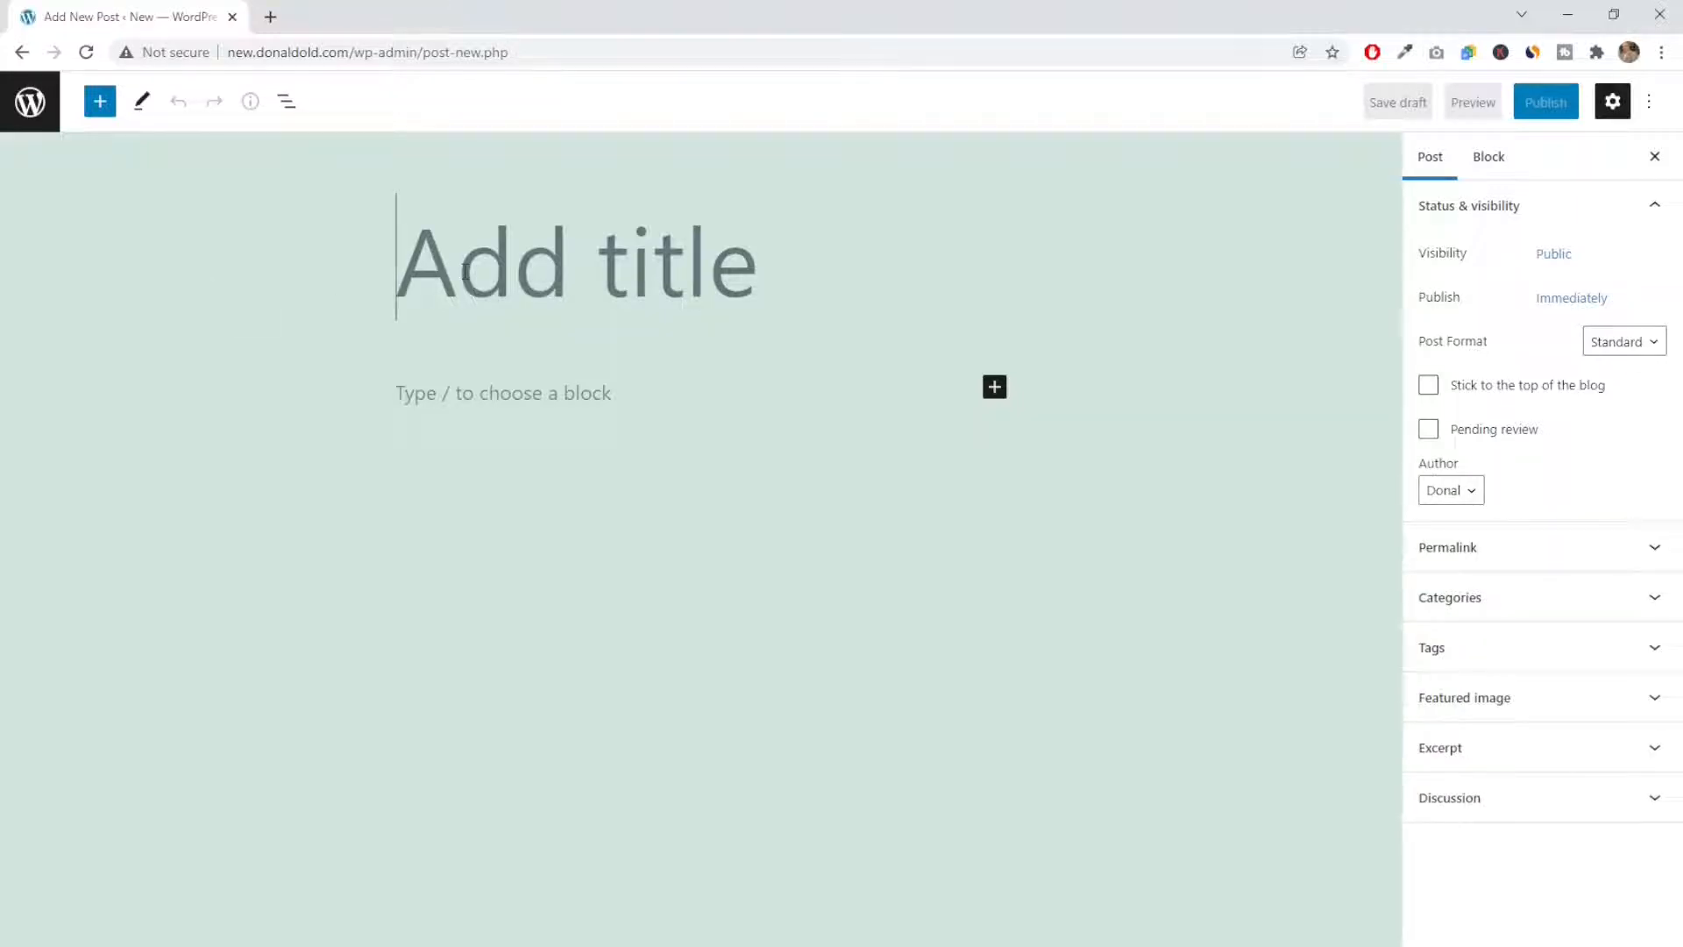
type("Test")
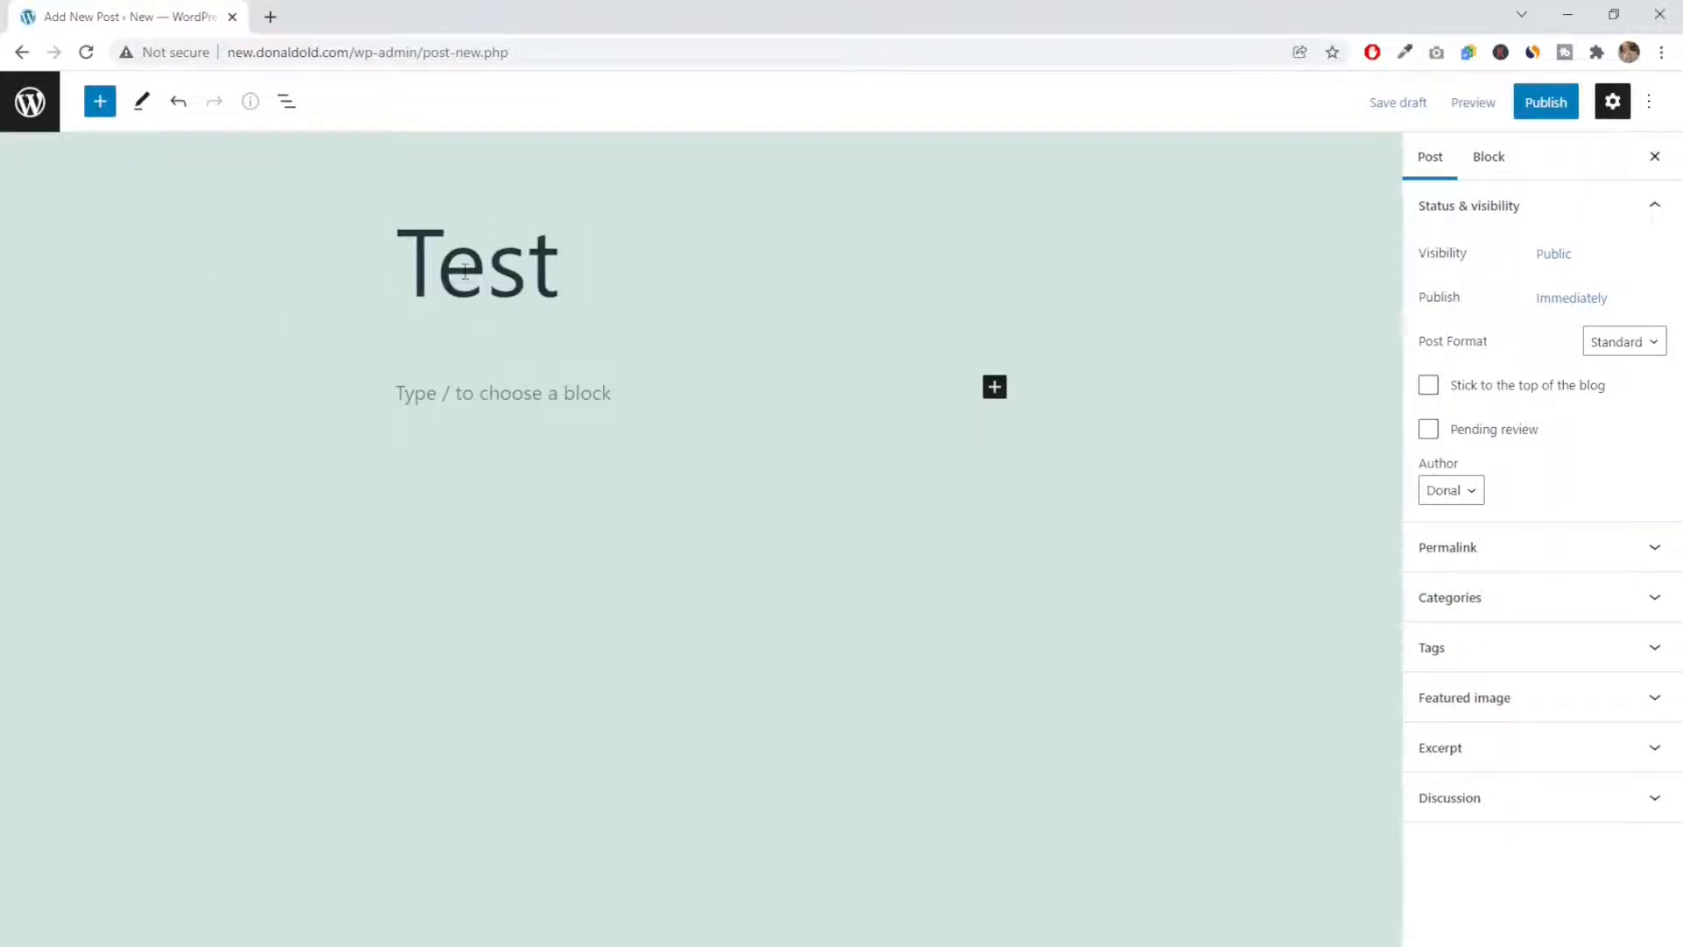
type(" Post for ")
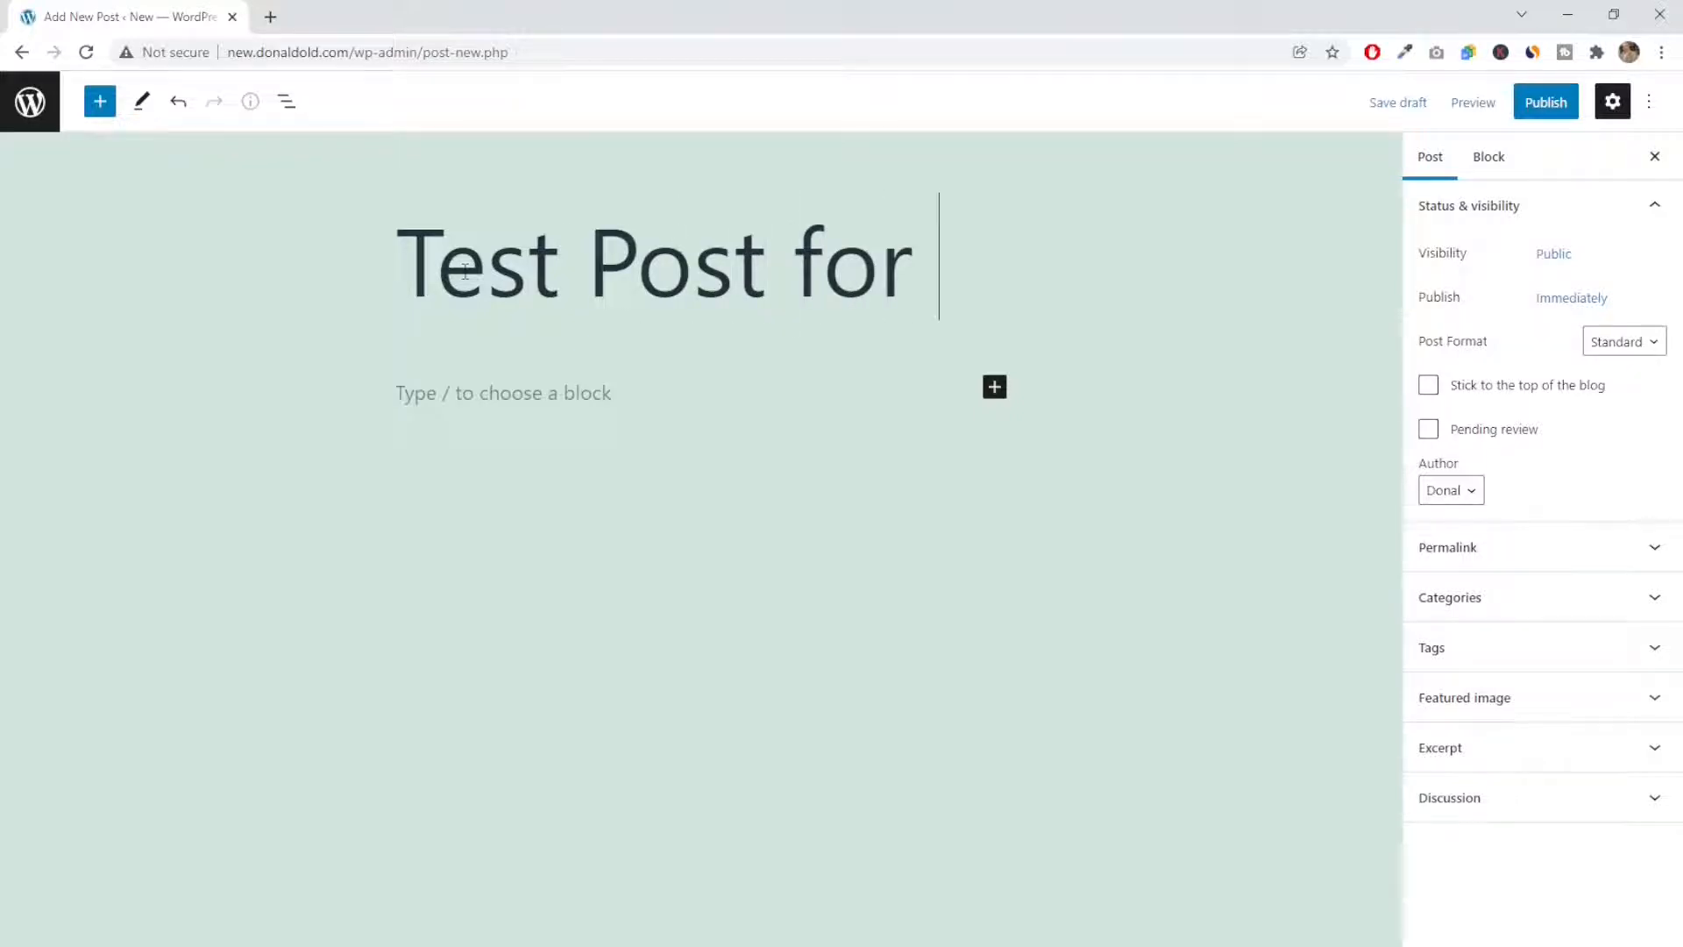
type("Video")
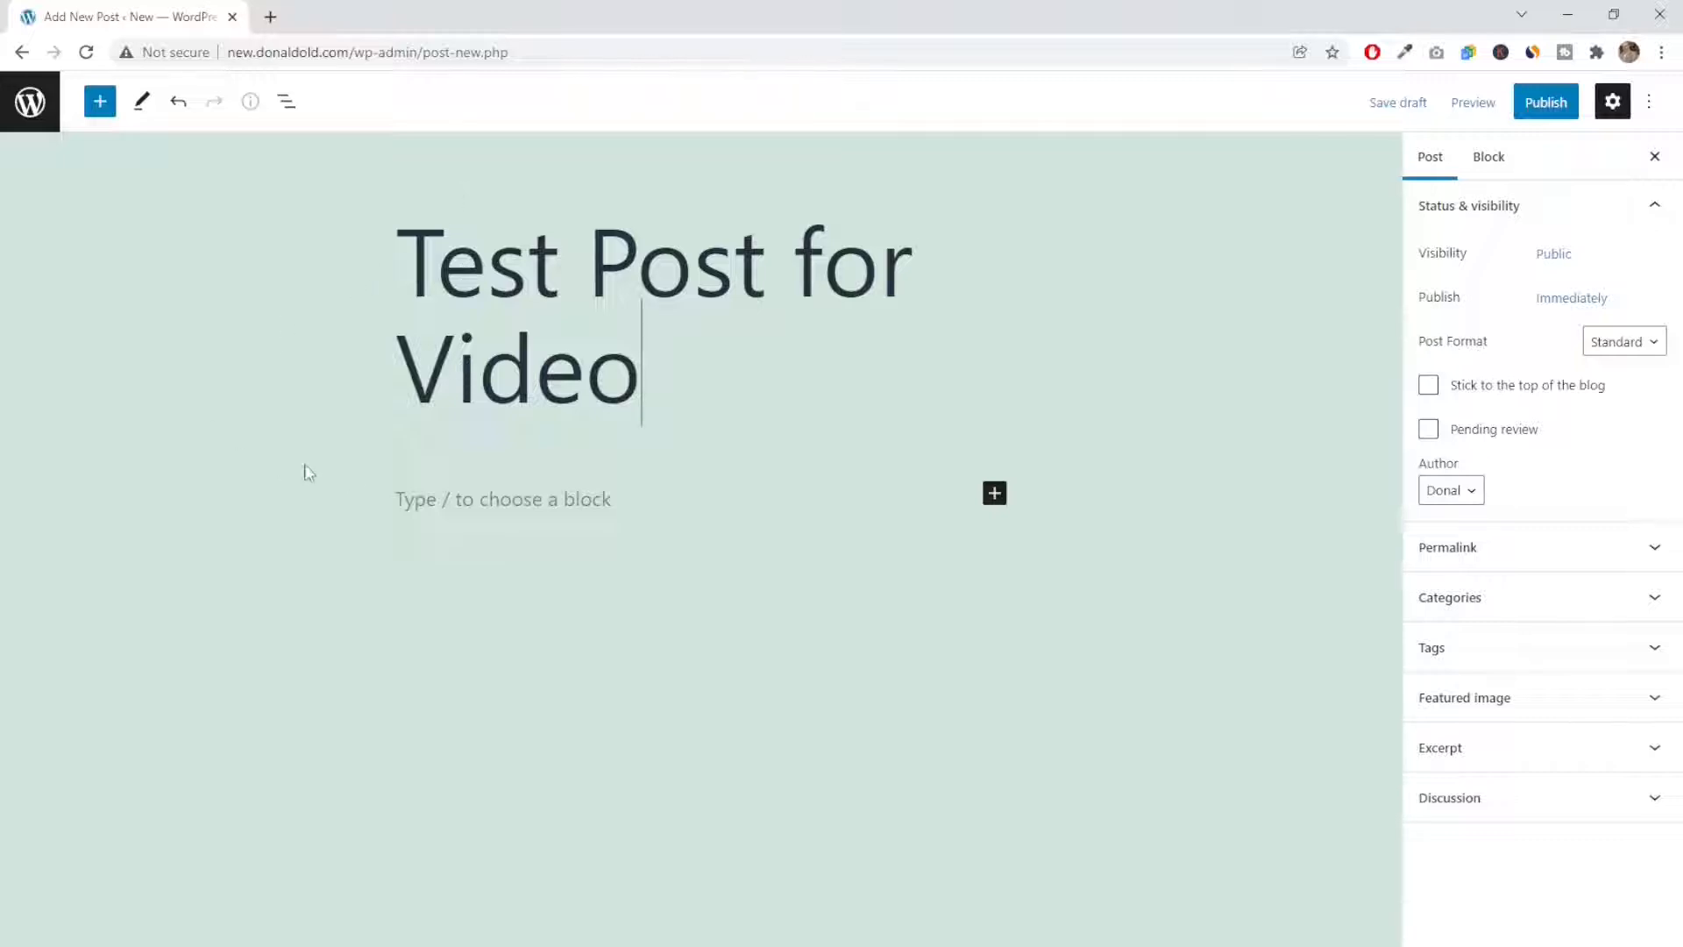
Add a paragraph block below the title reading "We have just done the first block which was a paragraph"
left_click(412, 499)
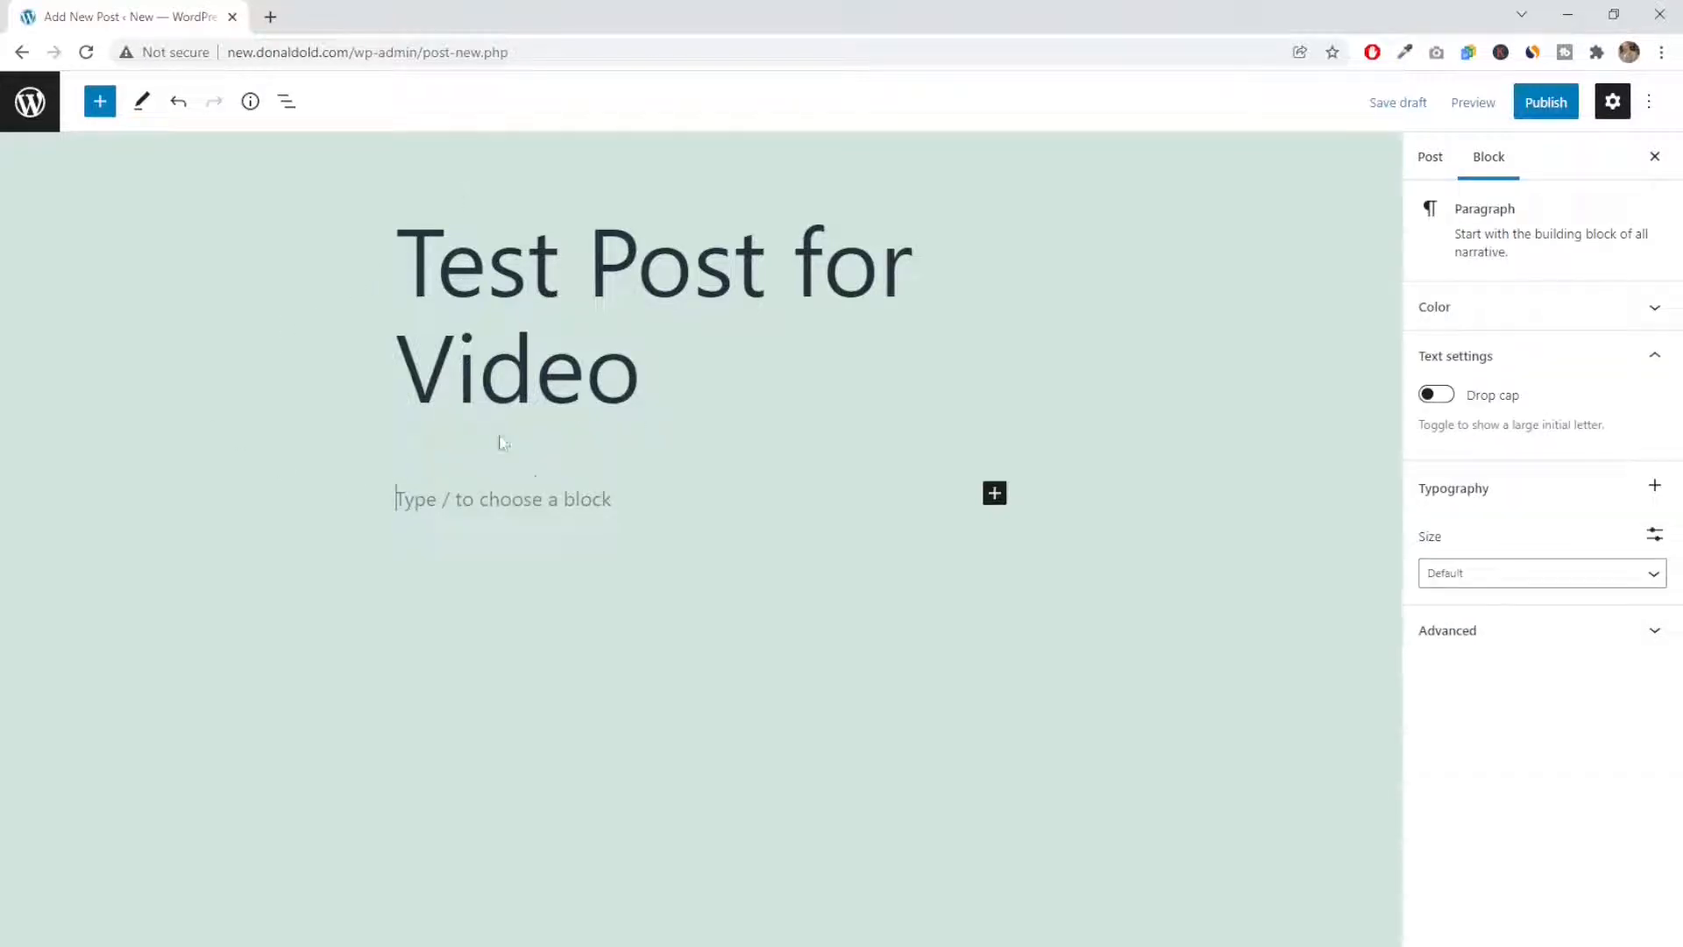
left_click(995, 496)
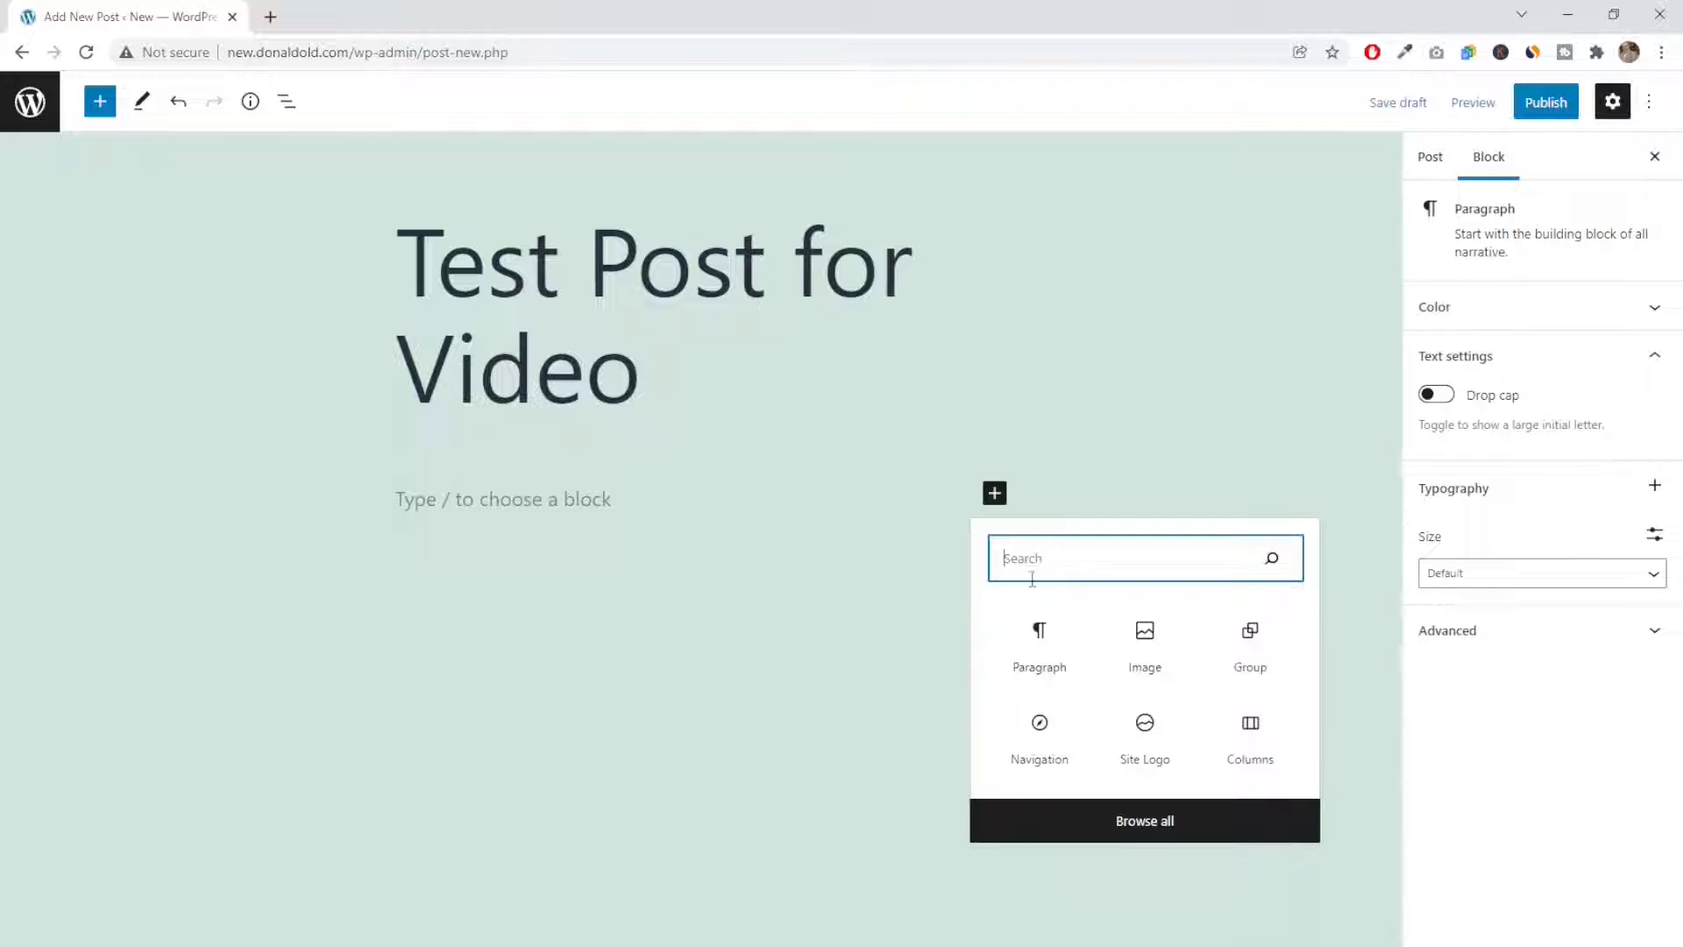
left_click(1044, 645)
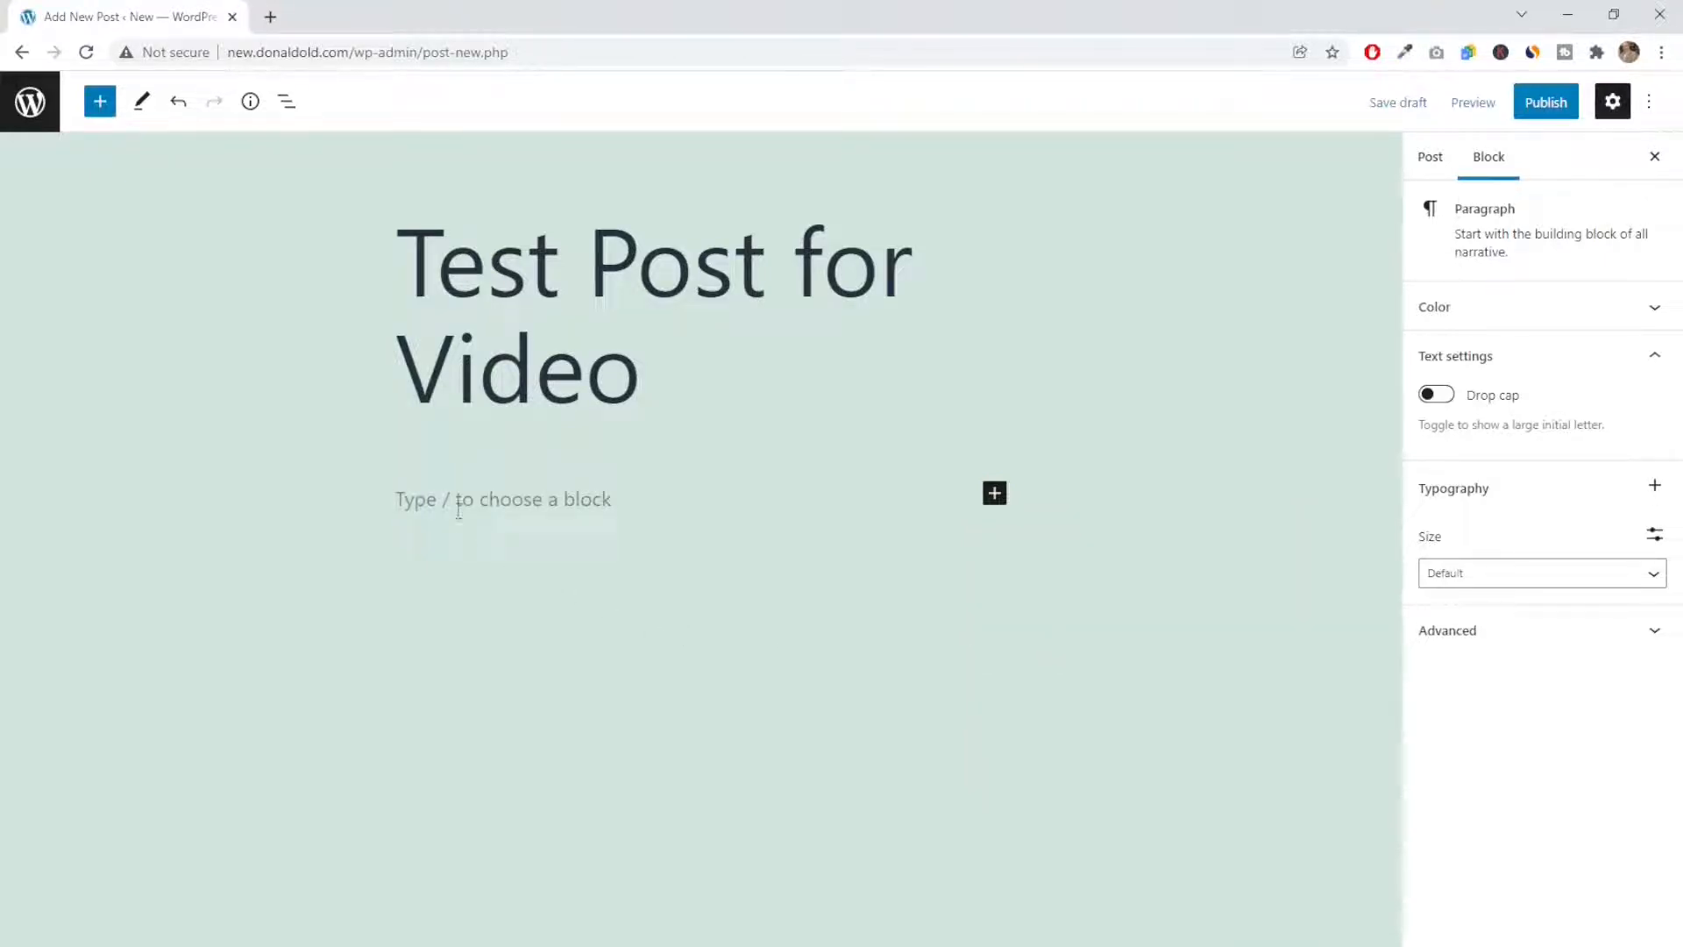
type("We have ju")
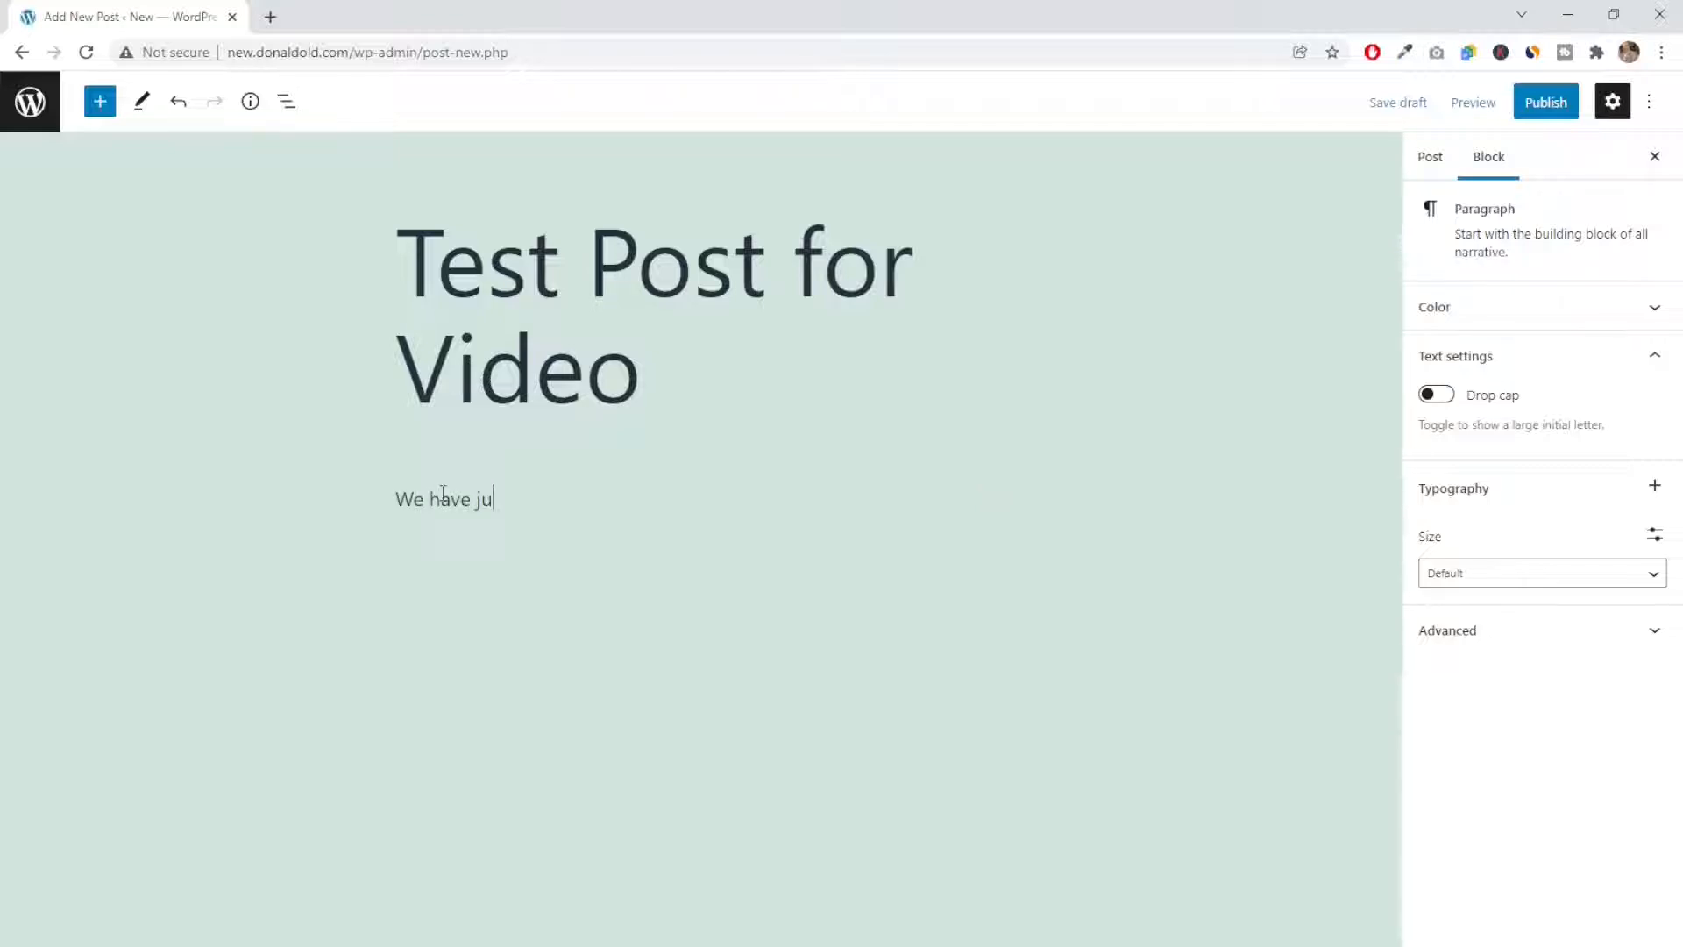
type("st done the firsdt bloc")
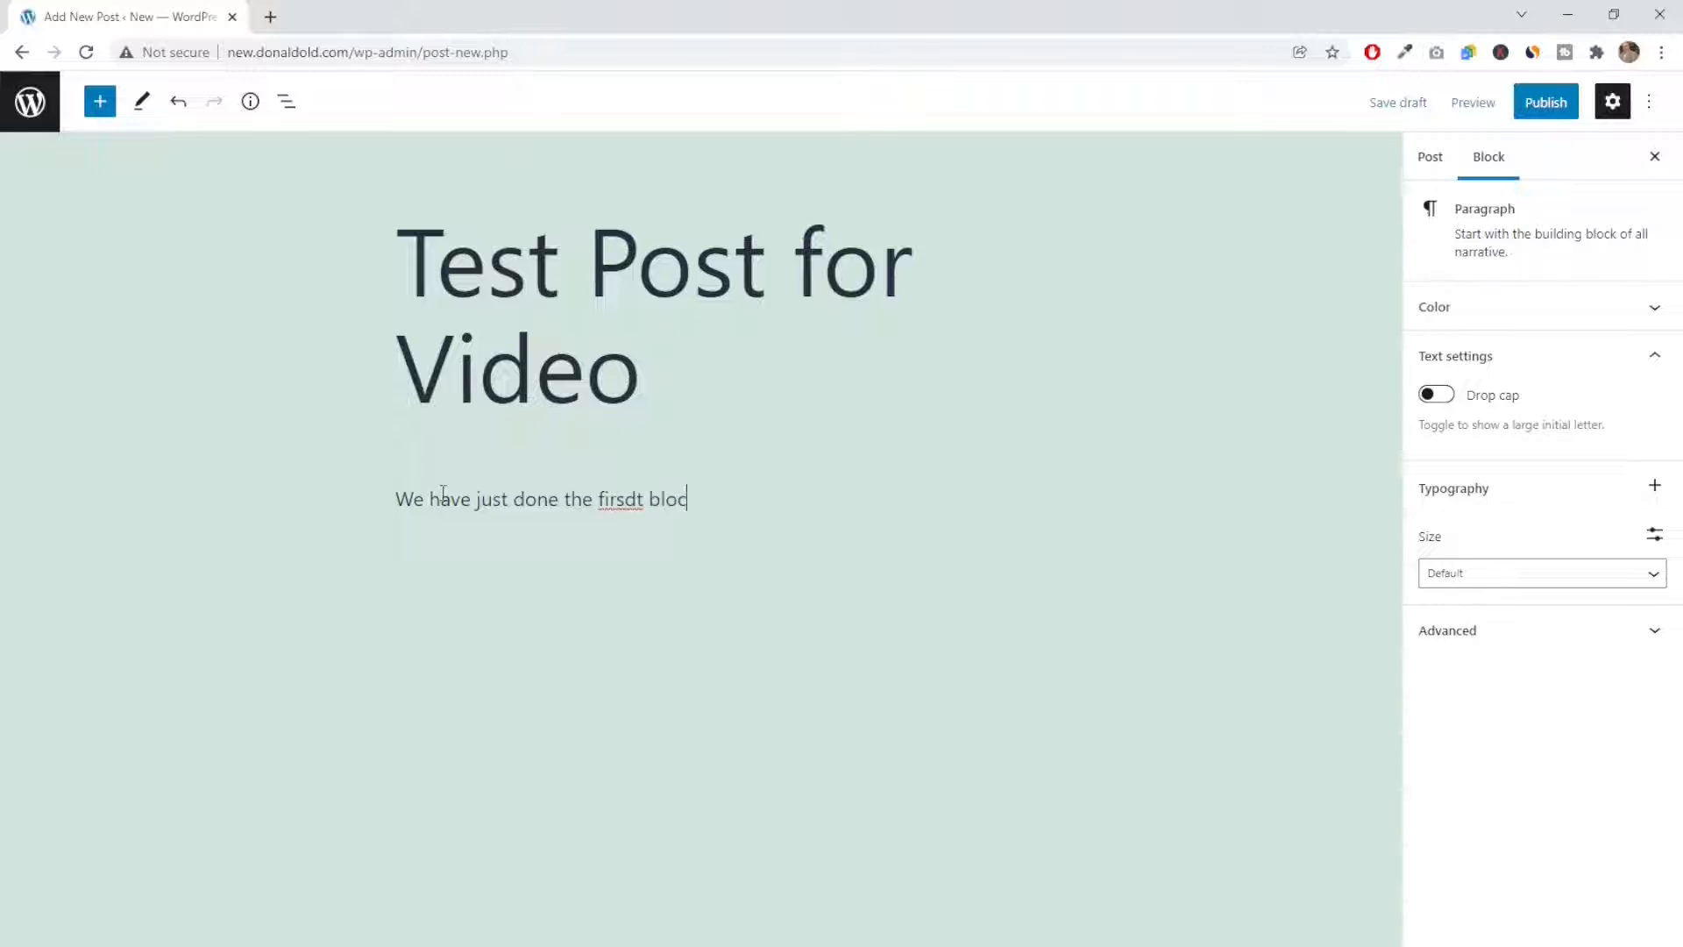
type("k which was a paragraph")
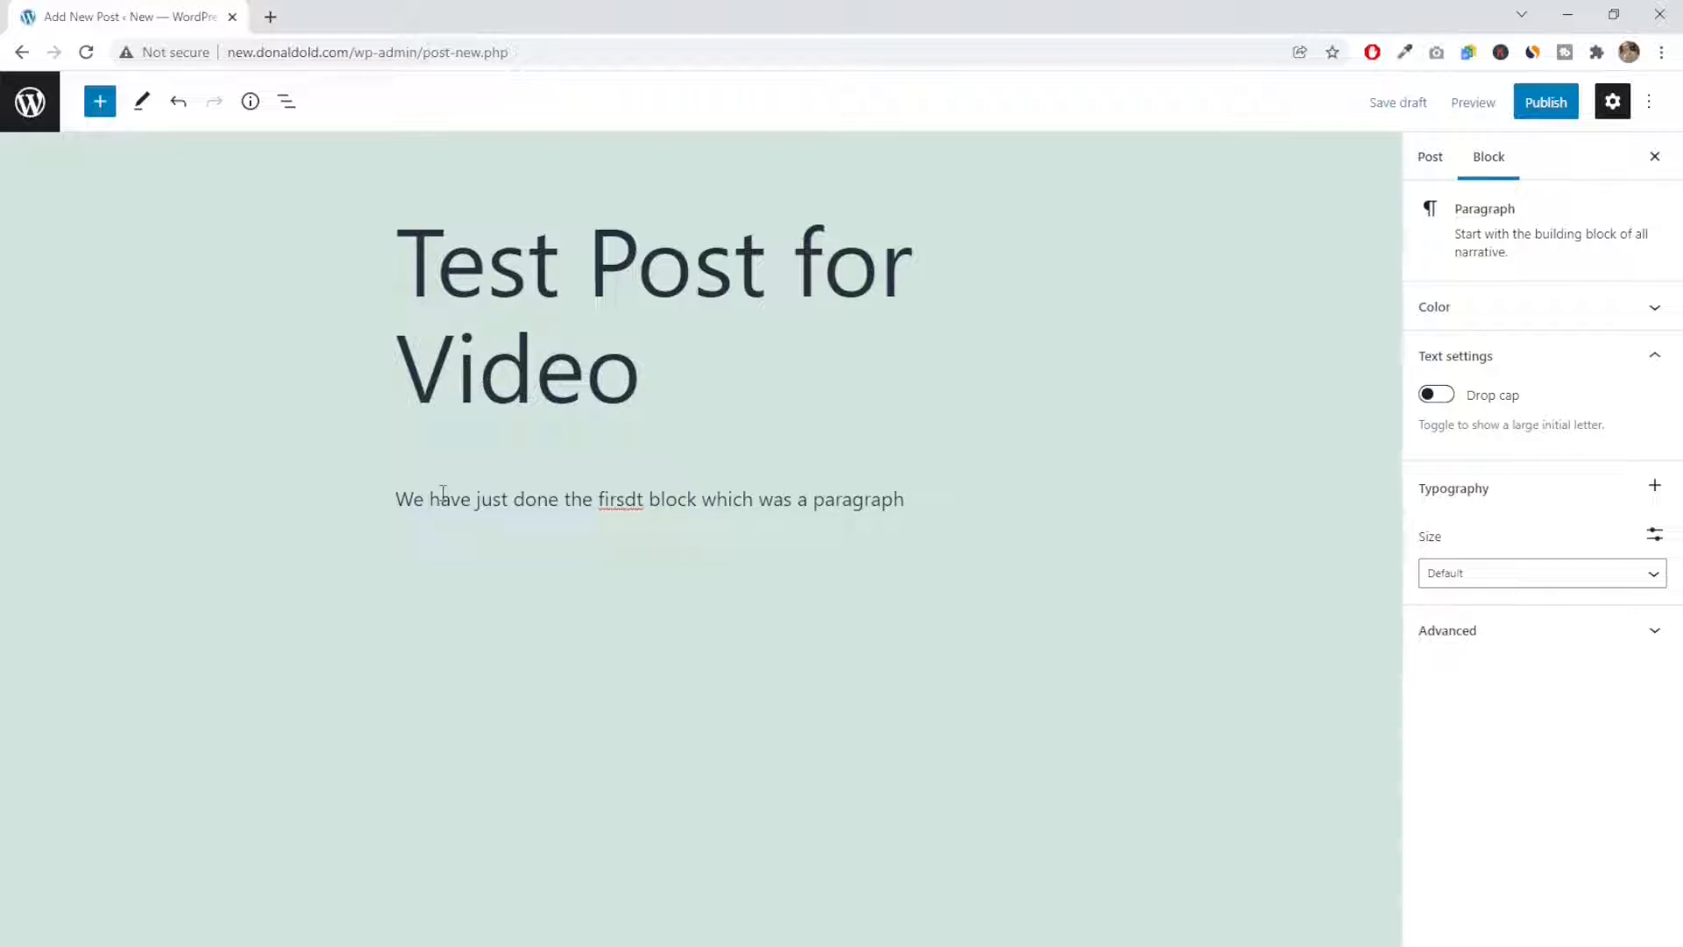
left_click(638, 502)
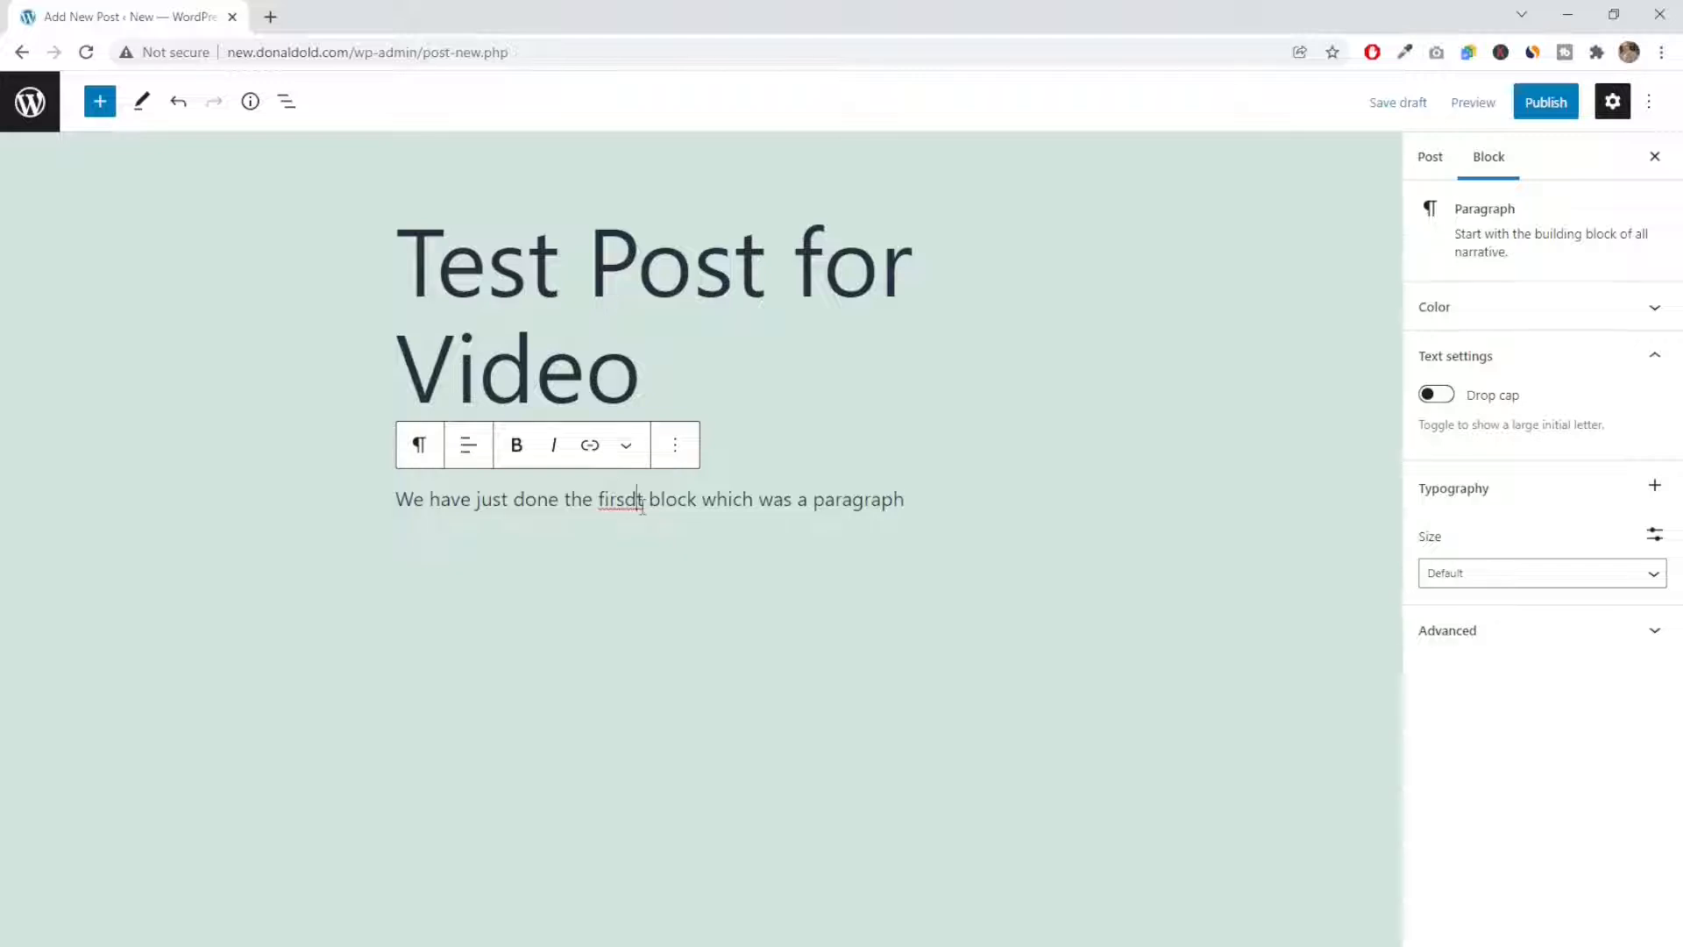
key("BackSpace")
left_click(939, 507)
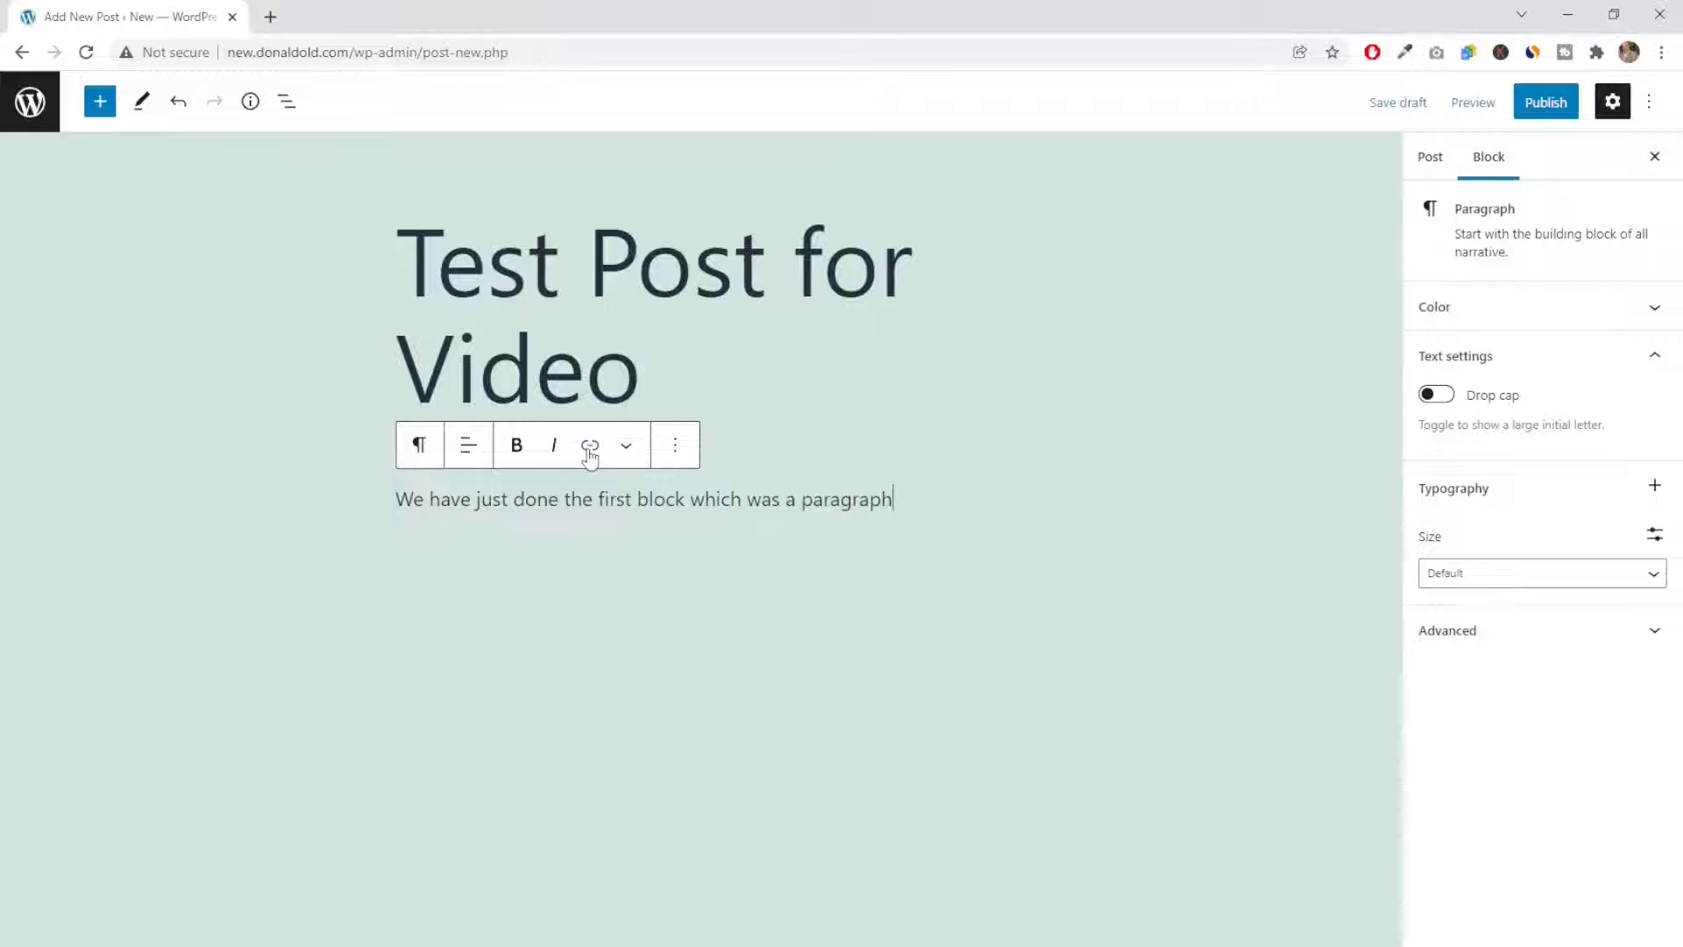
left_click_drag(599, 500, 632, 500)
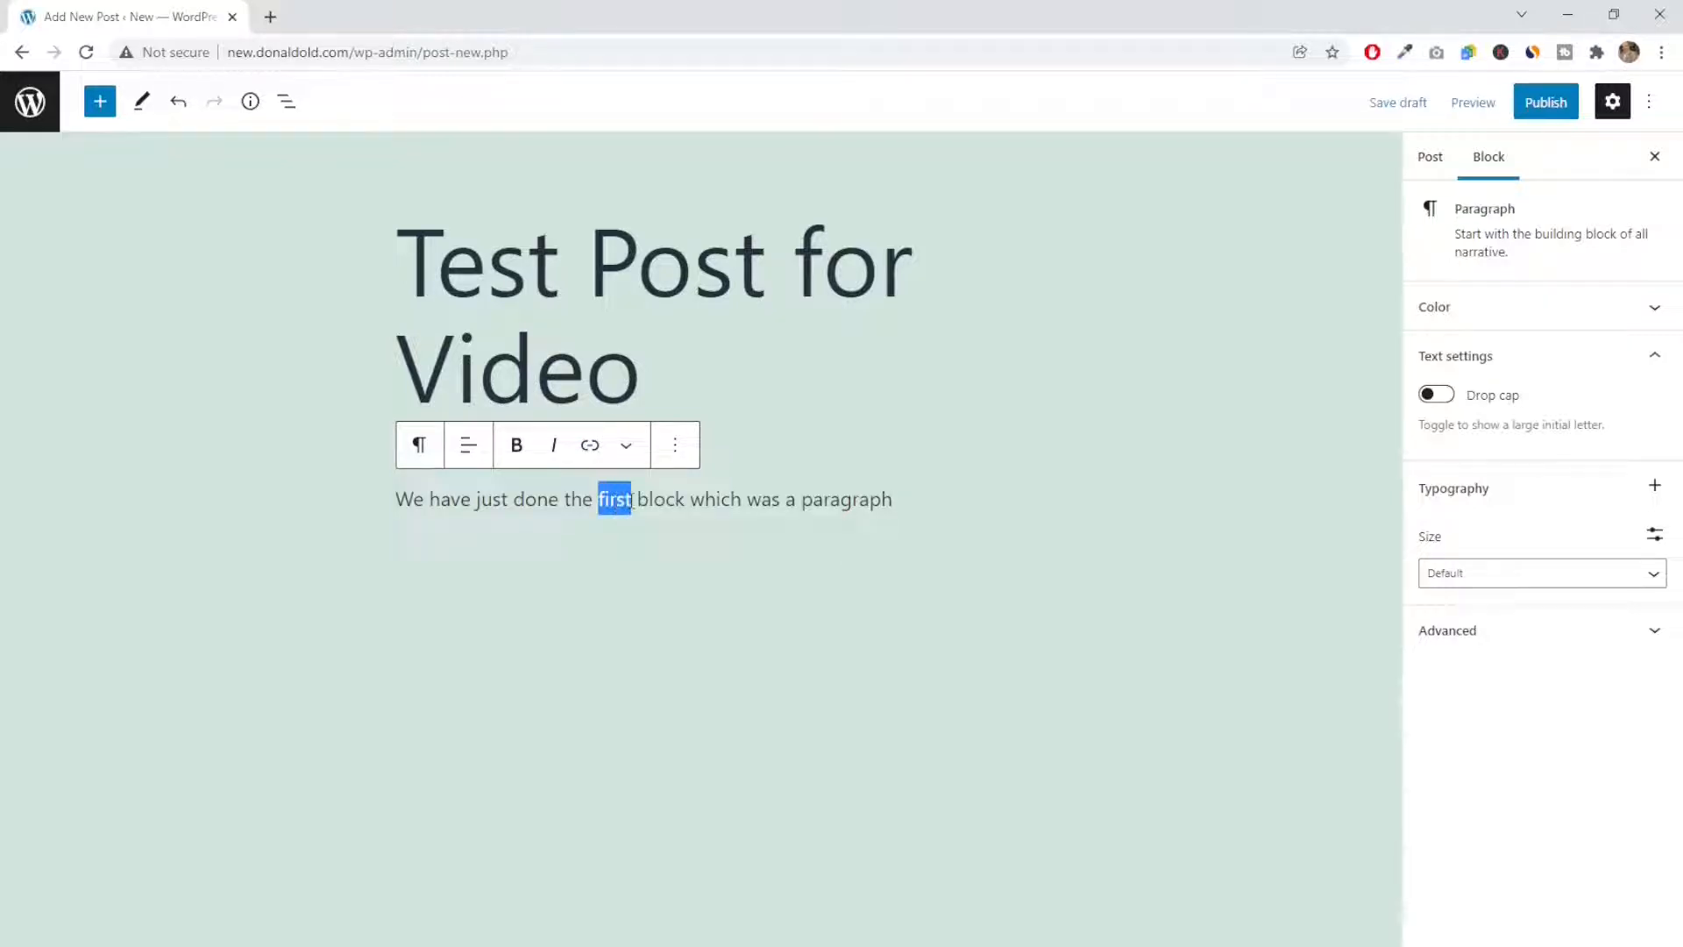
left_click(590, 445)
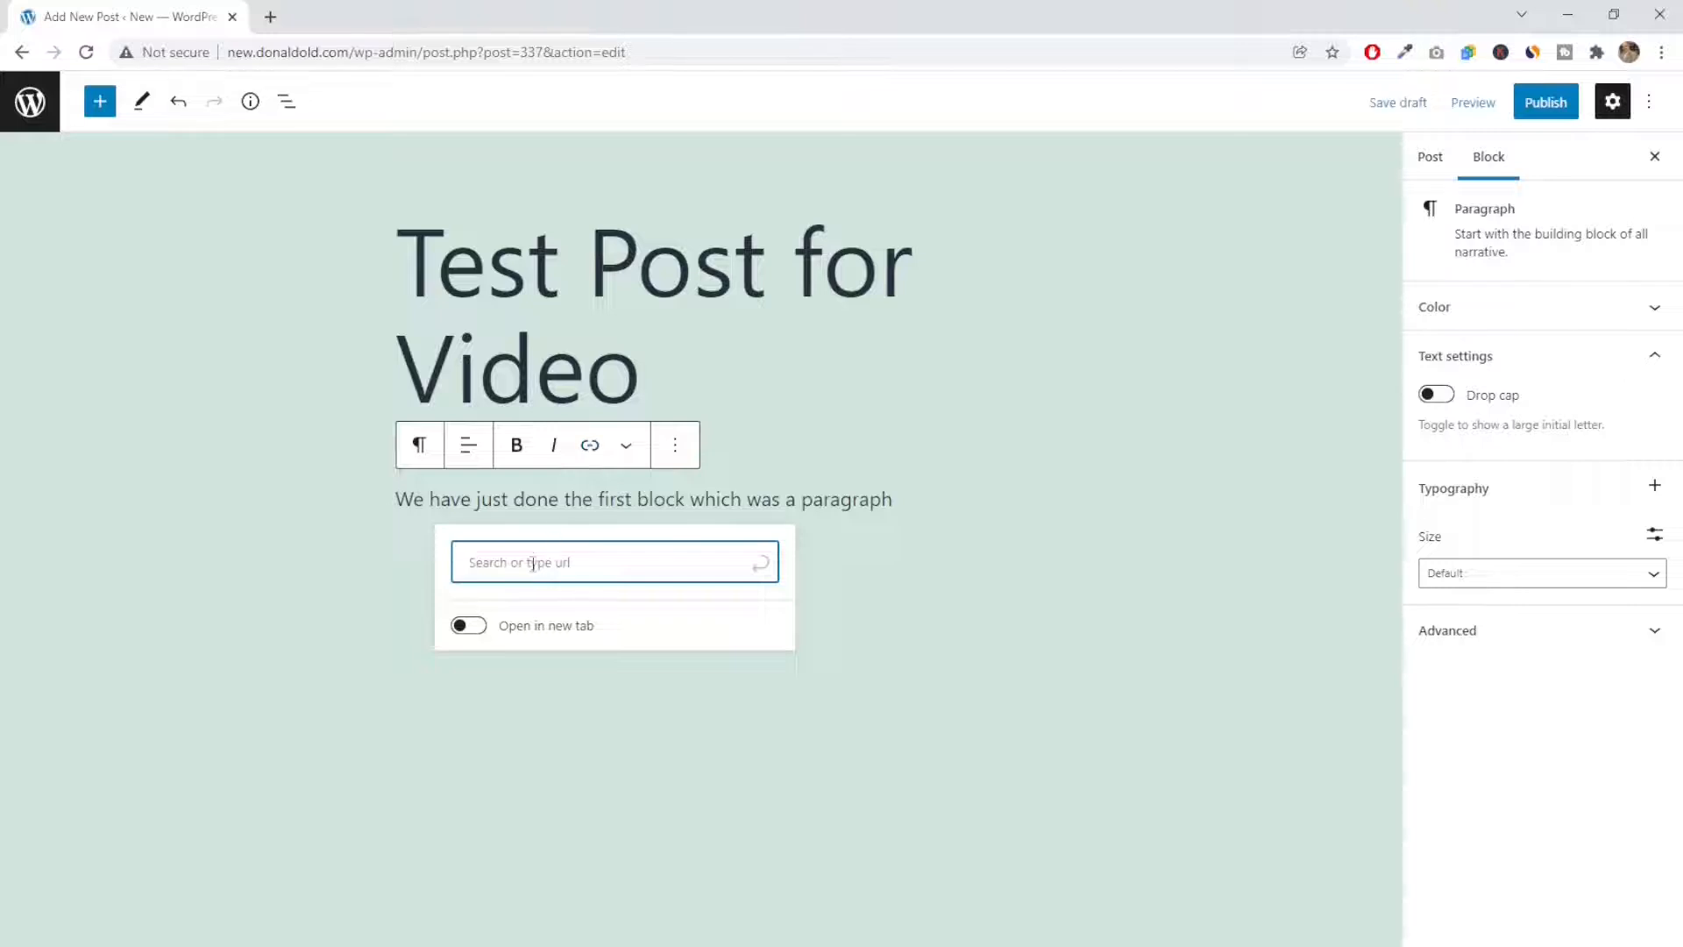
type("https://www.")
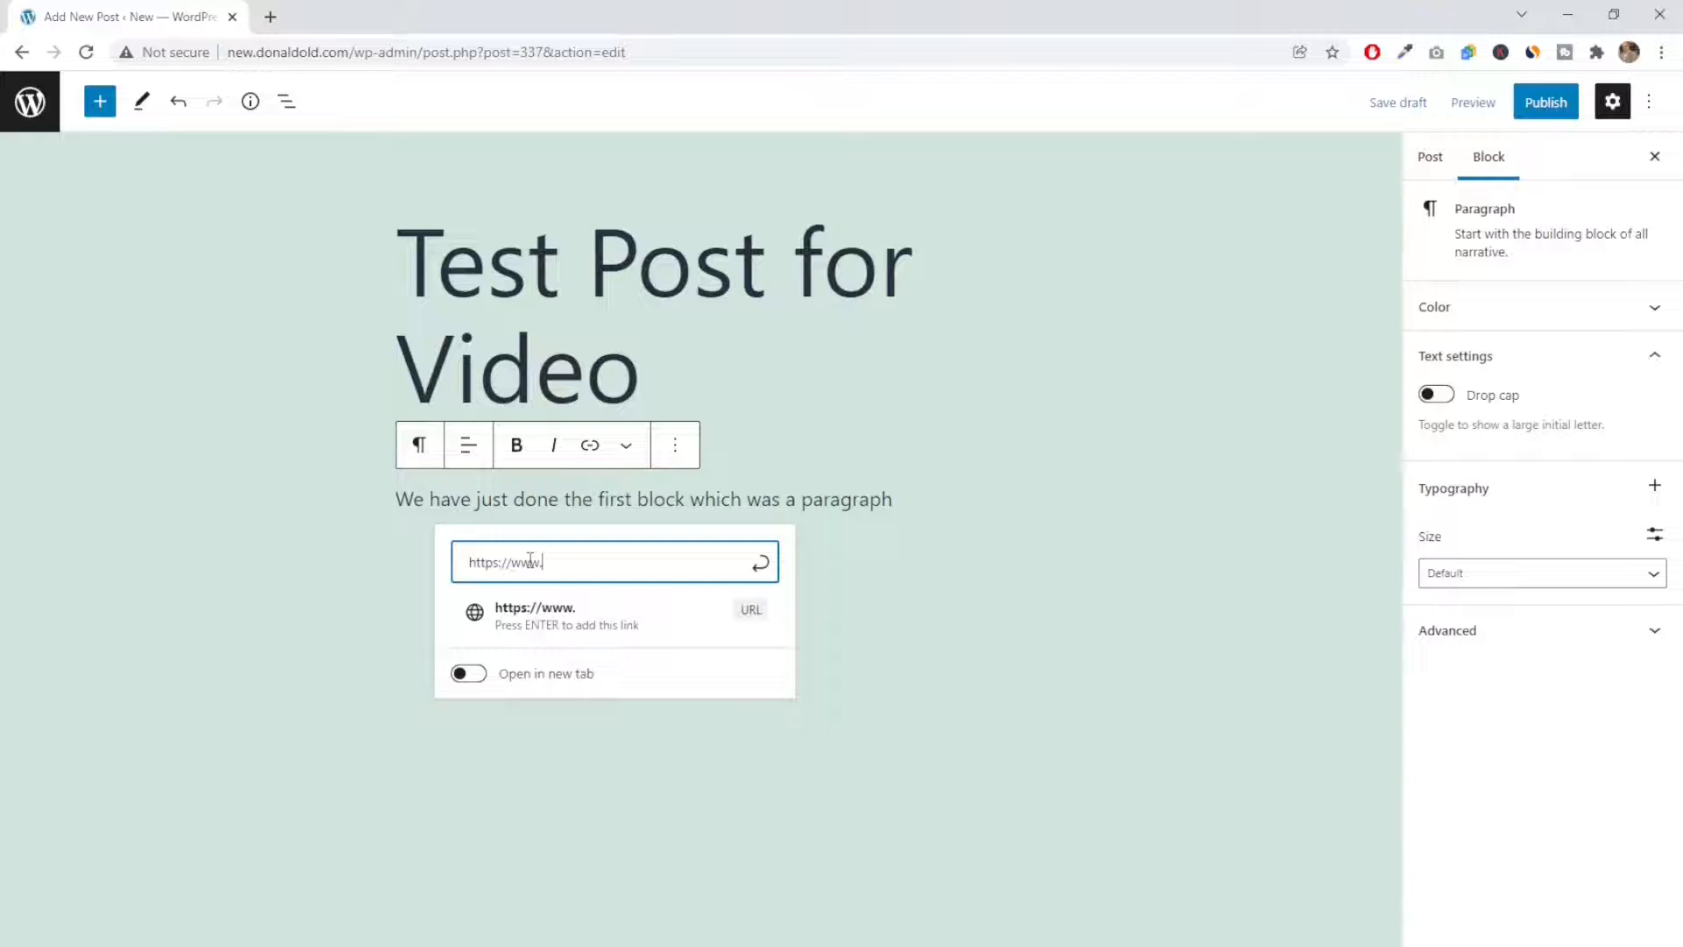
type("donaldold.com")
left_click(760, 562)
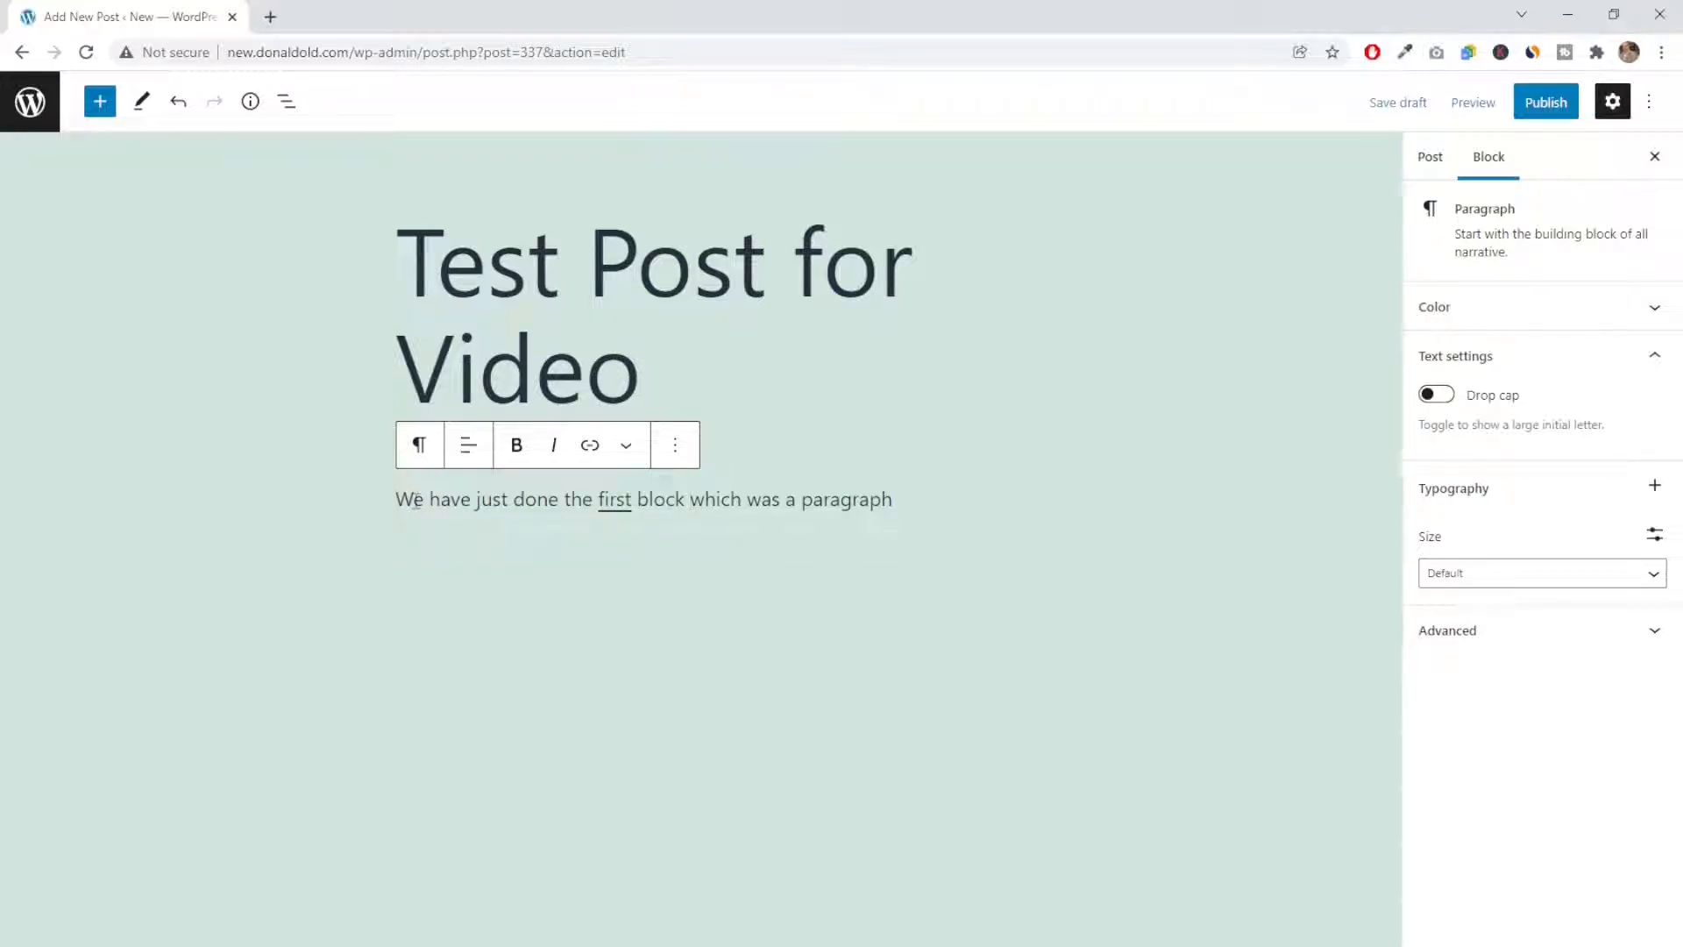
Make the word "have" bold and center-align the paragraph text
left_click_drag(429, 500, 474, 498)
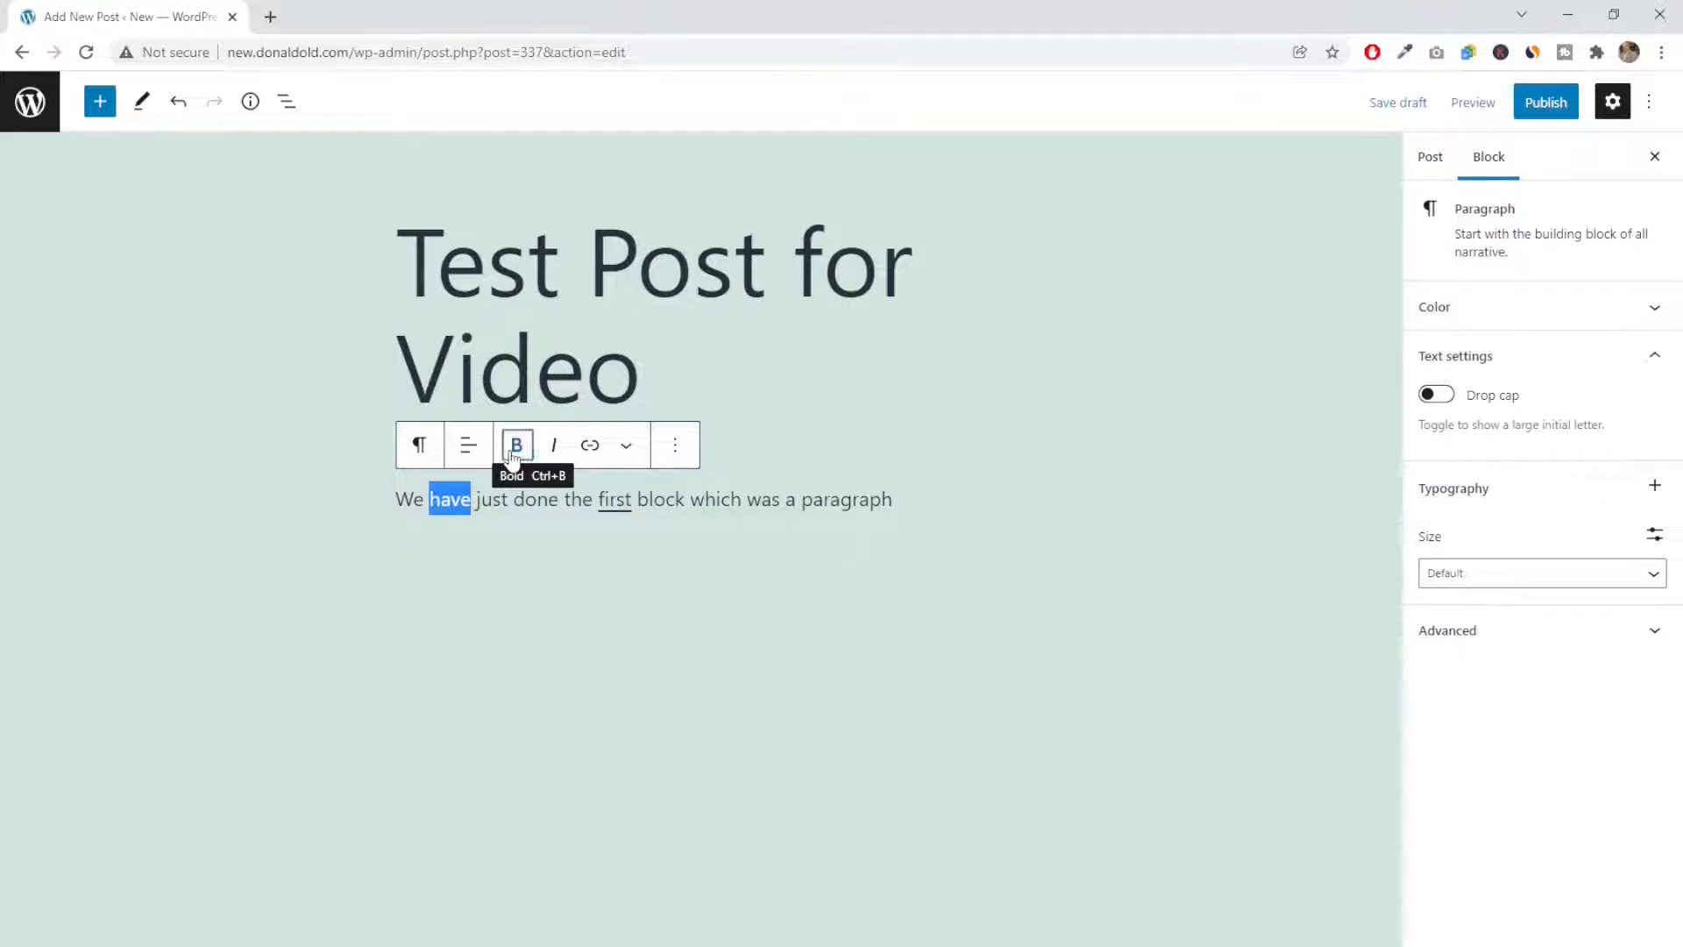
left_click(515, 451)
left_click(492, 505)
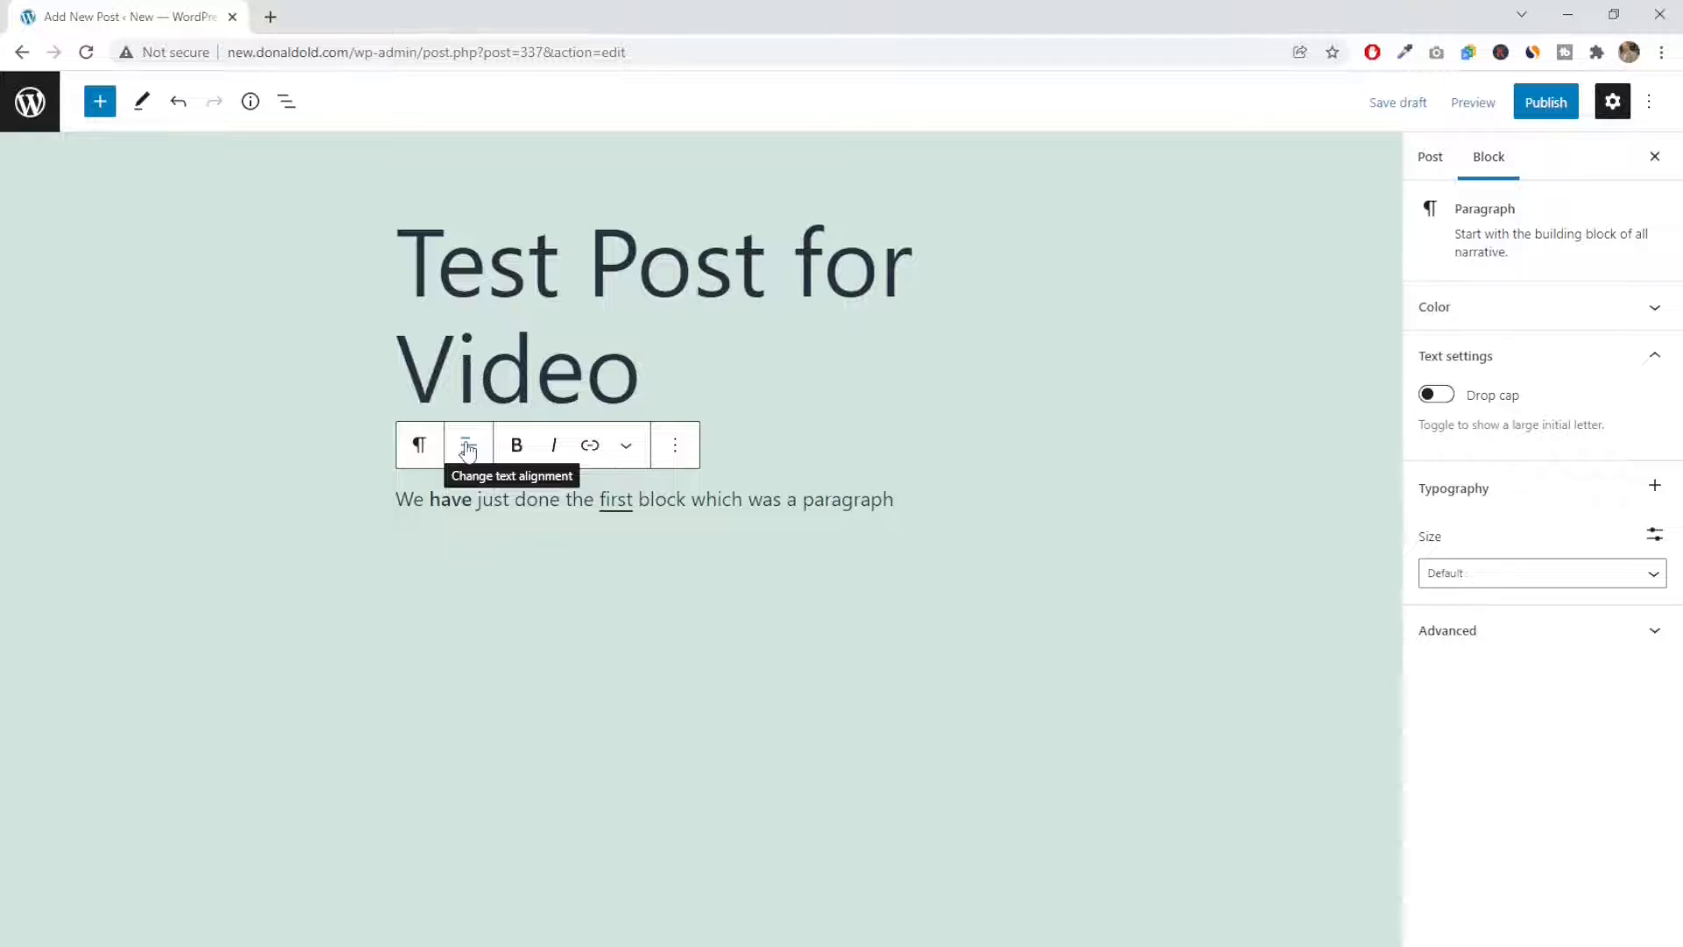
left_click_drag(396, 500, 900, 488)
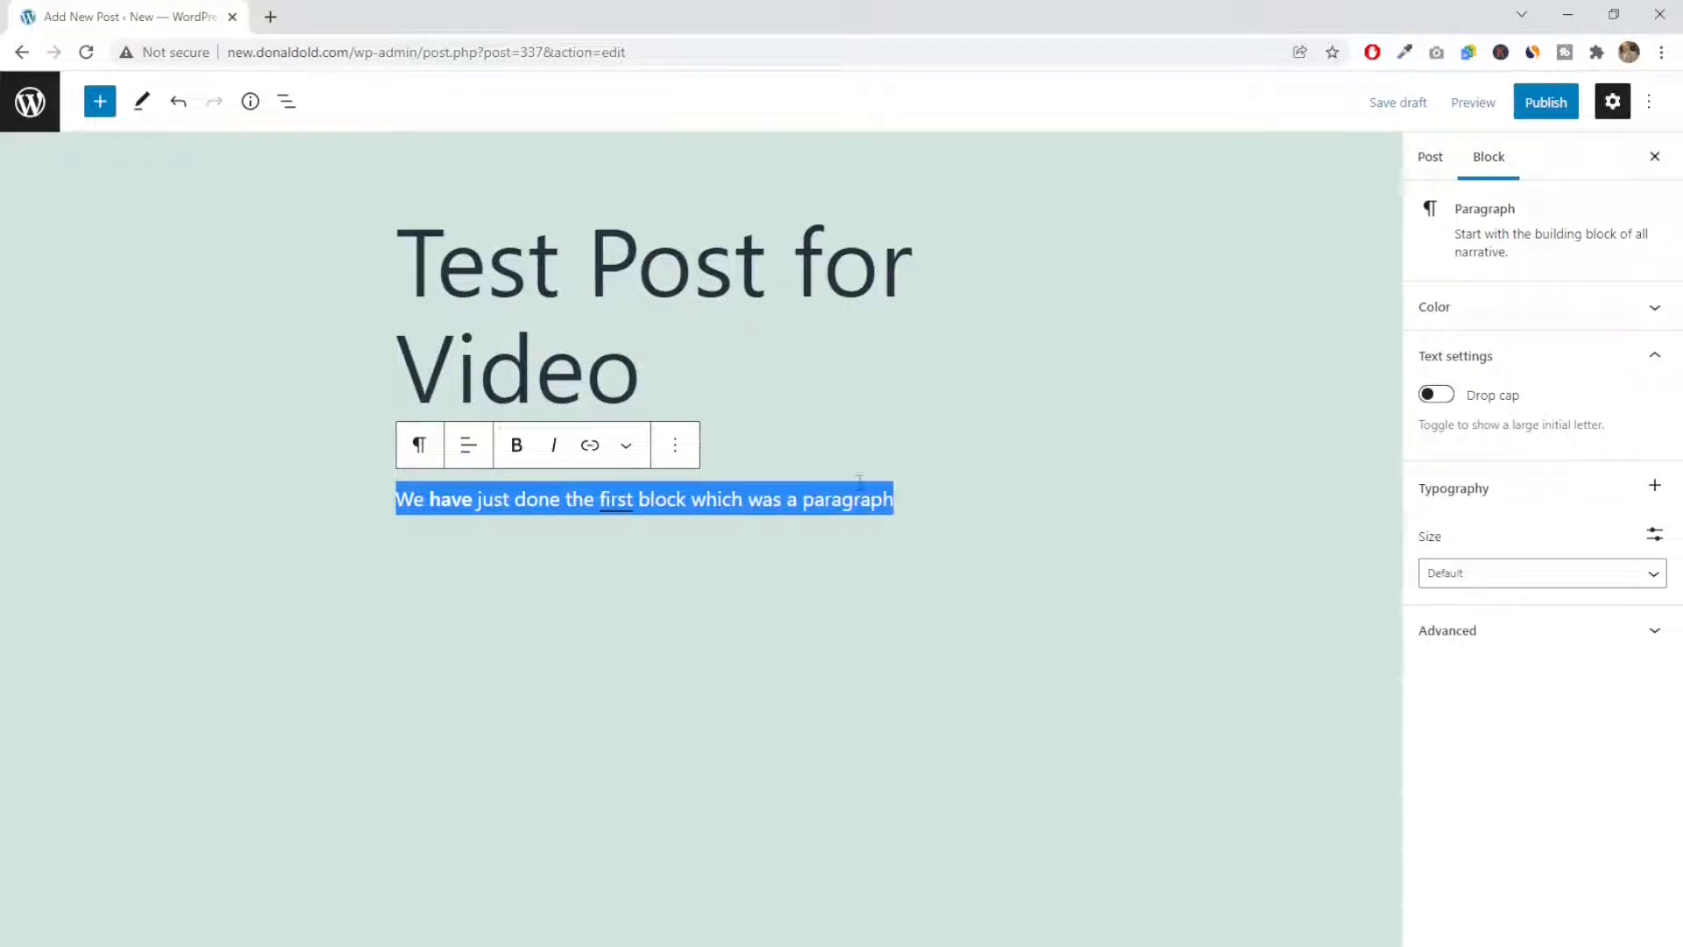
left_click(469, 447)
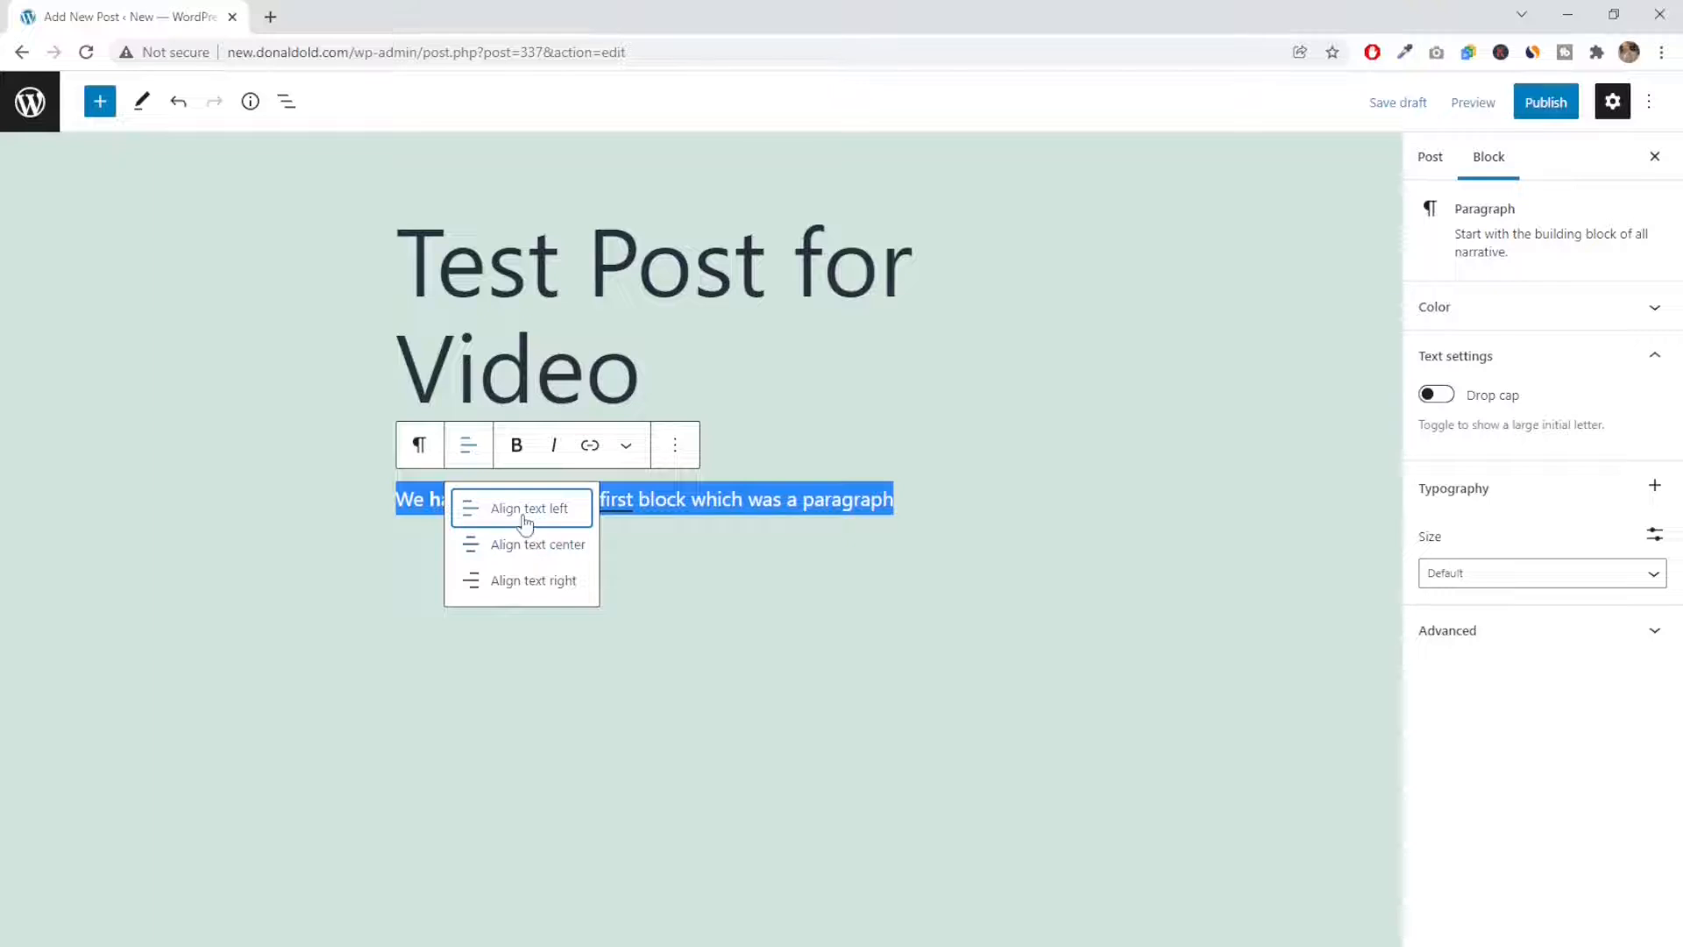
left_click(530, 545)
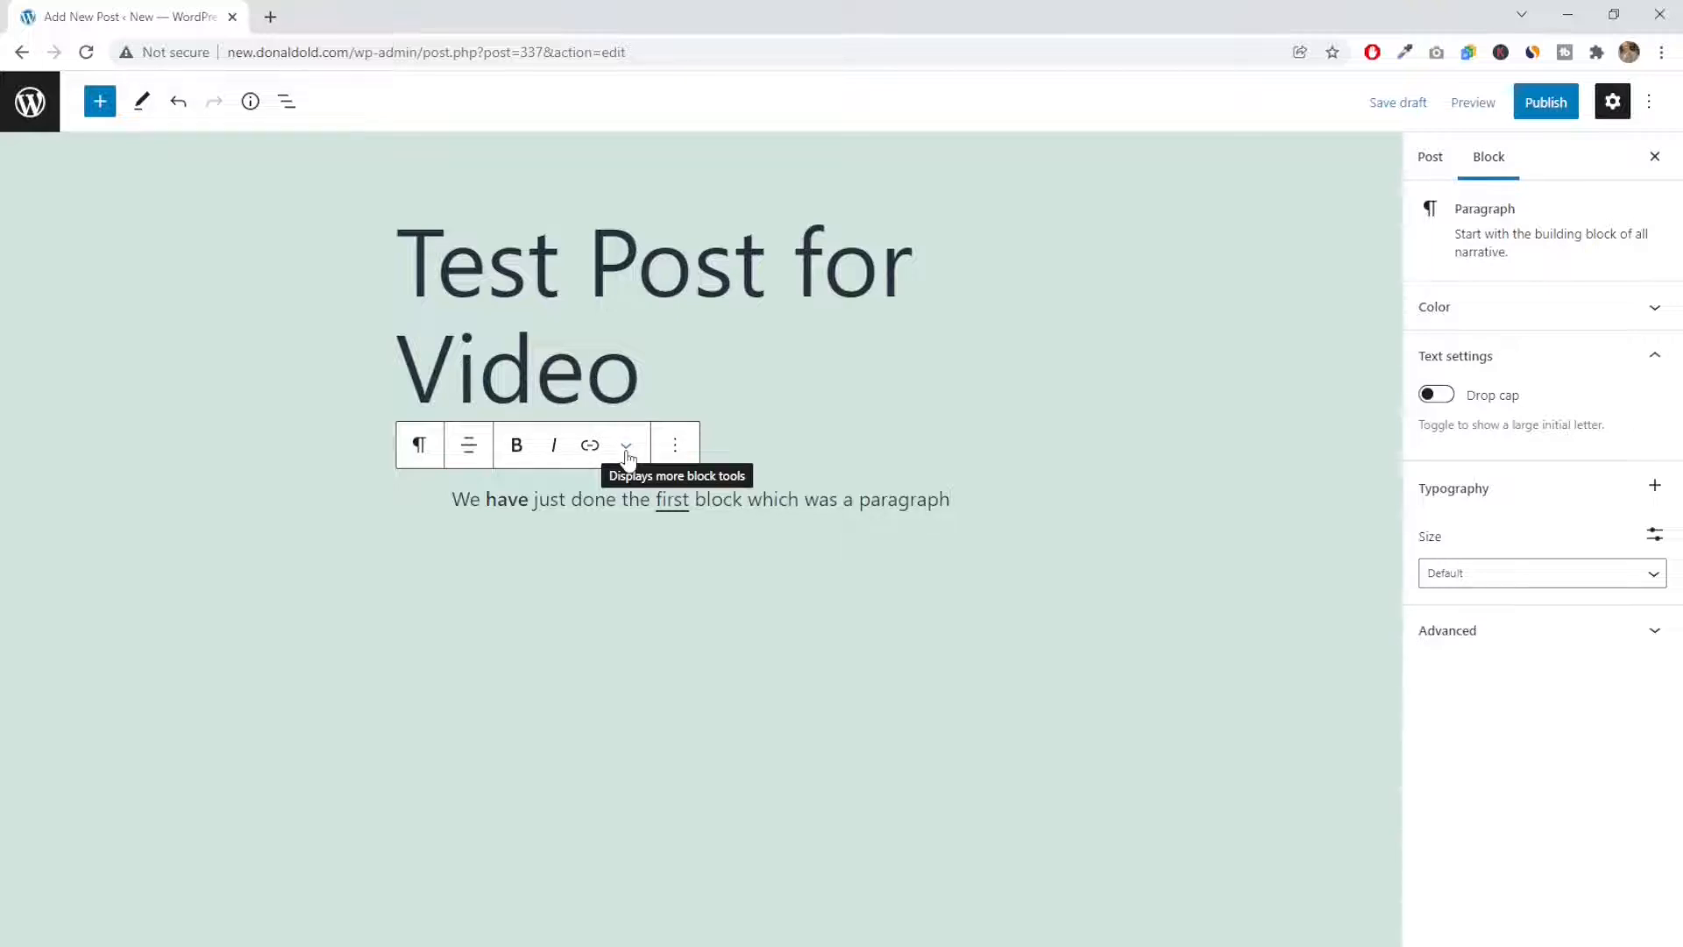
Insert an image block below the paragraph, using the black-and-white dog photo "buster clonaslee" from the media library
key("Return")
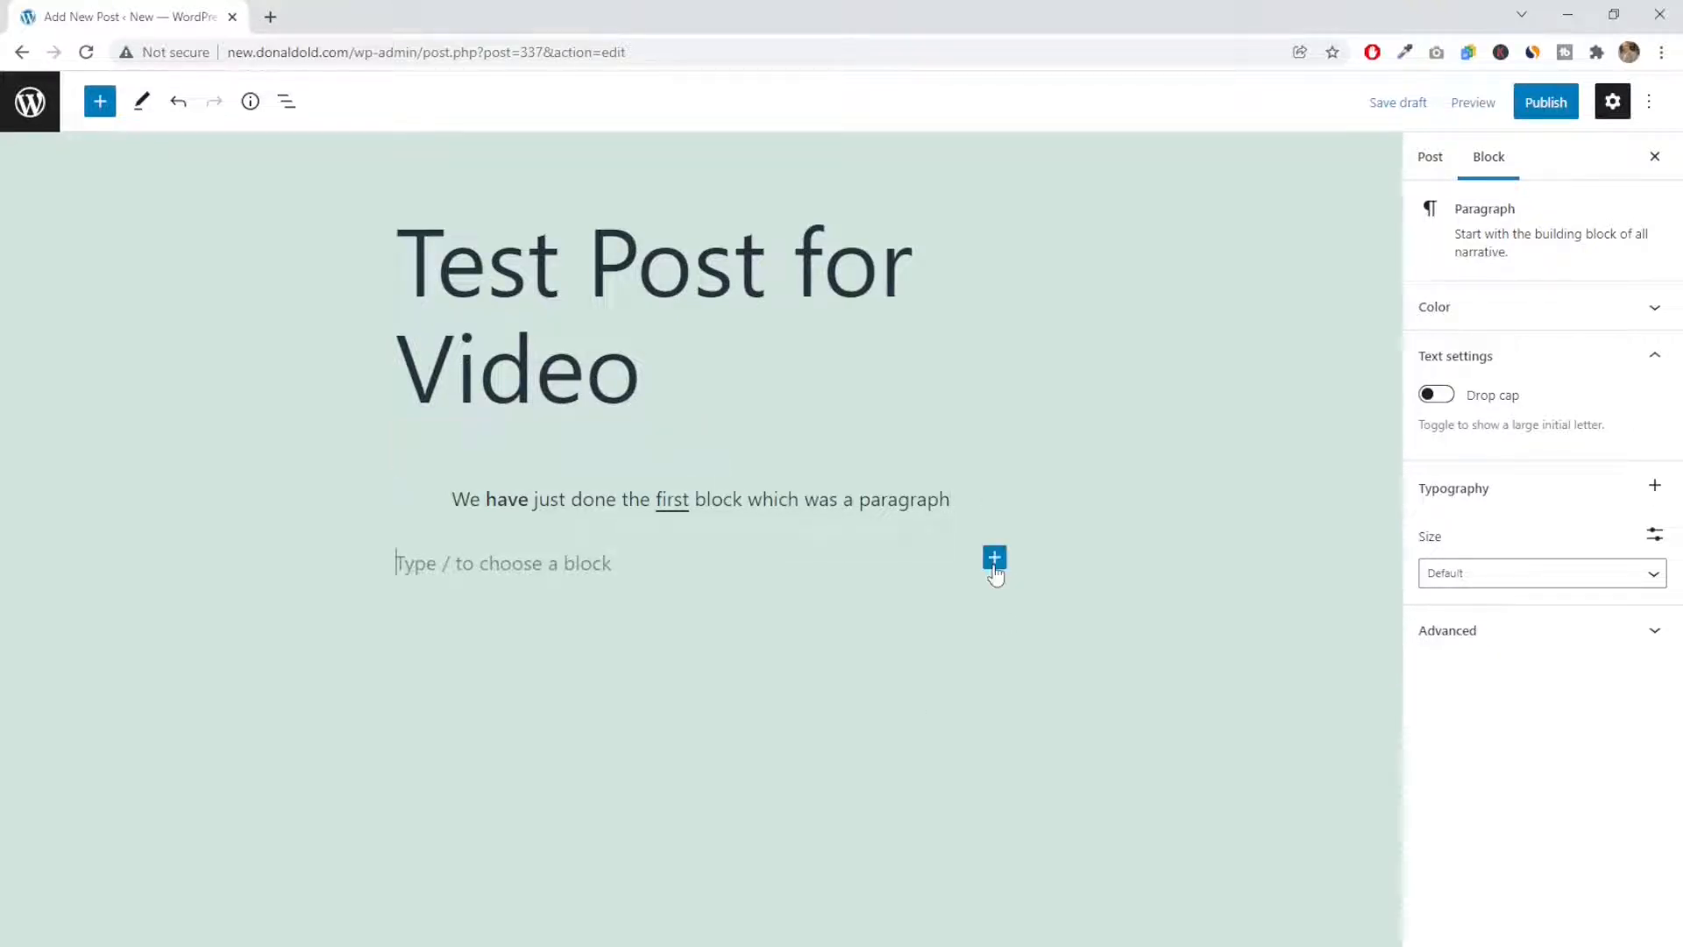
left_click(995, 565)
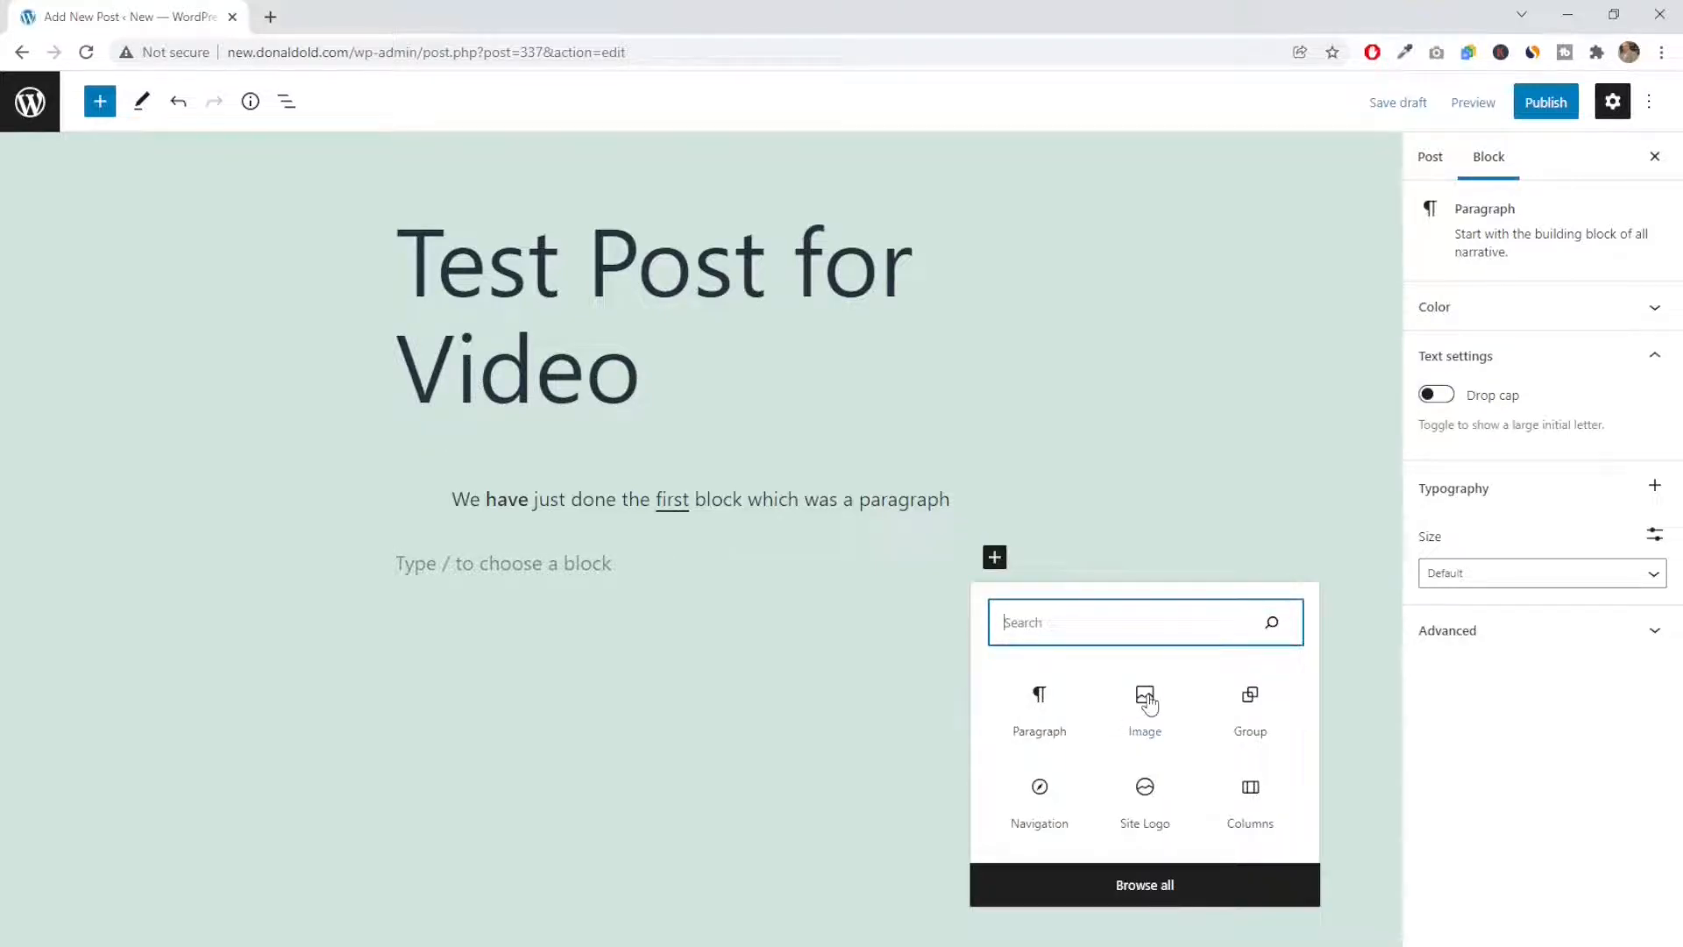
left_click(1146, 698)
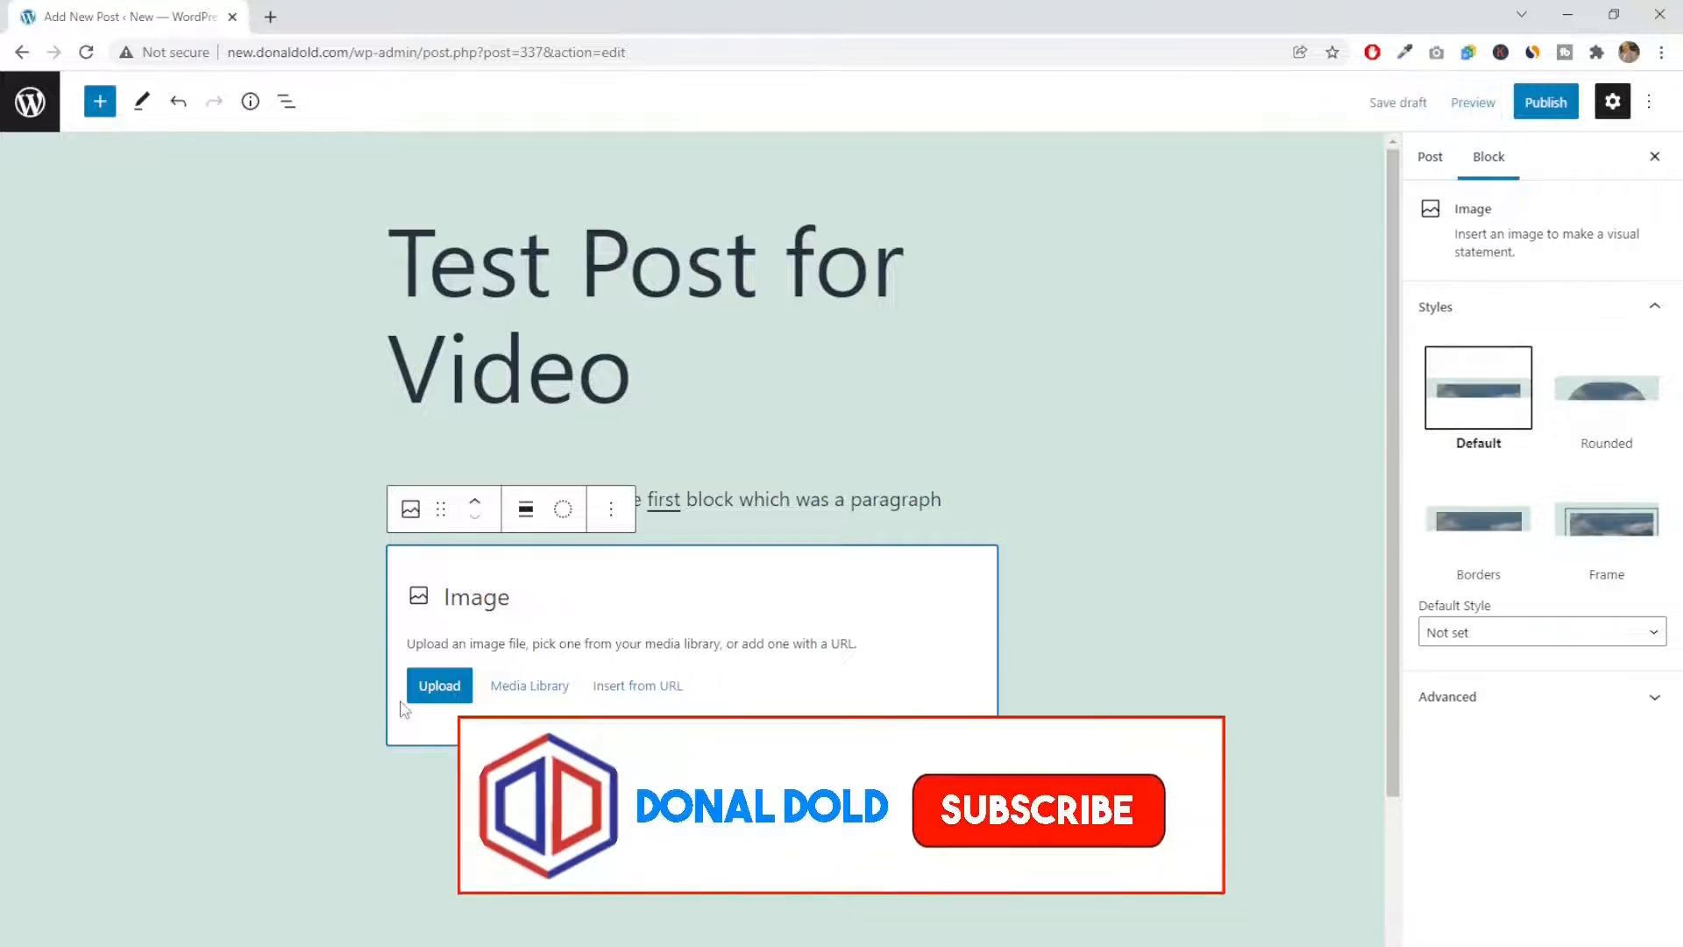
left_click(532, 686)
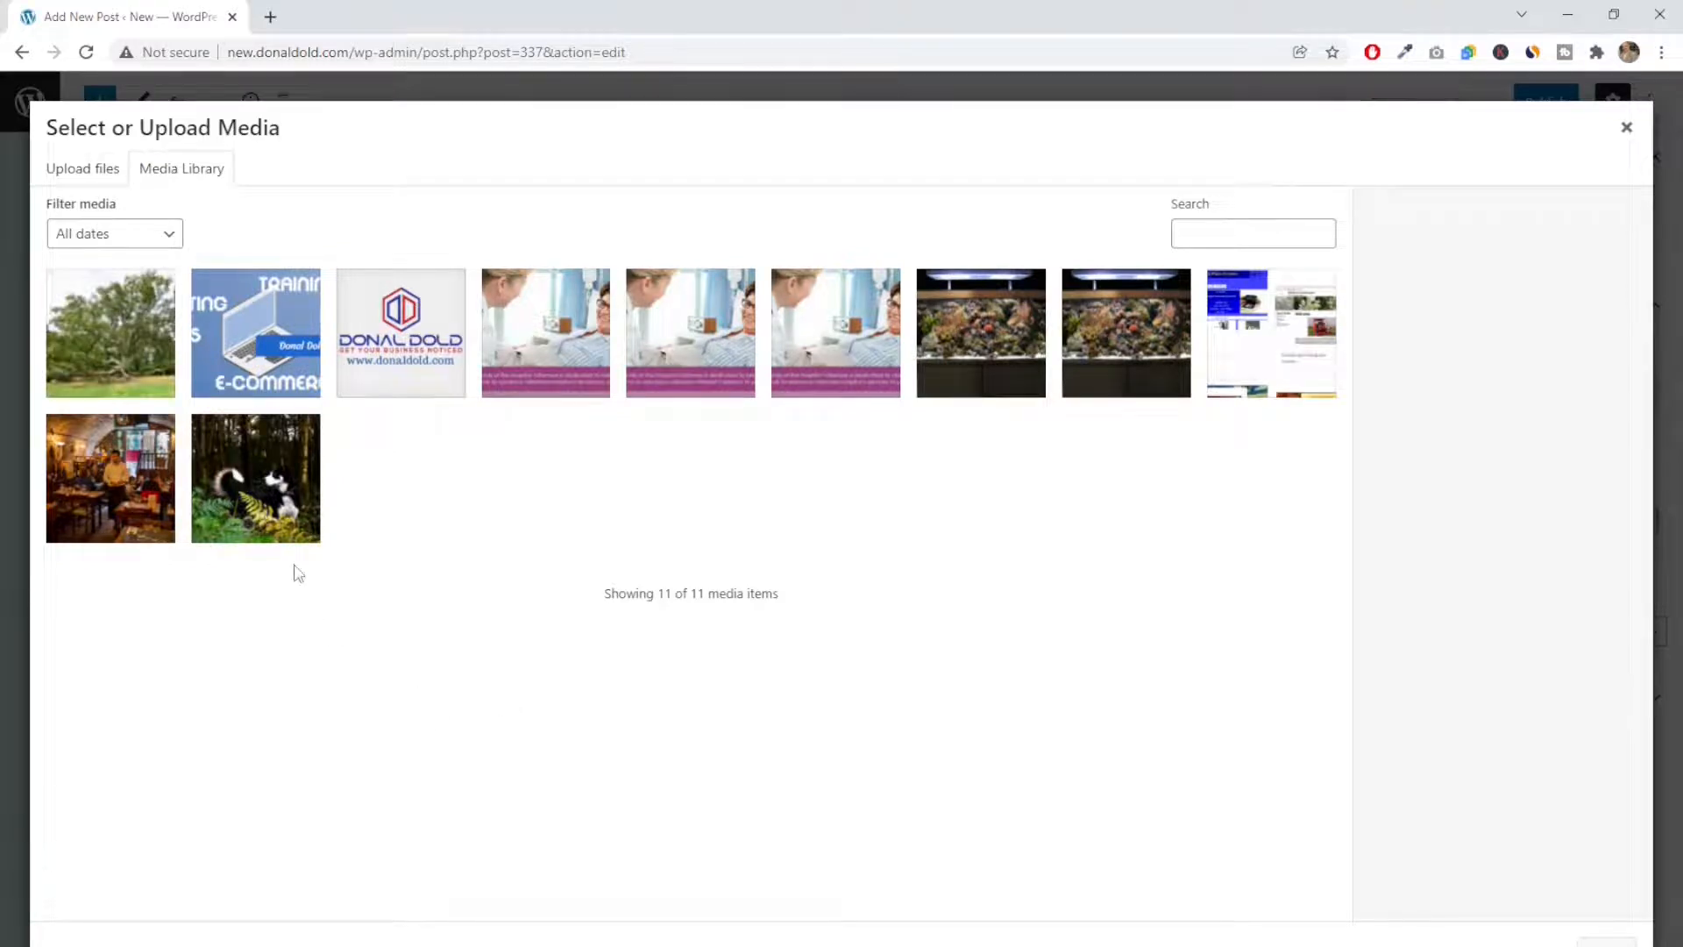
left_click(256, 478)
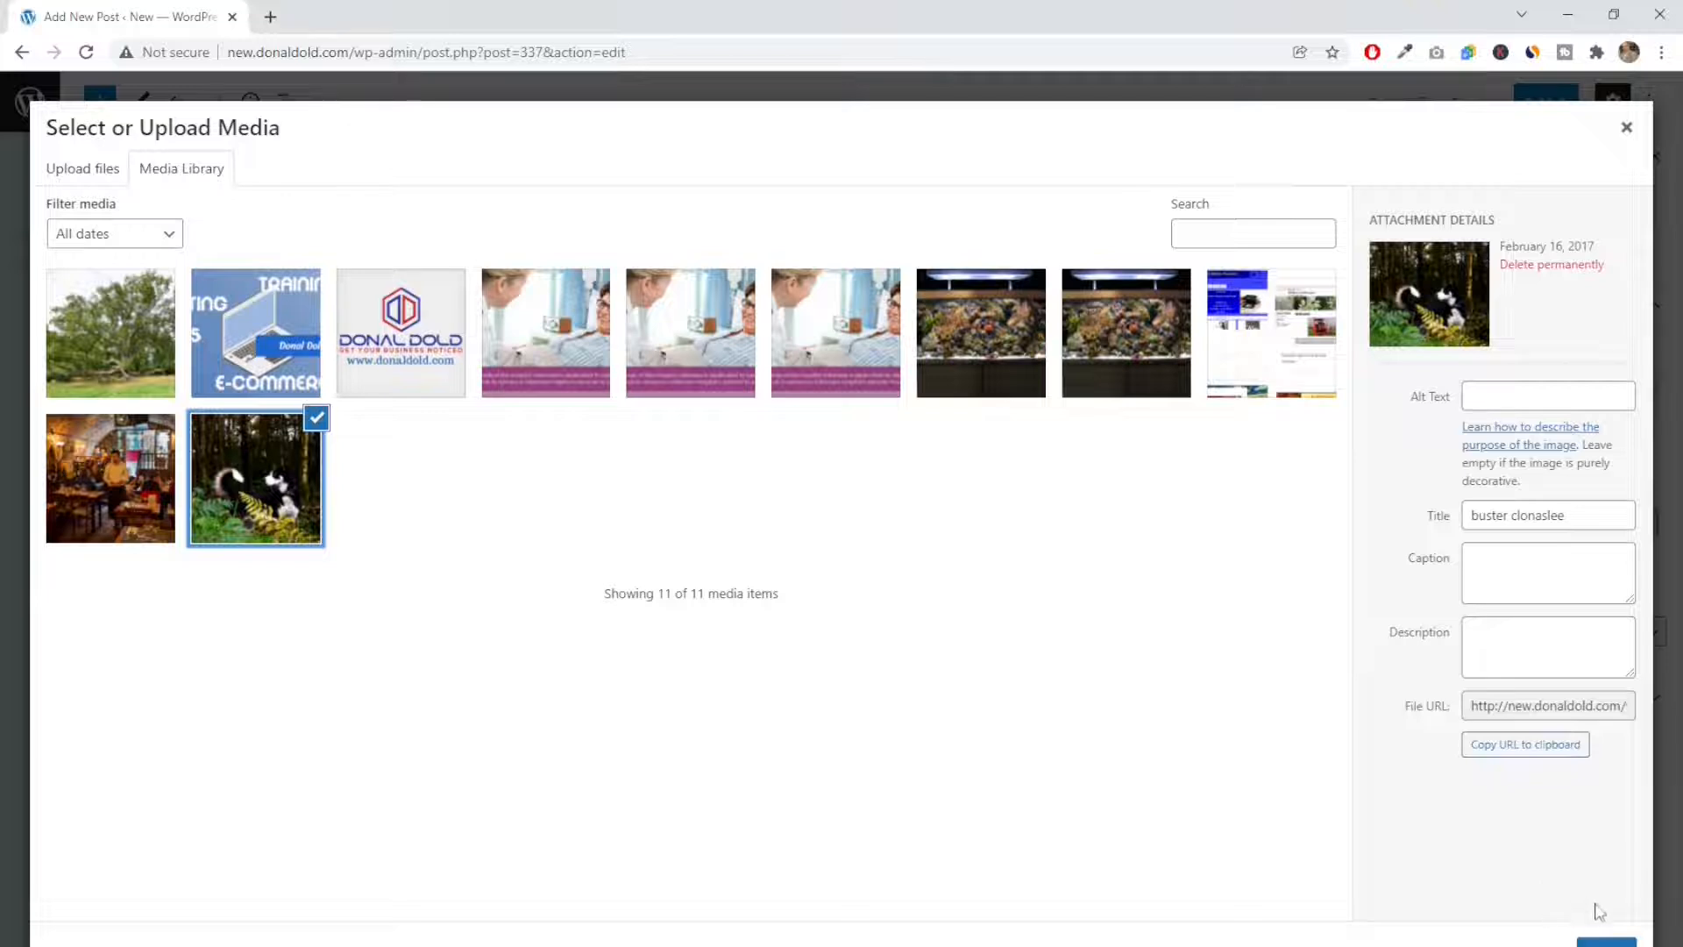
left_click(1606, 942)
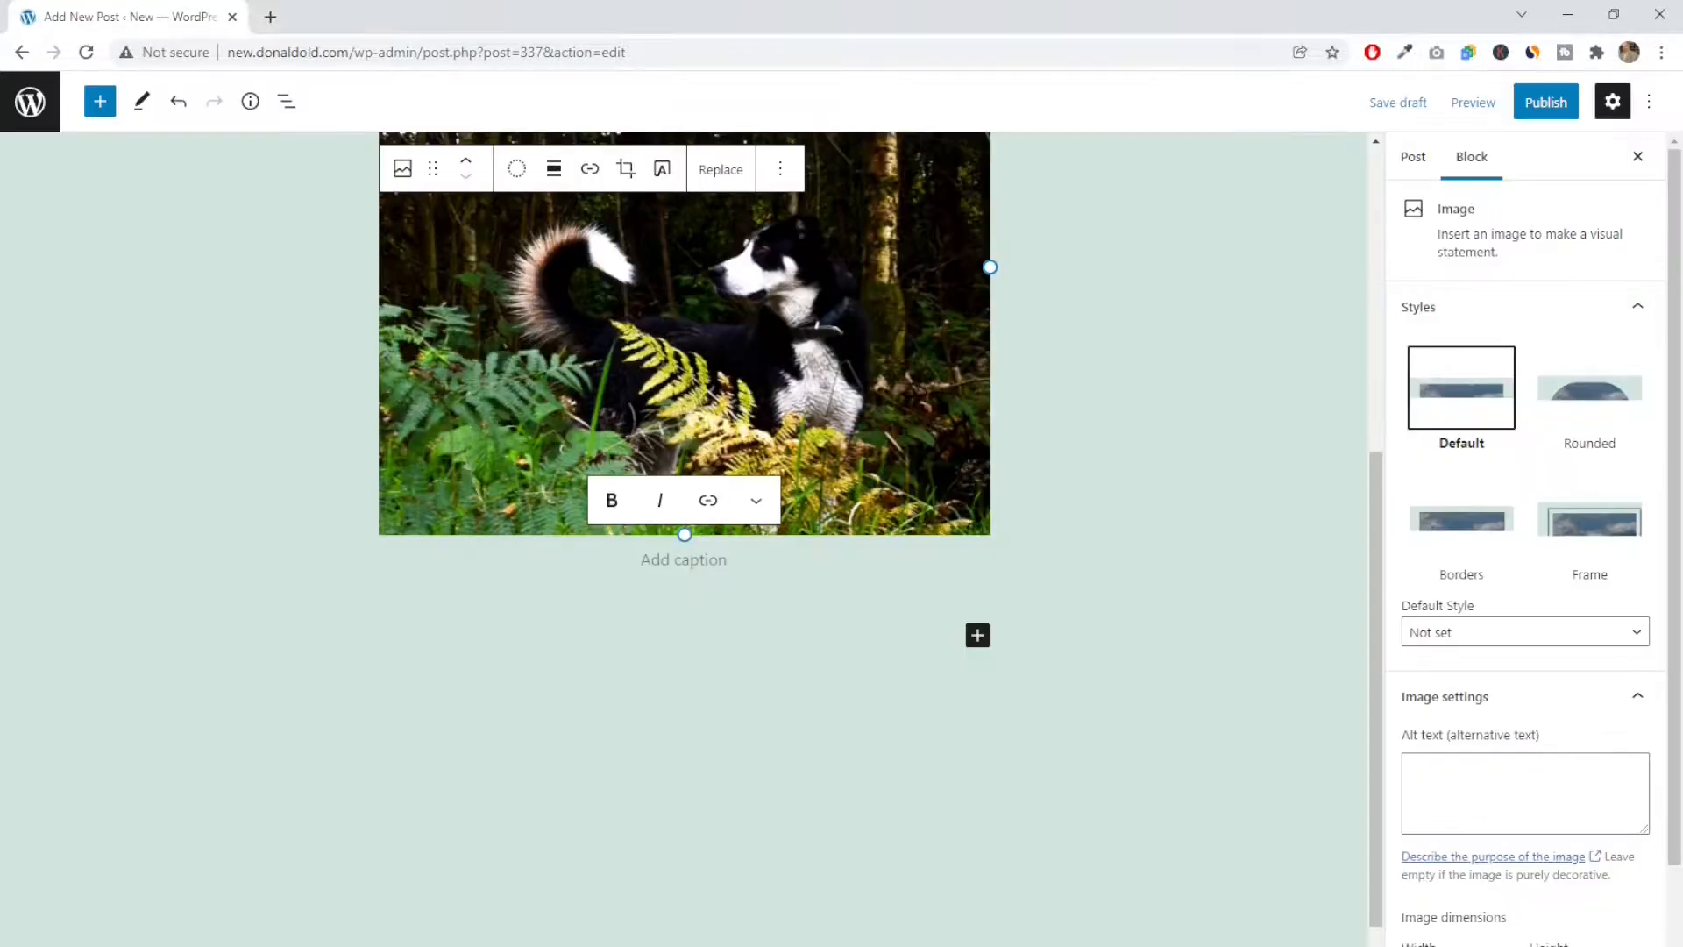
Shrink the dog image to about three quarters of its width and align it to the center
scroll(837, 750, "up", 3)
scroll(839, 751, "up", 2)
left_click(945, 455)
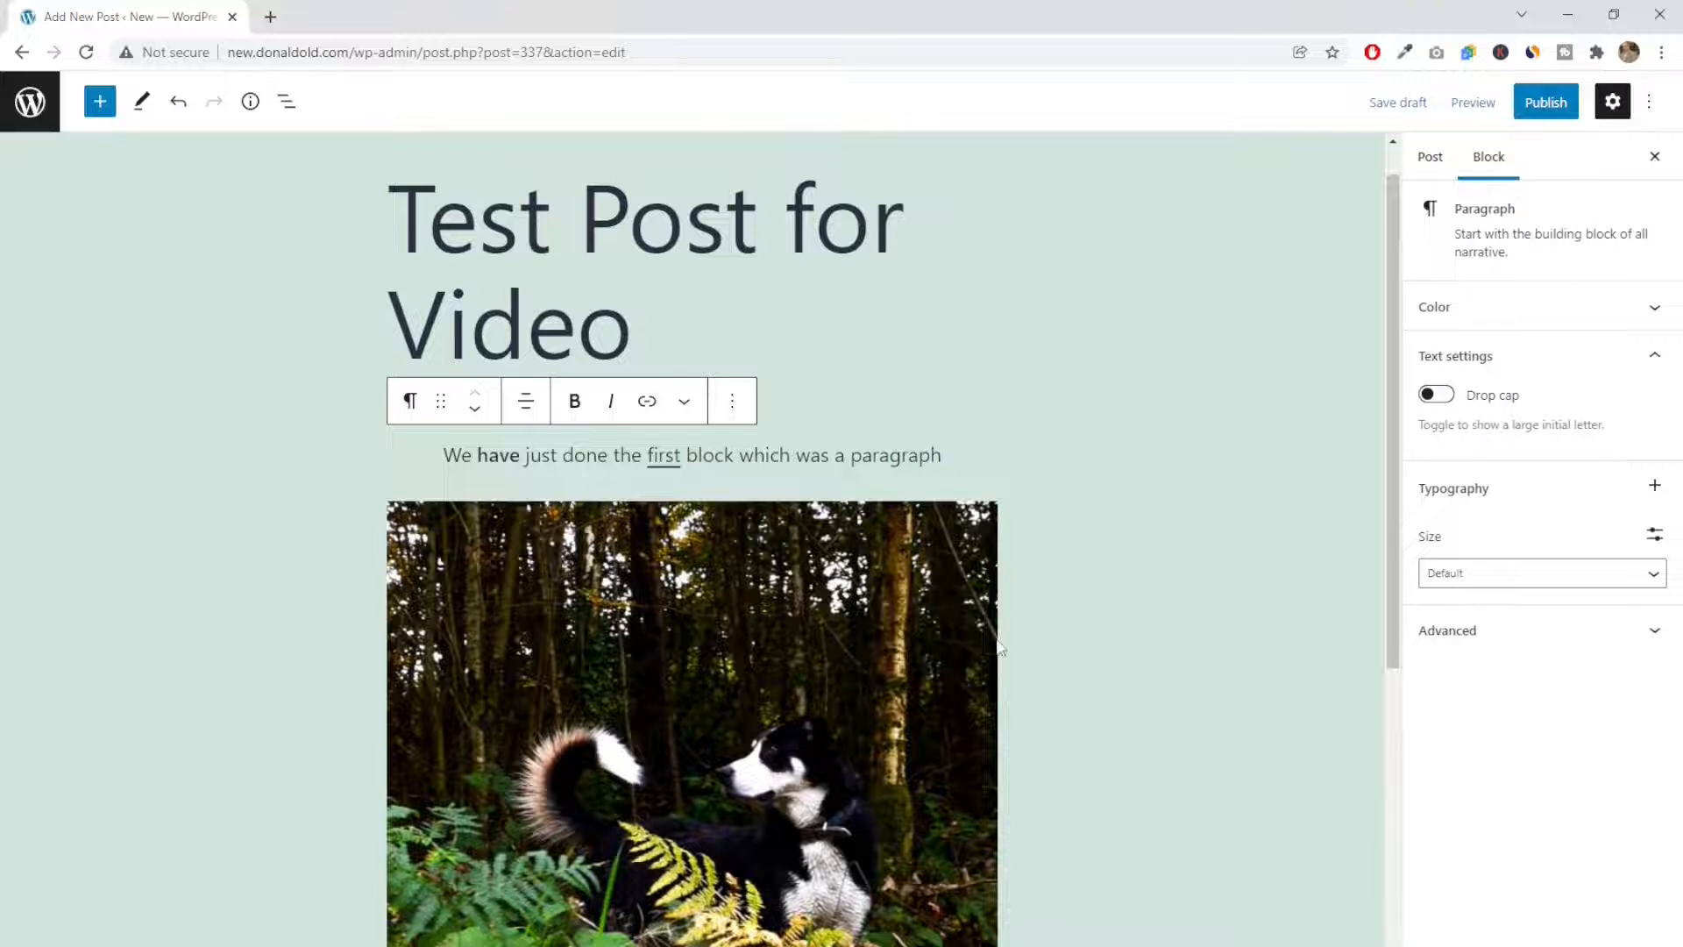
left_click(995, 668)
scroll(1030, 641, "down", 2)
left_click_drag(990, 569, 838, 544)
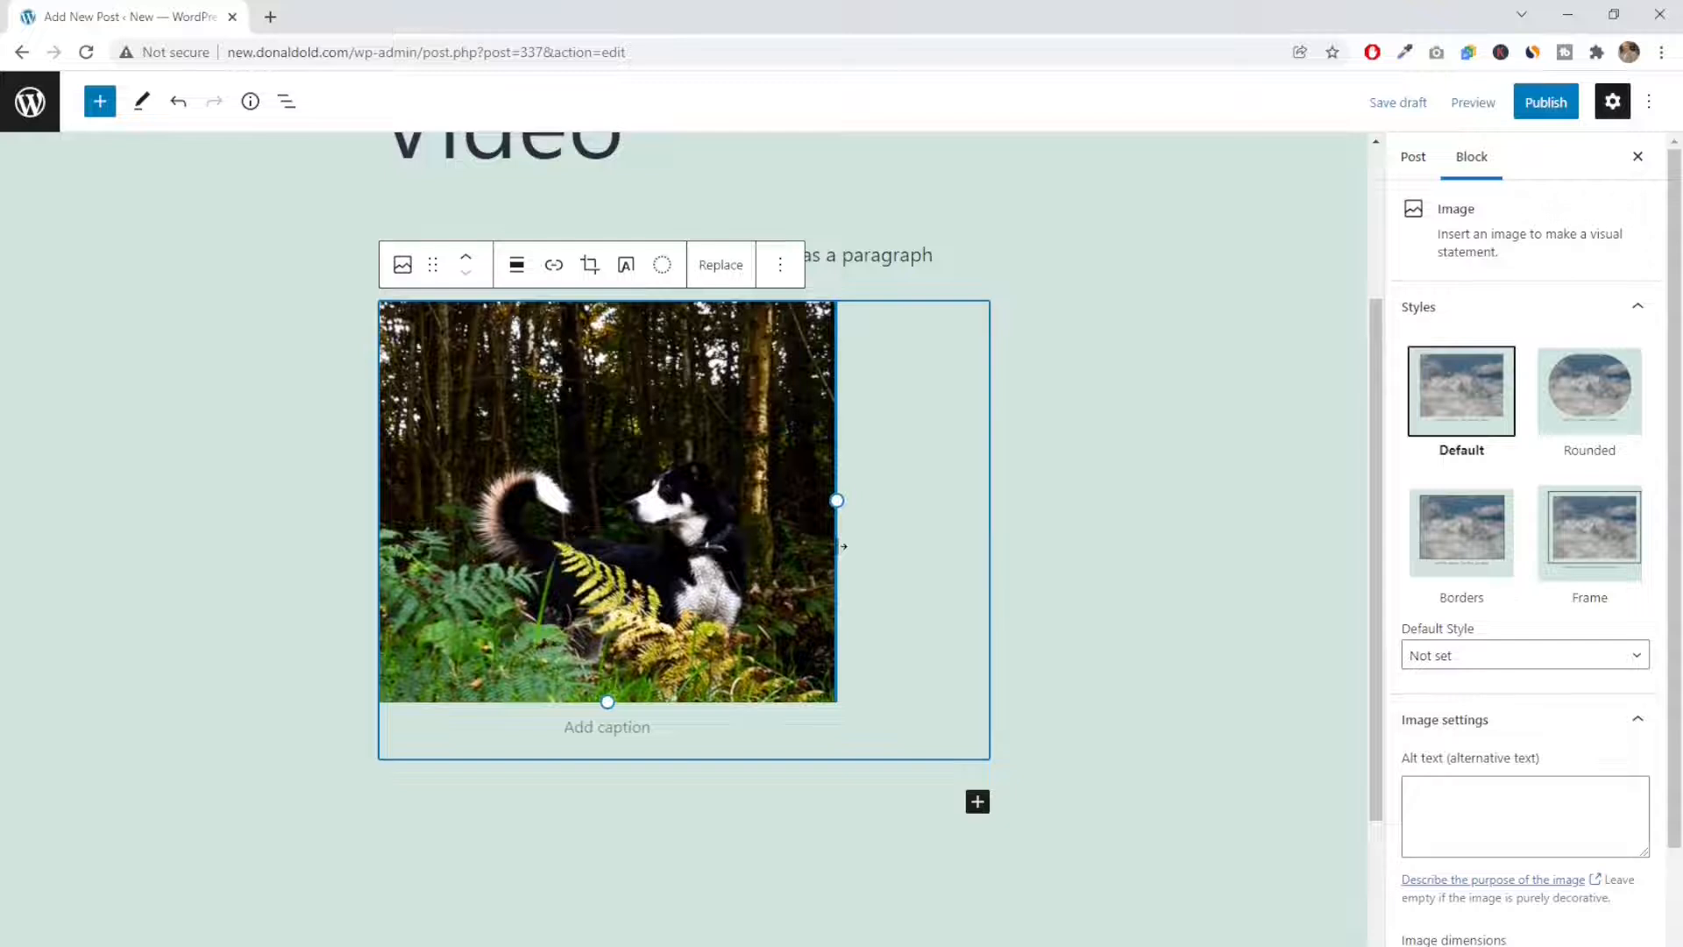
left_click(517, 267)
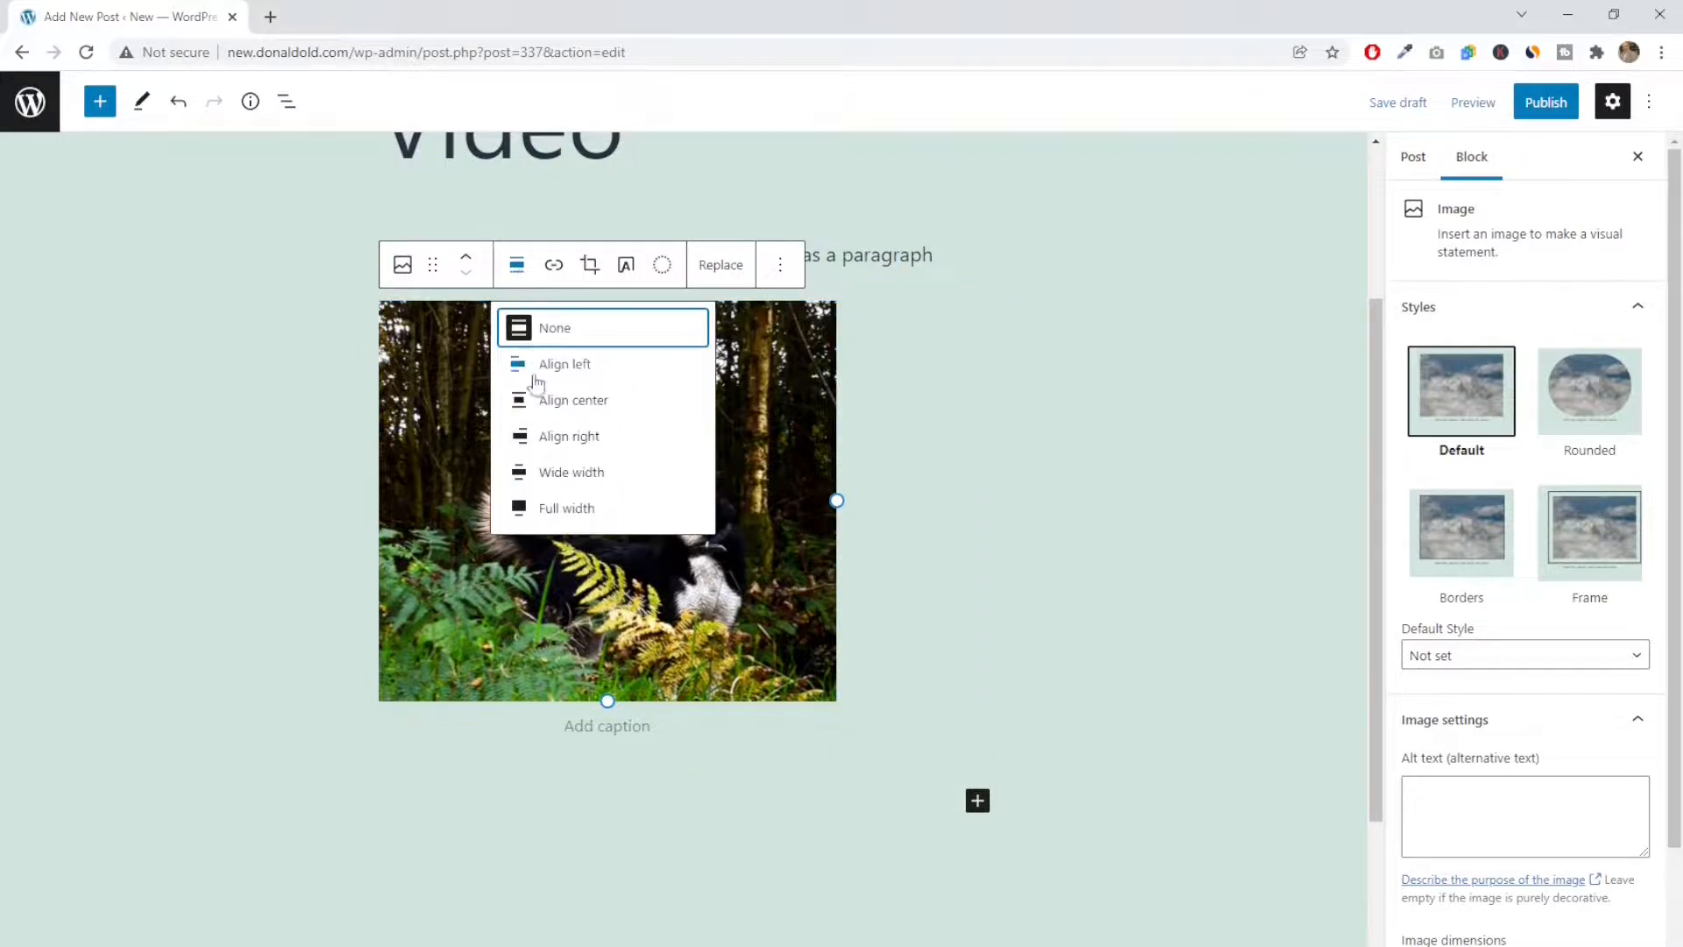
left_click(587, 405)
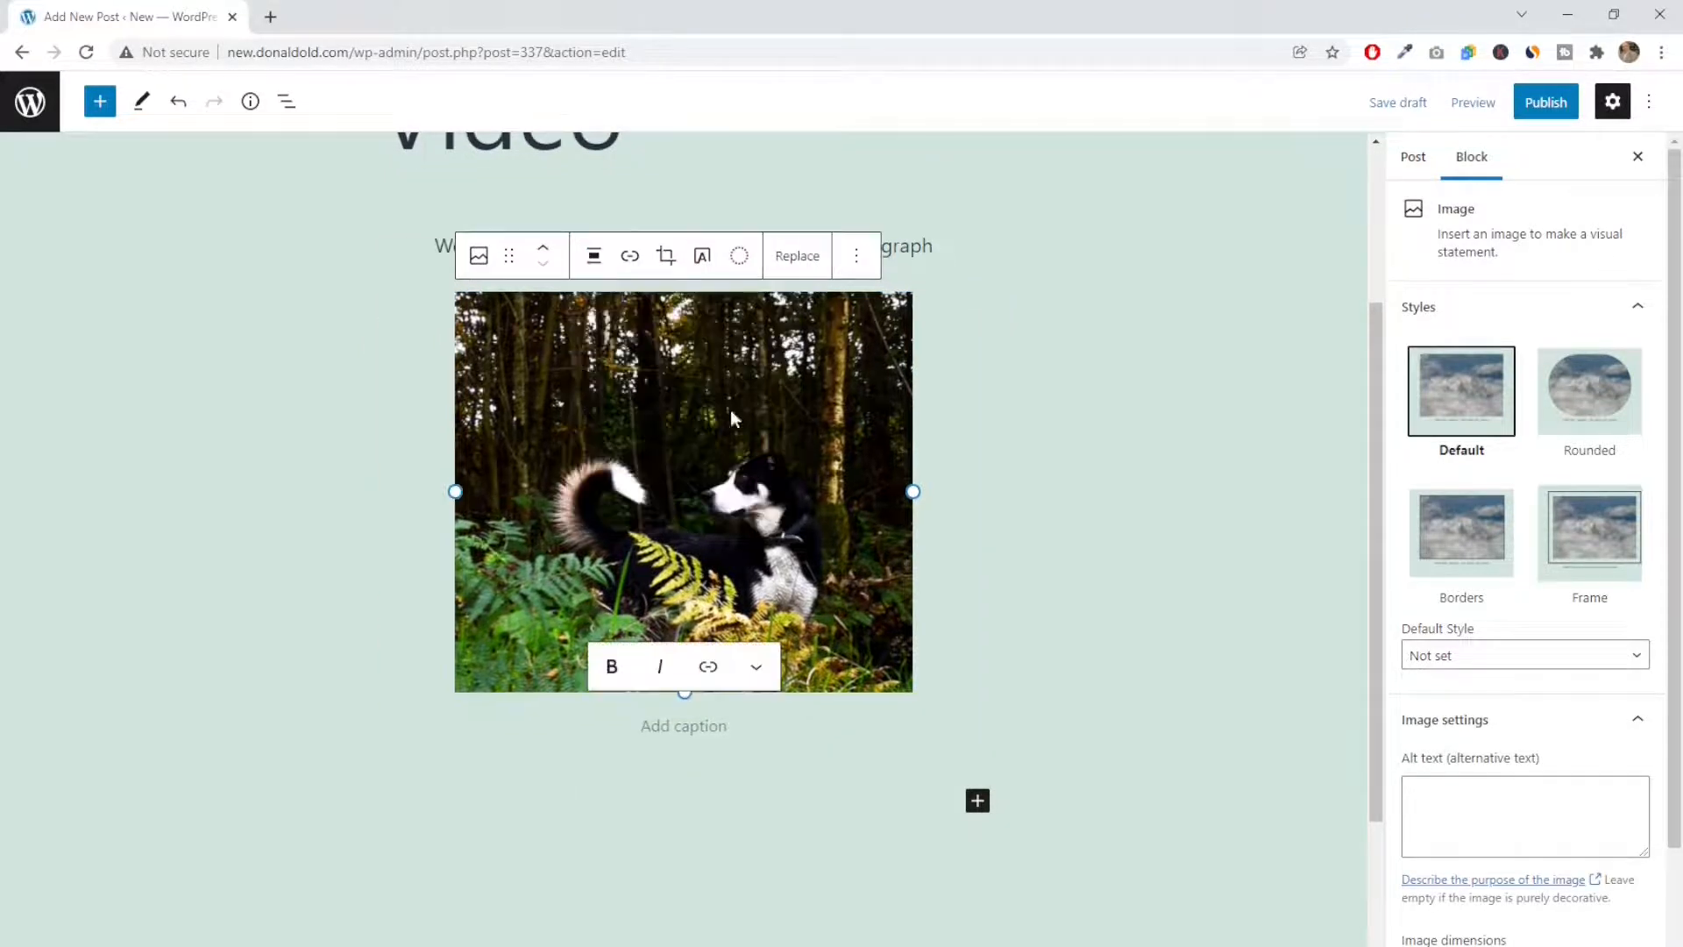
left_click(955, 436)
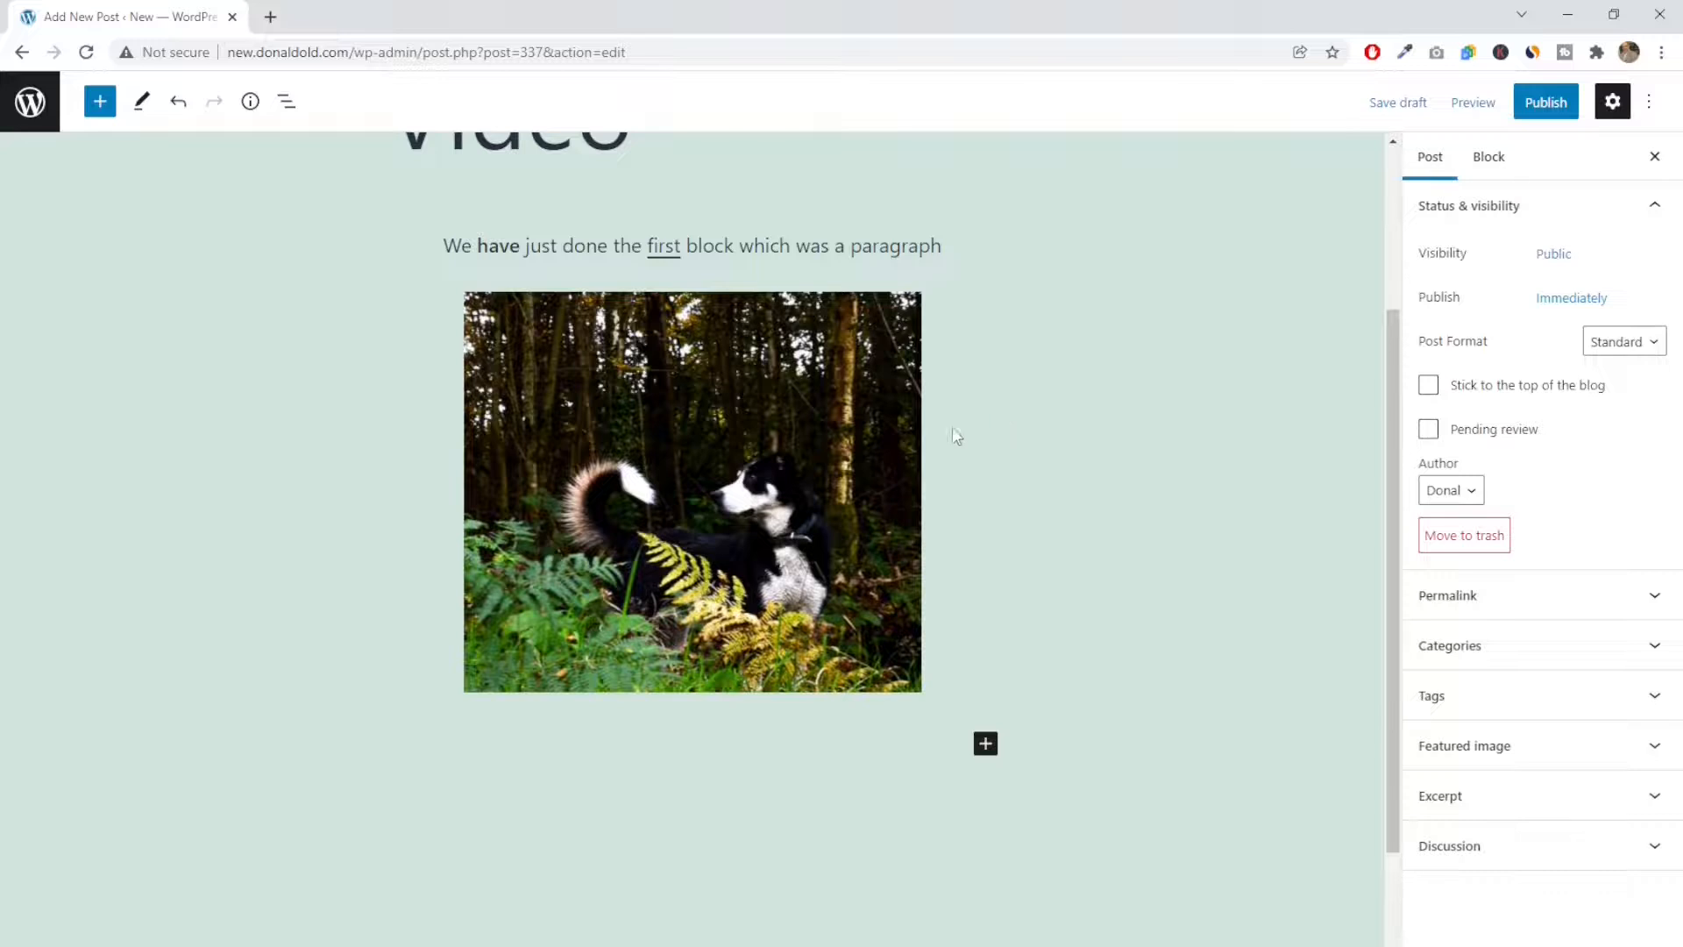
Try the Rounded style on the dog image and switch it to the Frame style
left_click(735, 490)
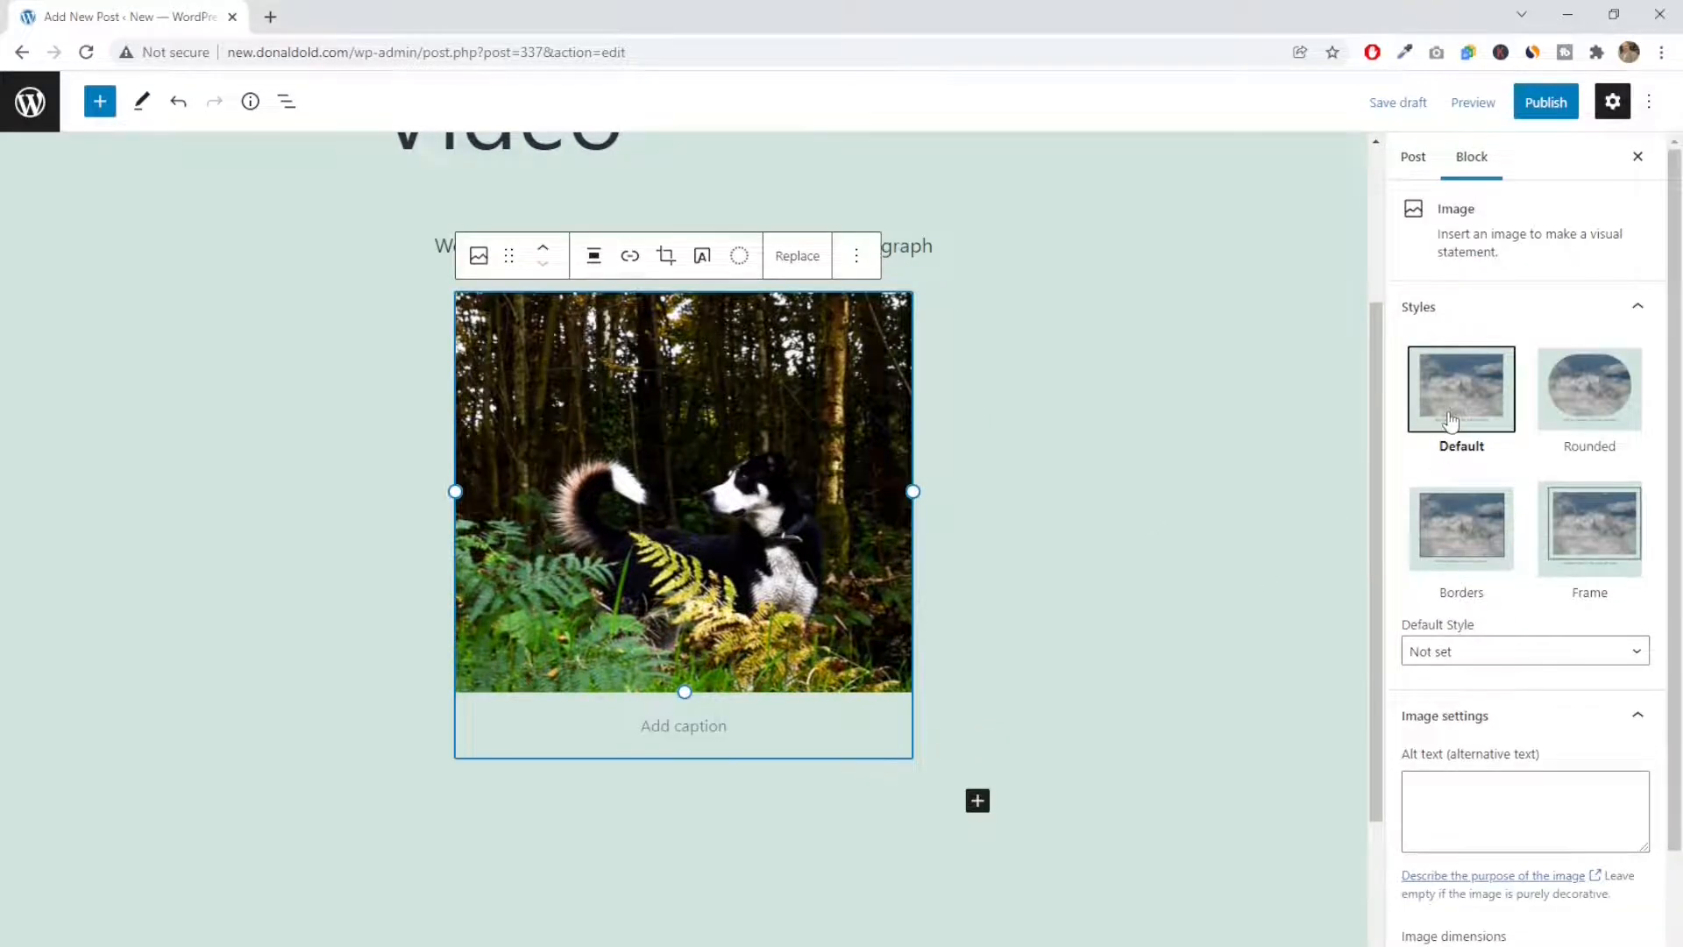
left_click(1598, 403)
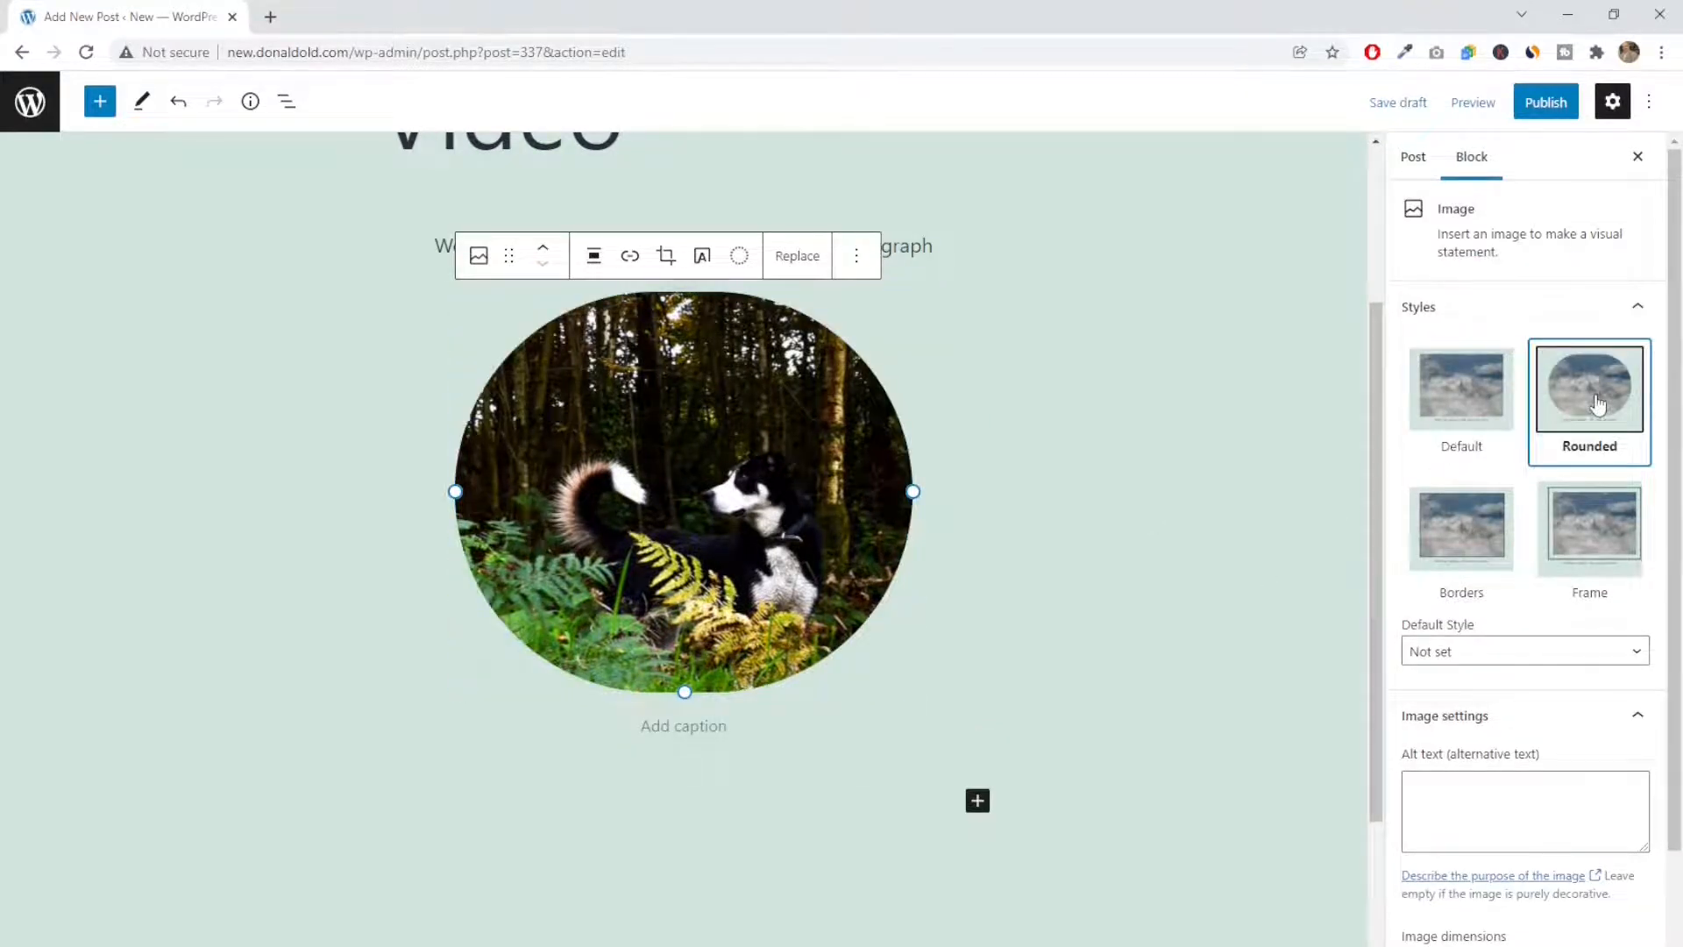
left_click(1588, 536)
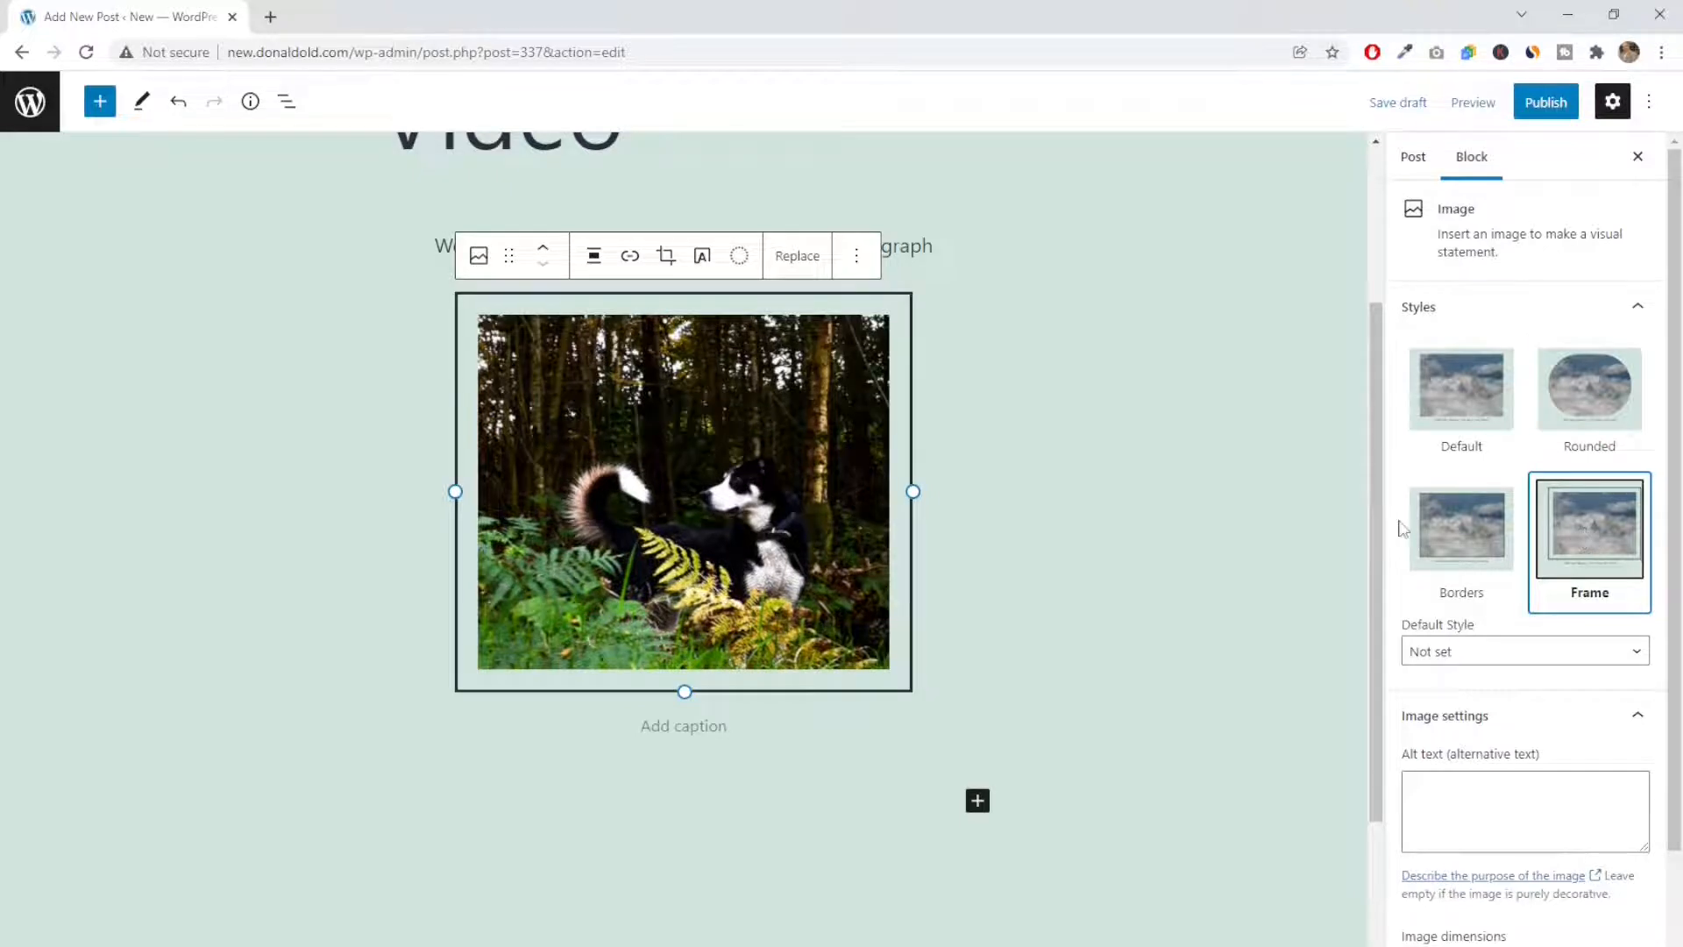
Try the Borders and Default styles on the dog image and settle on the Rounded style
left_click(1472, 532)
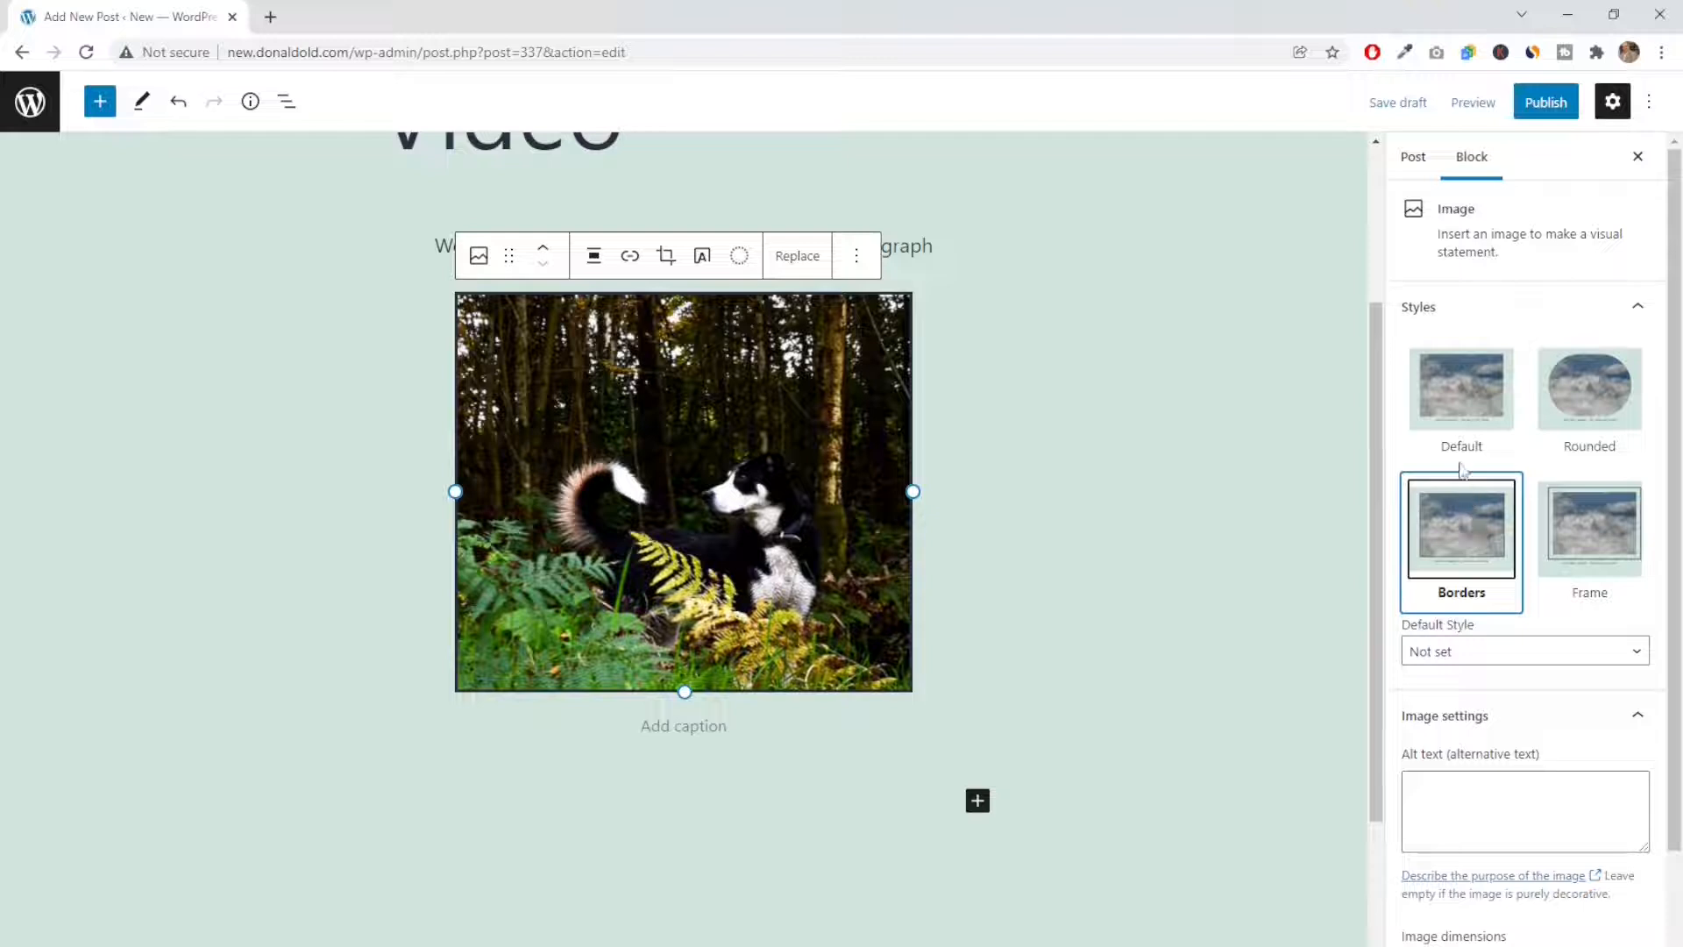
left_click(1452, 408)
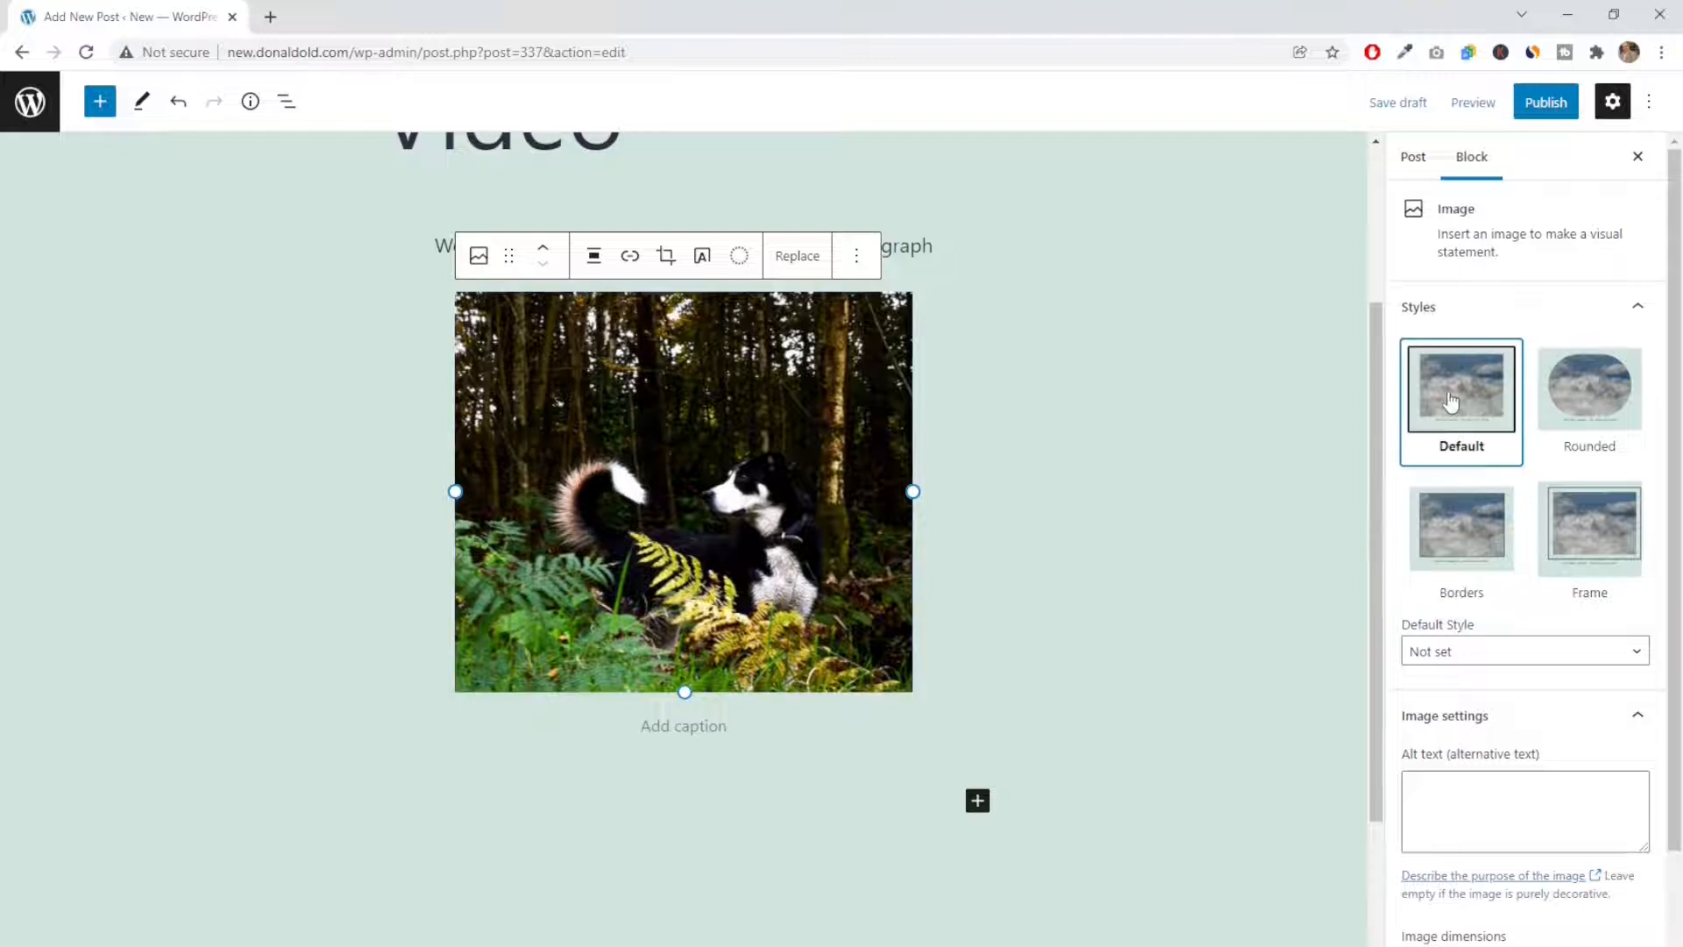
left_click(1592, 397)
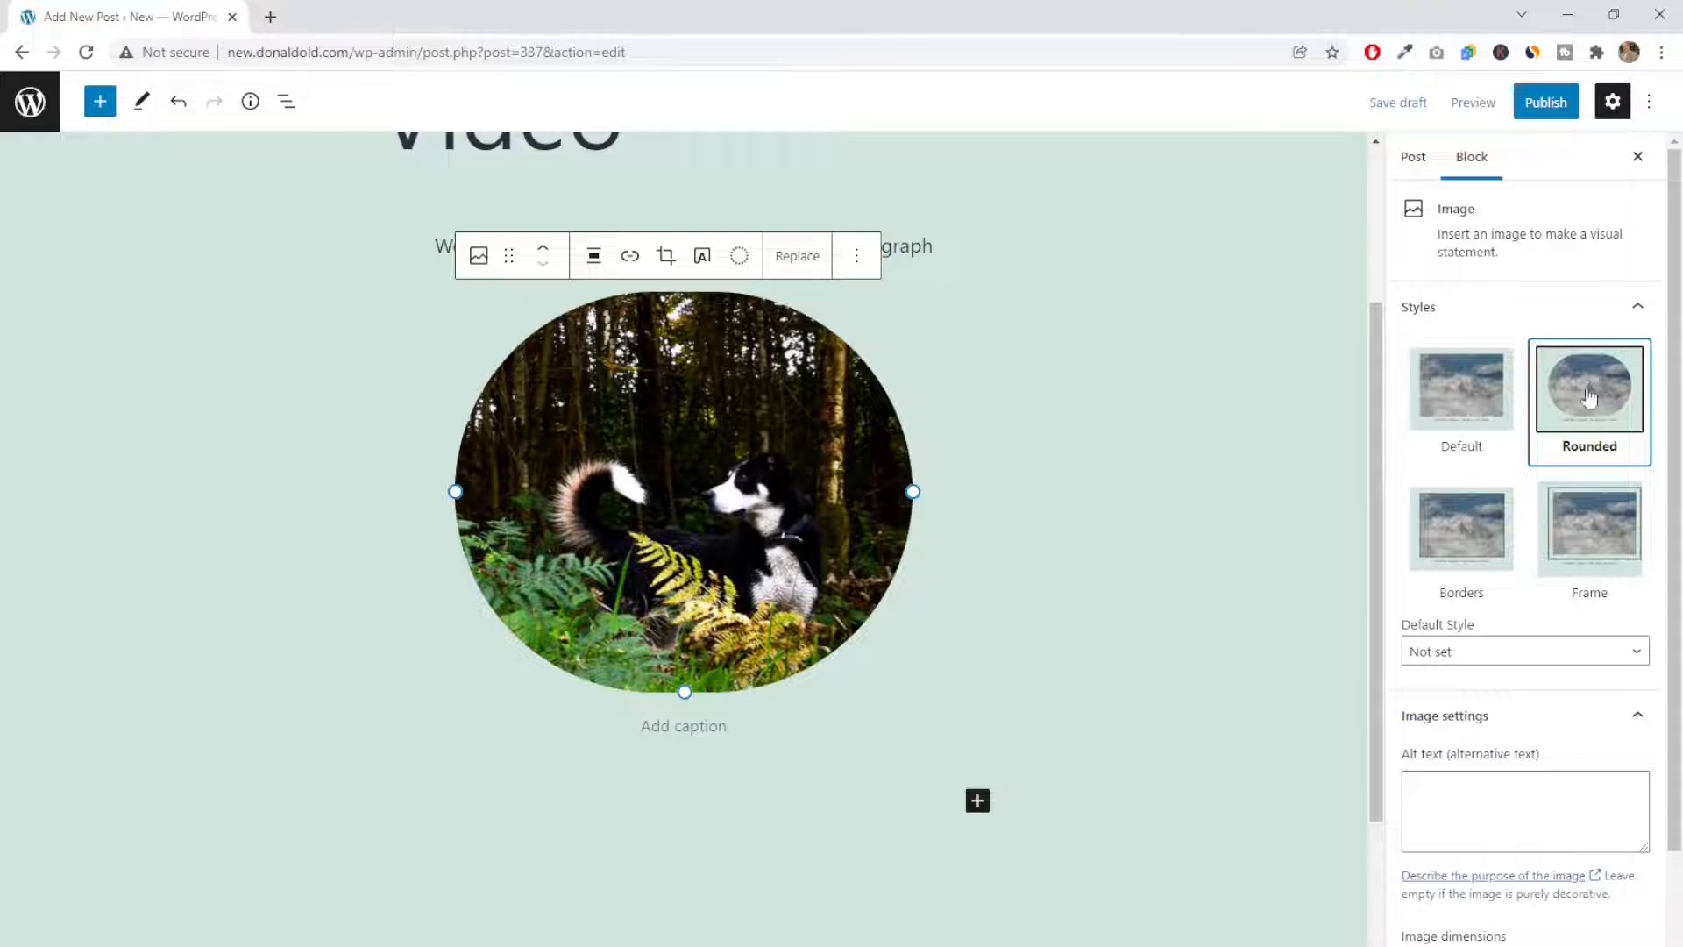
Caption the dog image "Buster my Dog" and start a new empty block below it
left_click(727, 728)
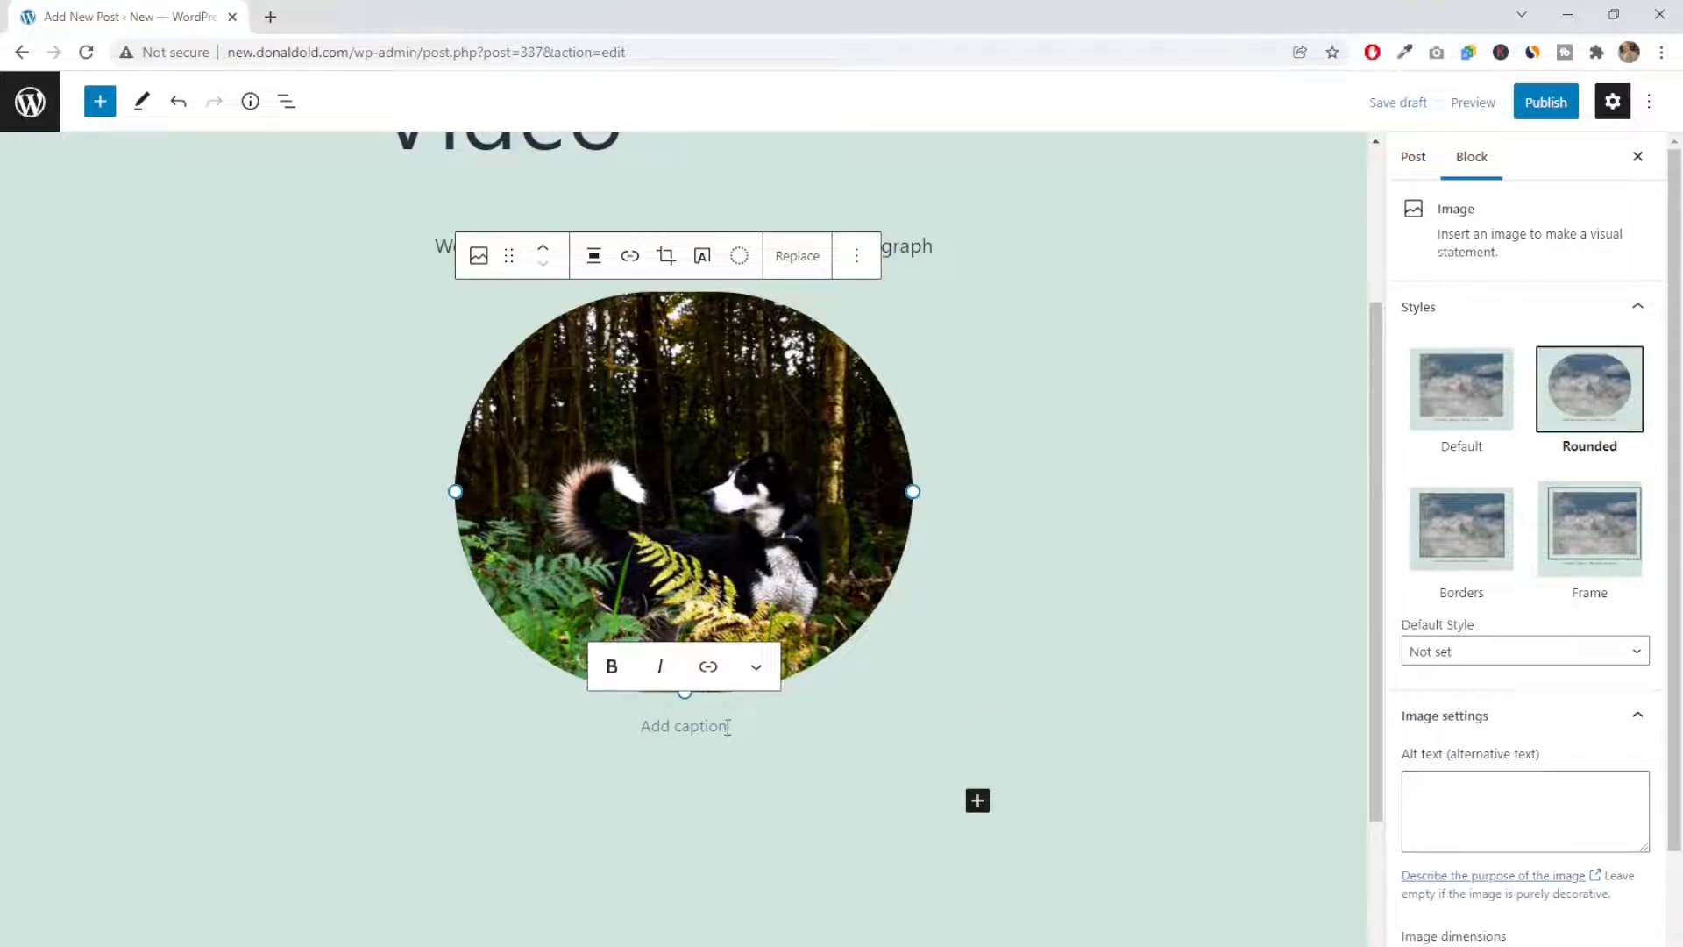
type("Buster my Dog")
key("Return")
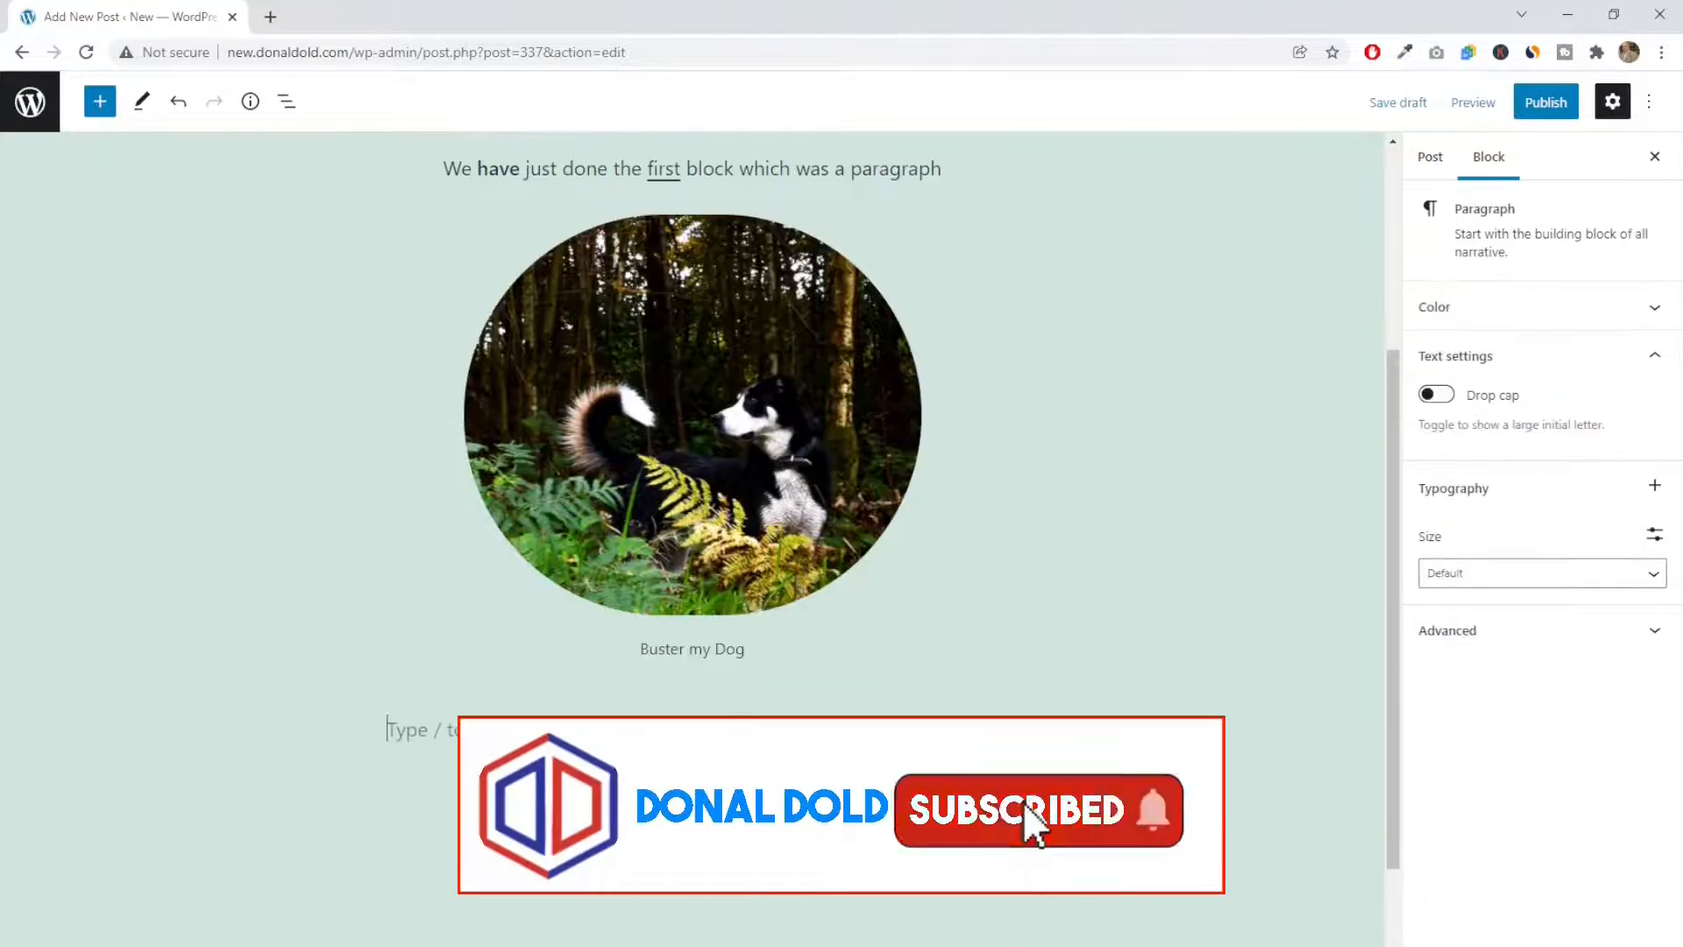
Insert a Columns block below the dog image using the 50 / 50 variation
scroll(580, 531, "up", 4)
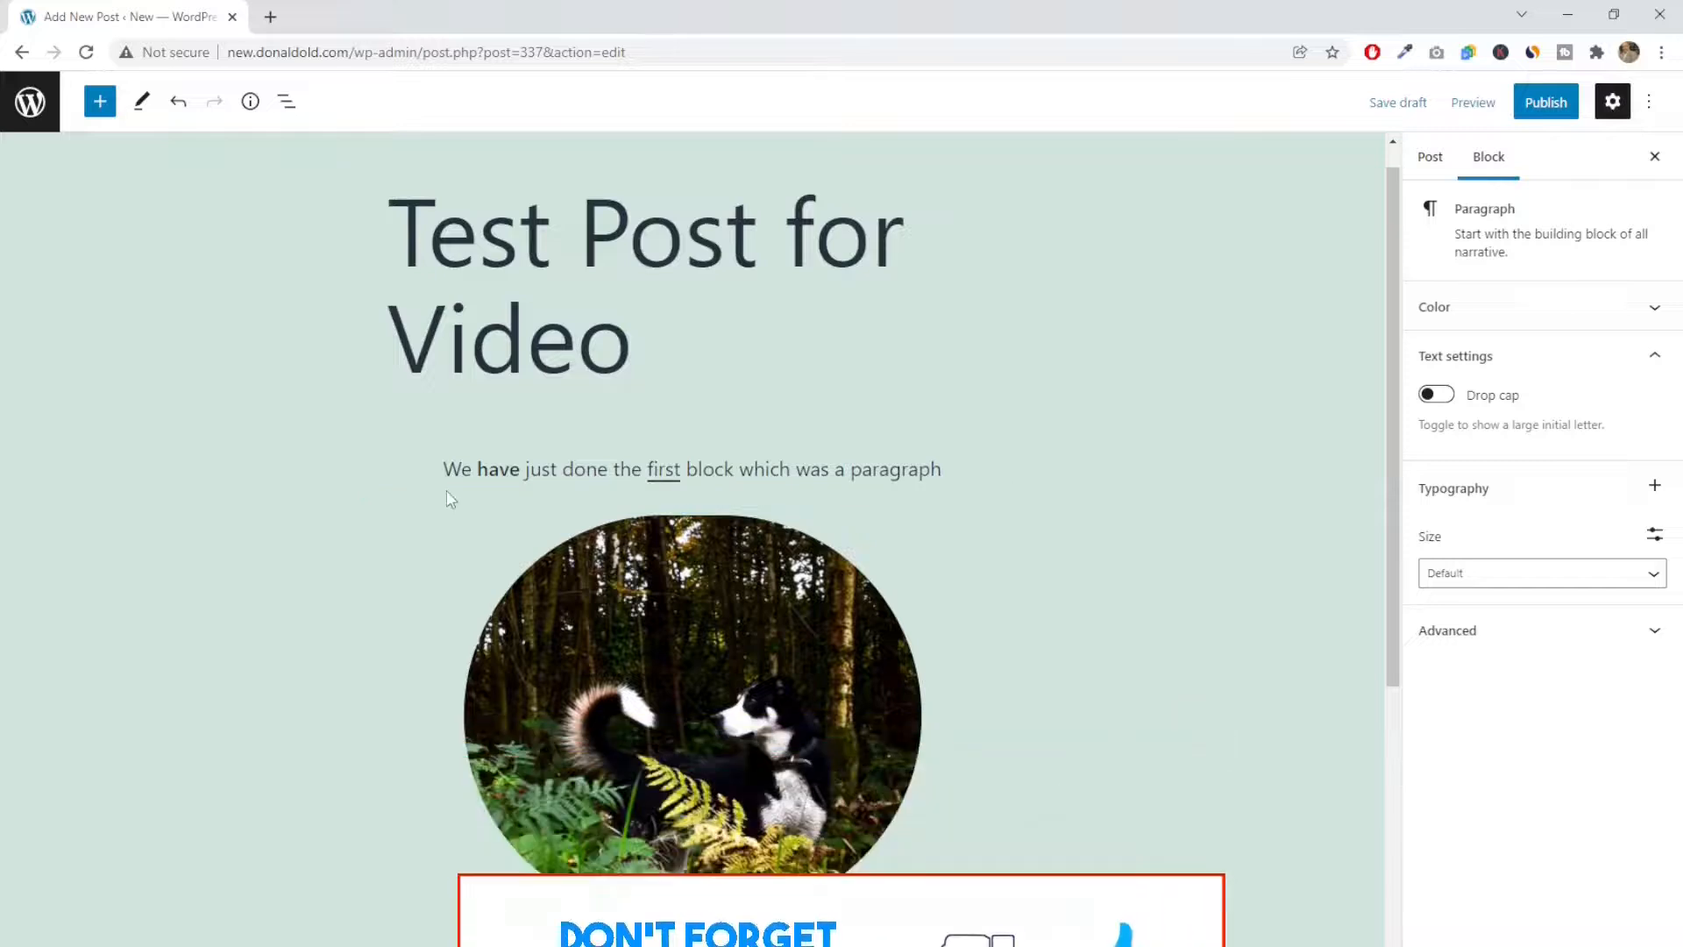
scroll(444, 491, "down", 4)
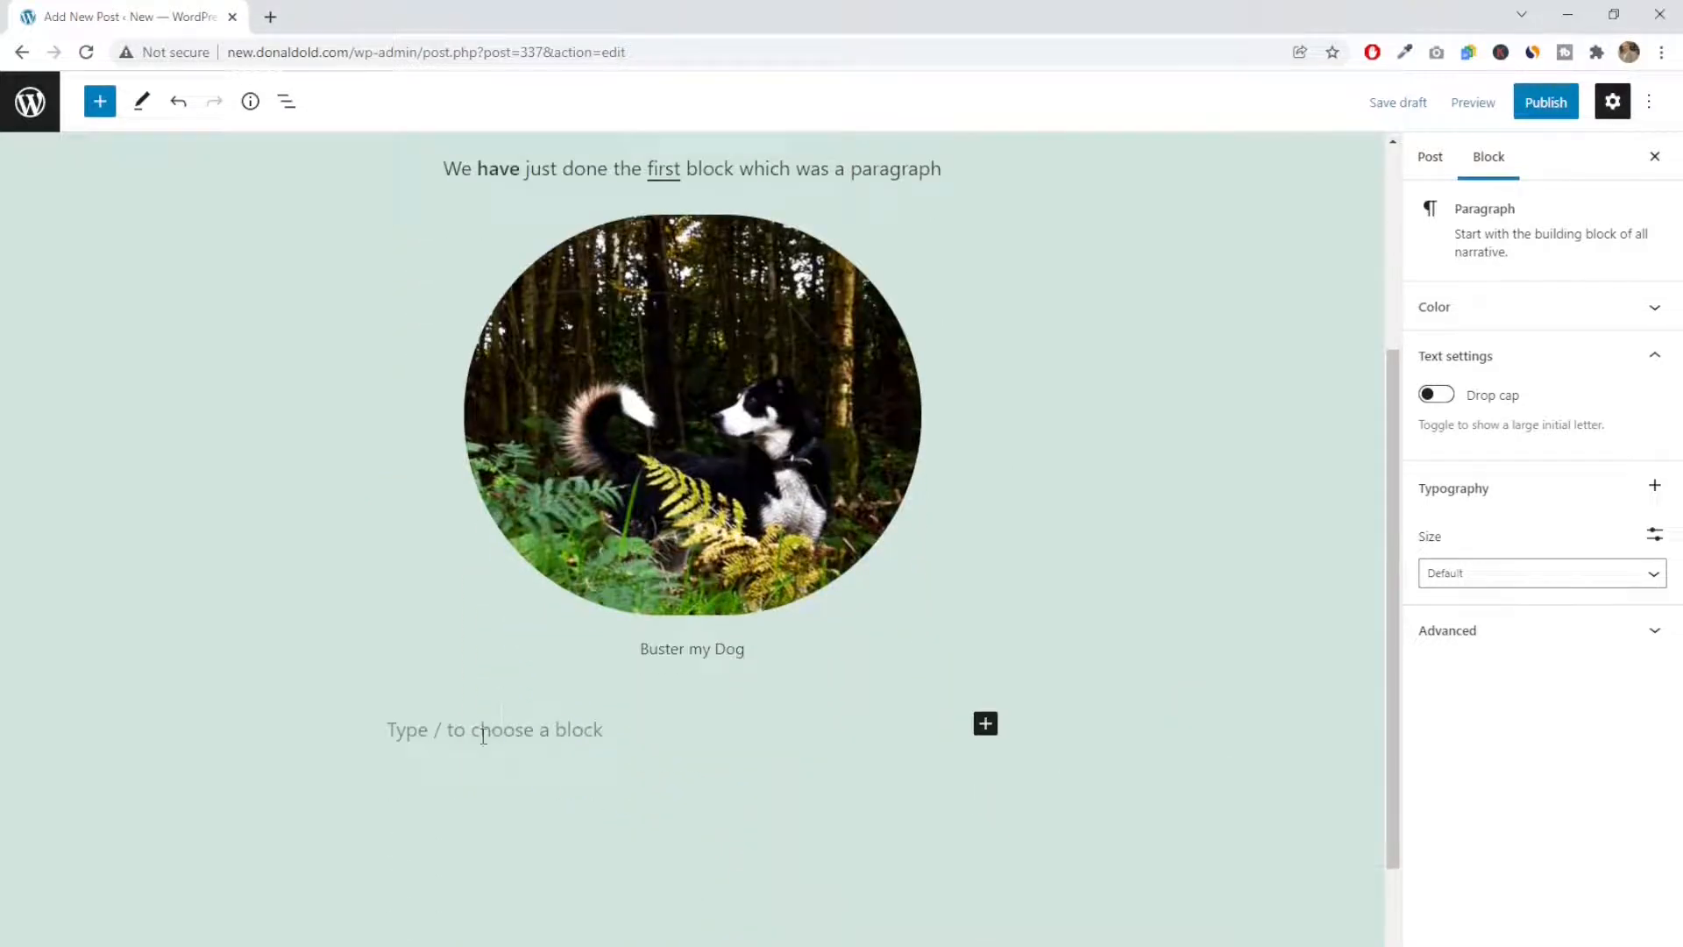
left_click(985, 725)
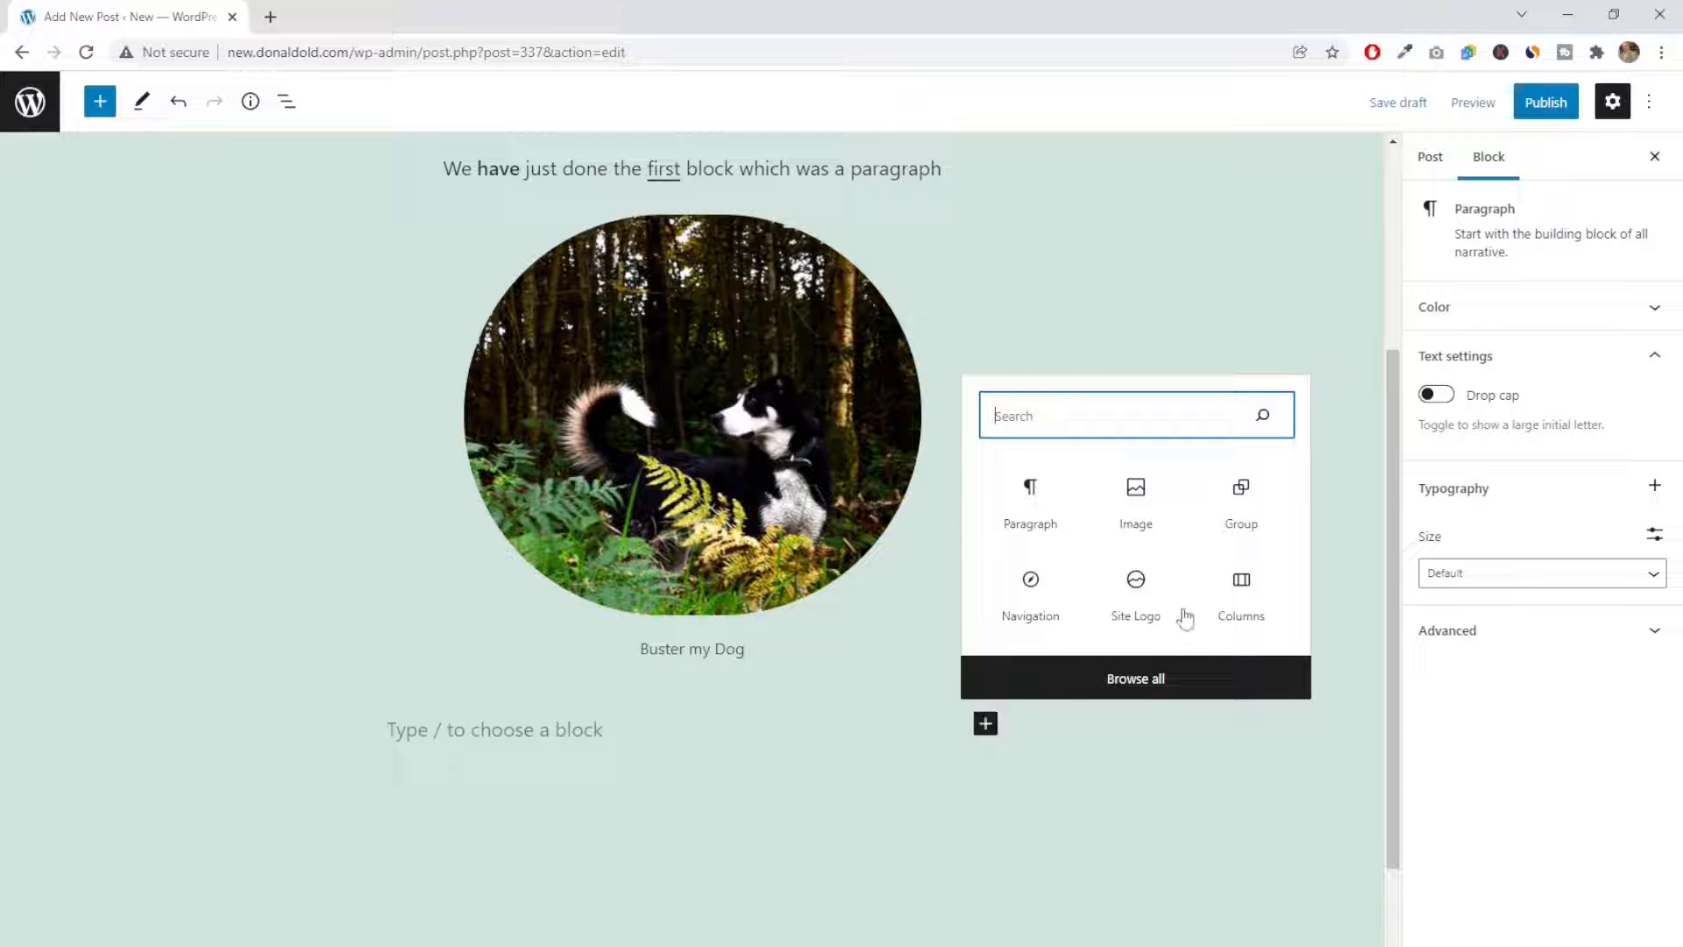
left_click(1243, 587)
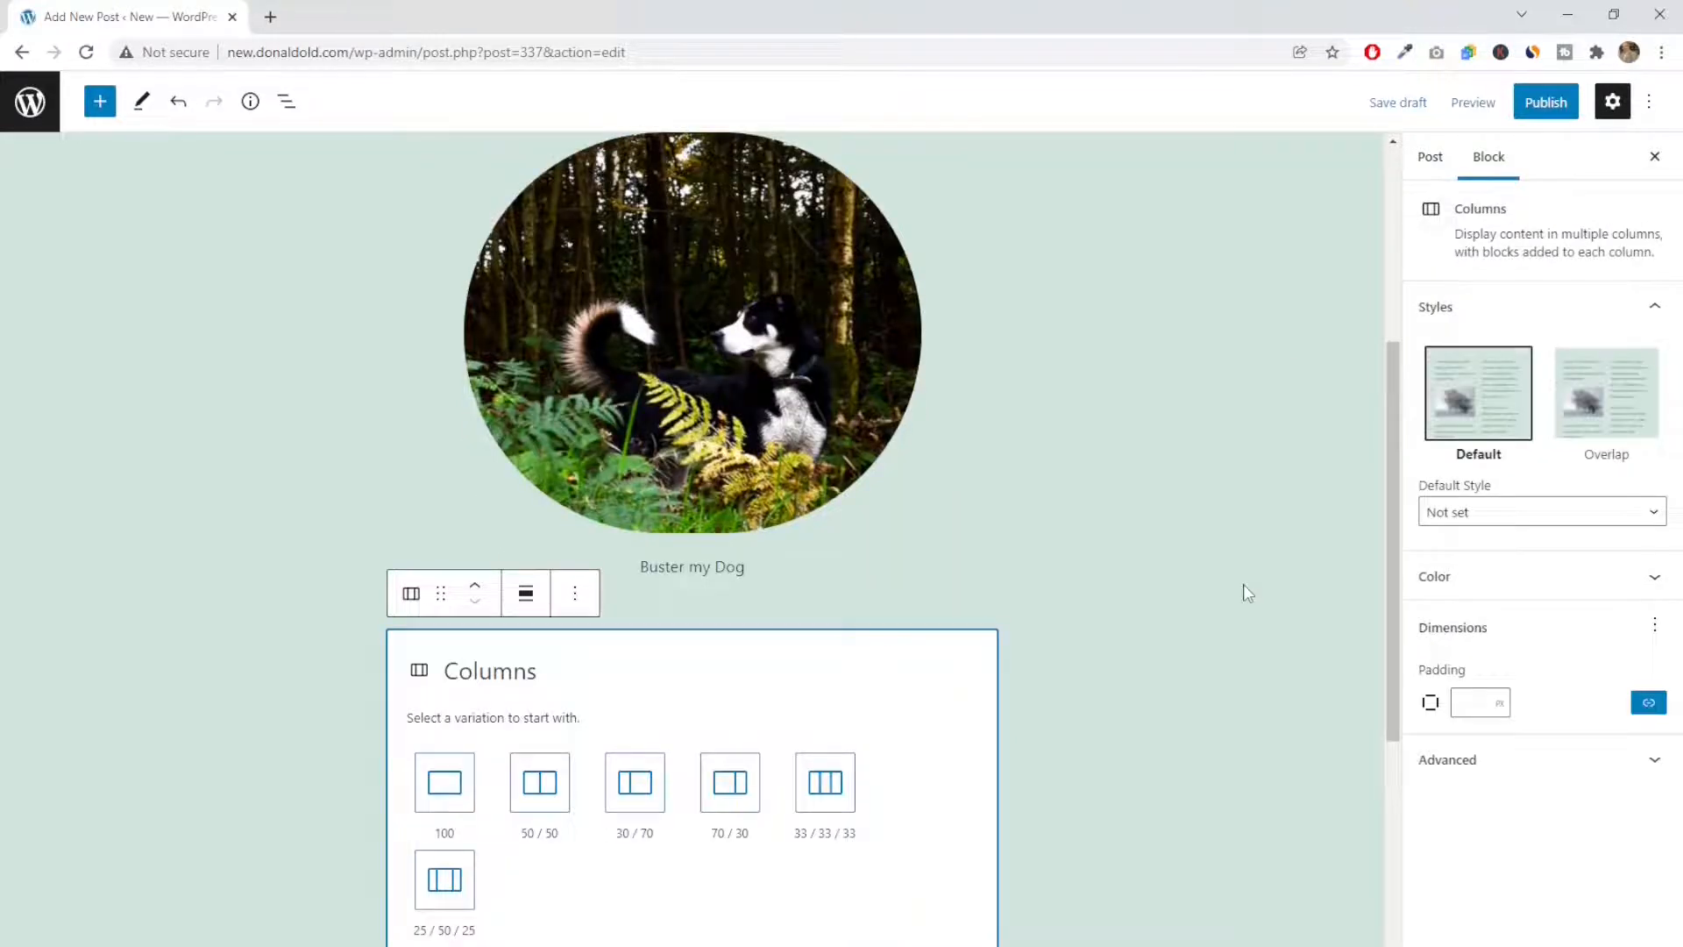
scroll(806, 872, "down", 2)
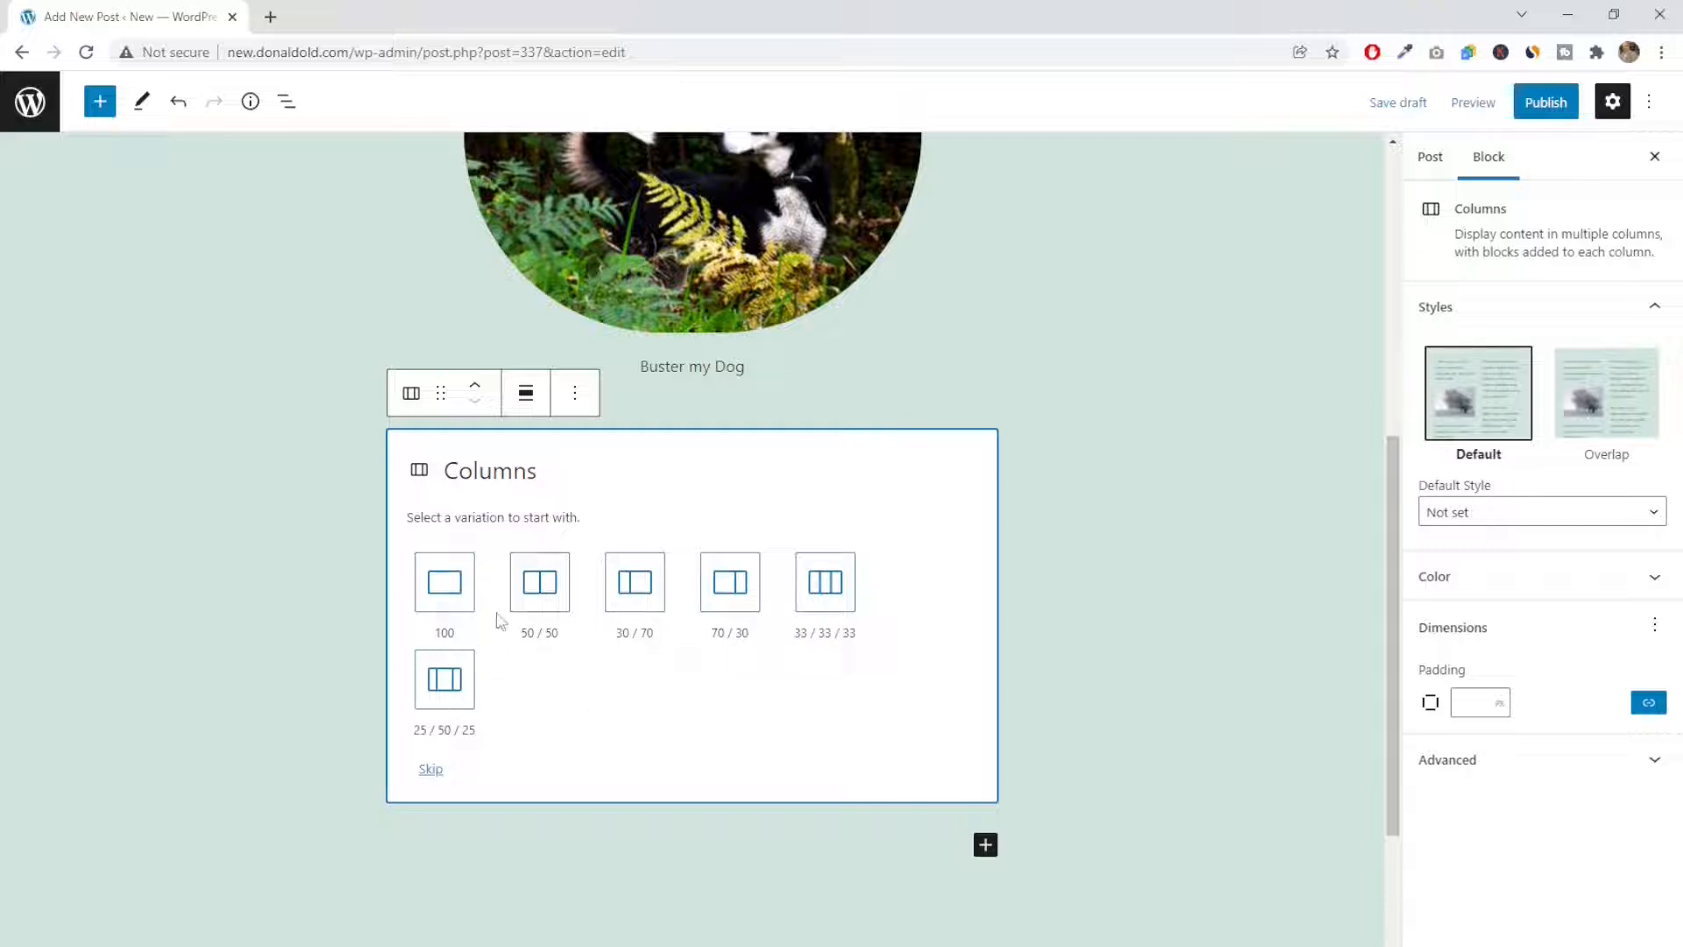
left_click(537, 591)
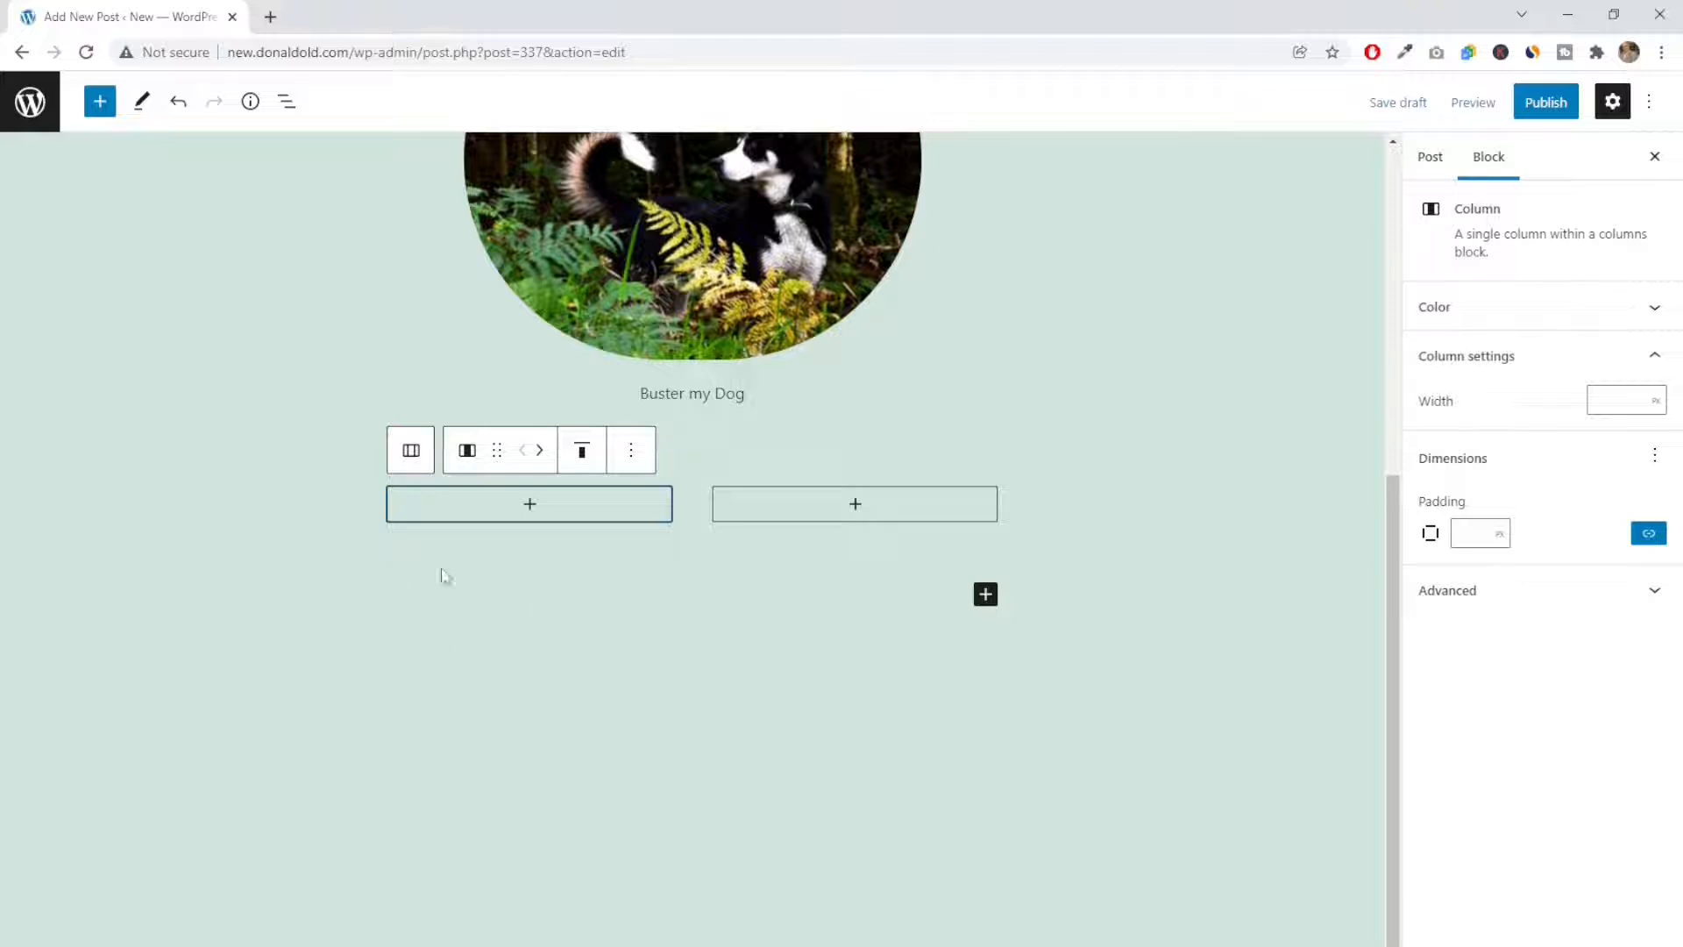
Insert an image block in the first column using the tree photo "DSC_0077-2" from the media library
left_click(527, 508)
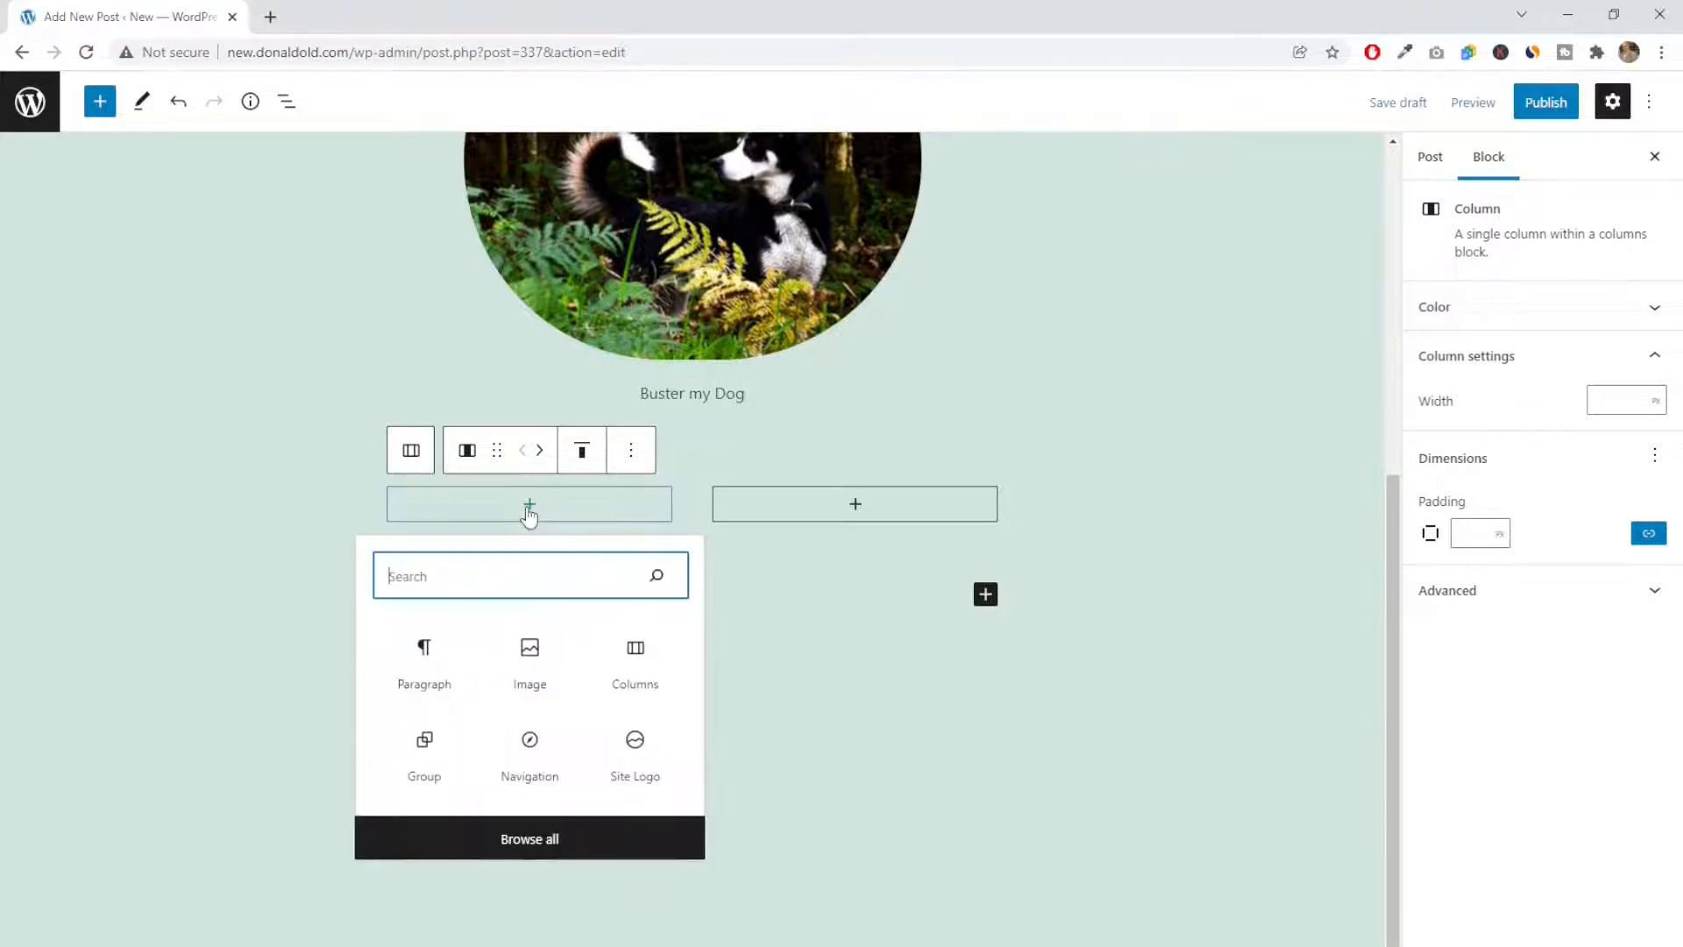
left_click(528, 671)
left_click(444, 616)
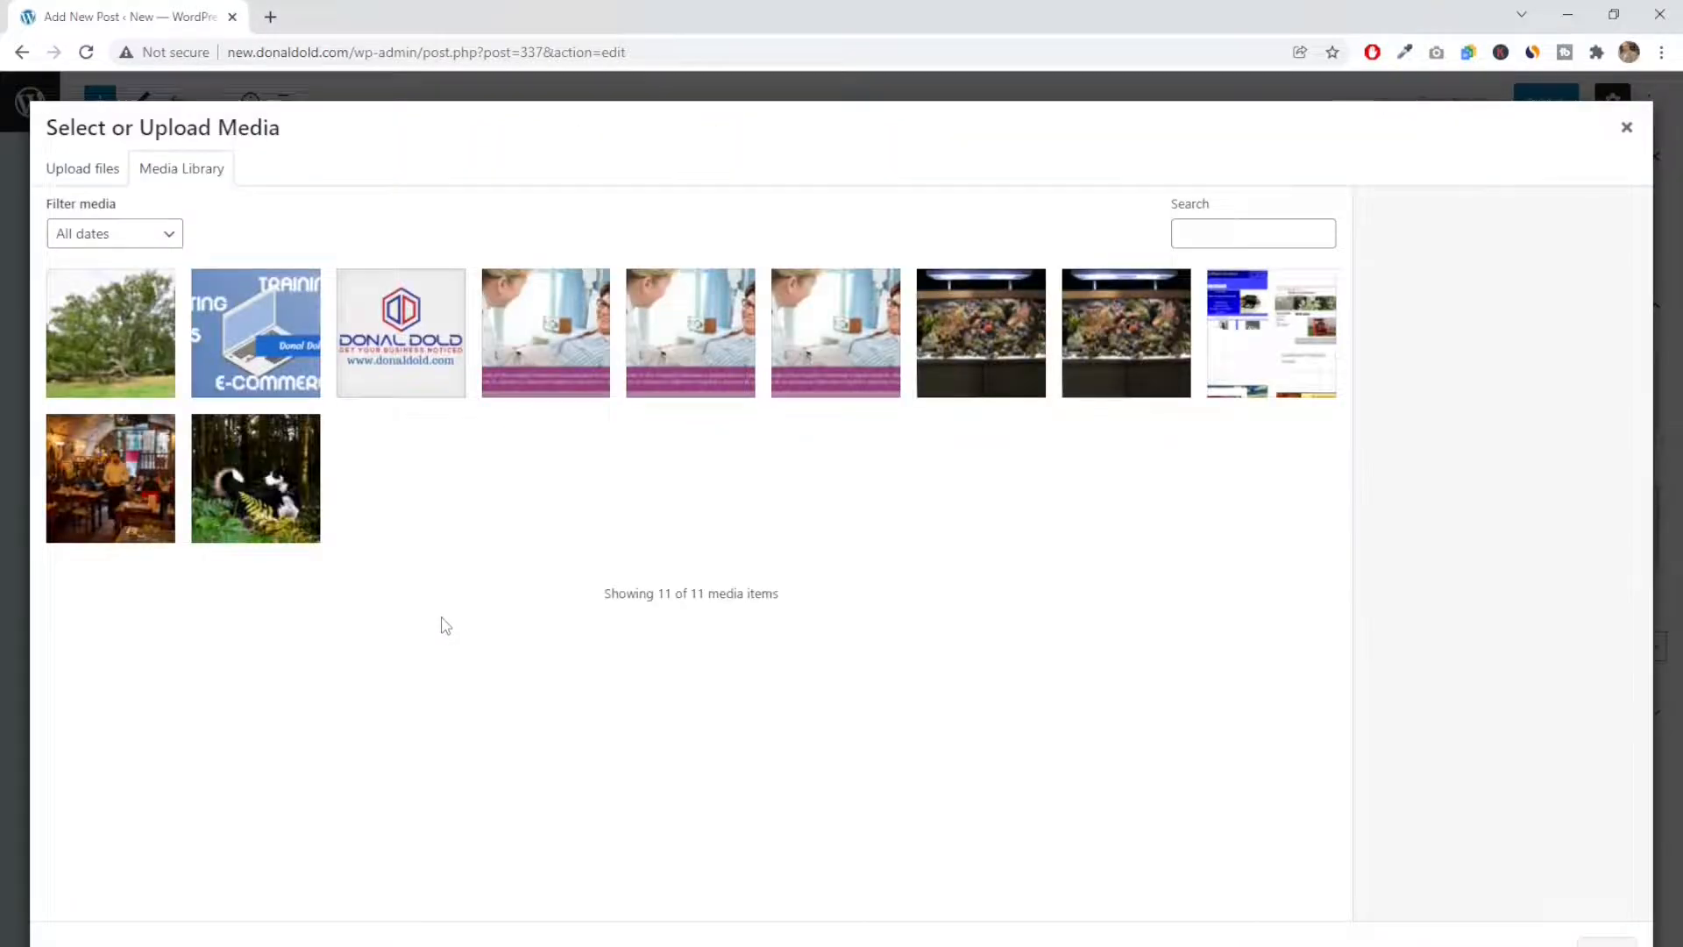
left_click(106, 350)
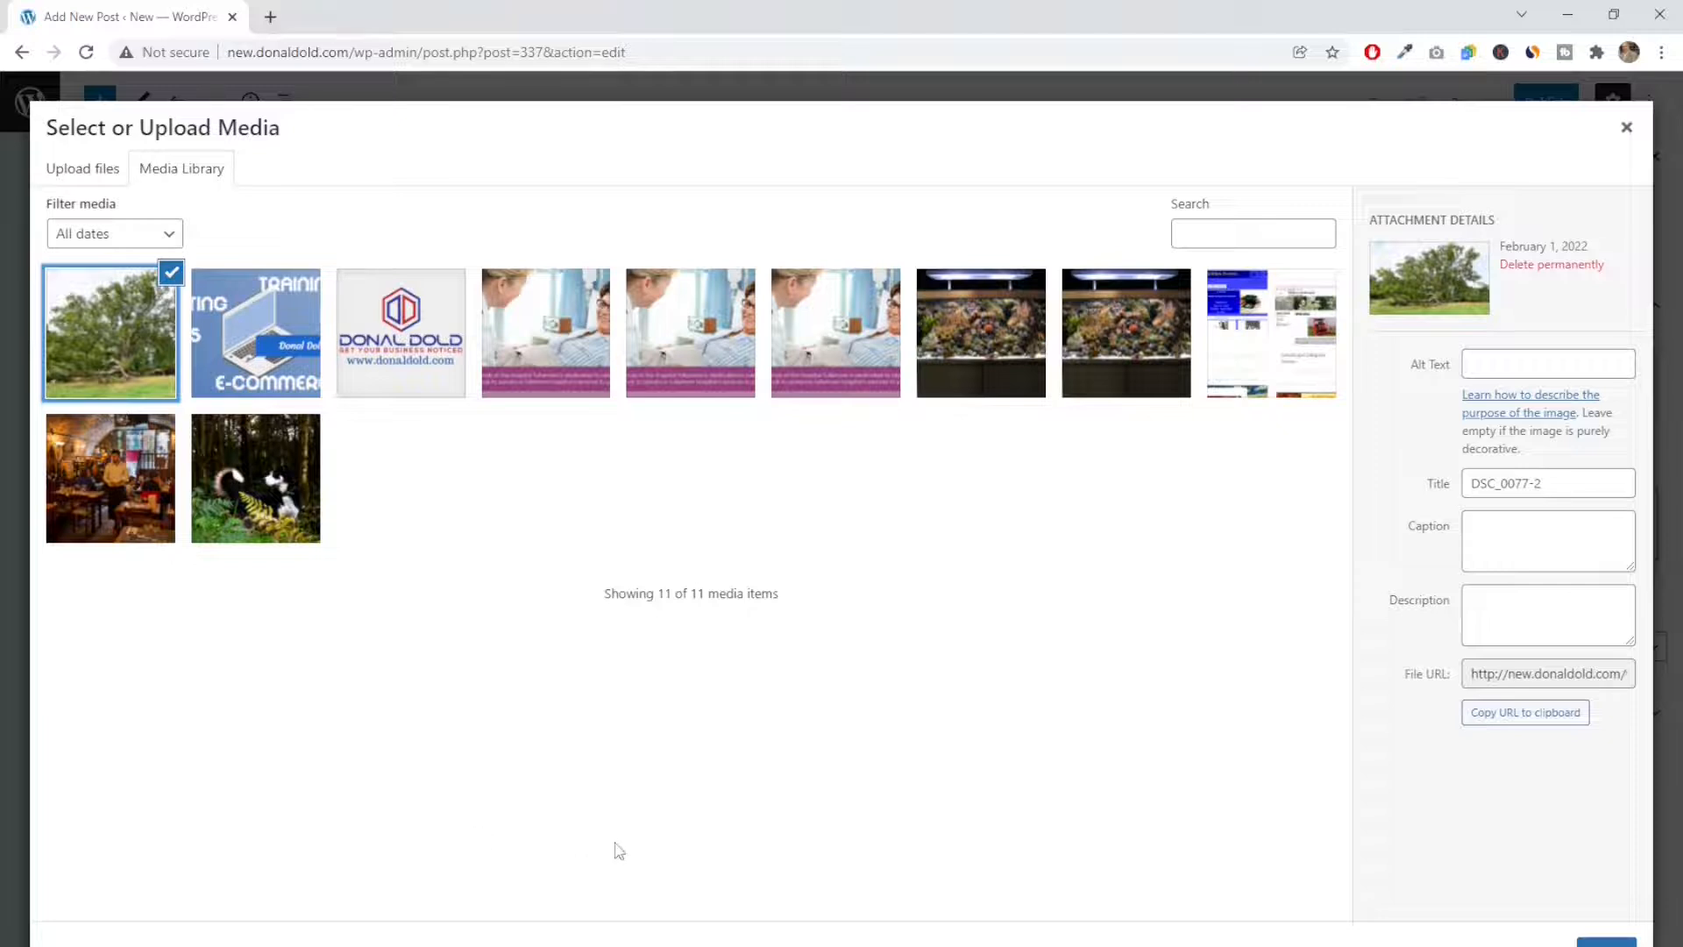
left_click(1607, 943)
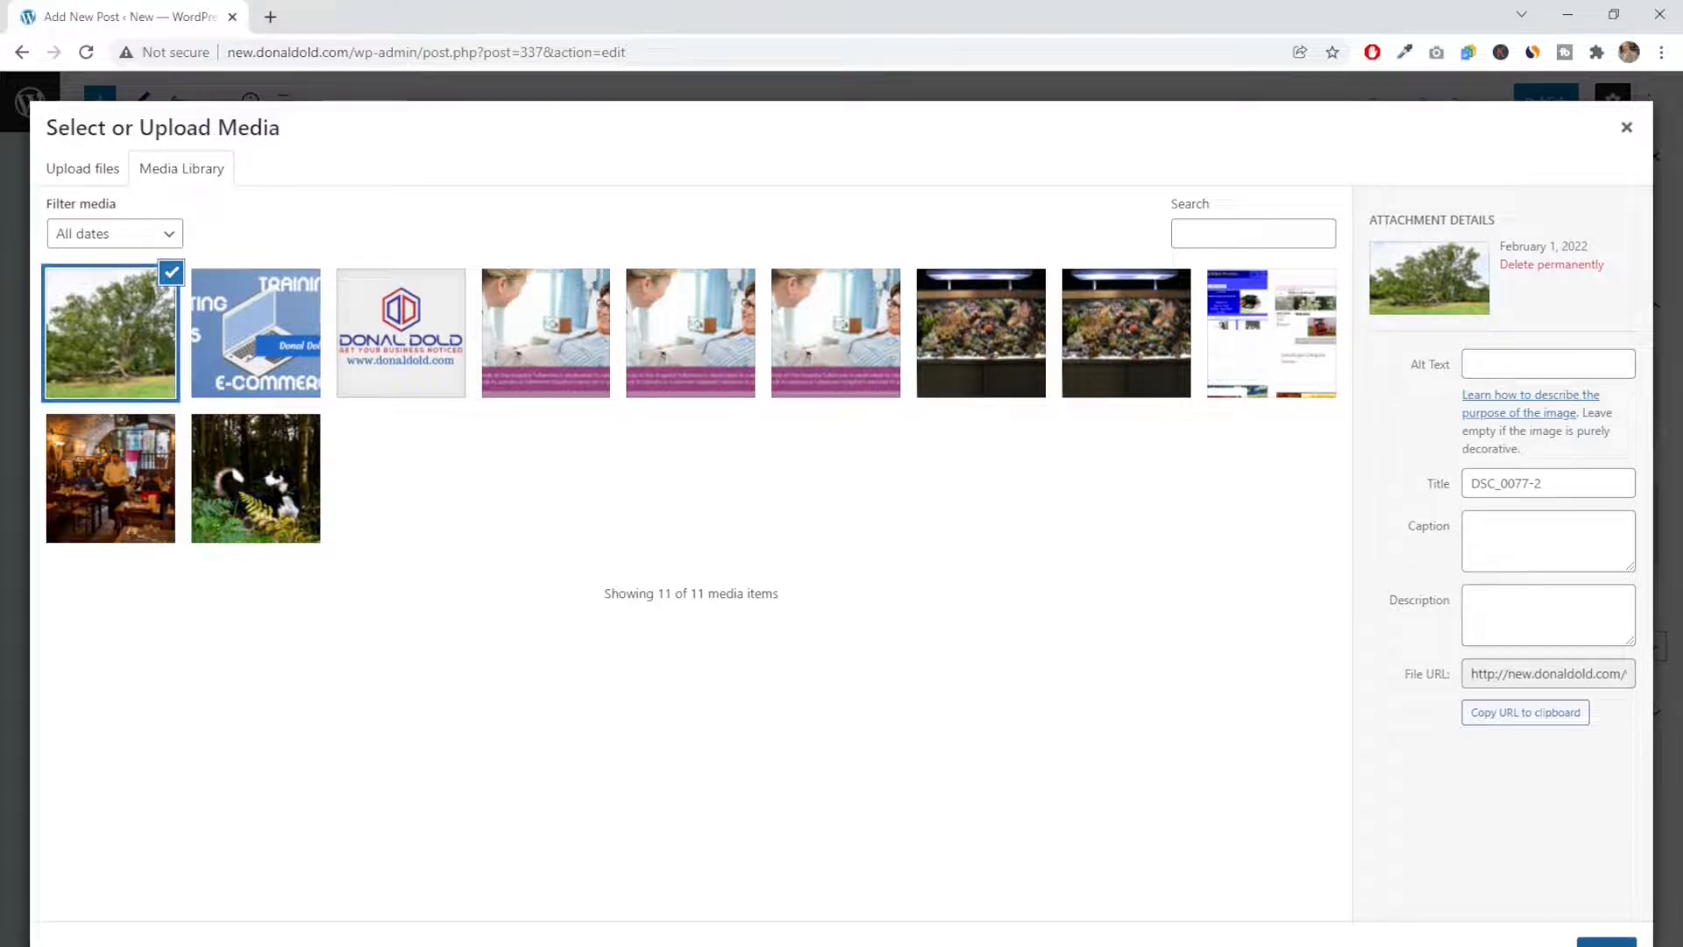
left_click(546, 806)
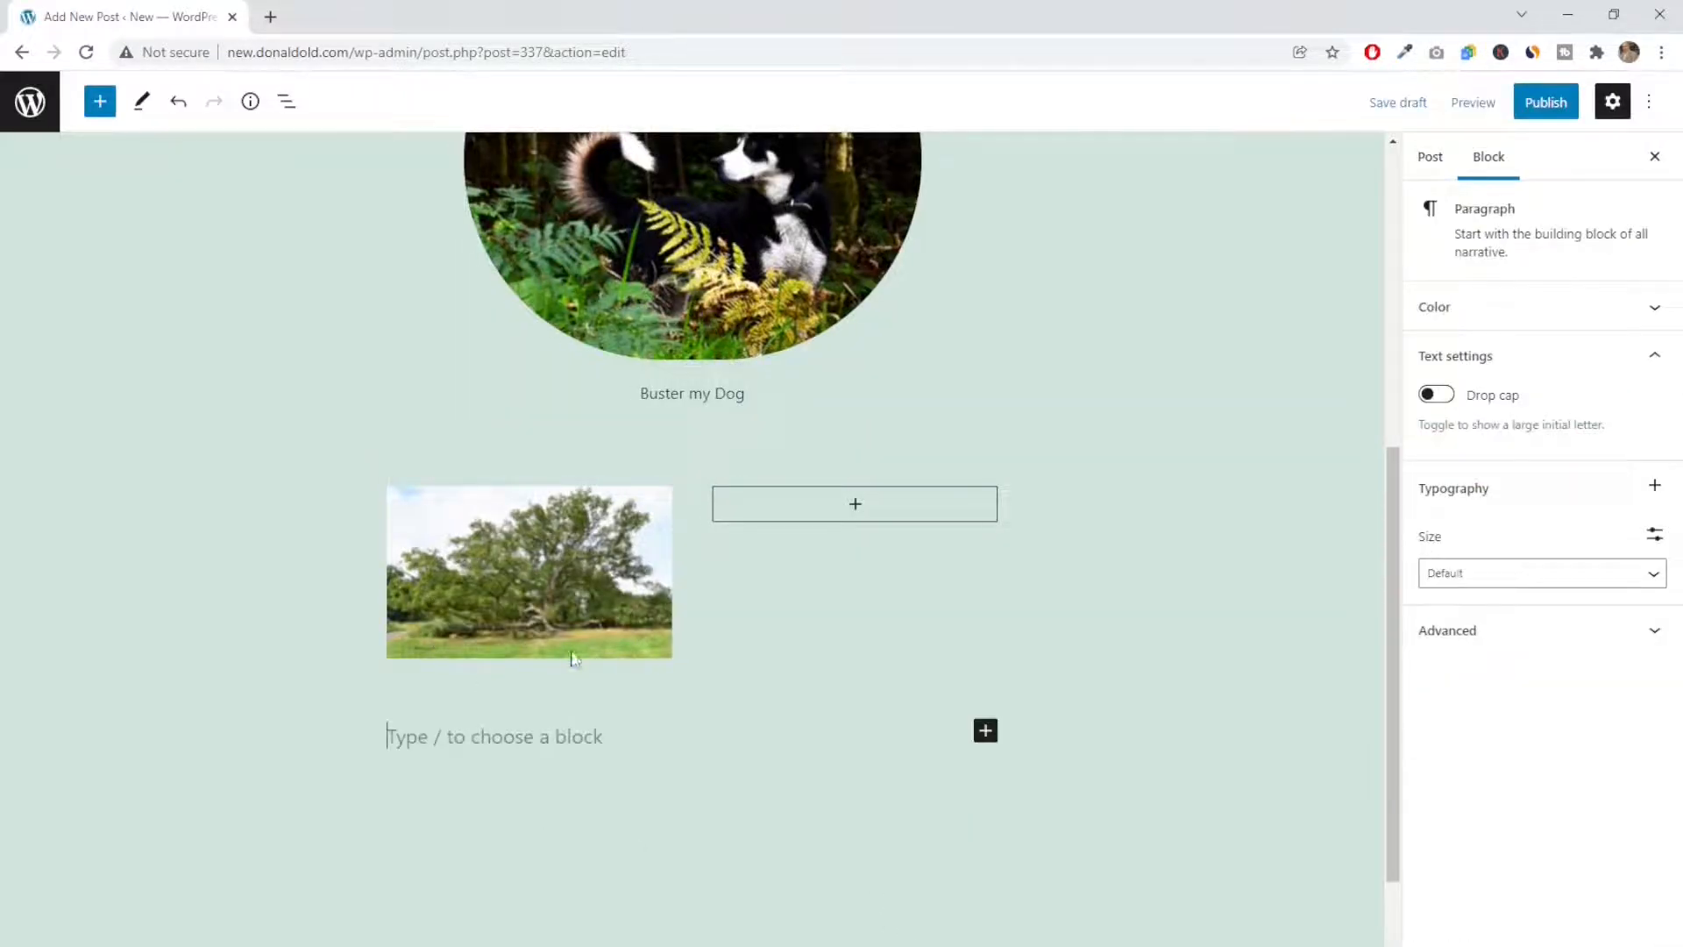
left_click(526, 466)
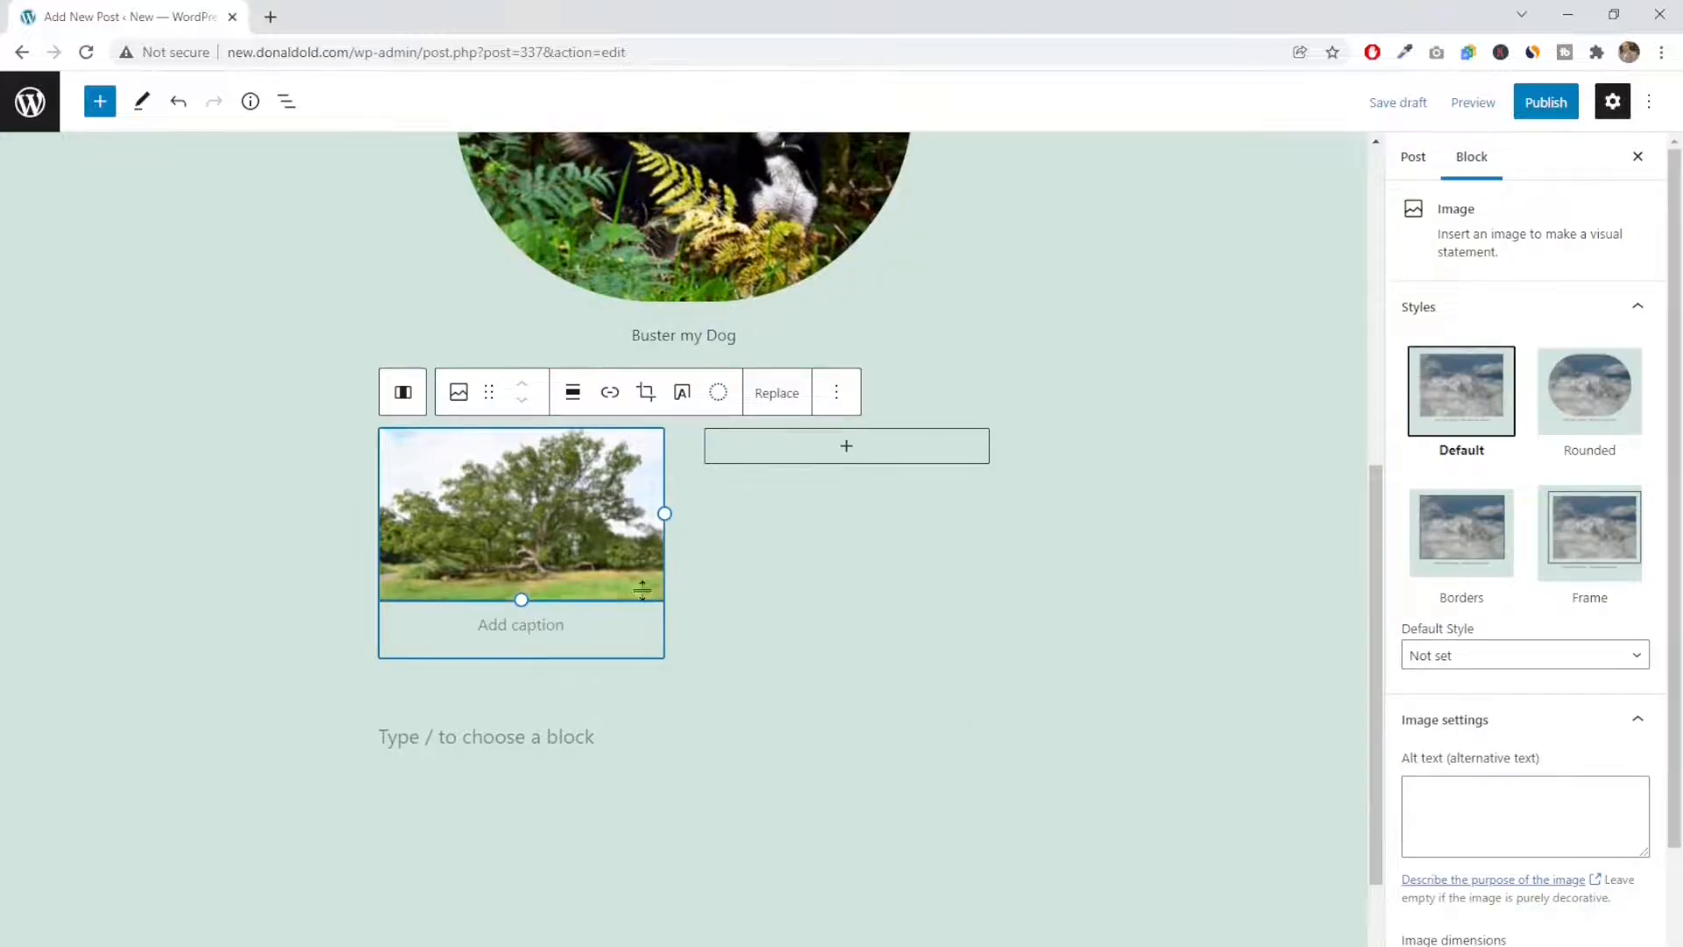
Insert the aquarium photo "31141_400wh" from the media library as an image in the second column and shrink it slightly
left_click(844, 449)
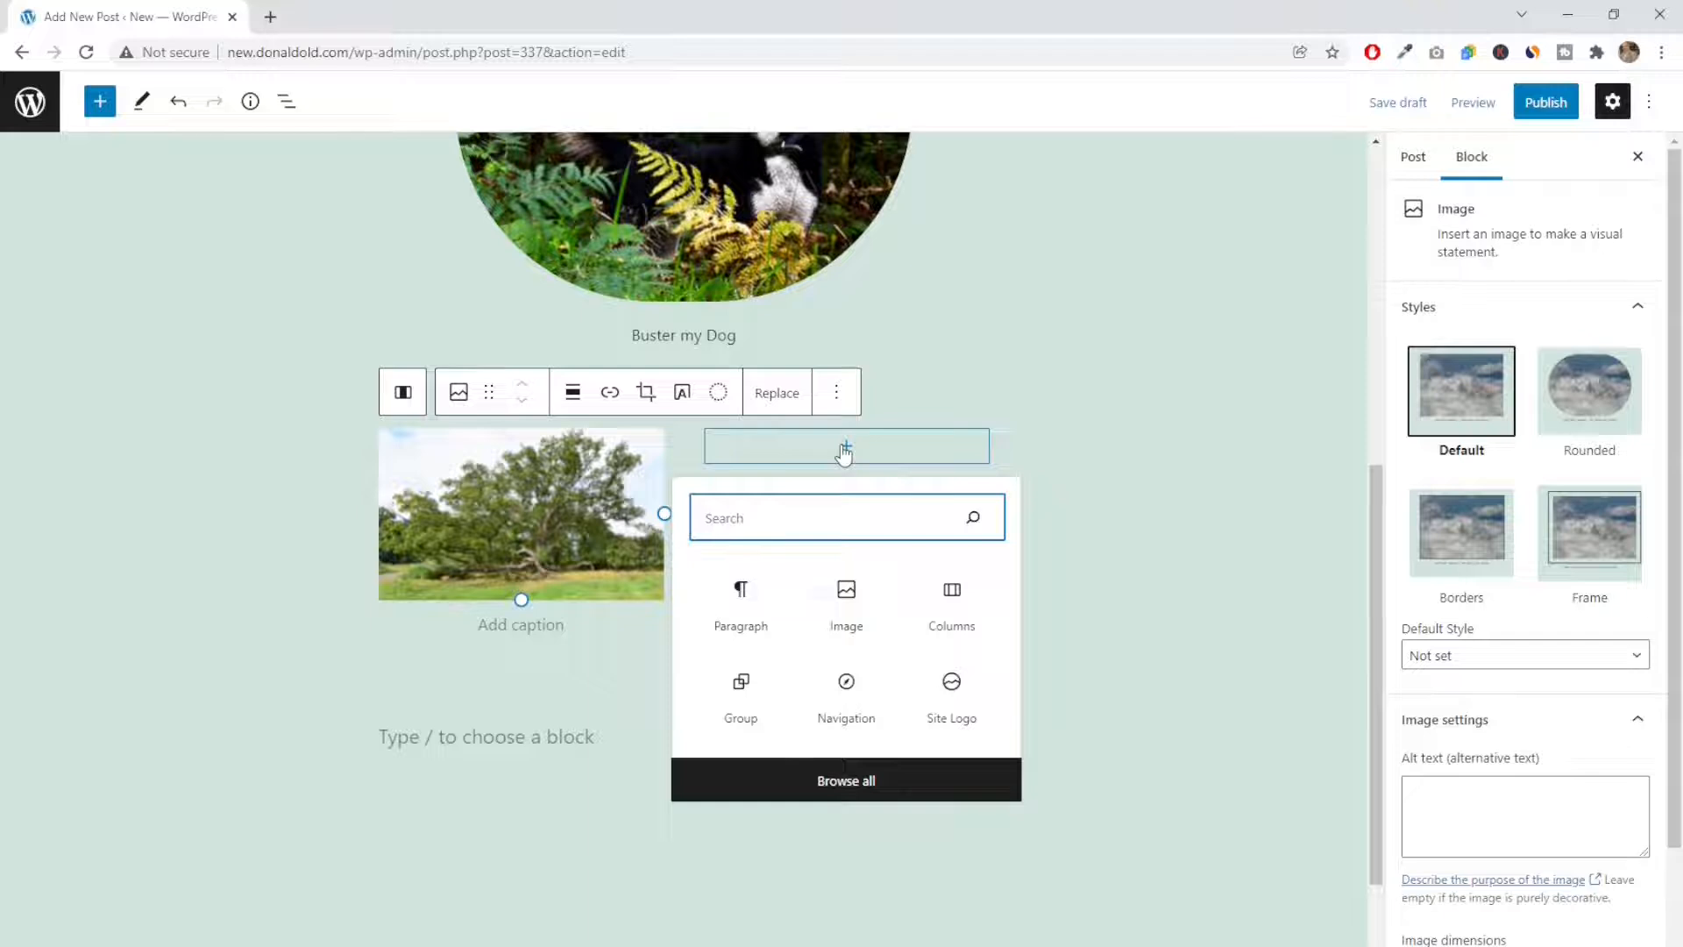
left_click(846, 605)
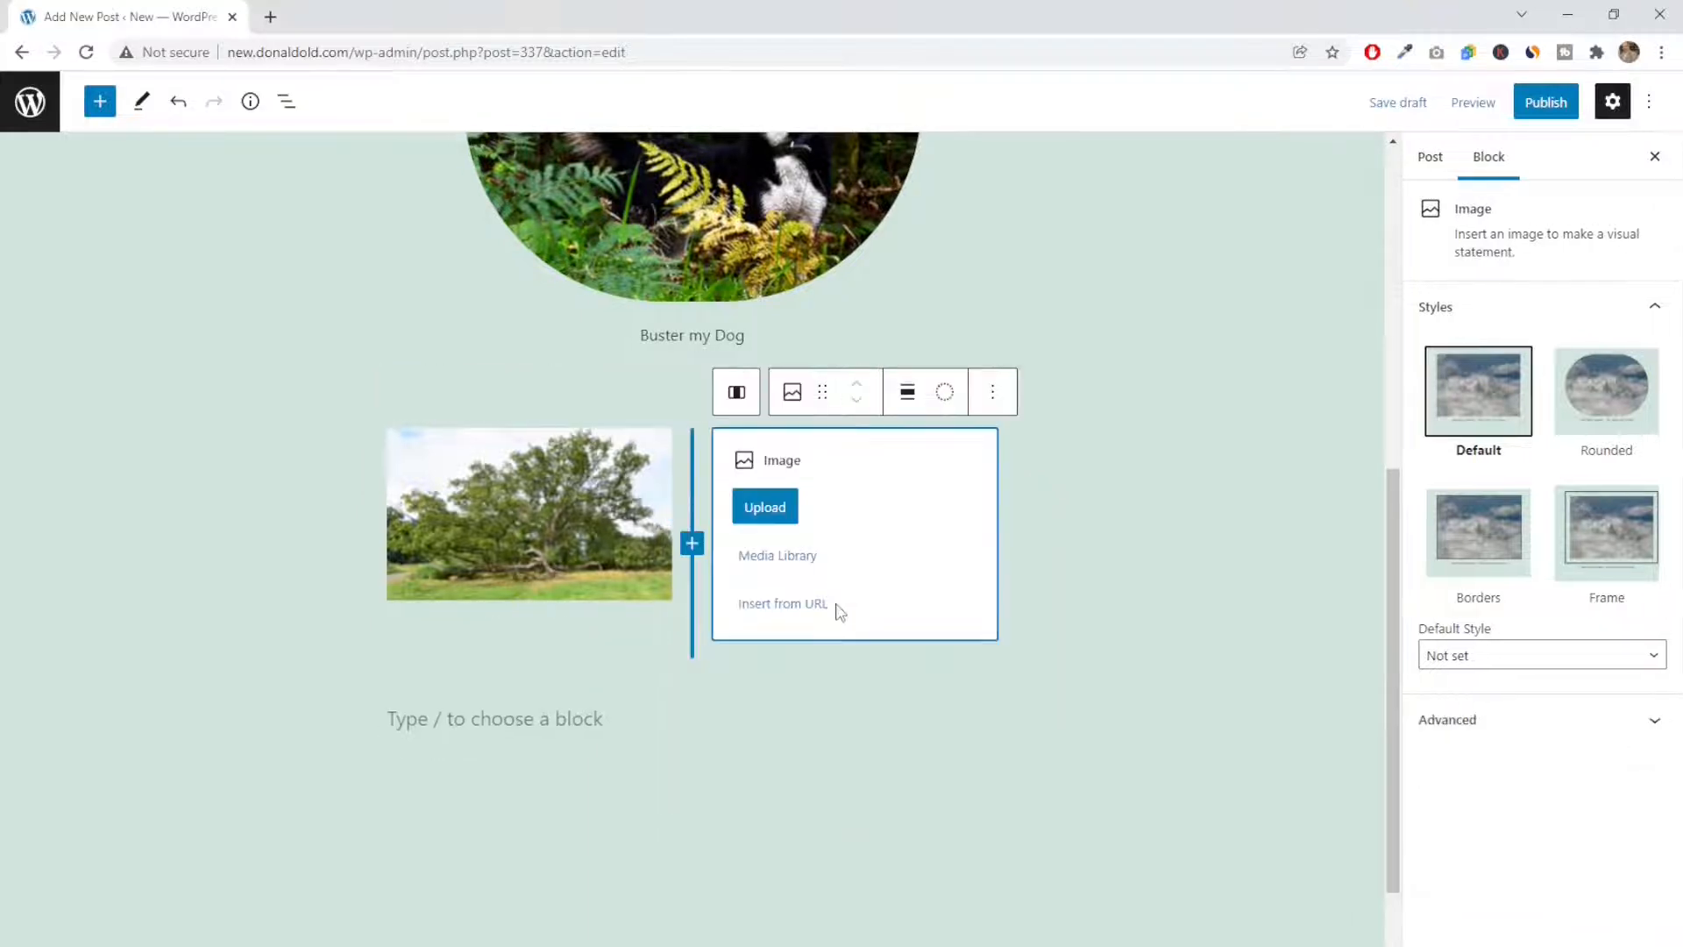
left_click(779, 556)
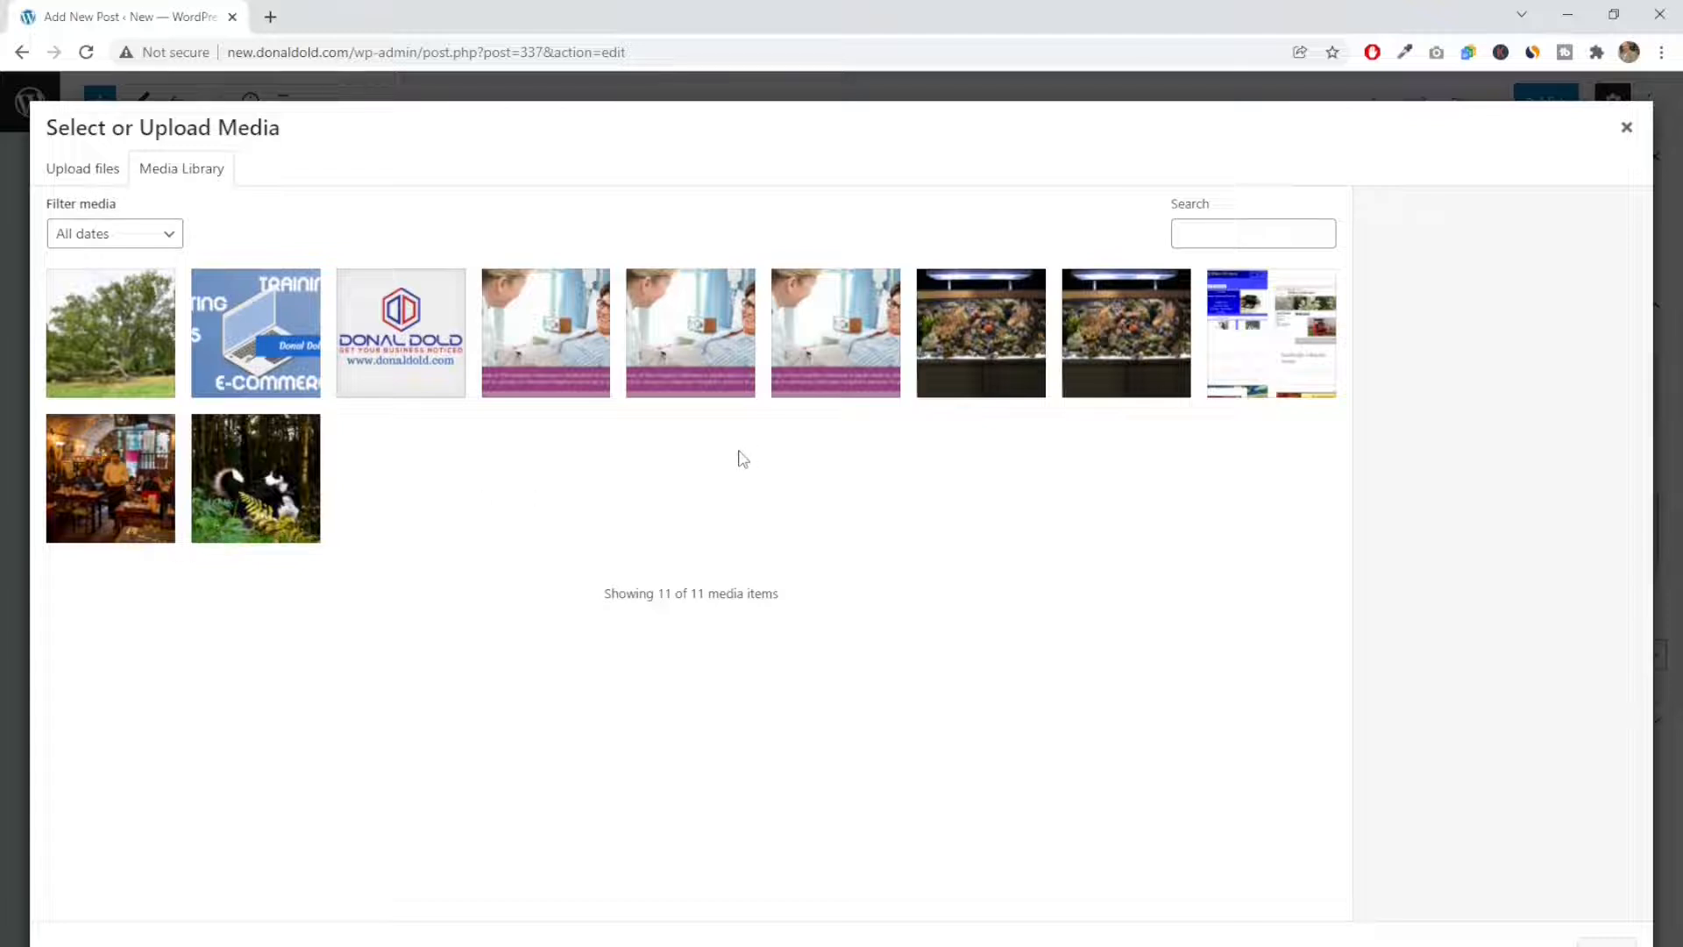
left_click(993, 355)
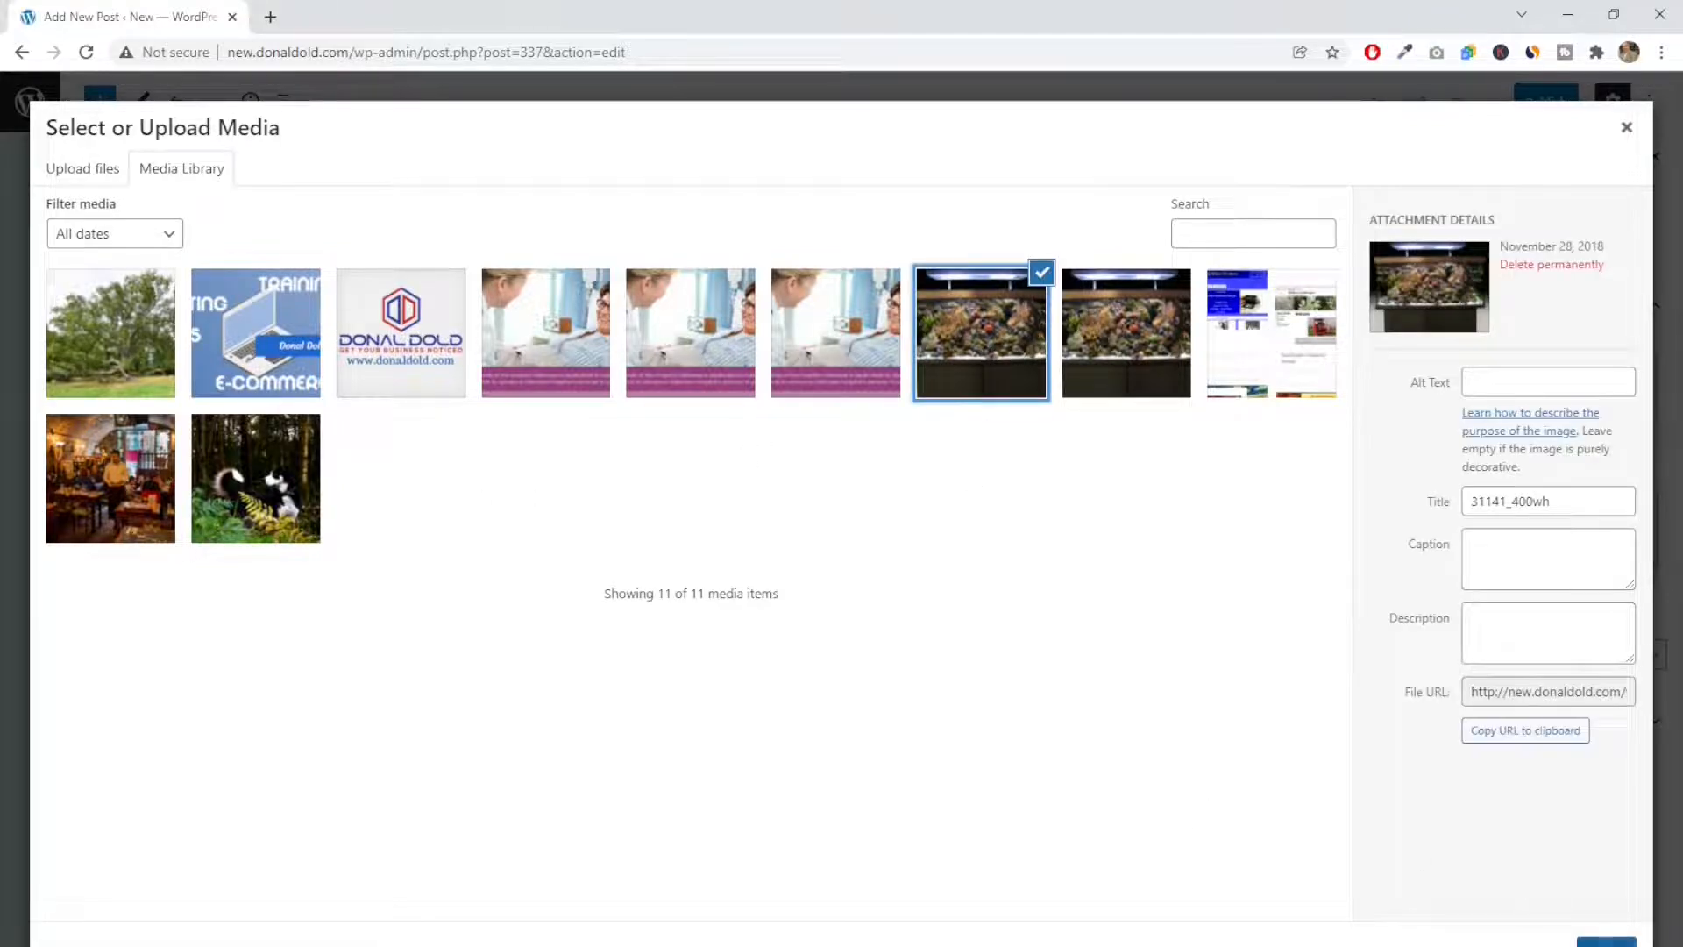
left_click(1607, 943)
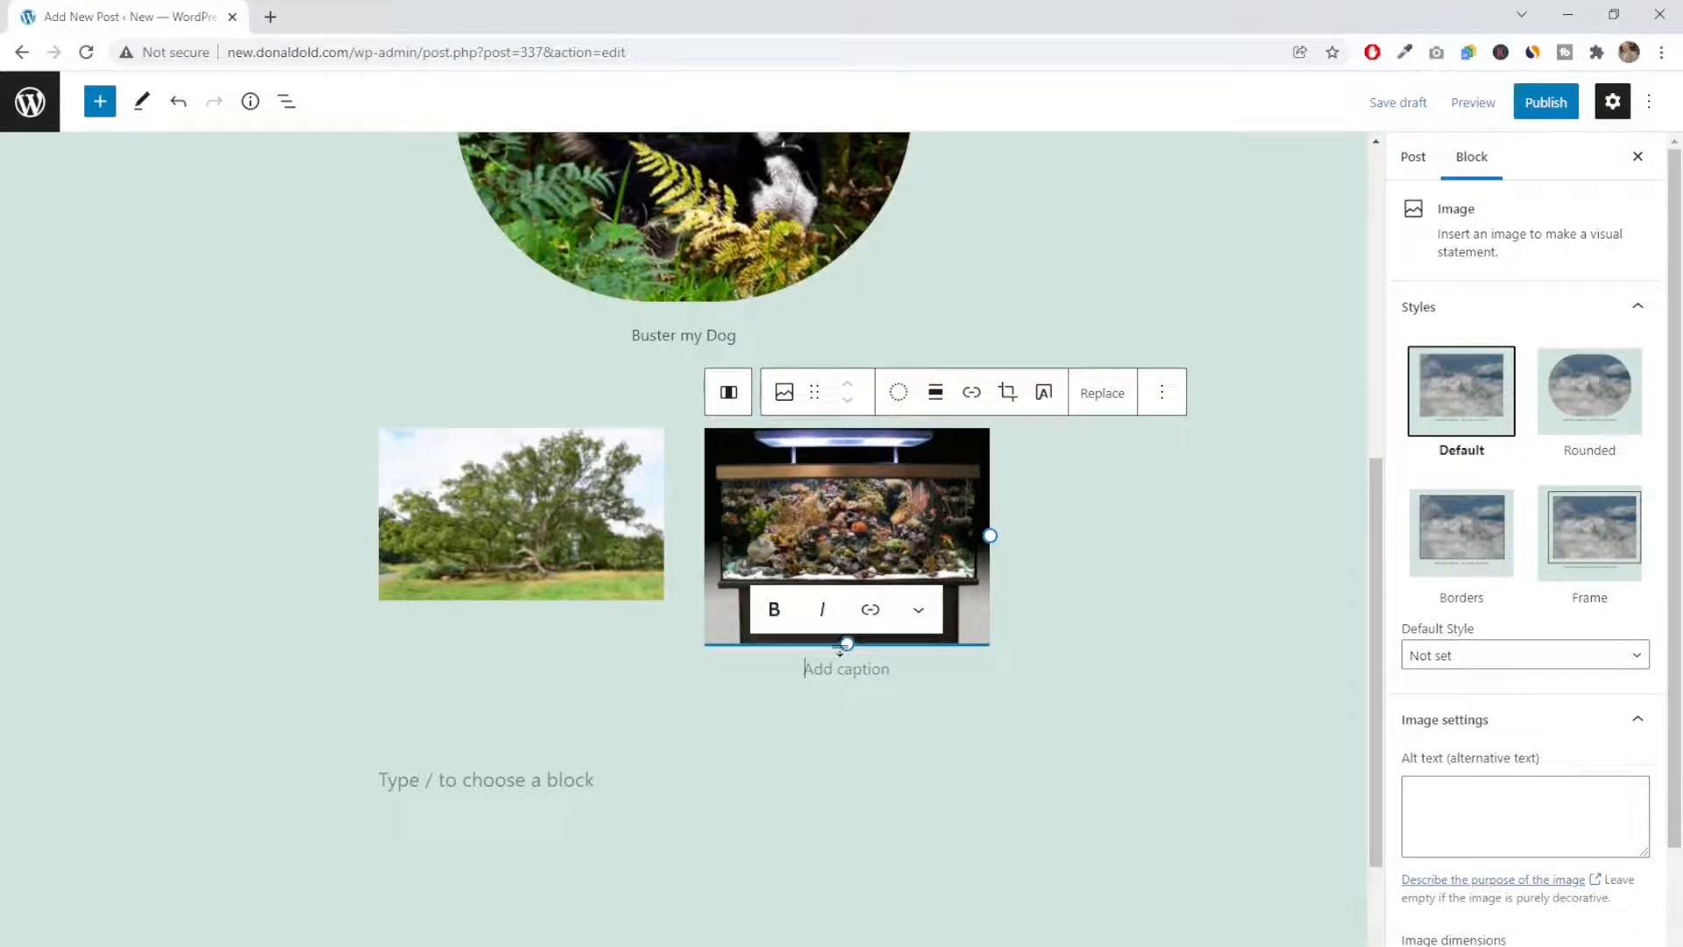
mouse_move(846, 646)
left_mouse_down()
mouse_move(819, 602)
mouse_move(859, 647)
left_mouse_up()
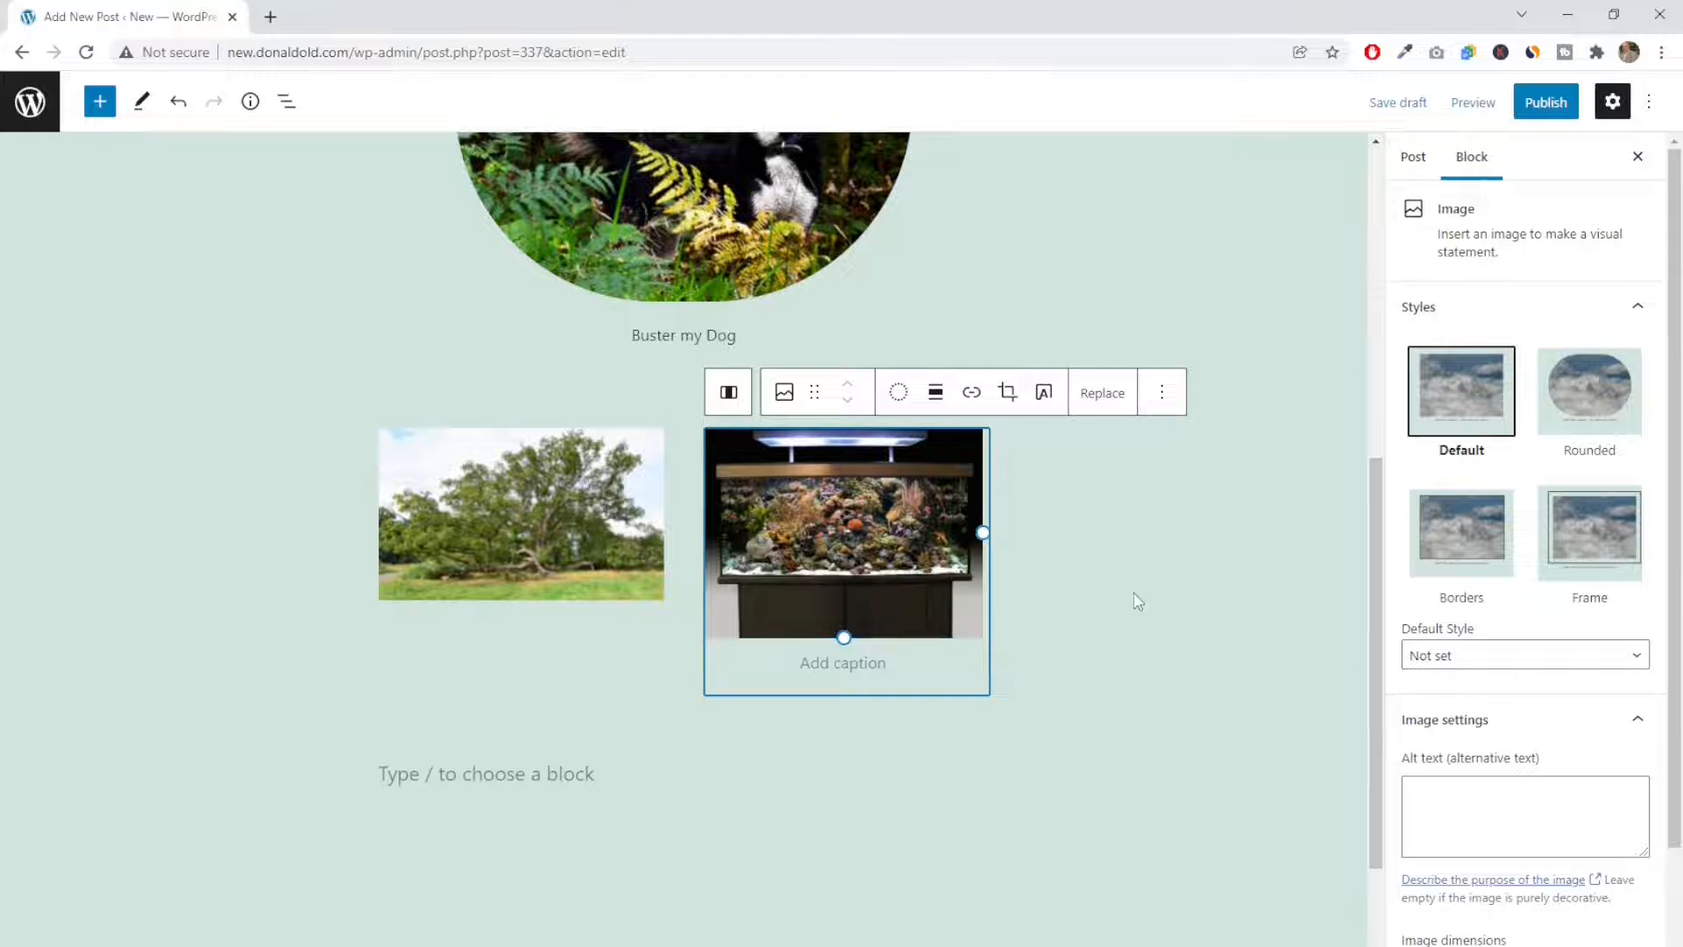
left_click(1135, 605)
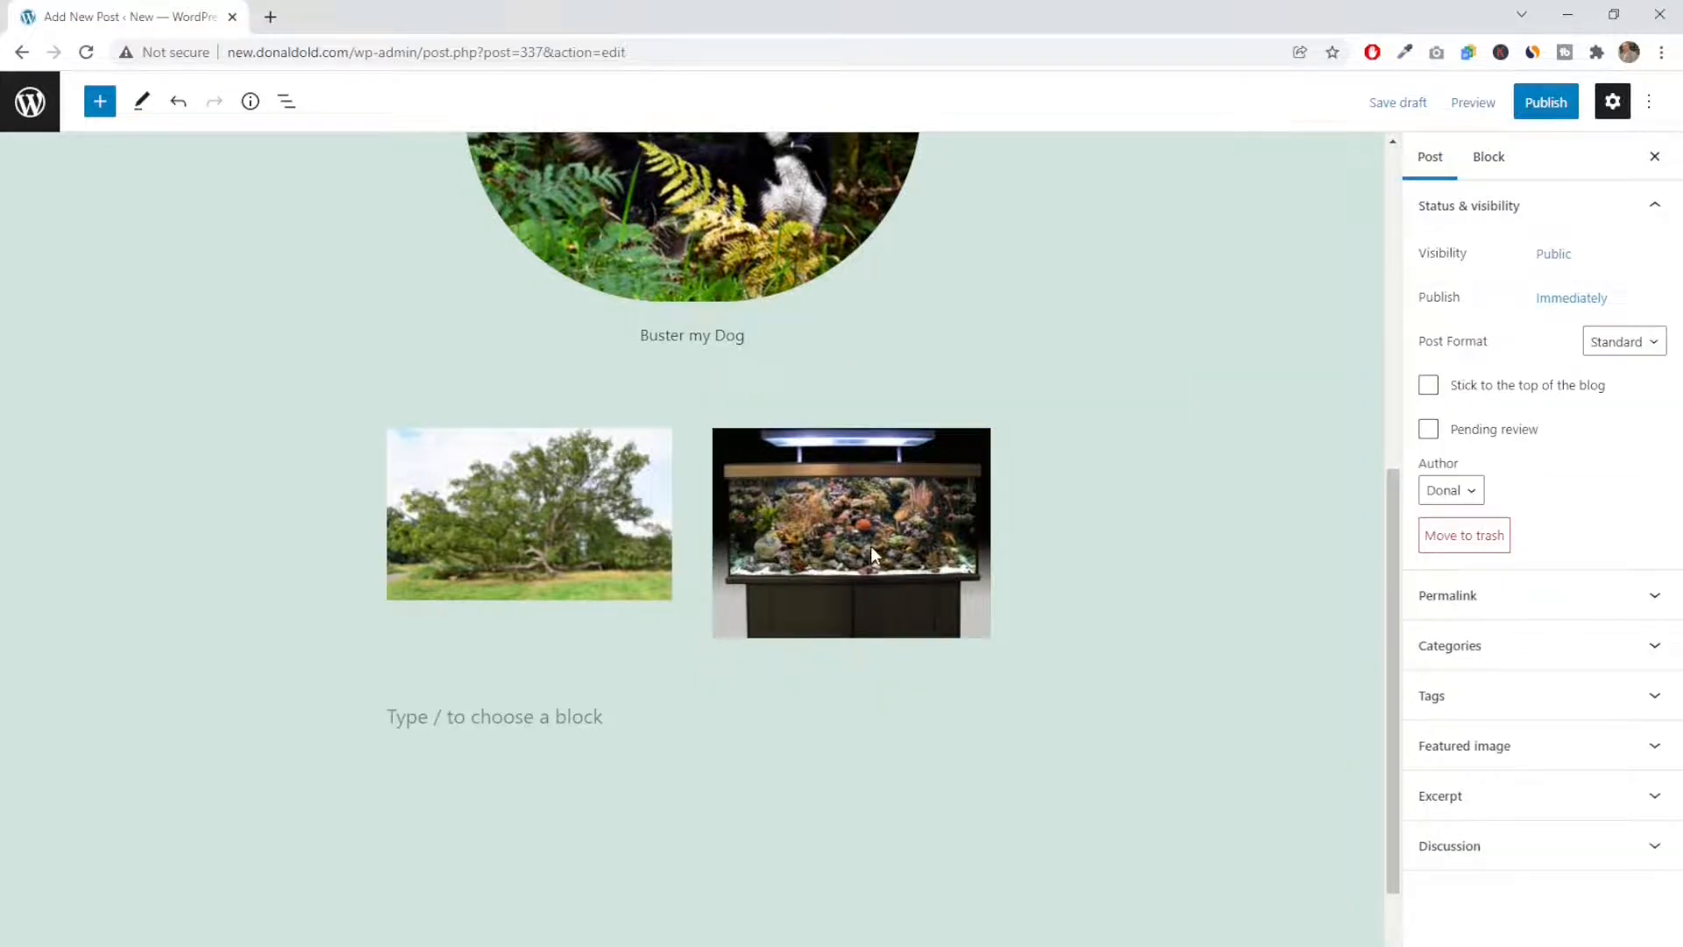
Apply the Rounded style to both the tree image and the aquarium image
left_click(603, 514)
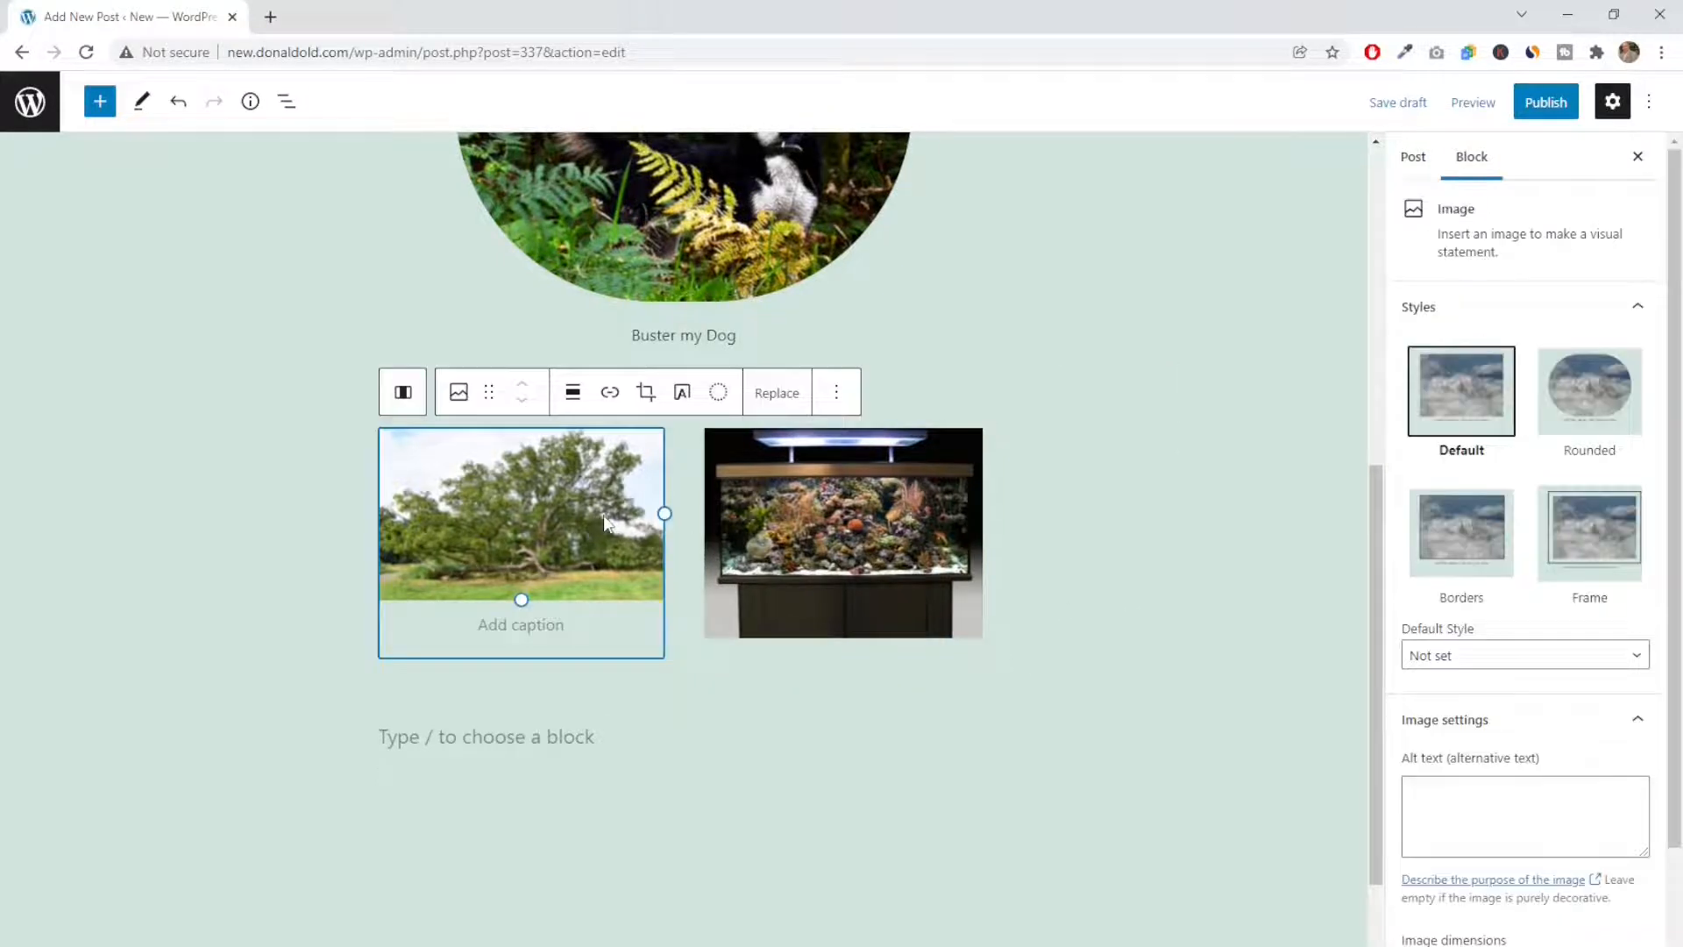
left_click(1579, 388)
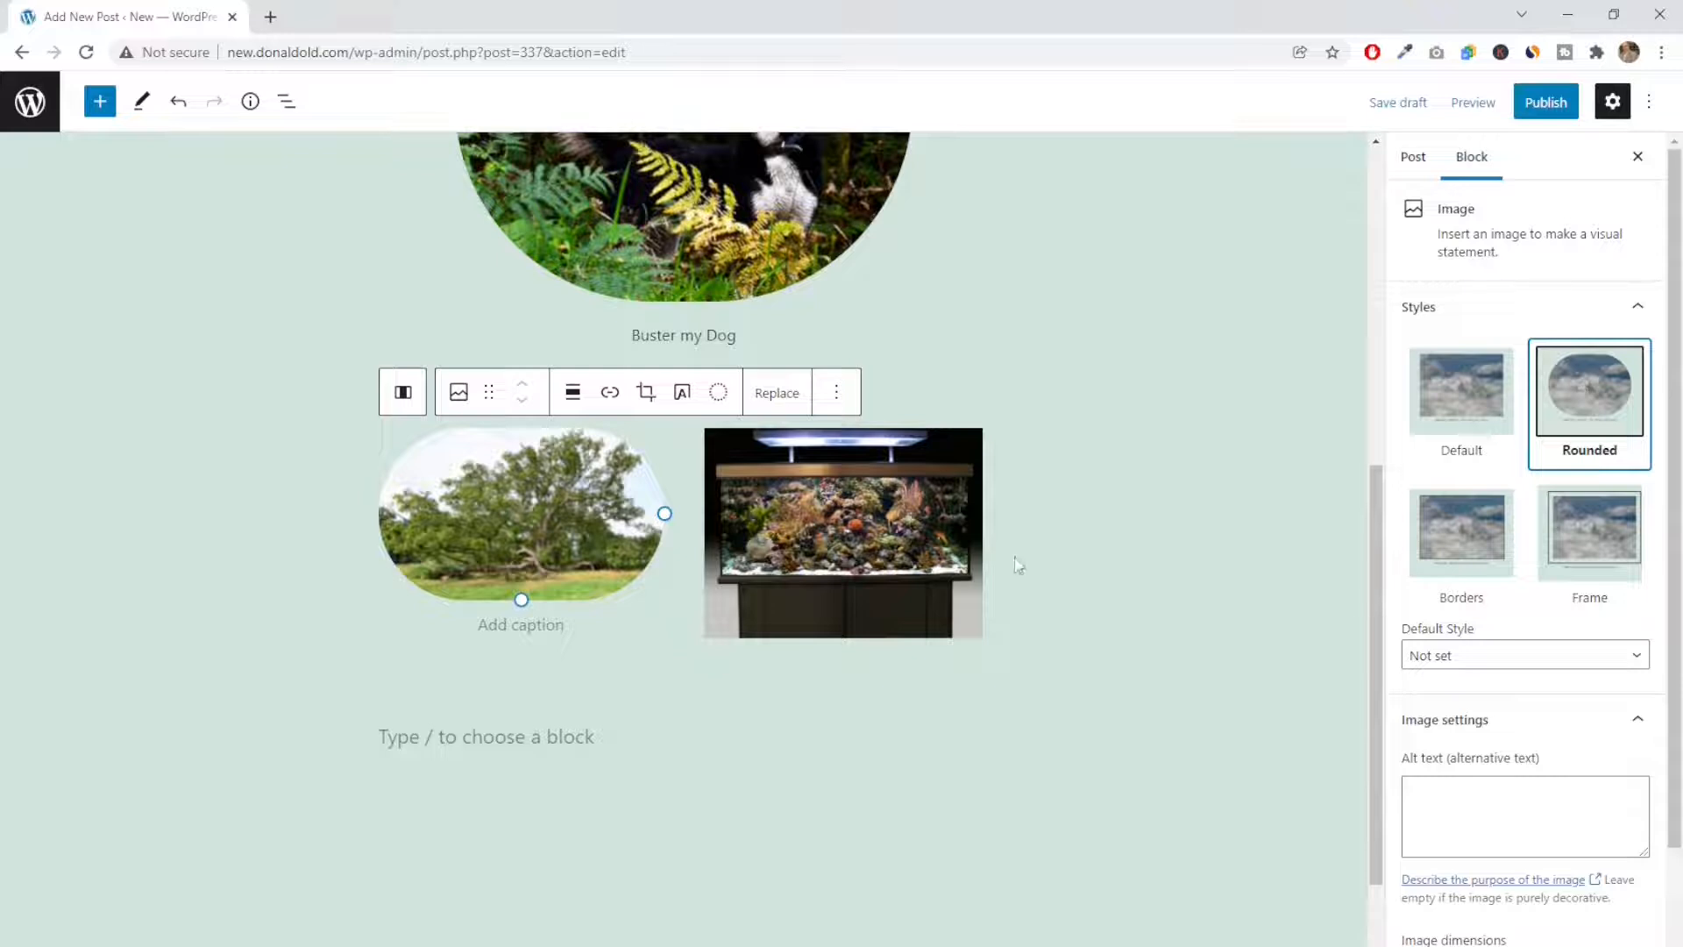
left_click(894, 524)
left_click(1580, 427)
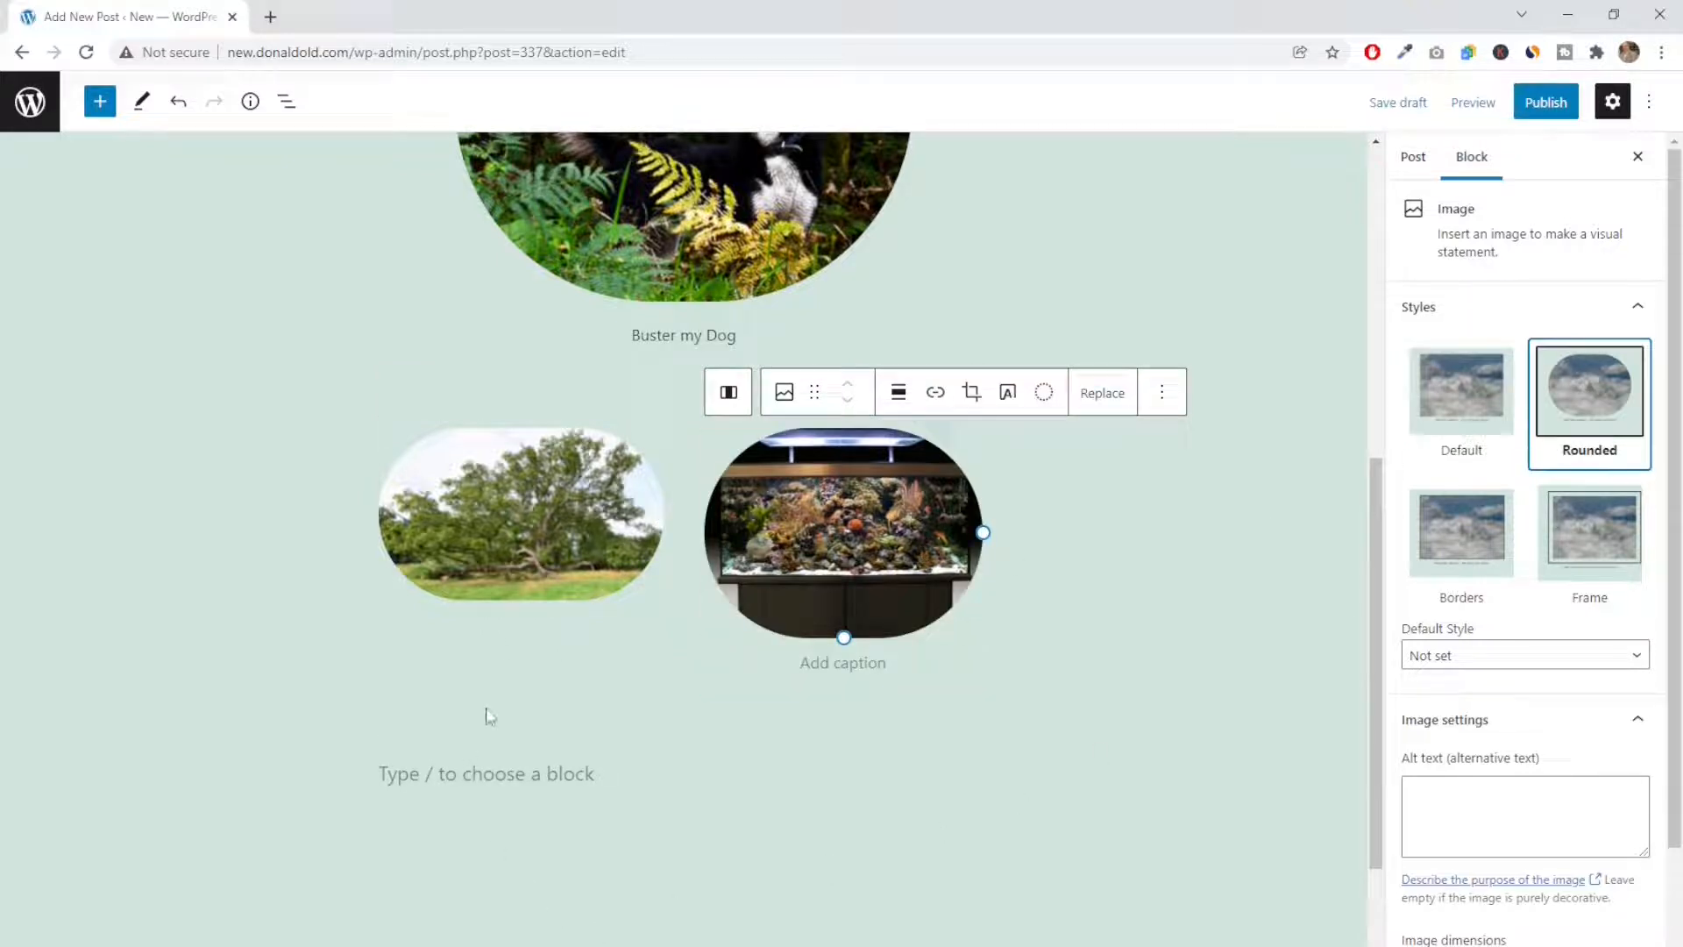
Shrink the aquarium image to about 85 percent of its width and align it to the center of its column
left_click_drag(842, 637, 824, 607)
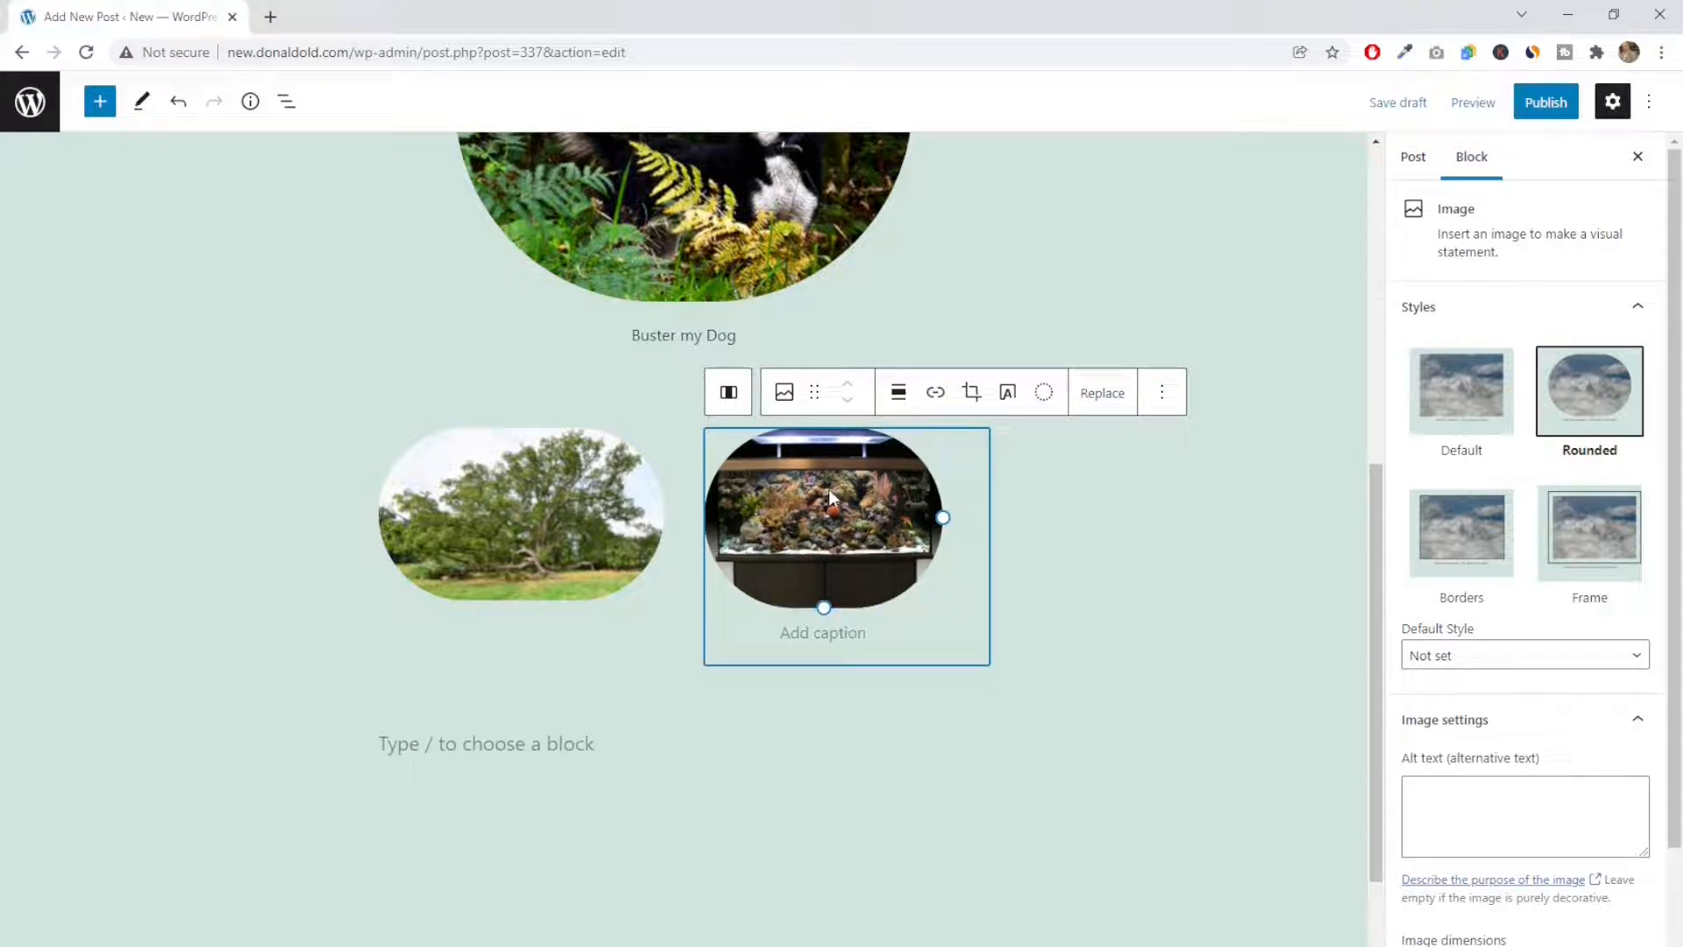
left_click(896, 397)
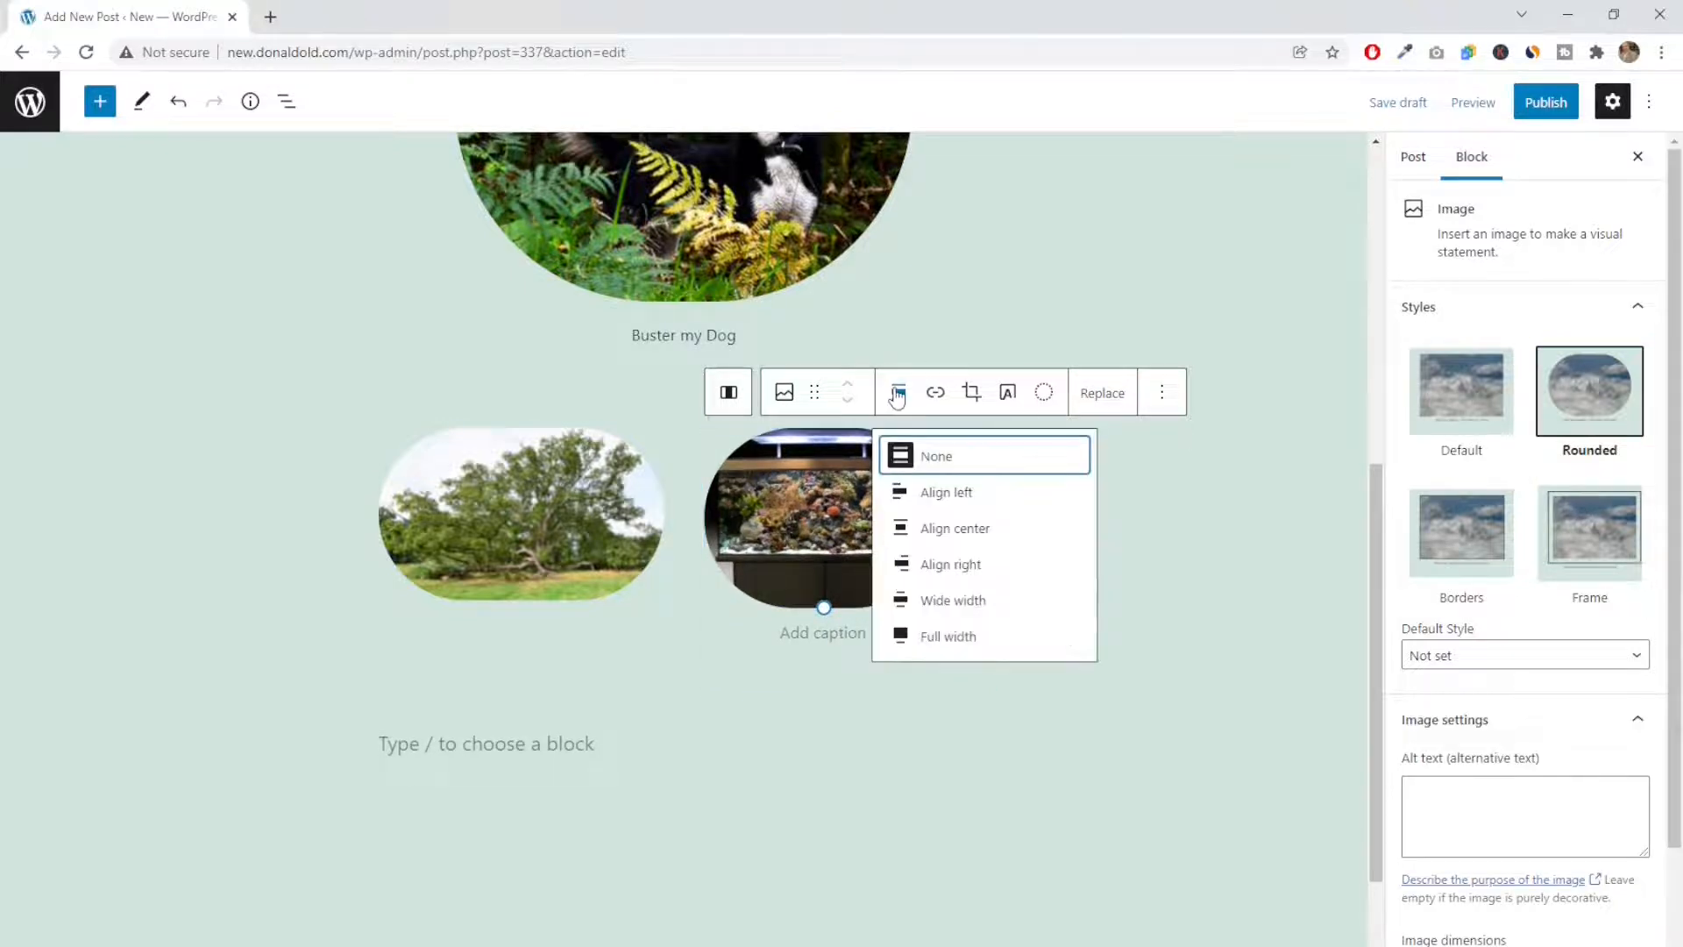
left_click(956, 528)
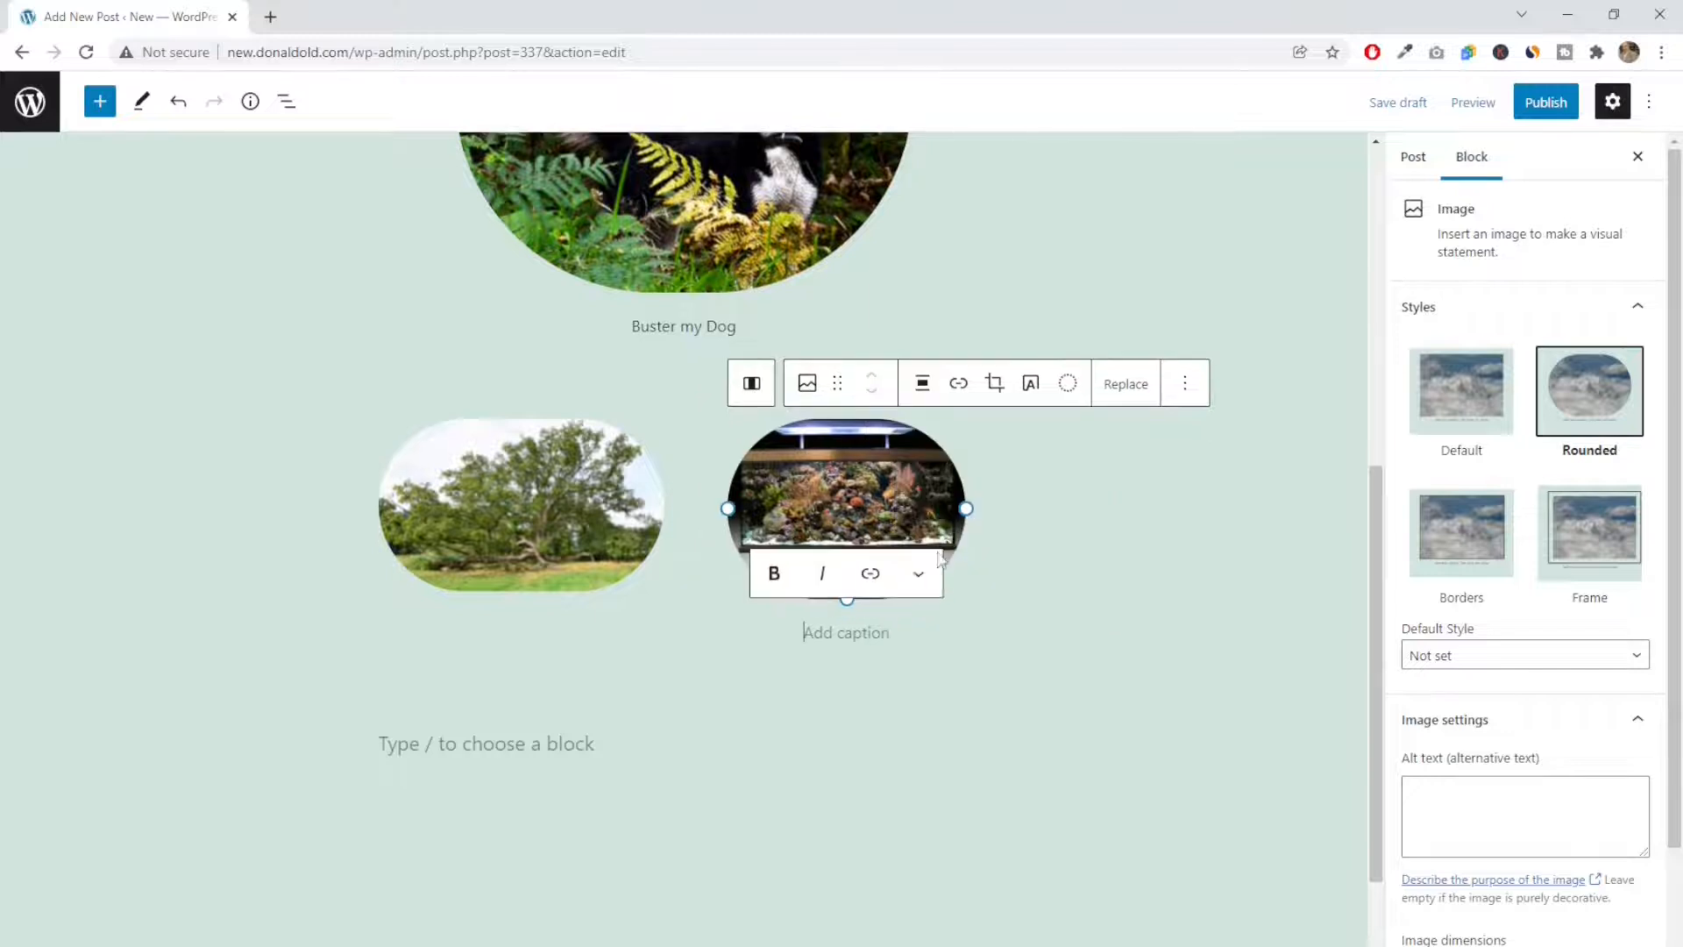
left_click(971, 601)
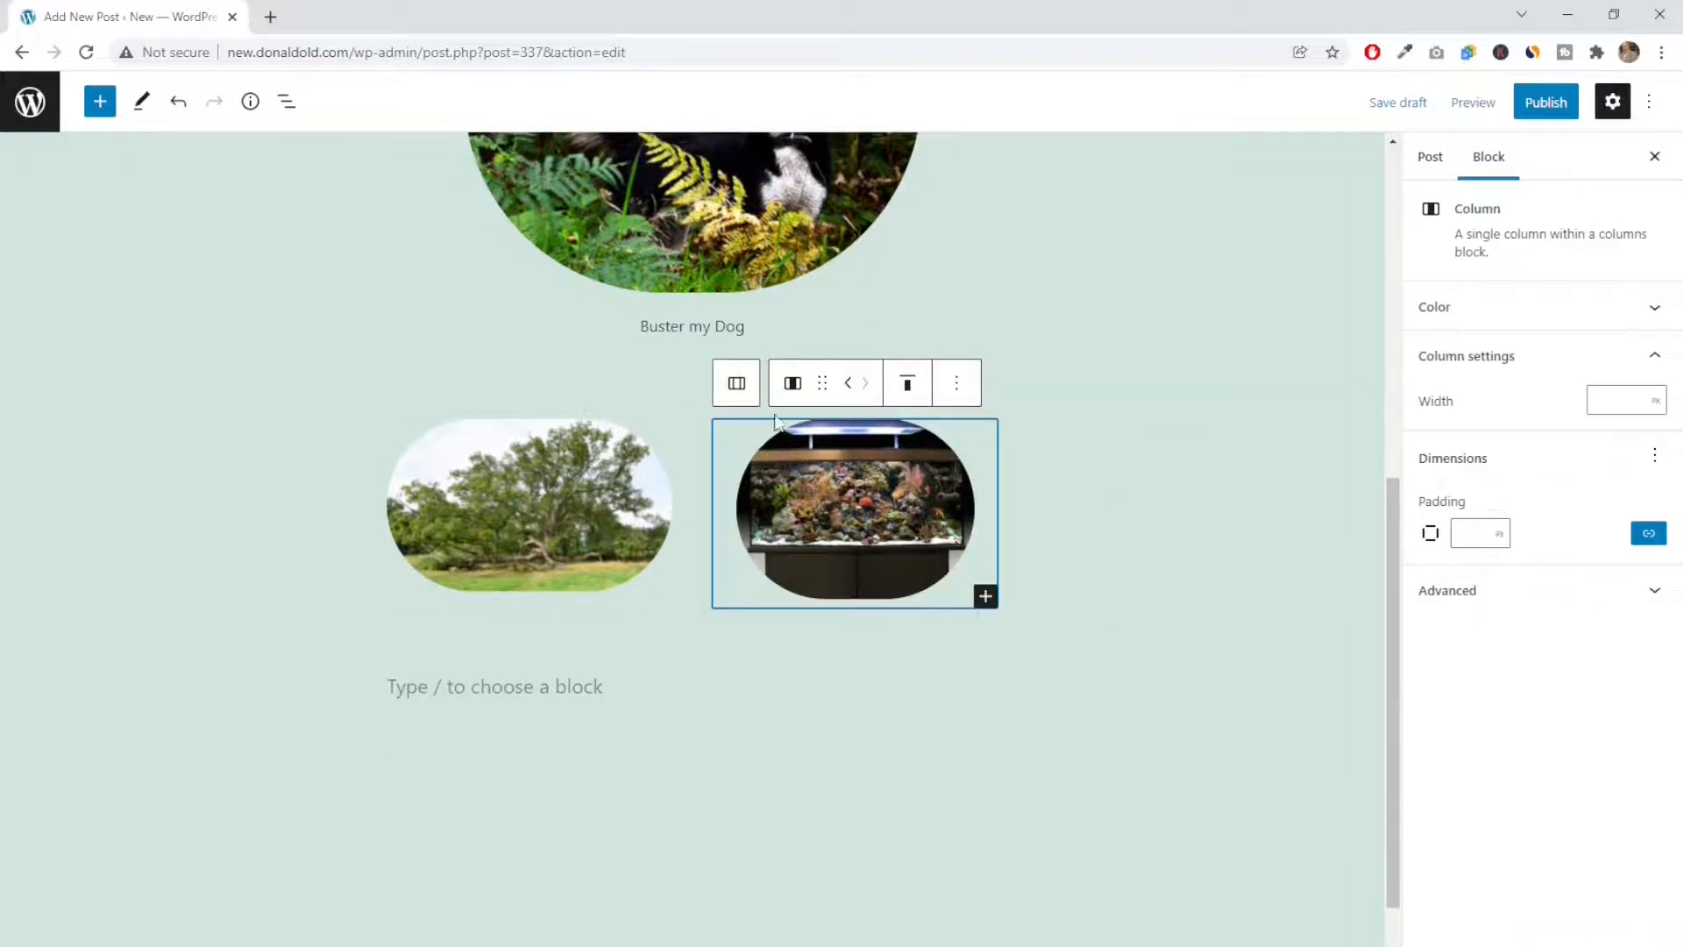
Shrink the tree image to about 80 percent of its width and align it to the center of its column
left_click(655, 508)
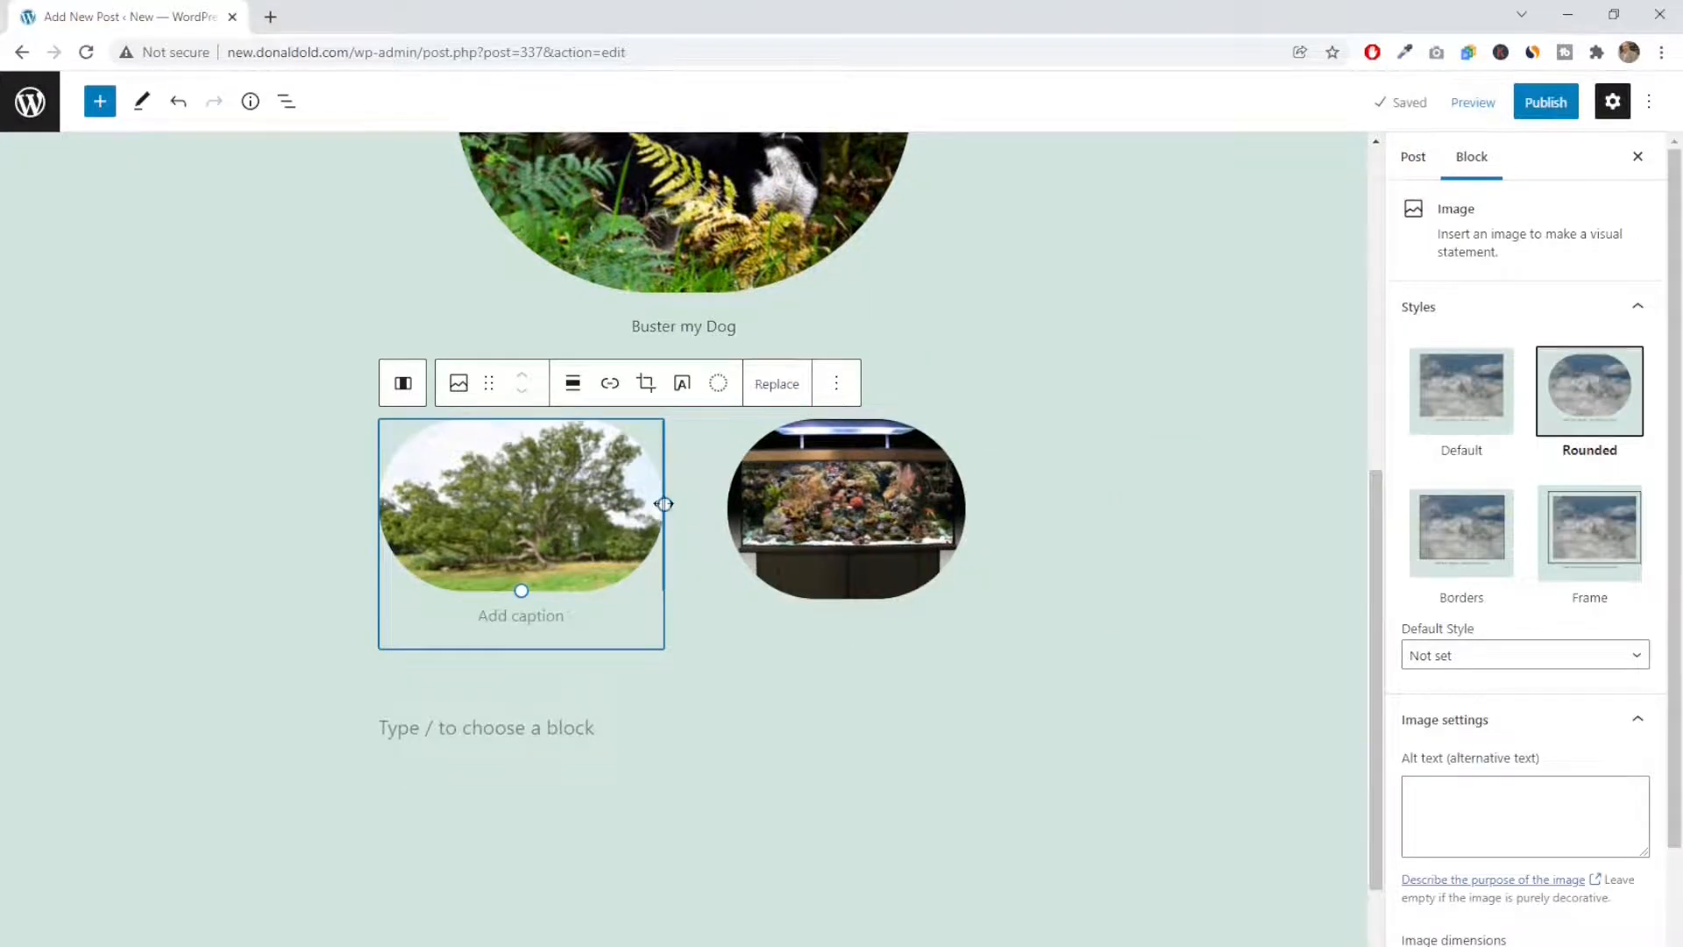
left_click_drag(662, 508, 607, 503)
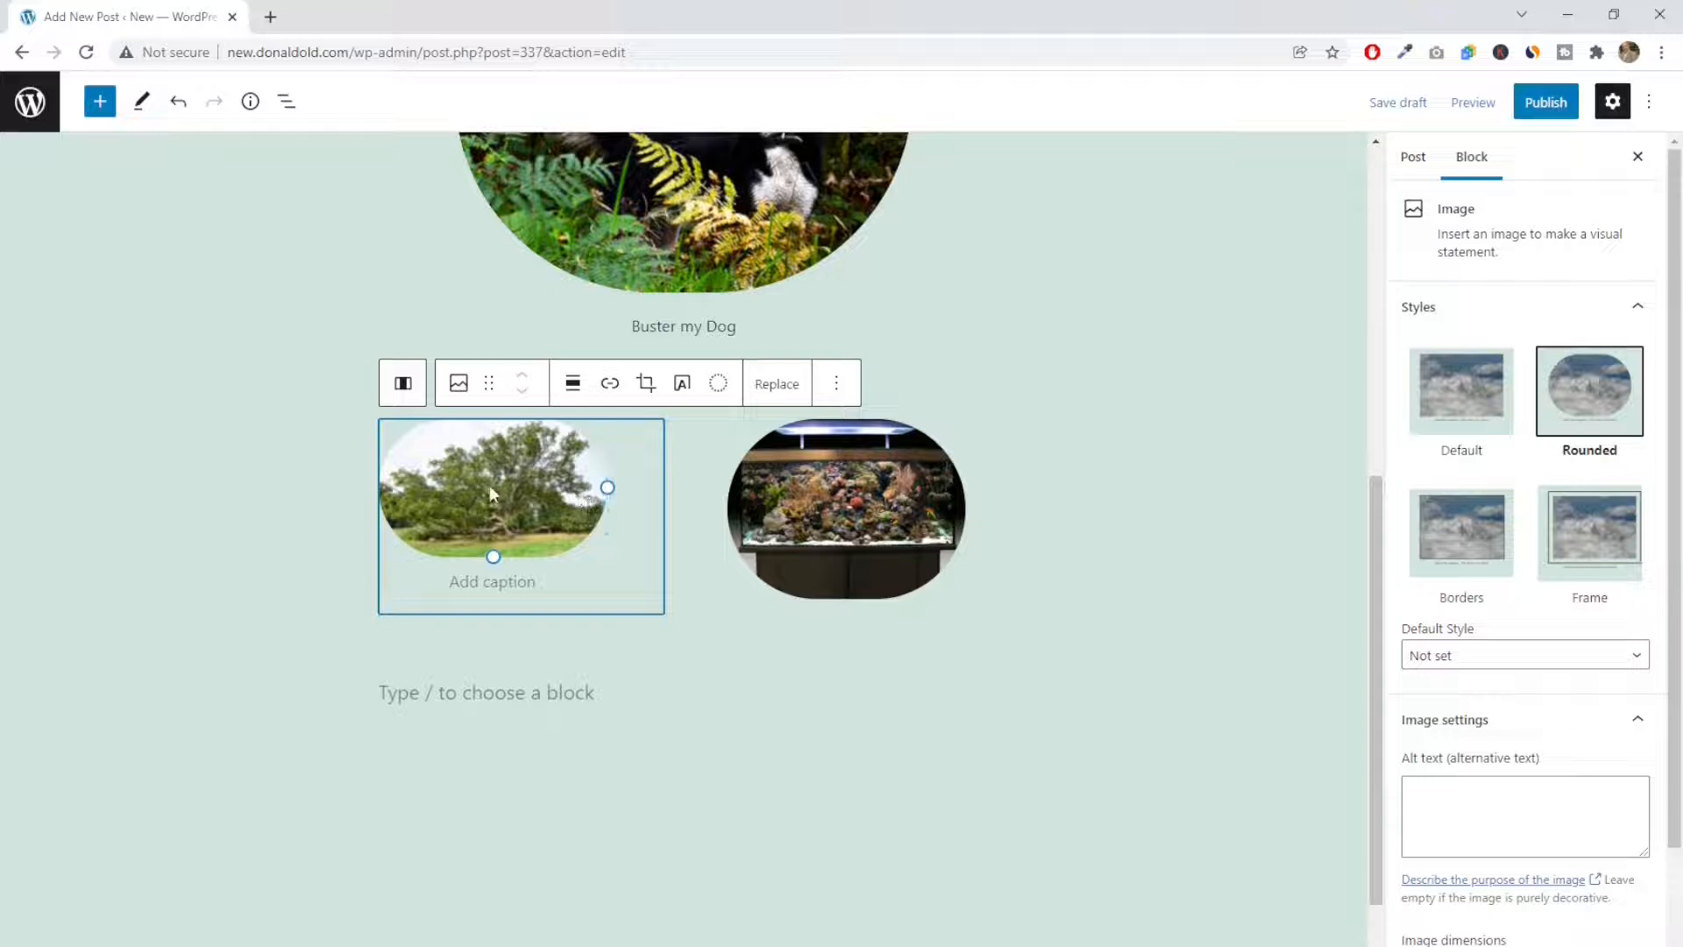
left_click(570, 386)
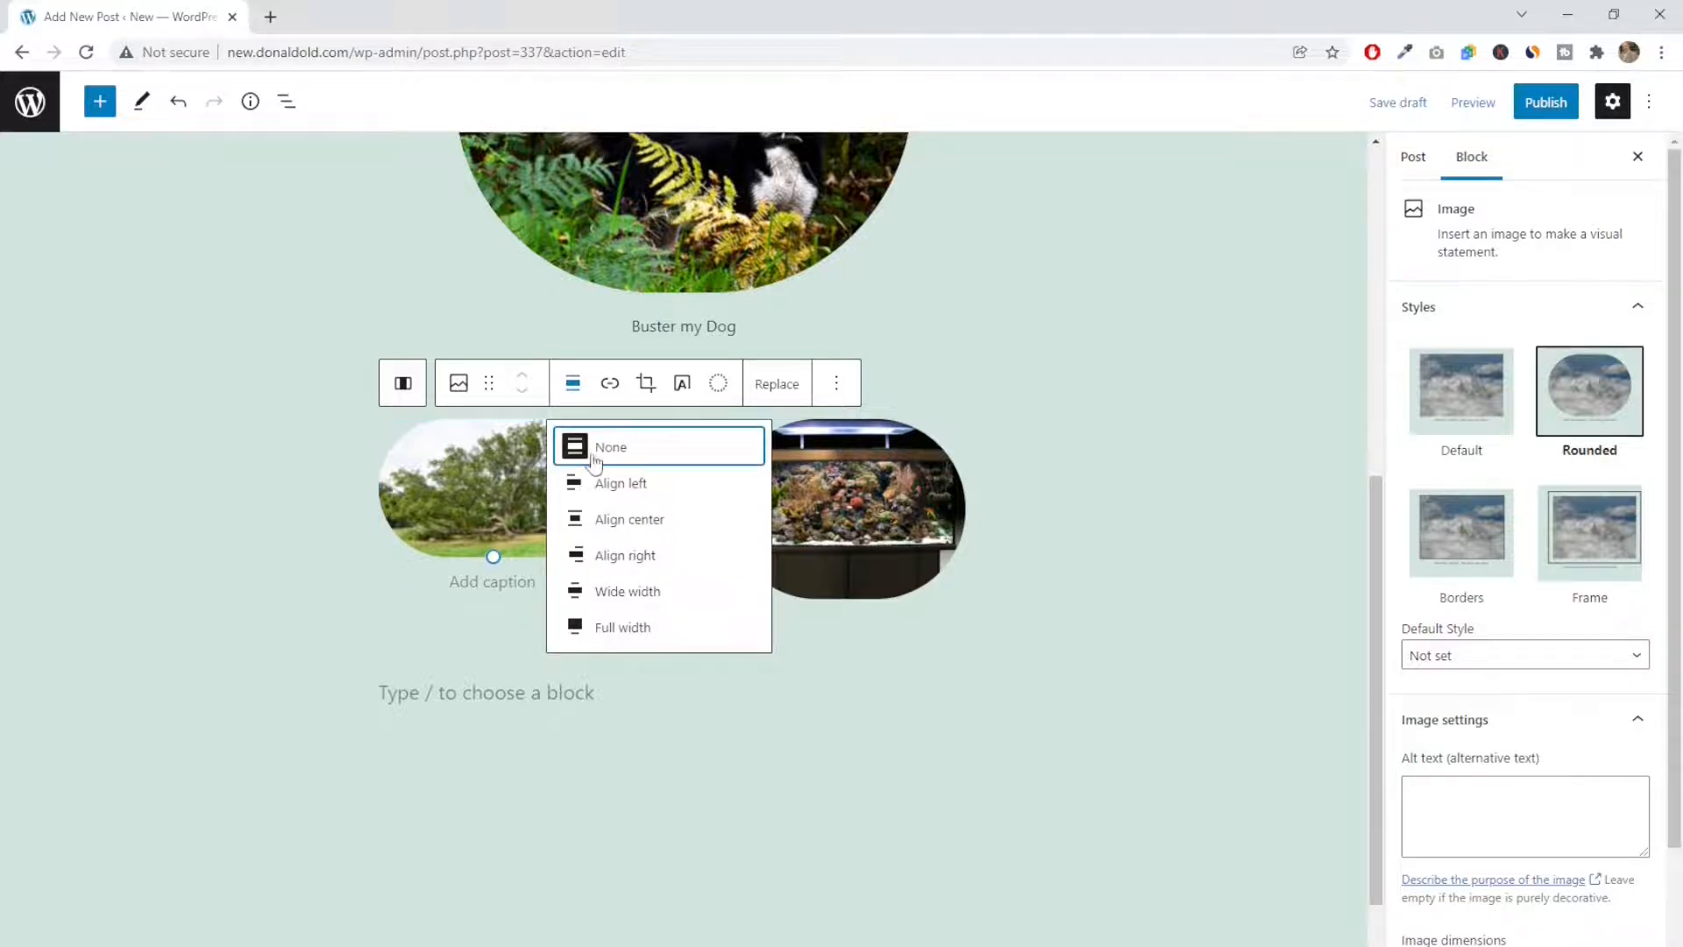
left_click(624, 517)
left_click(659, 610)
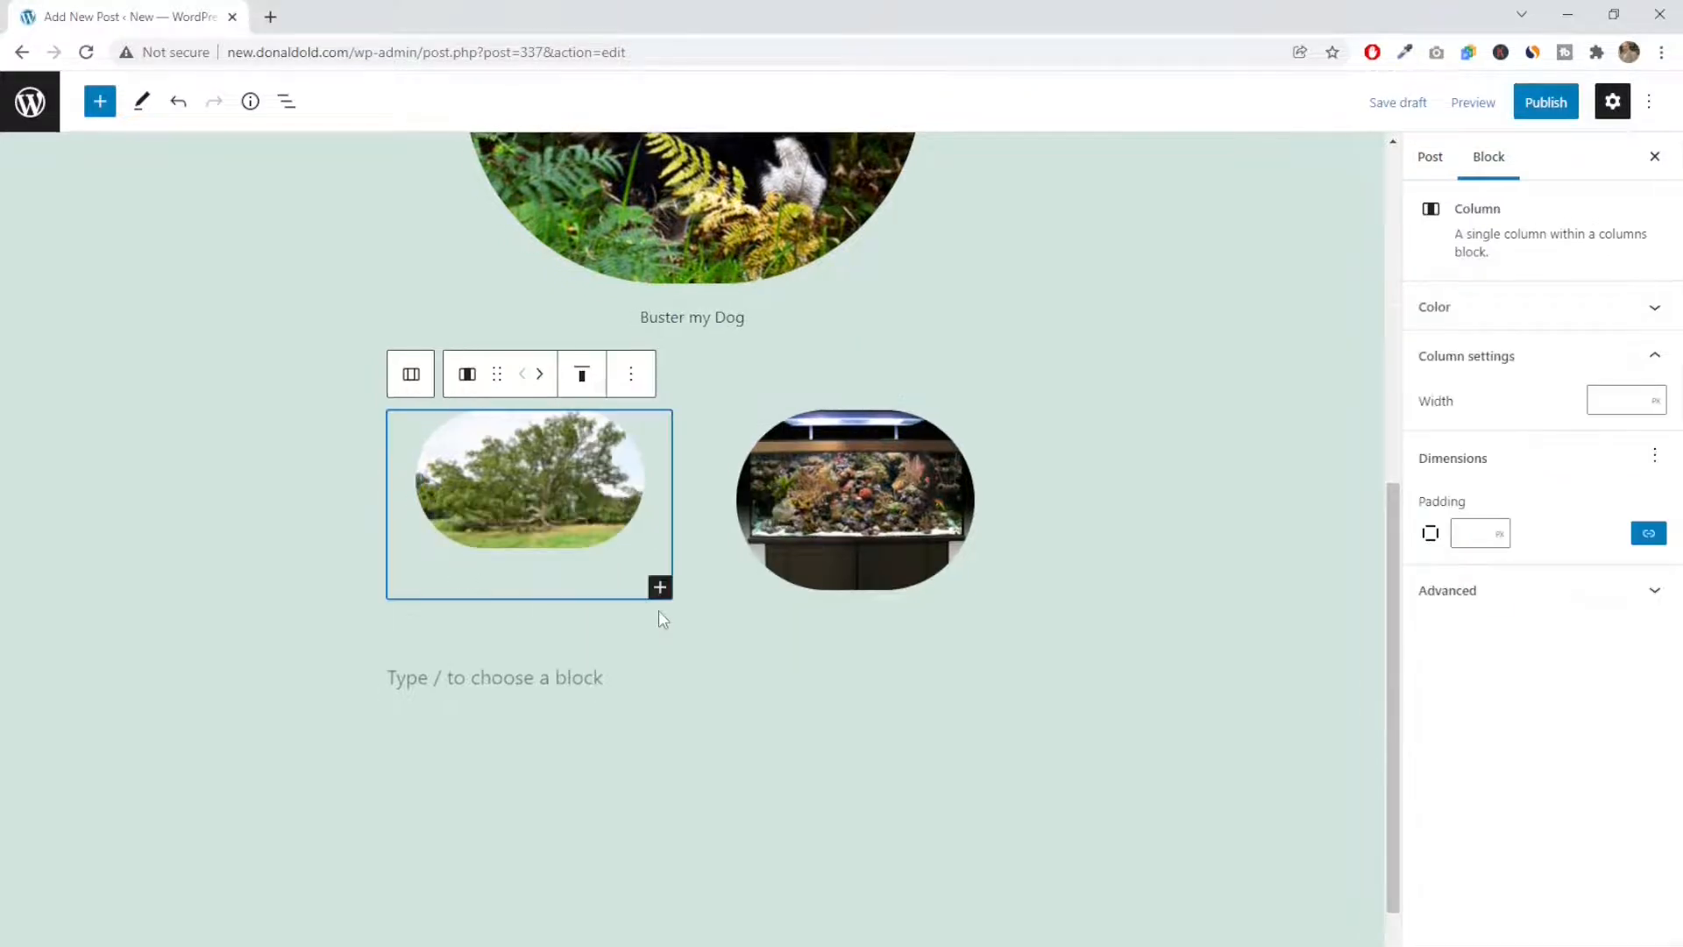
Enlarge the tree image slightly so that it fills most of the width of its column
left_click(524, 507)
left_click_drag(521, 548, 530, 571)
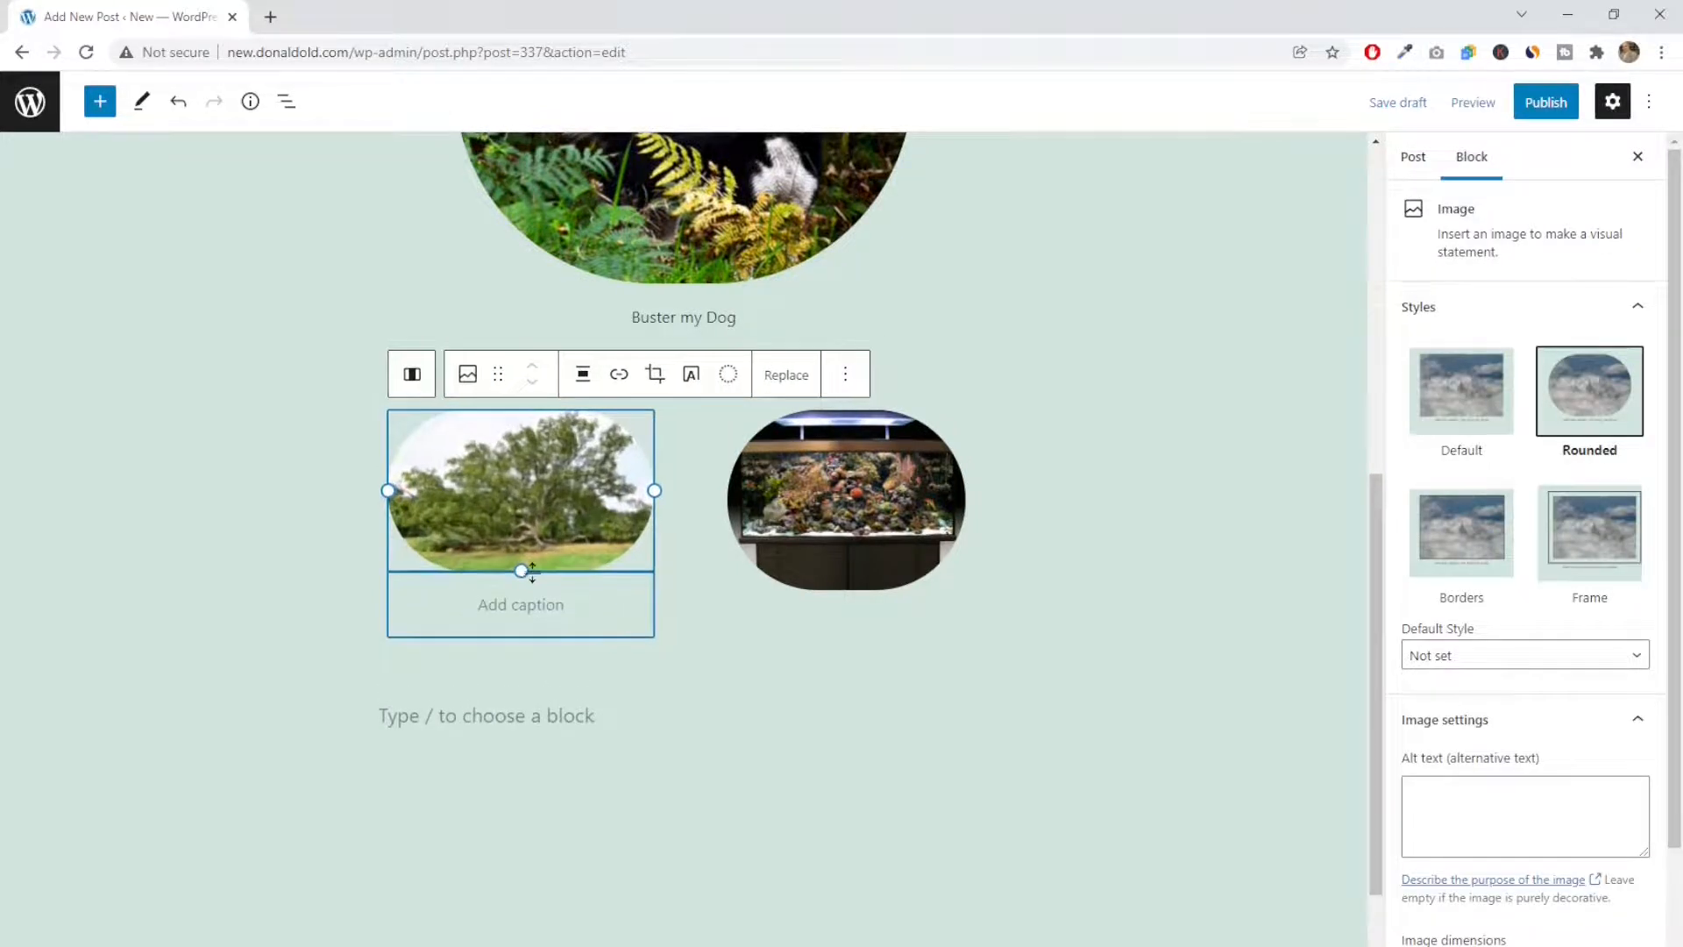
left_click(764, 642)
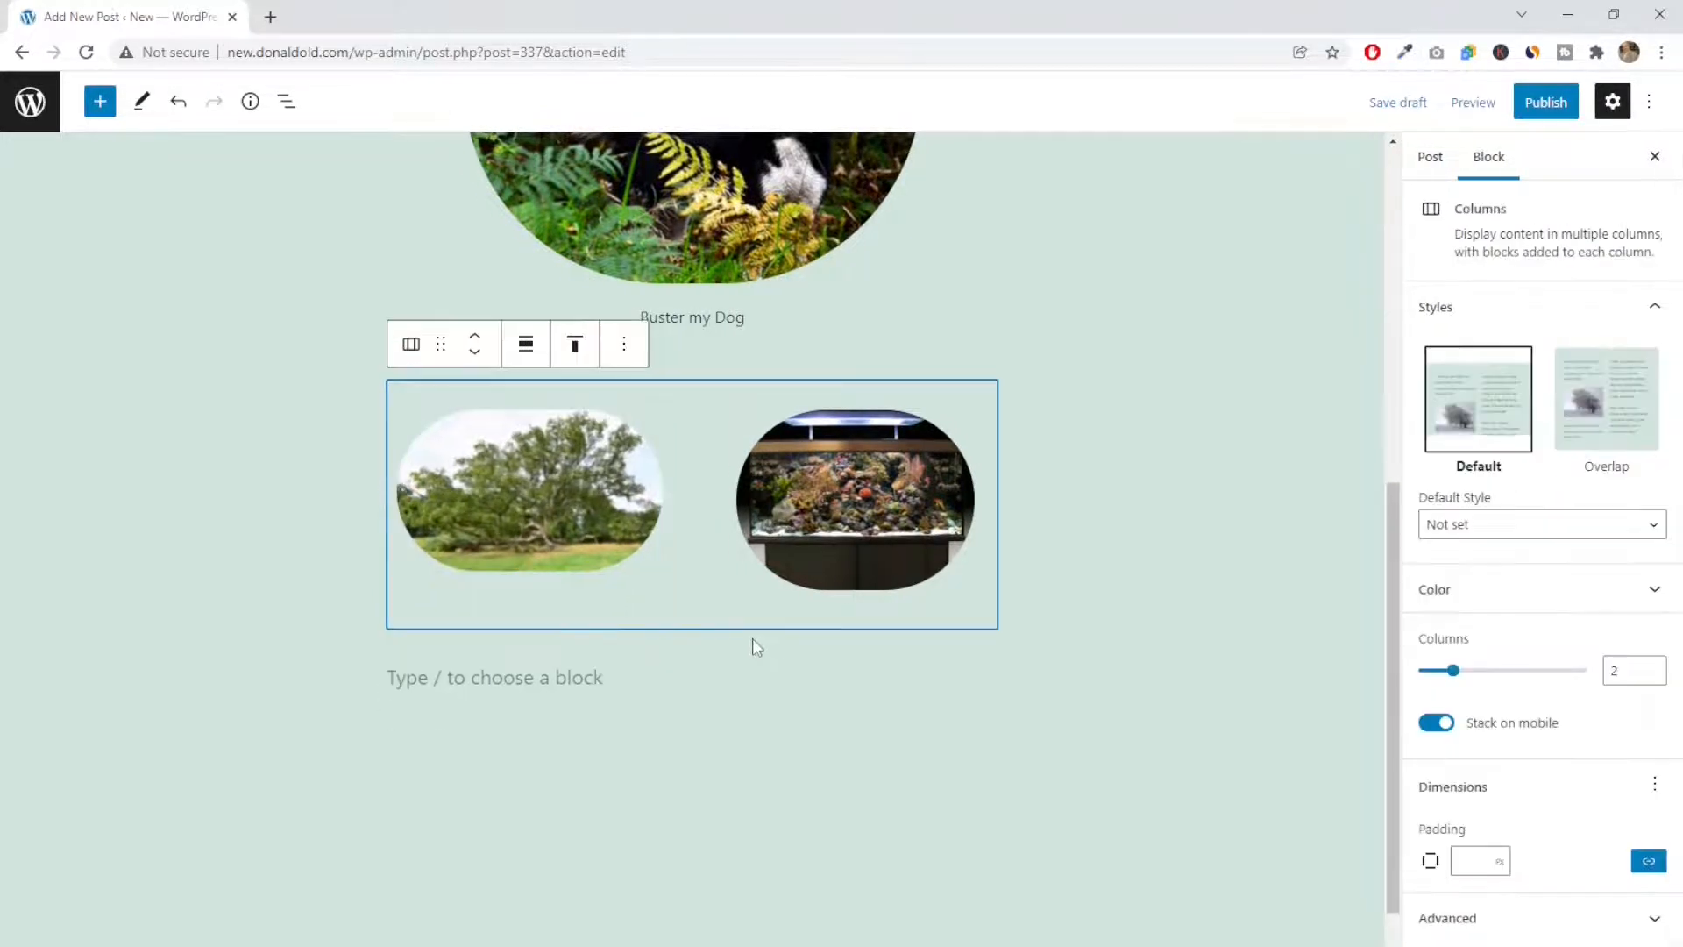
Preview the post in a new tab, check the two rounded images in the layout, and close the preview
left_click(1480, 109)
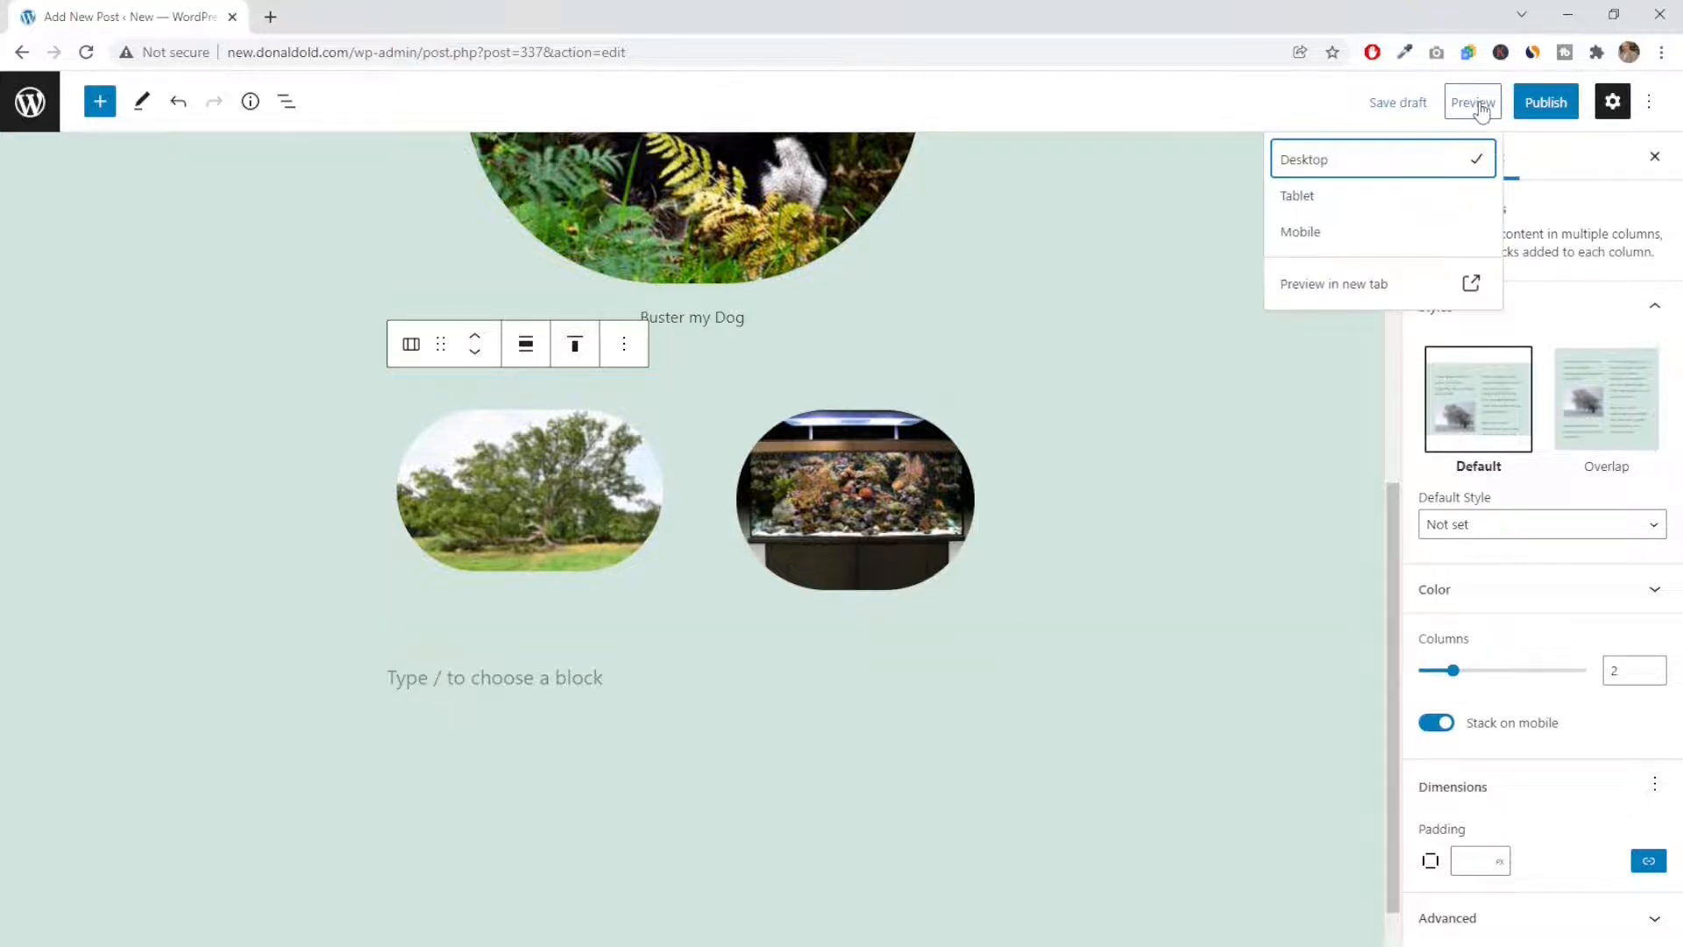
left_click(1335, 289)
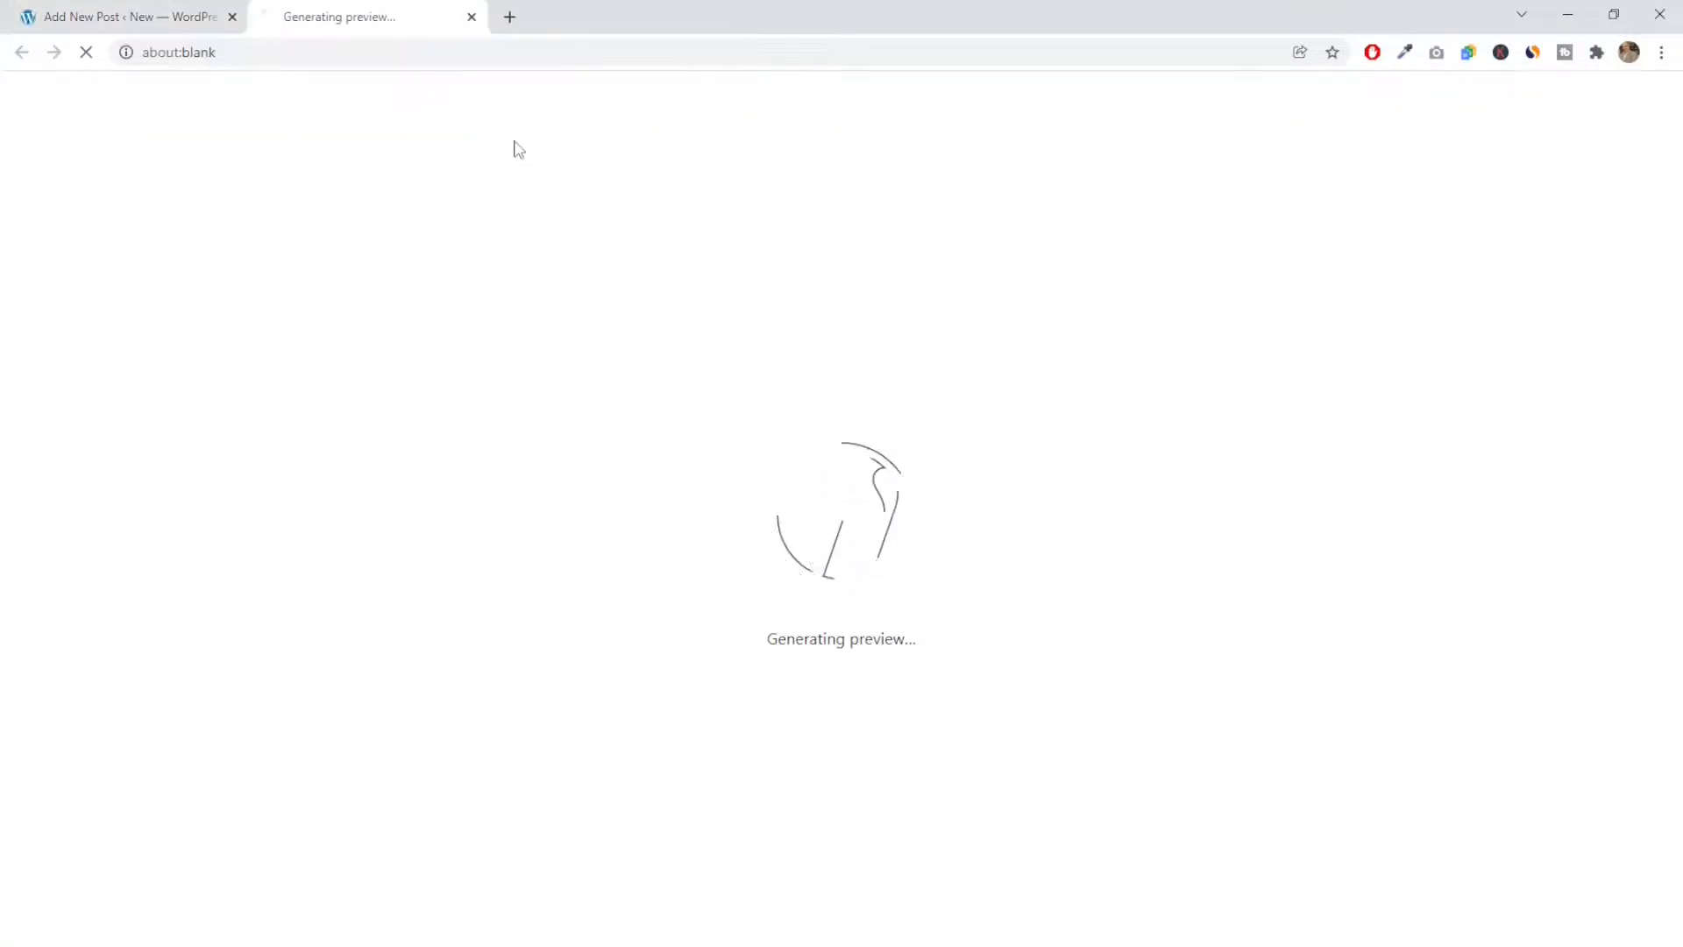
scroll(547, 377, "down", 7)
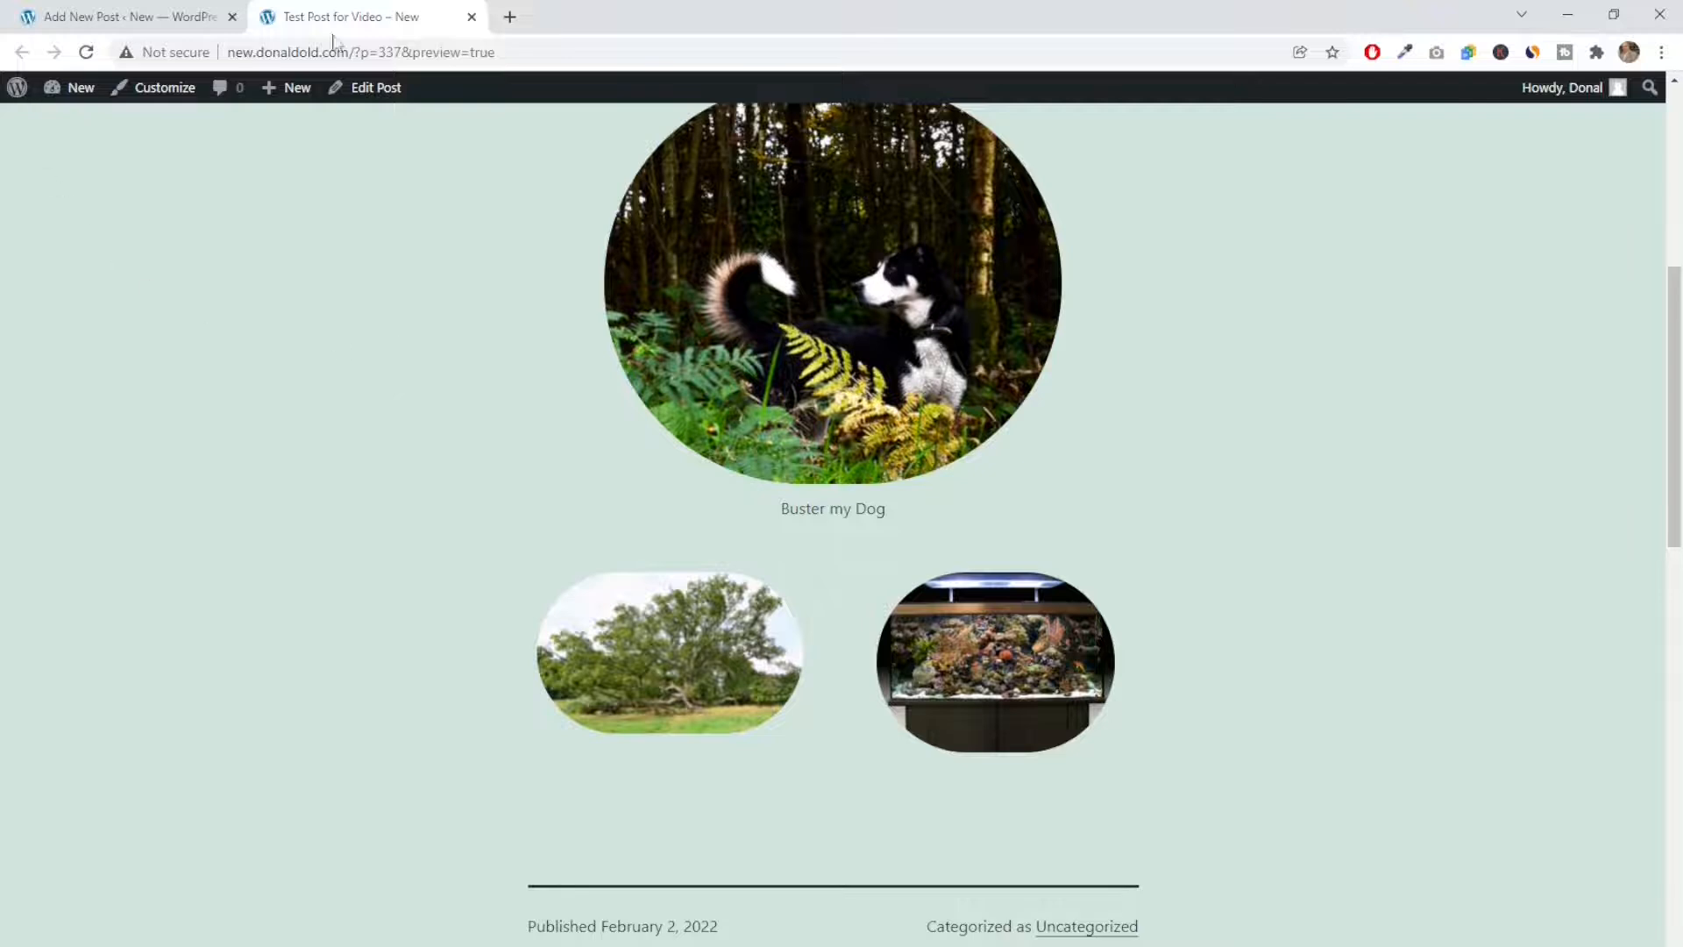
left_click(472, 17)
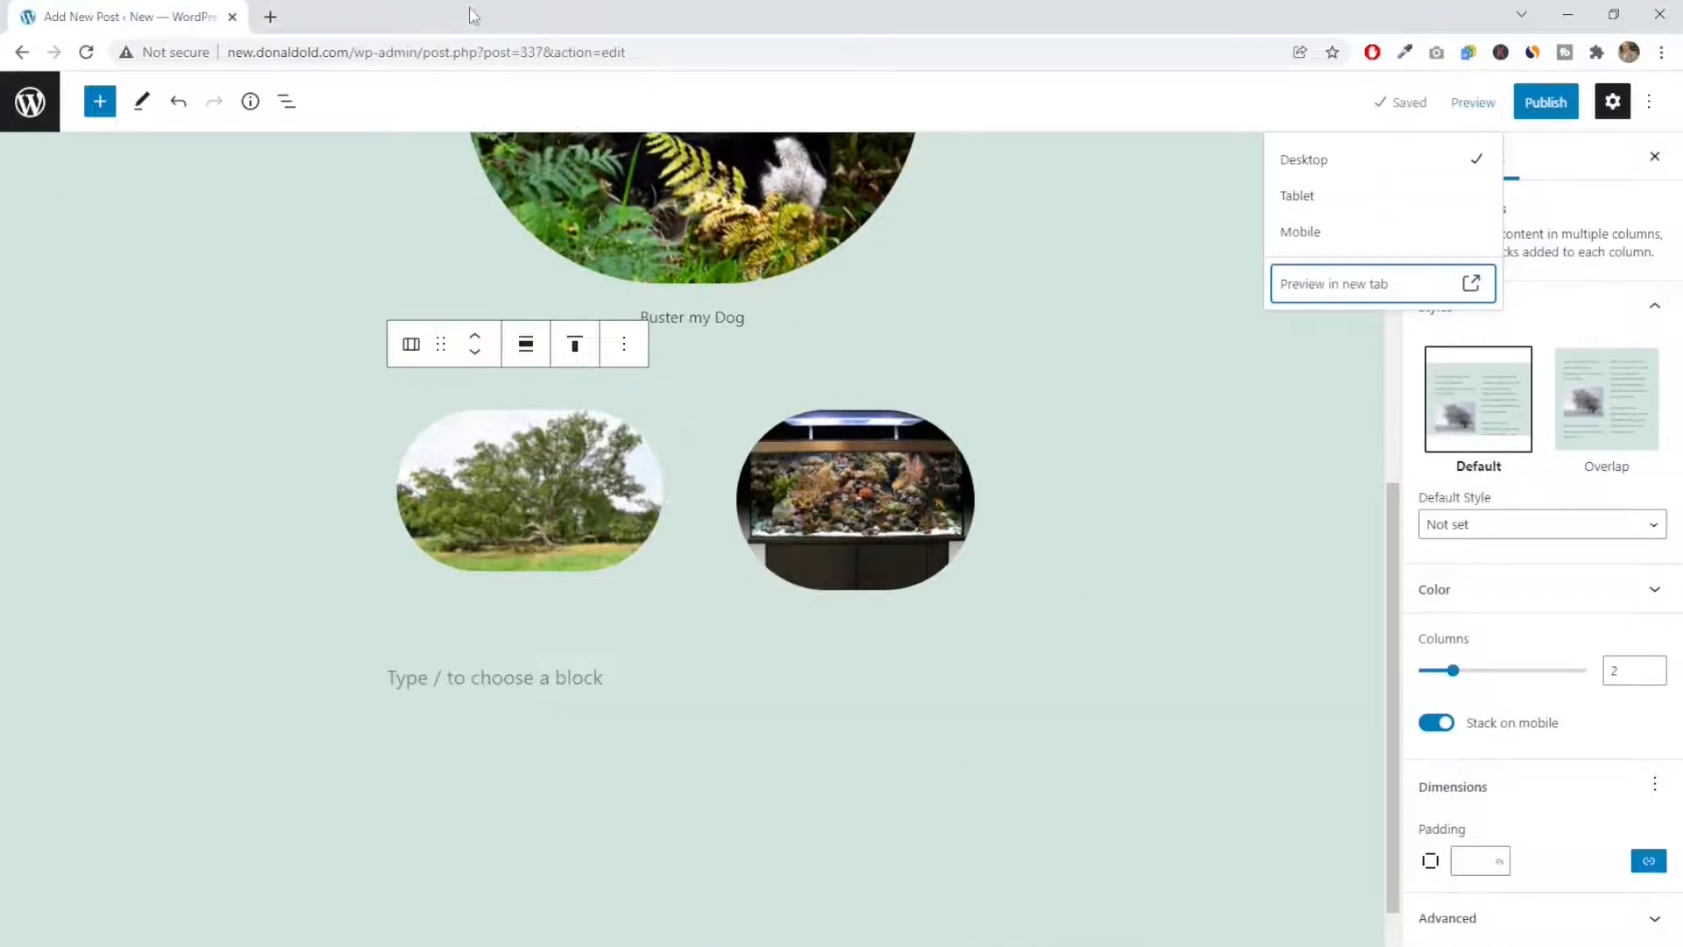
Insert a Columns block with the 50 / 50 variation below the tree and aquarium images
left_click(413, 680)
left_click(985, 672)
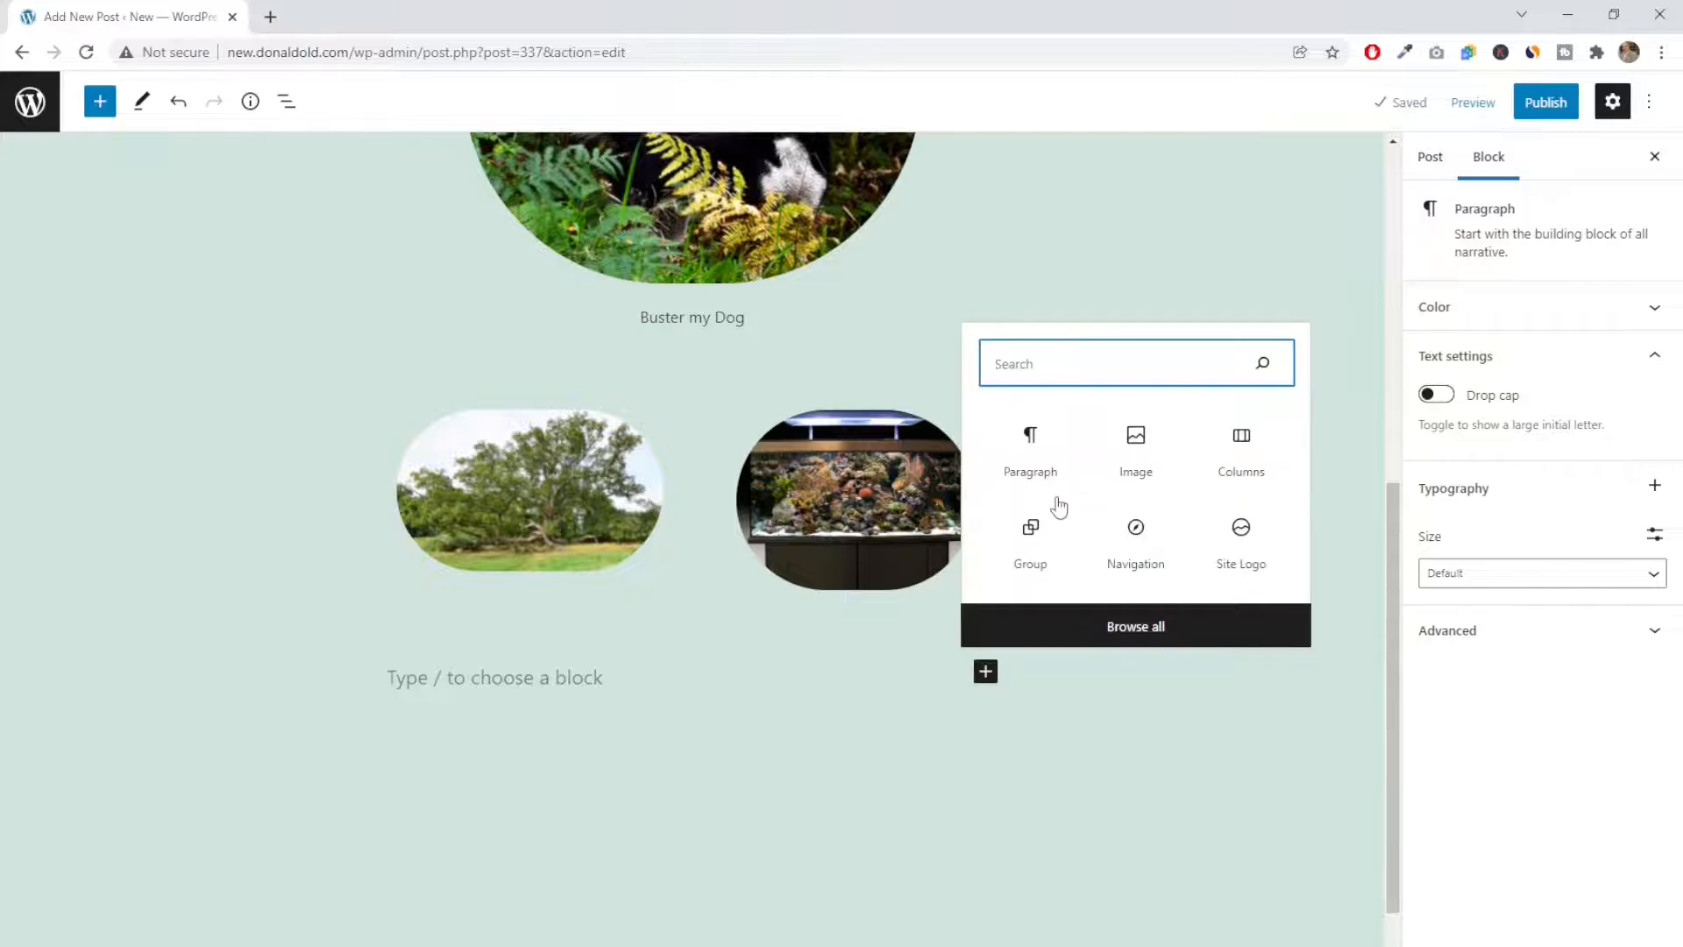
left_click(1246, 452)
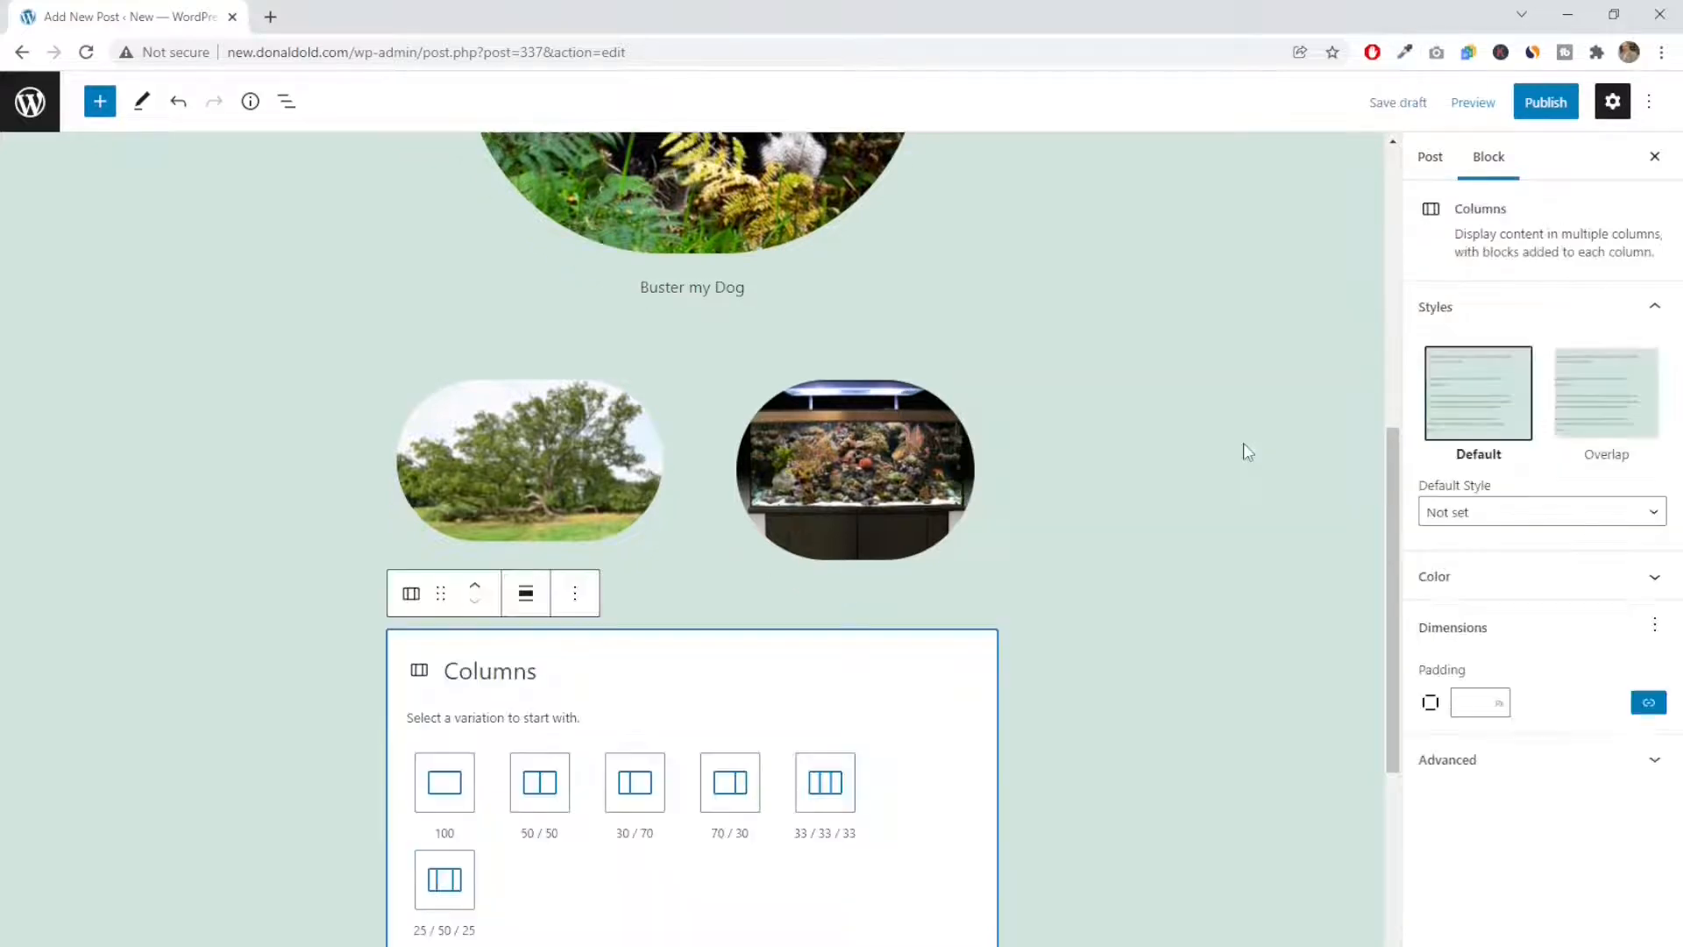
left_click(558, 796)
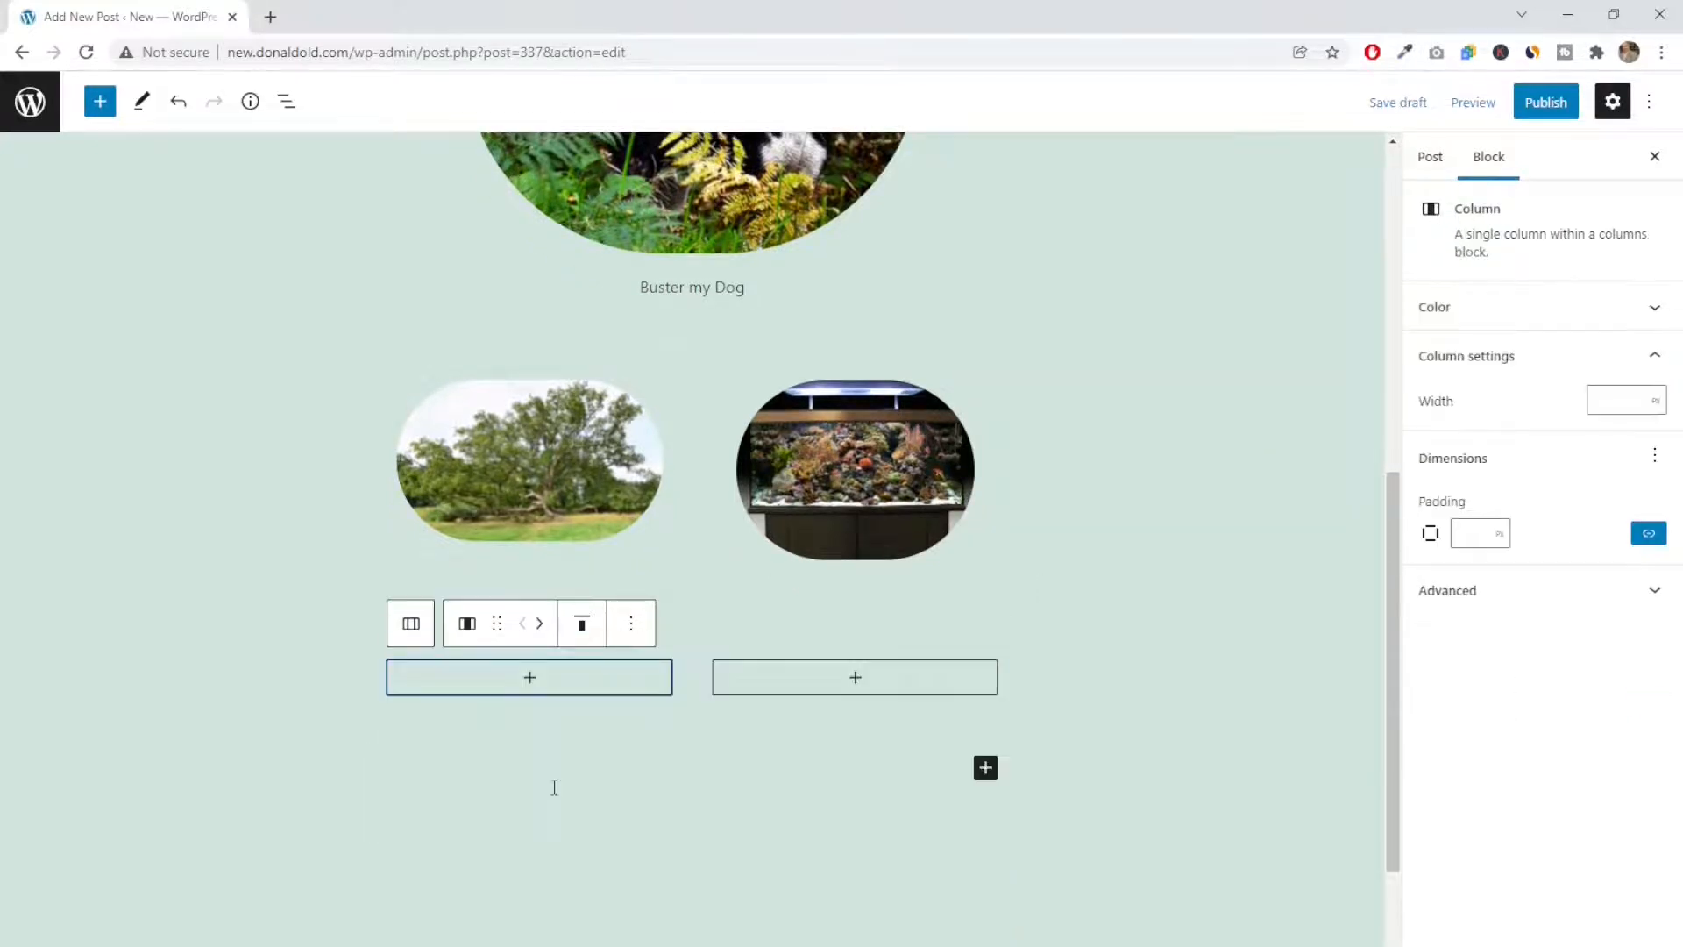
Add a paragraph reading "This is so we can write under the image if we want." to the first new column
left_click(529, 688)
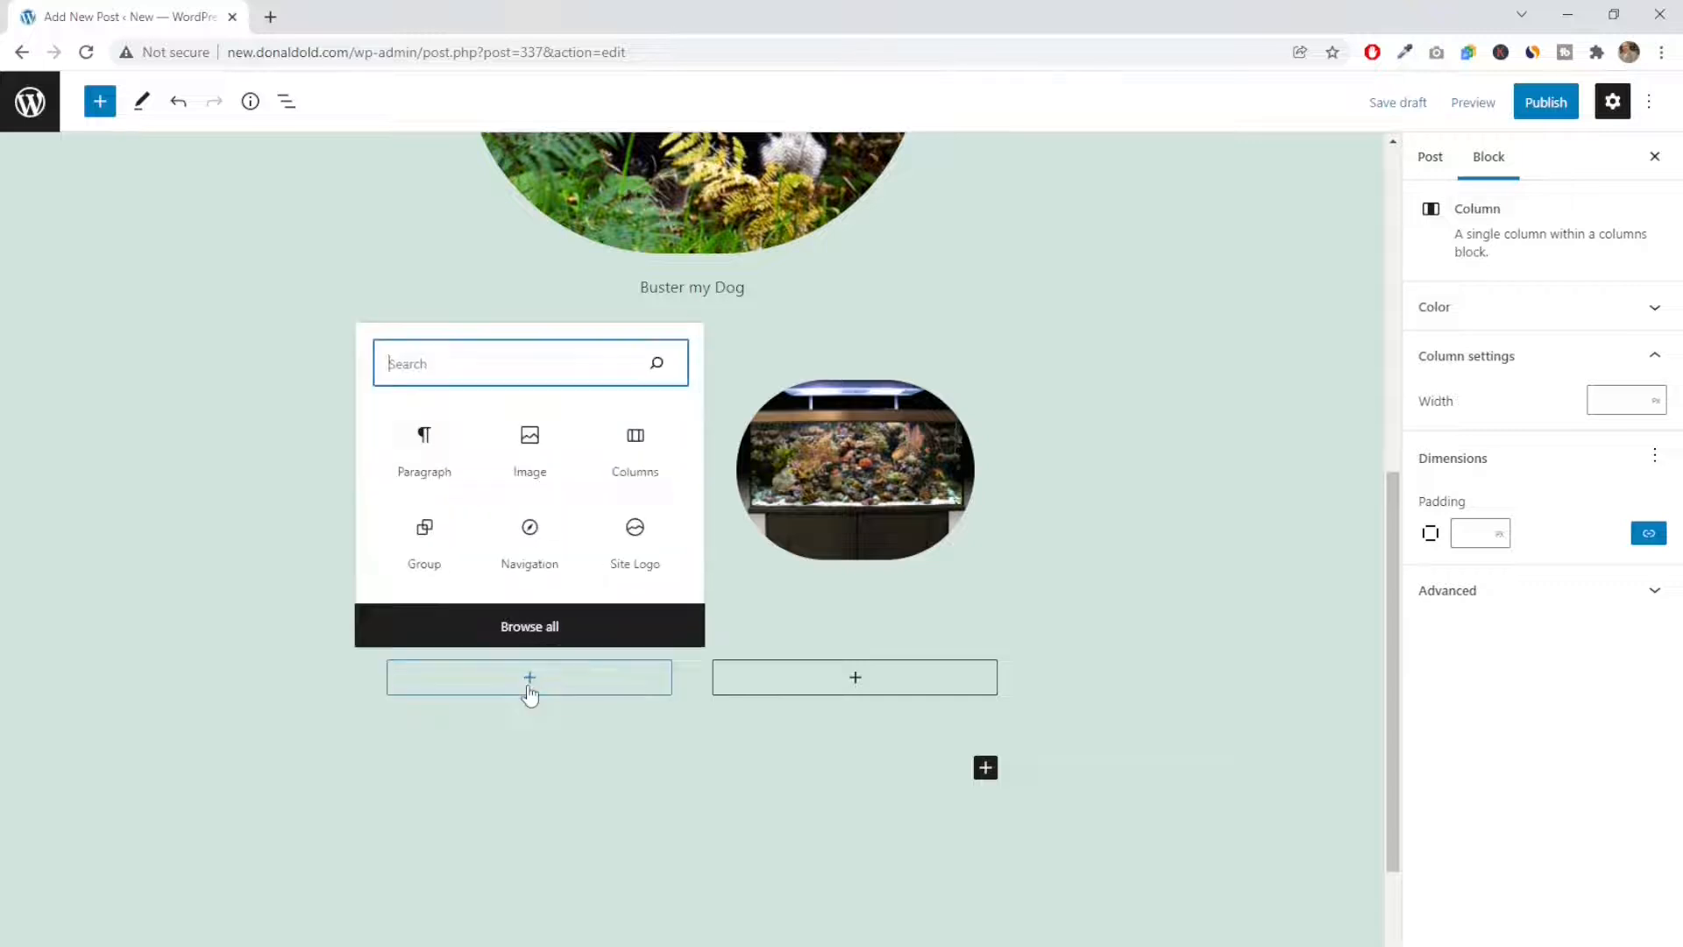
left_click(427, 461)
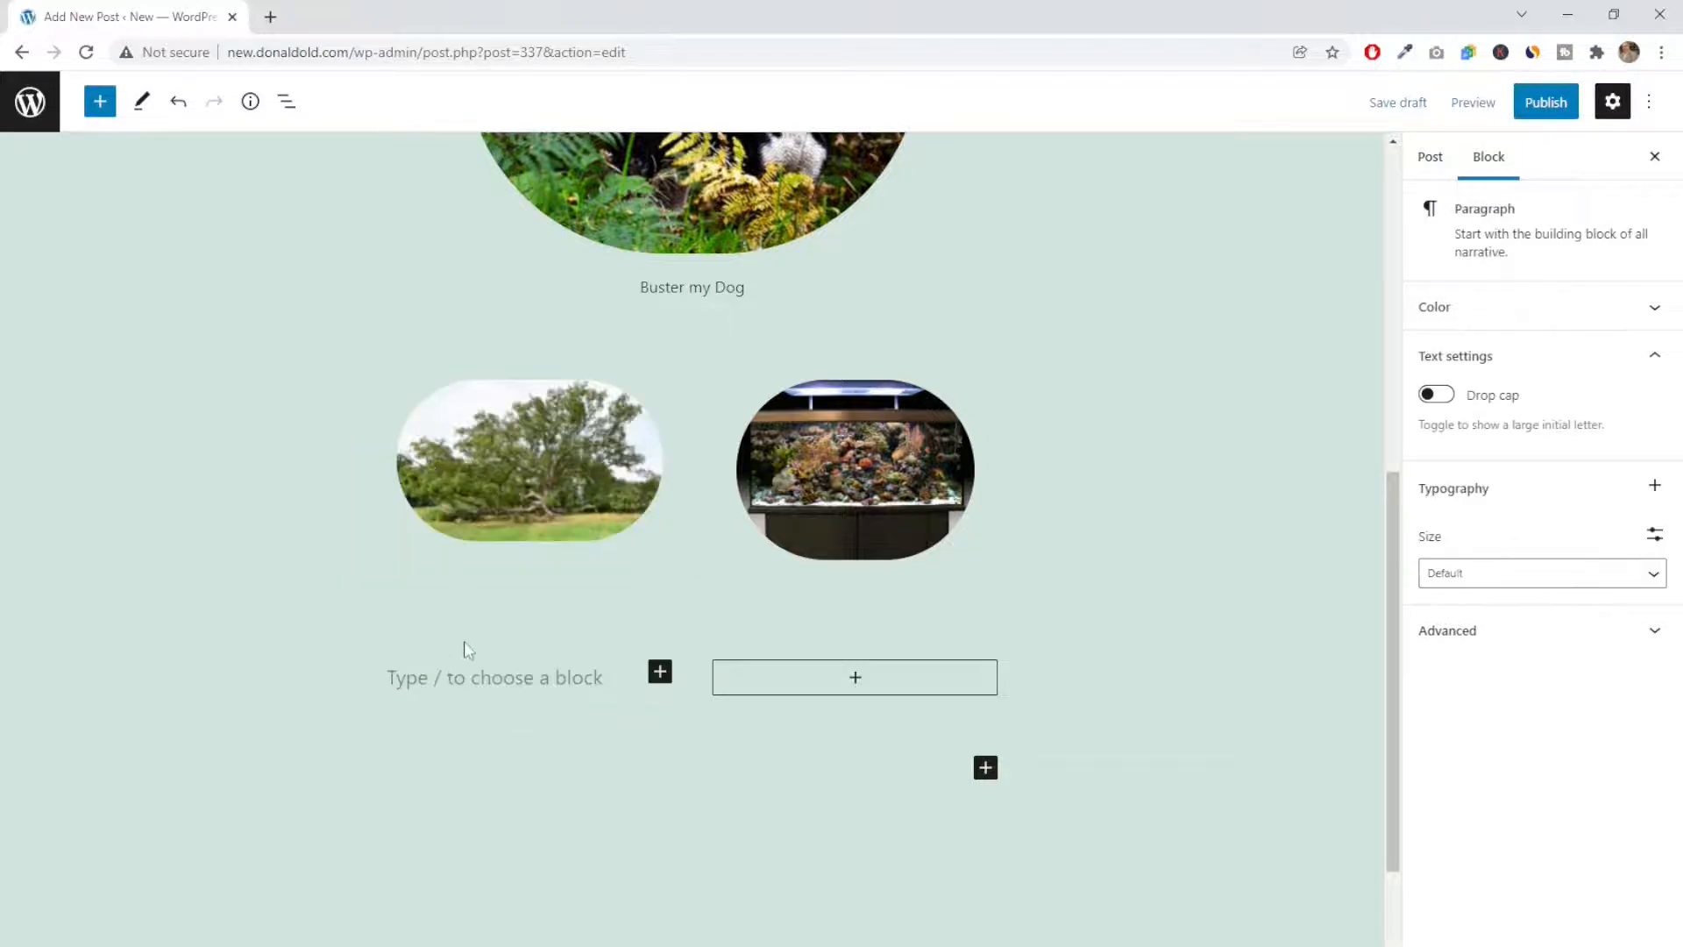
type("Th")
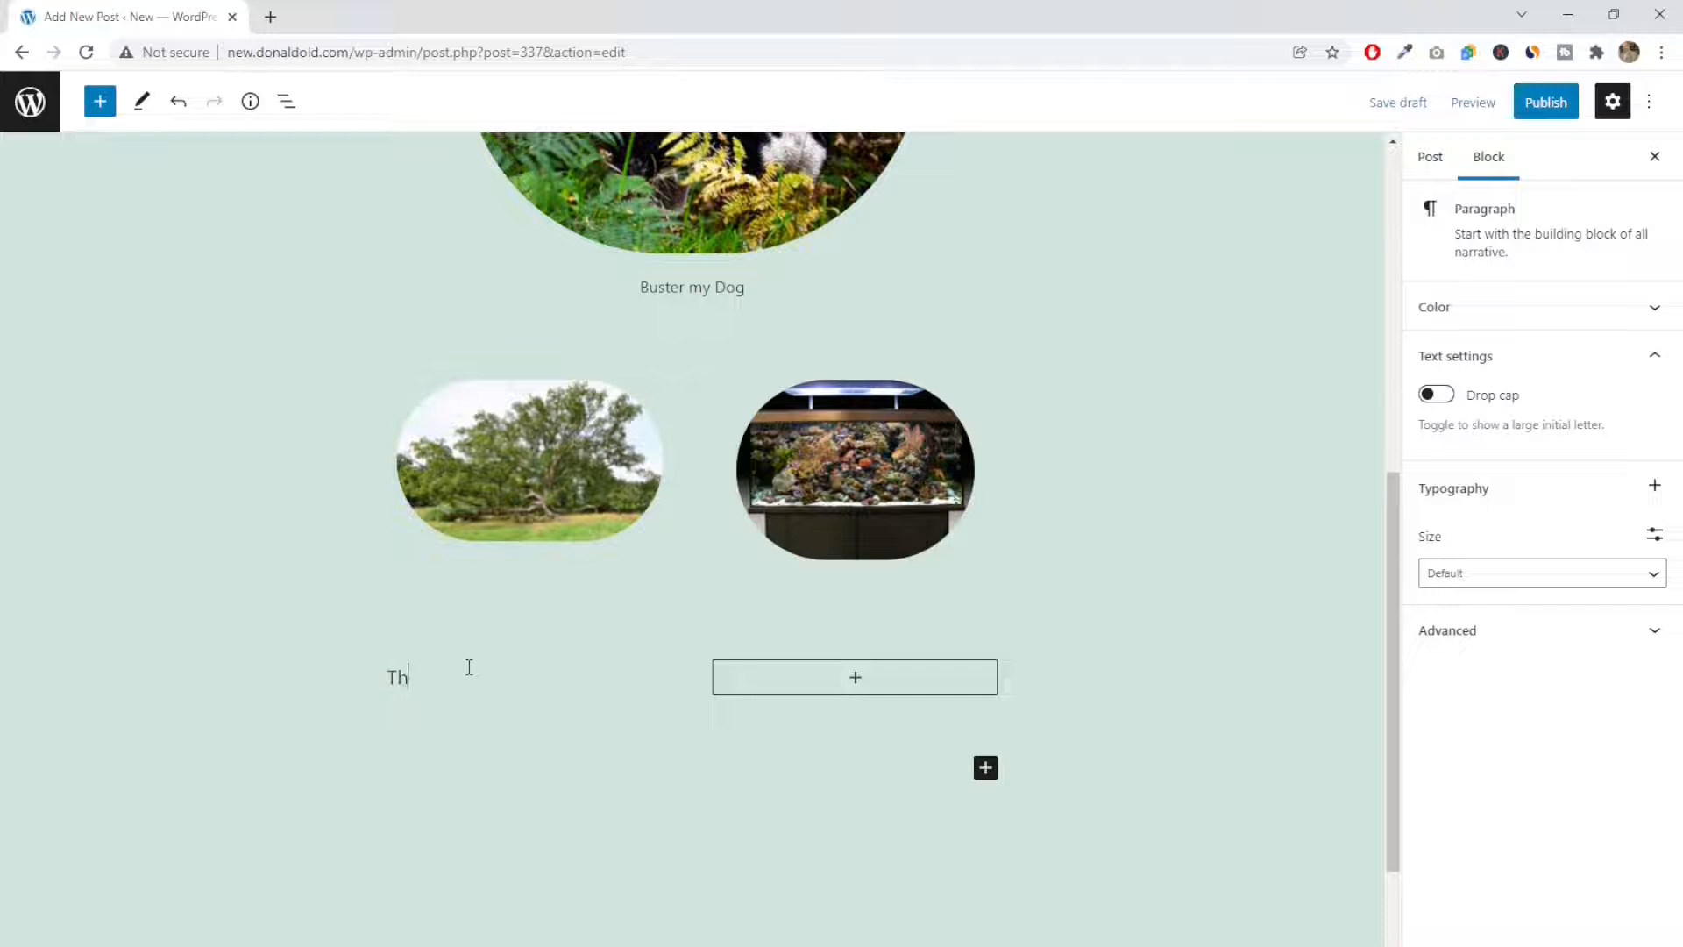
type("is is so we can write un")
type("der th")
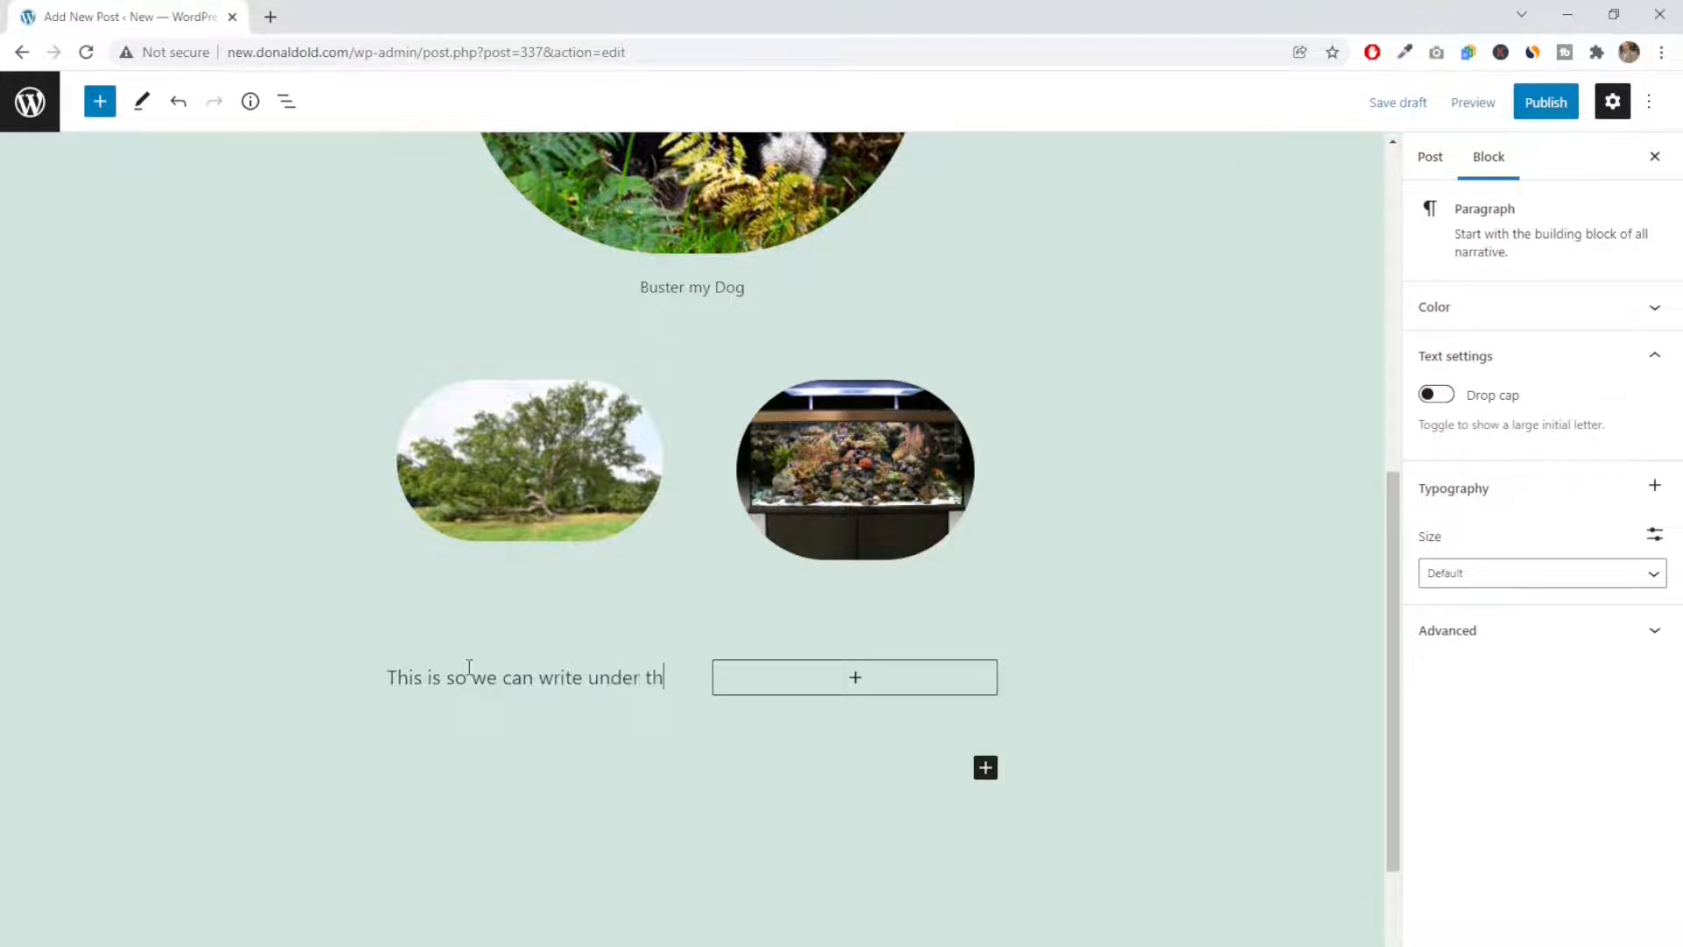
type("e image ")
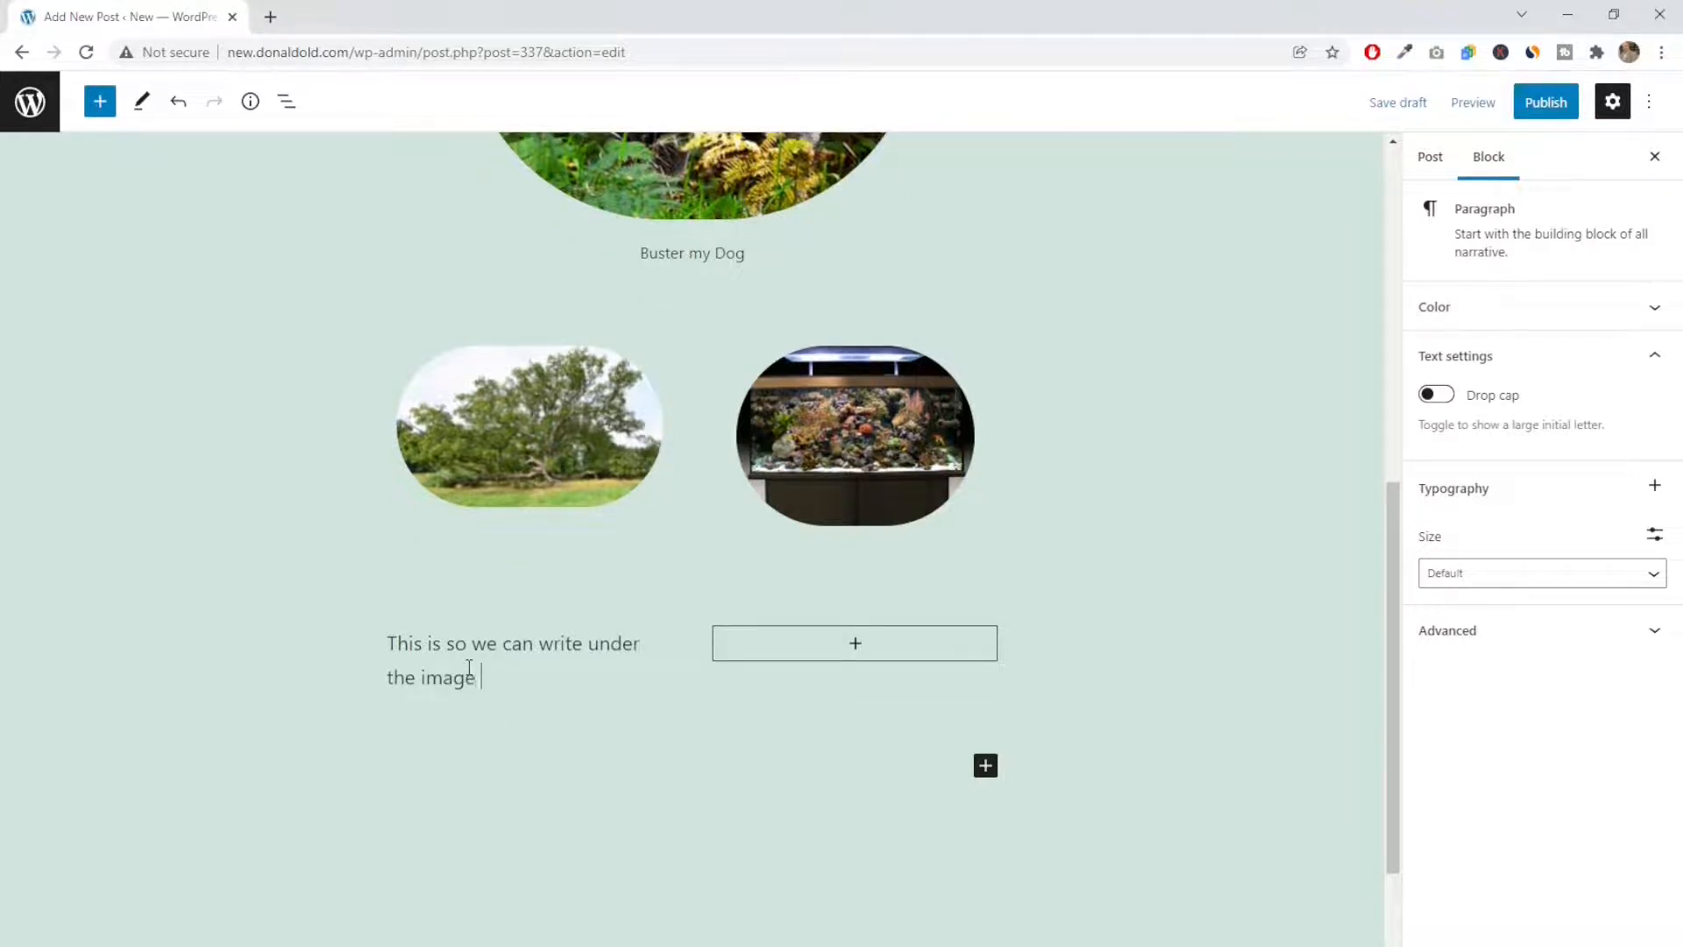
type("if we want.")
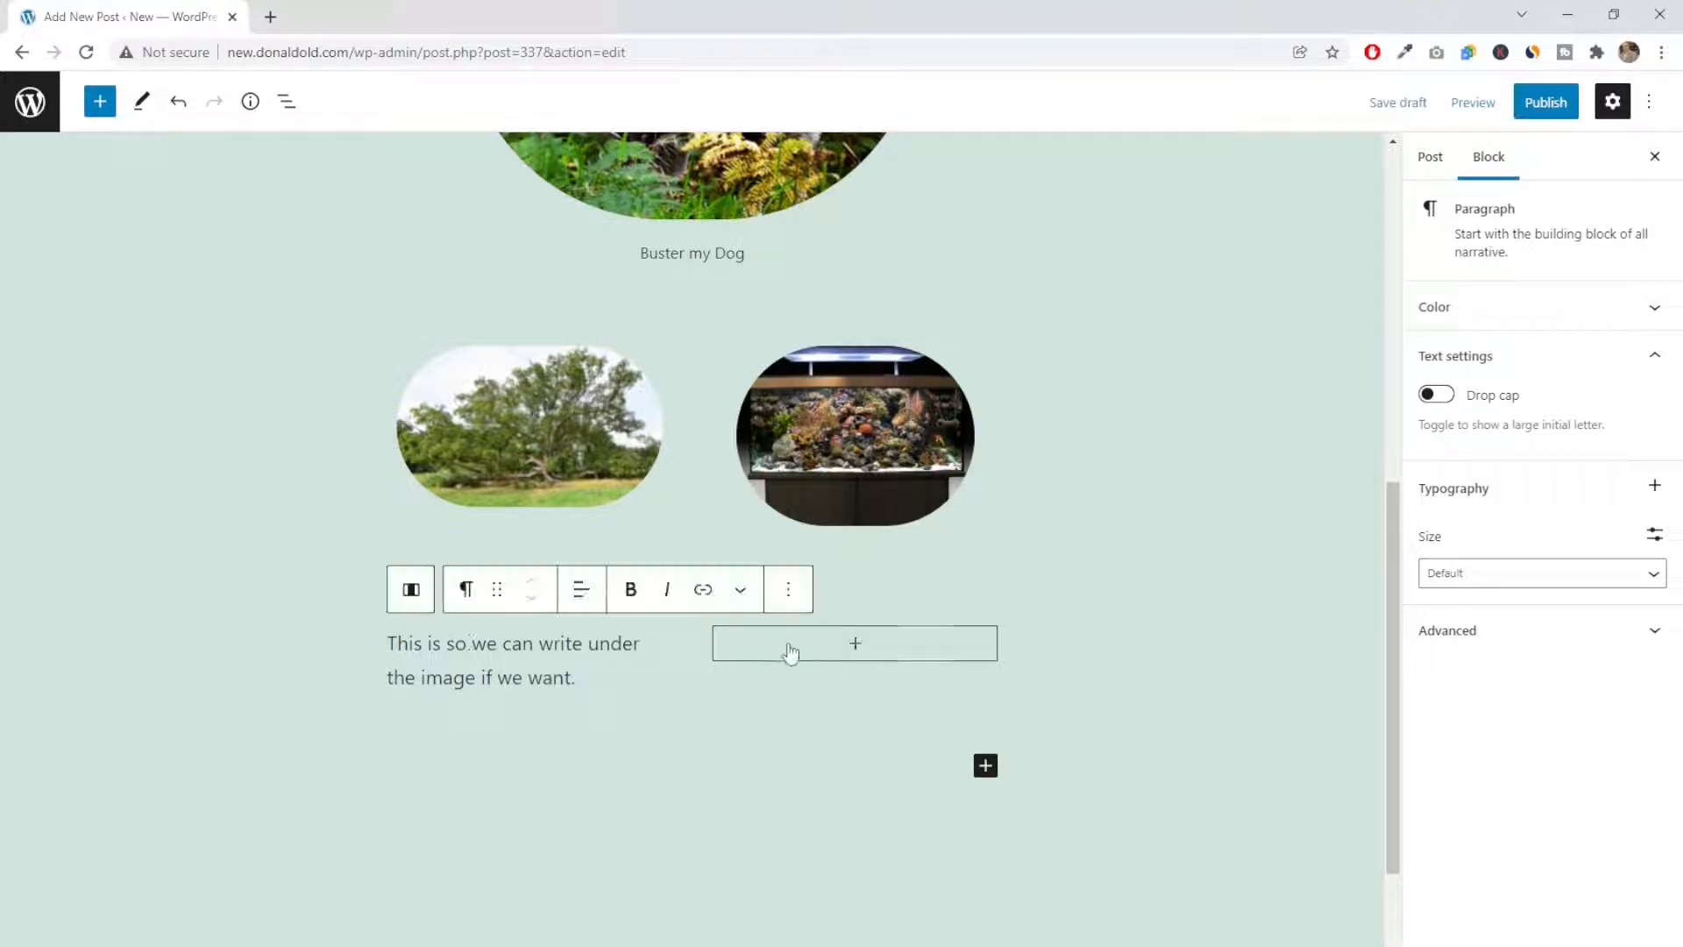
Add a paragraph reading "Again we can link words, bold type ect." to the second new column
left_click(857, 646)
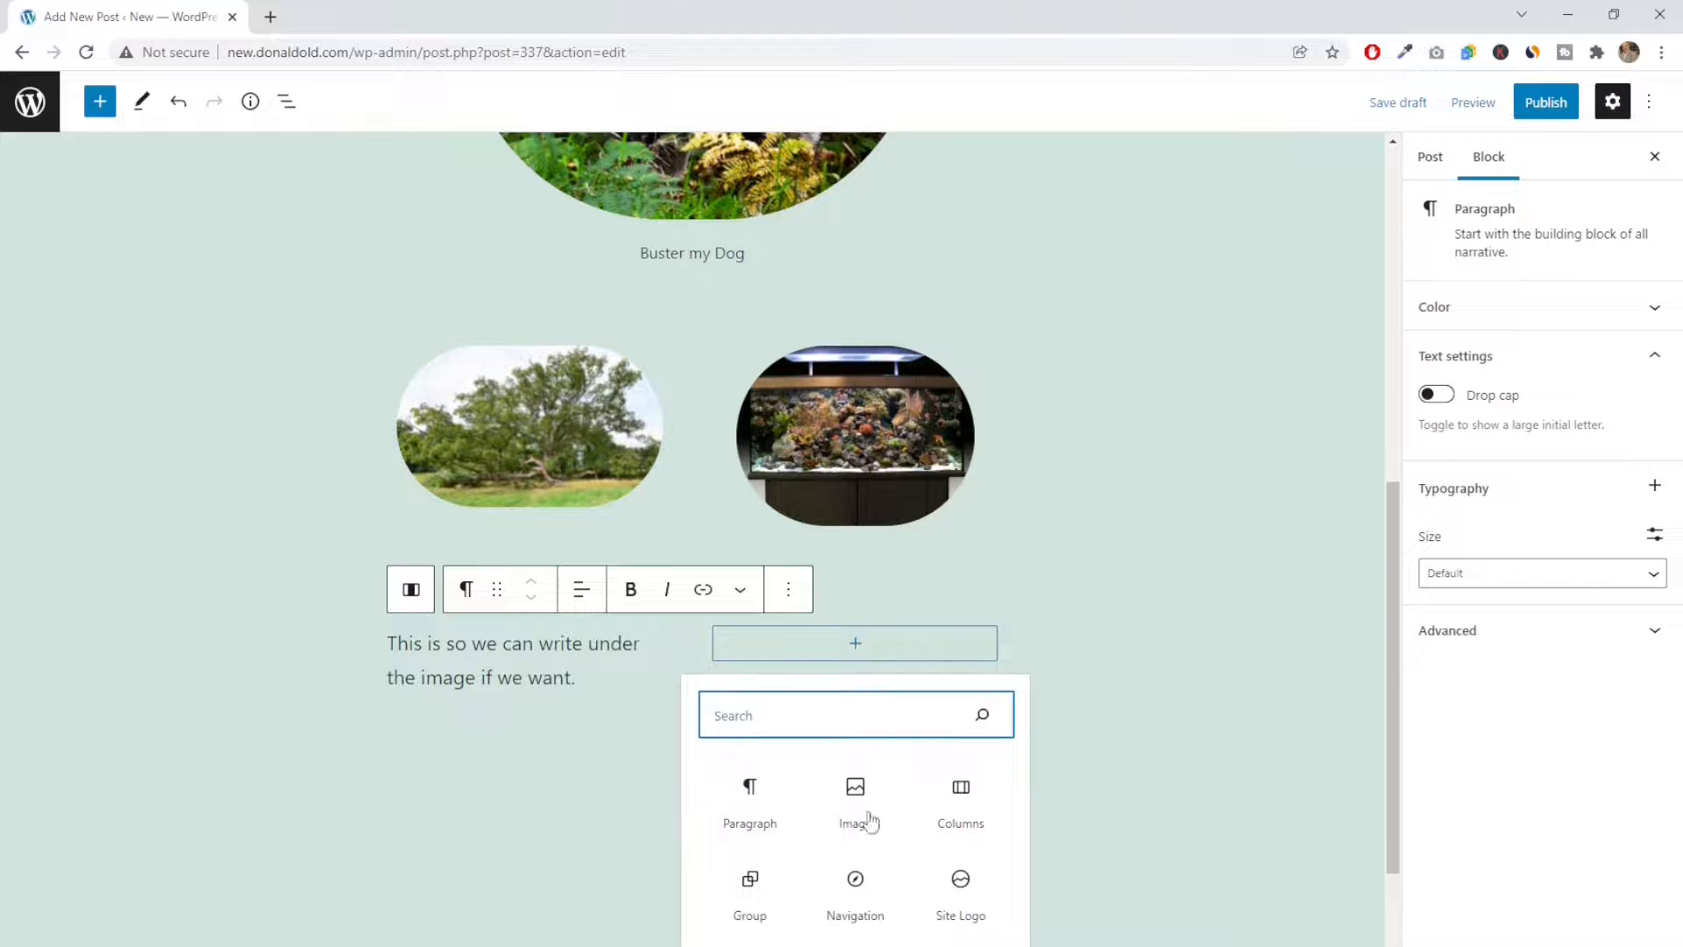
left_click(750, 805)
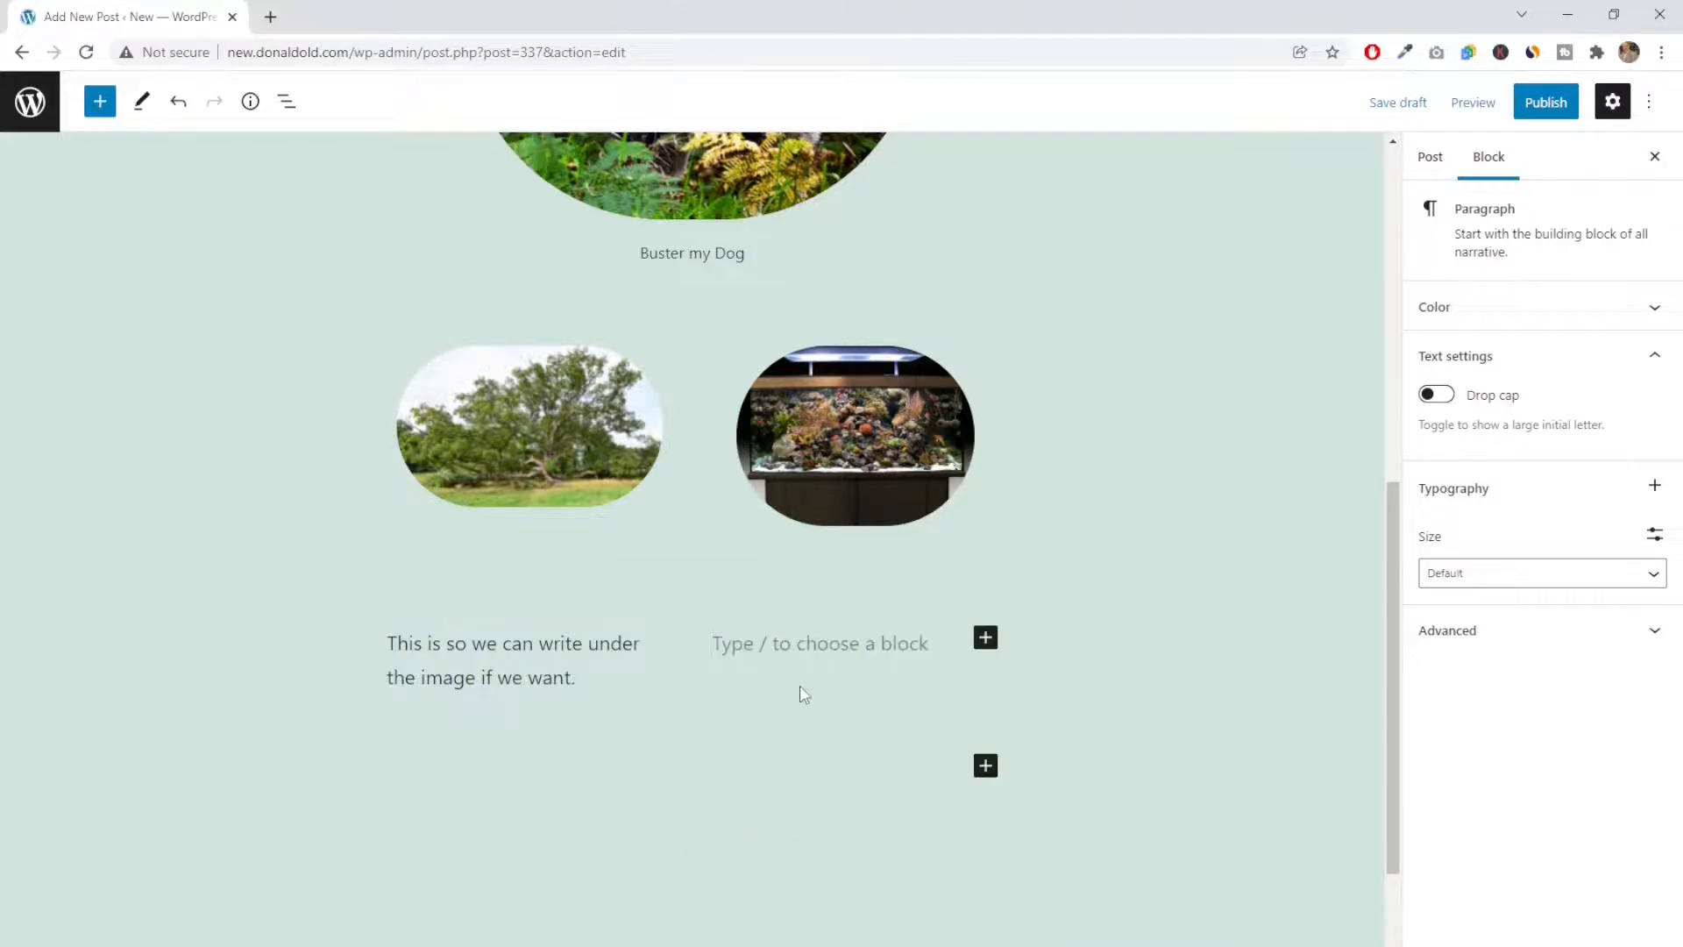
type("Ag")
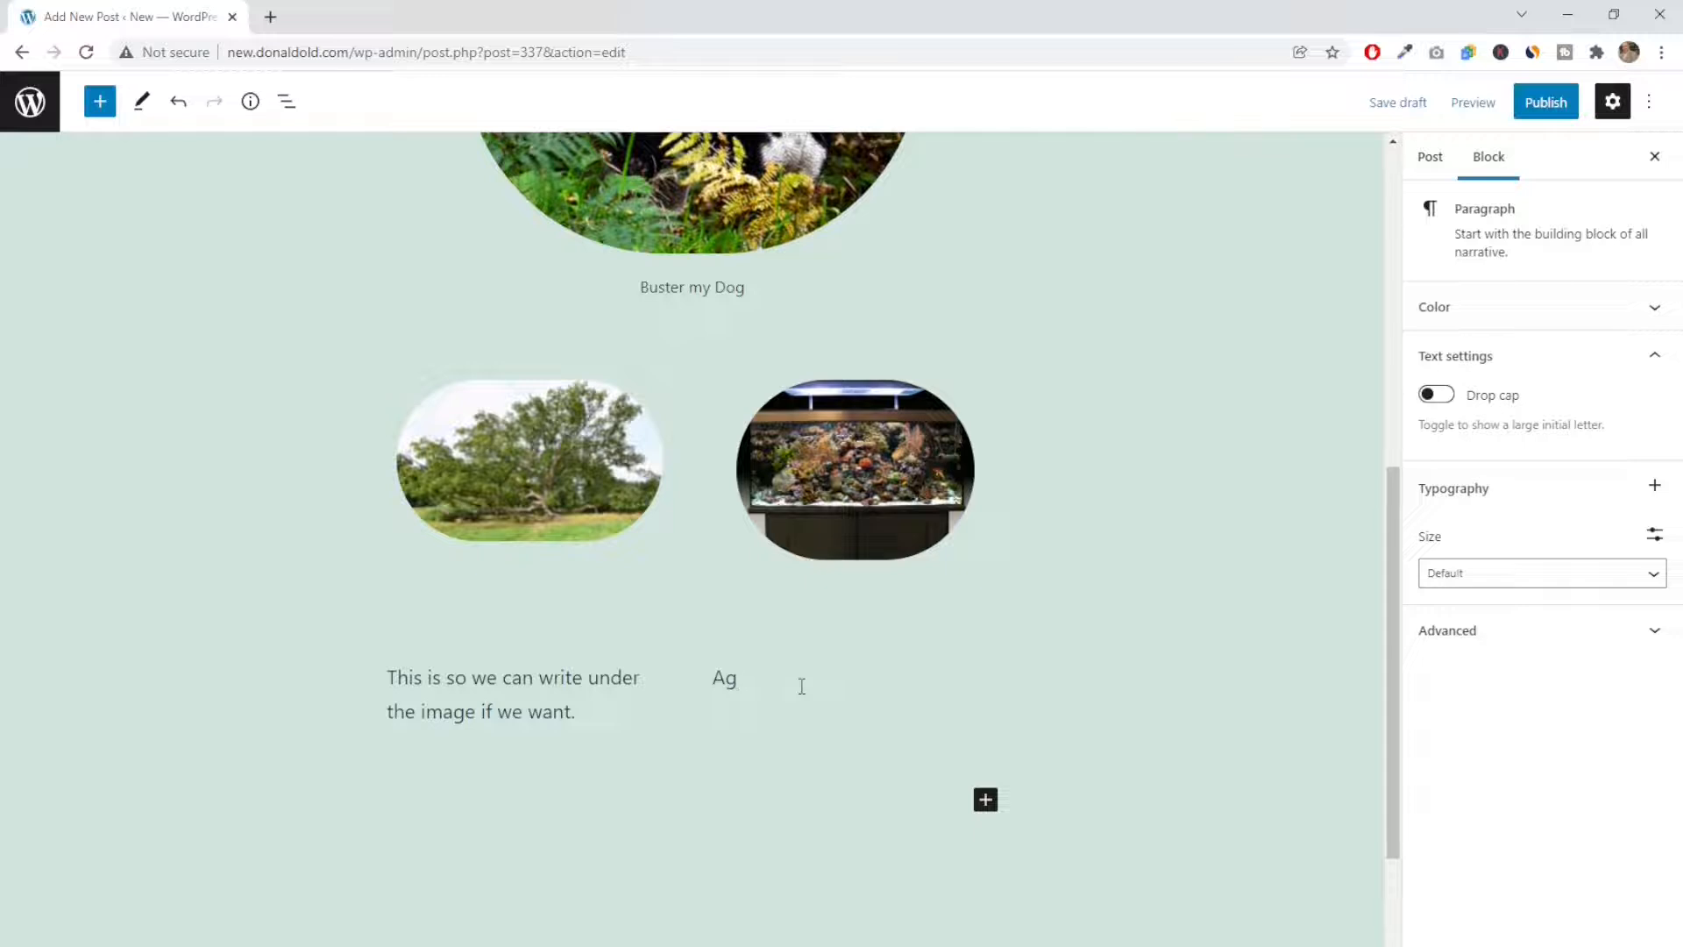
type("ain we can link wirds, bol")
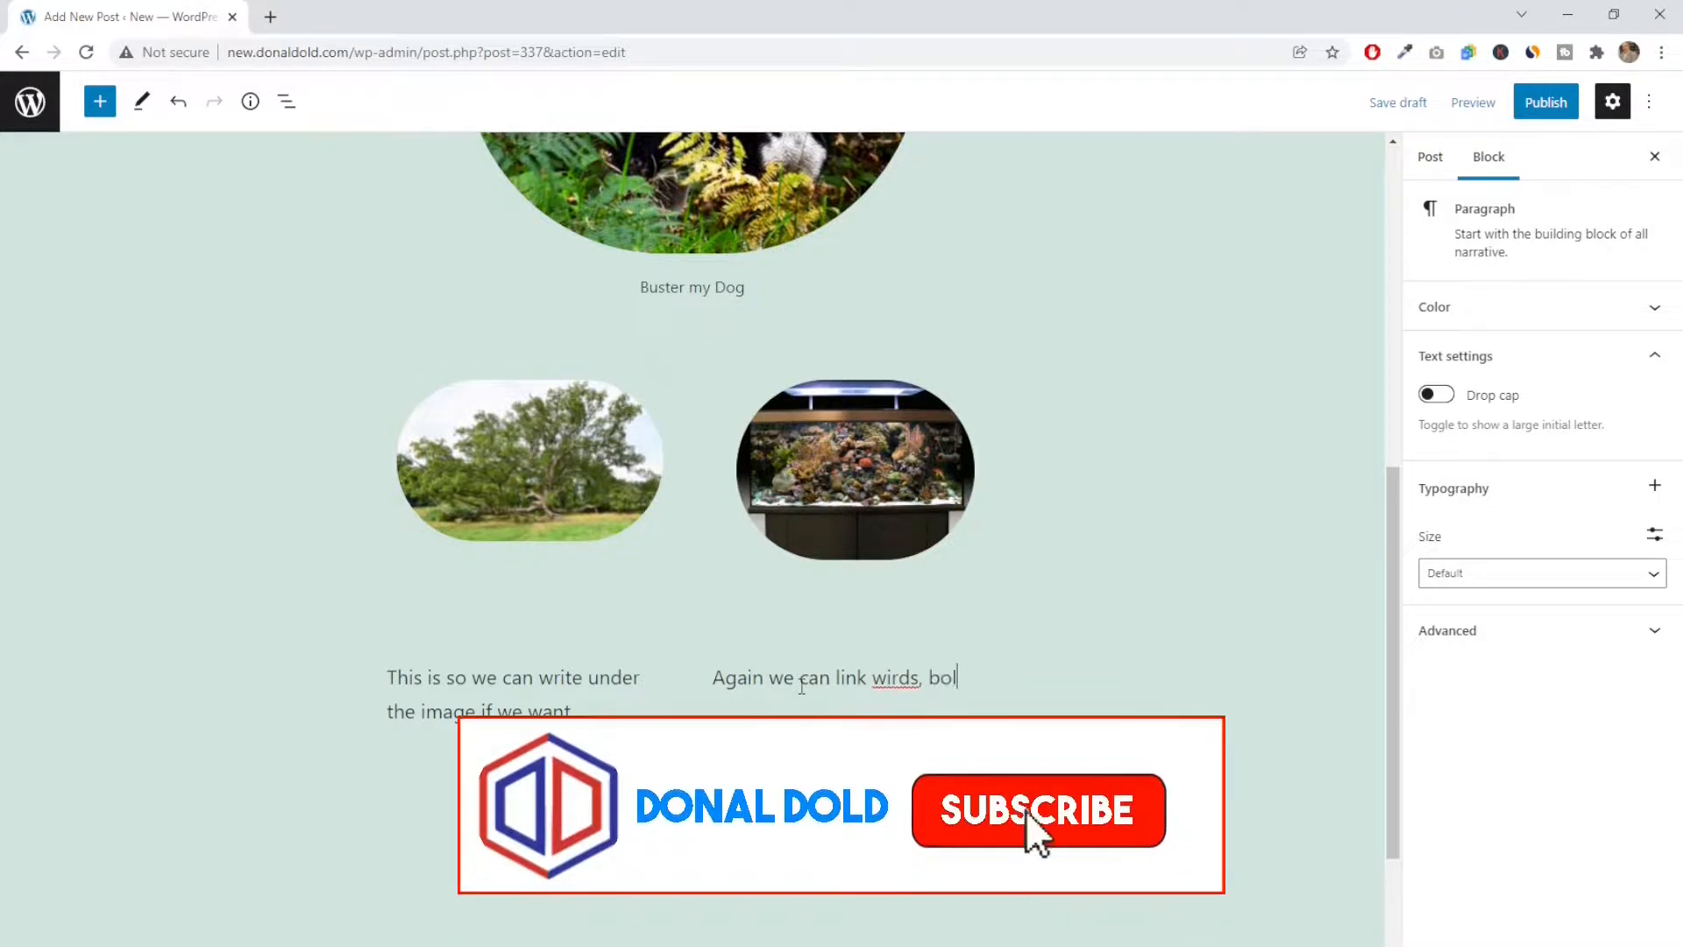
type("d ty")
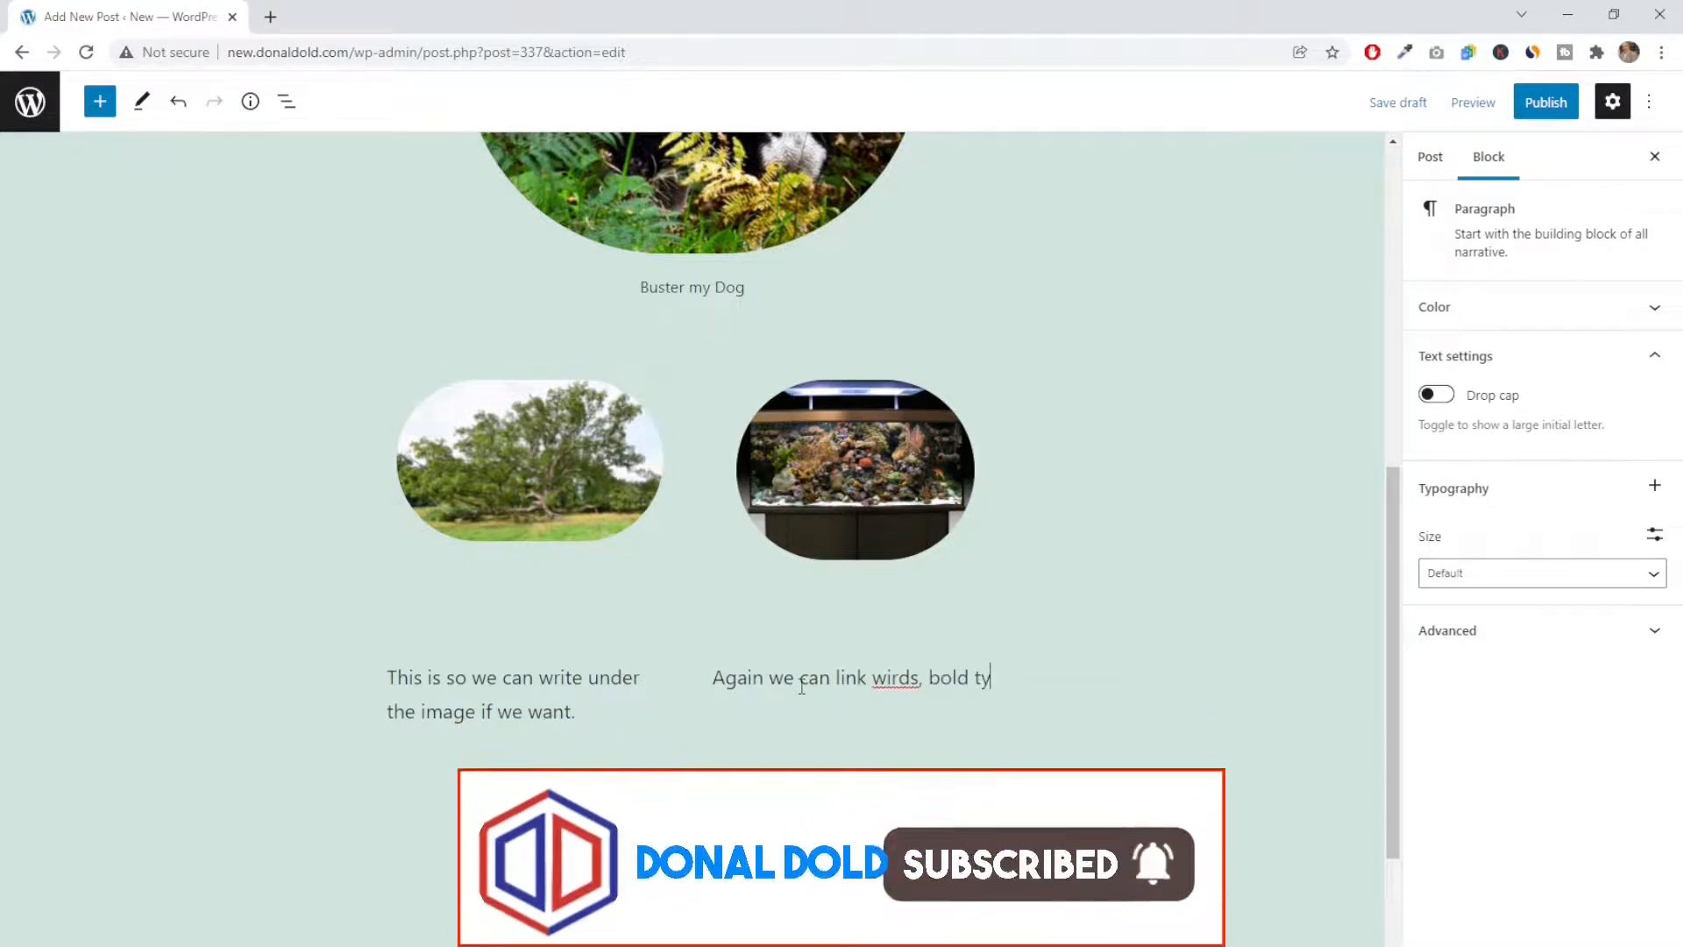
type("pe ect")
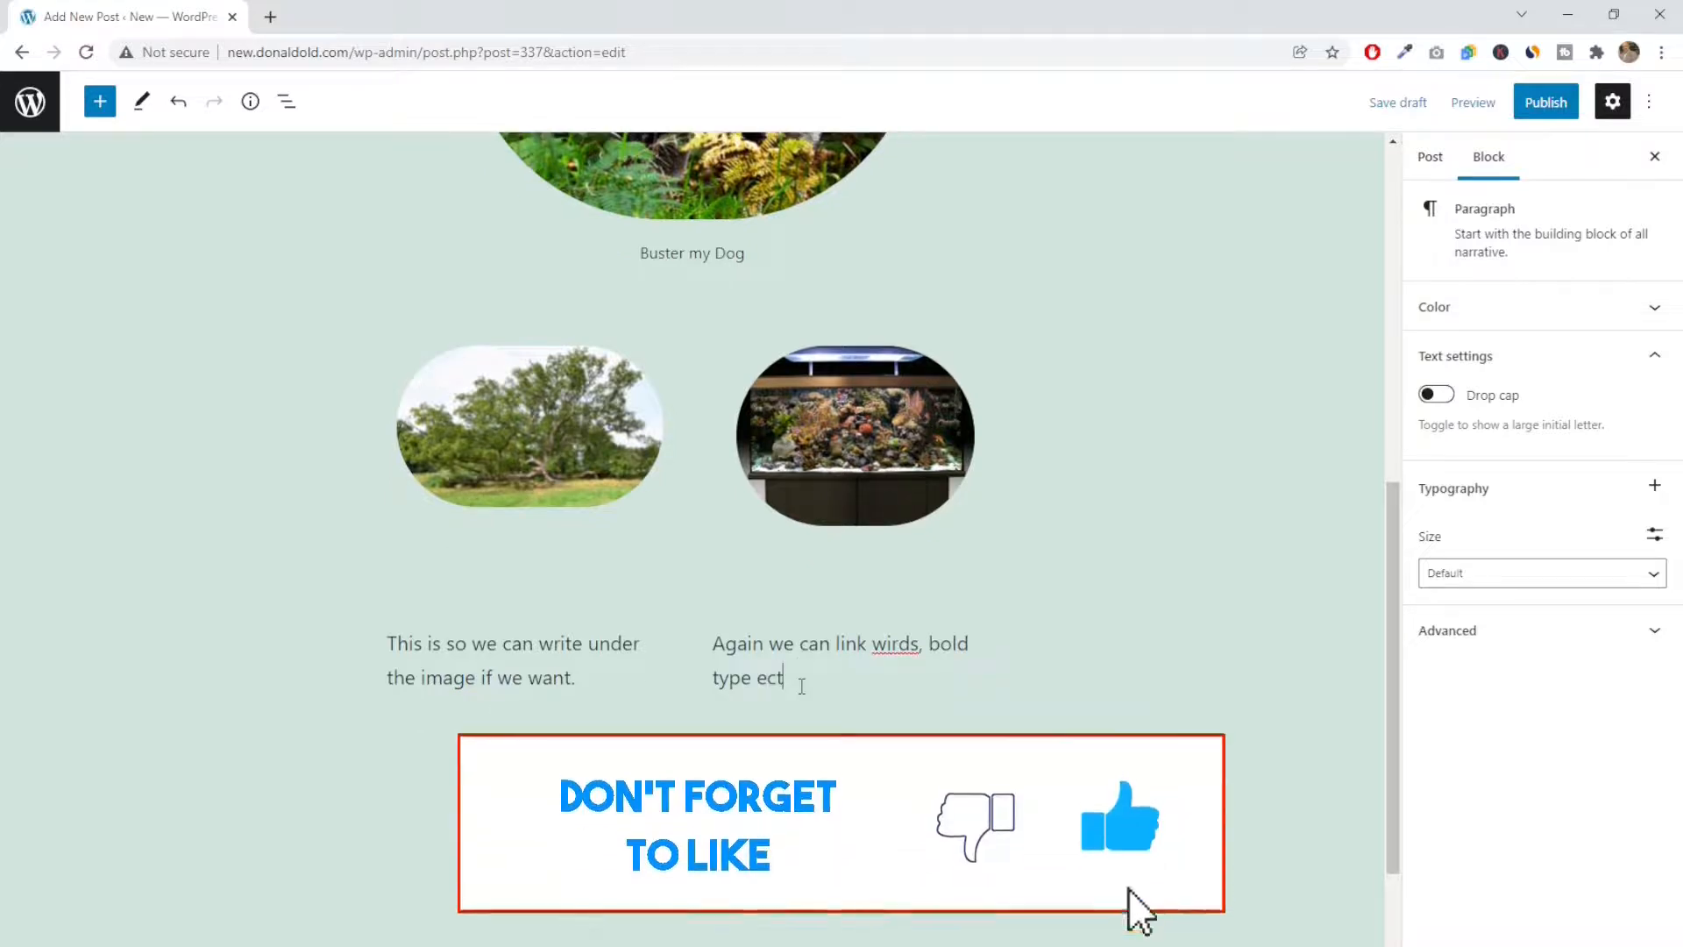
type(".")
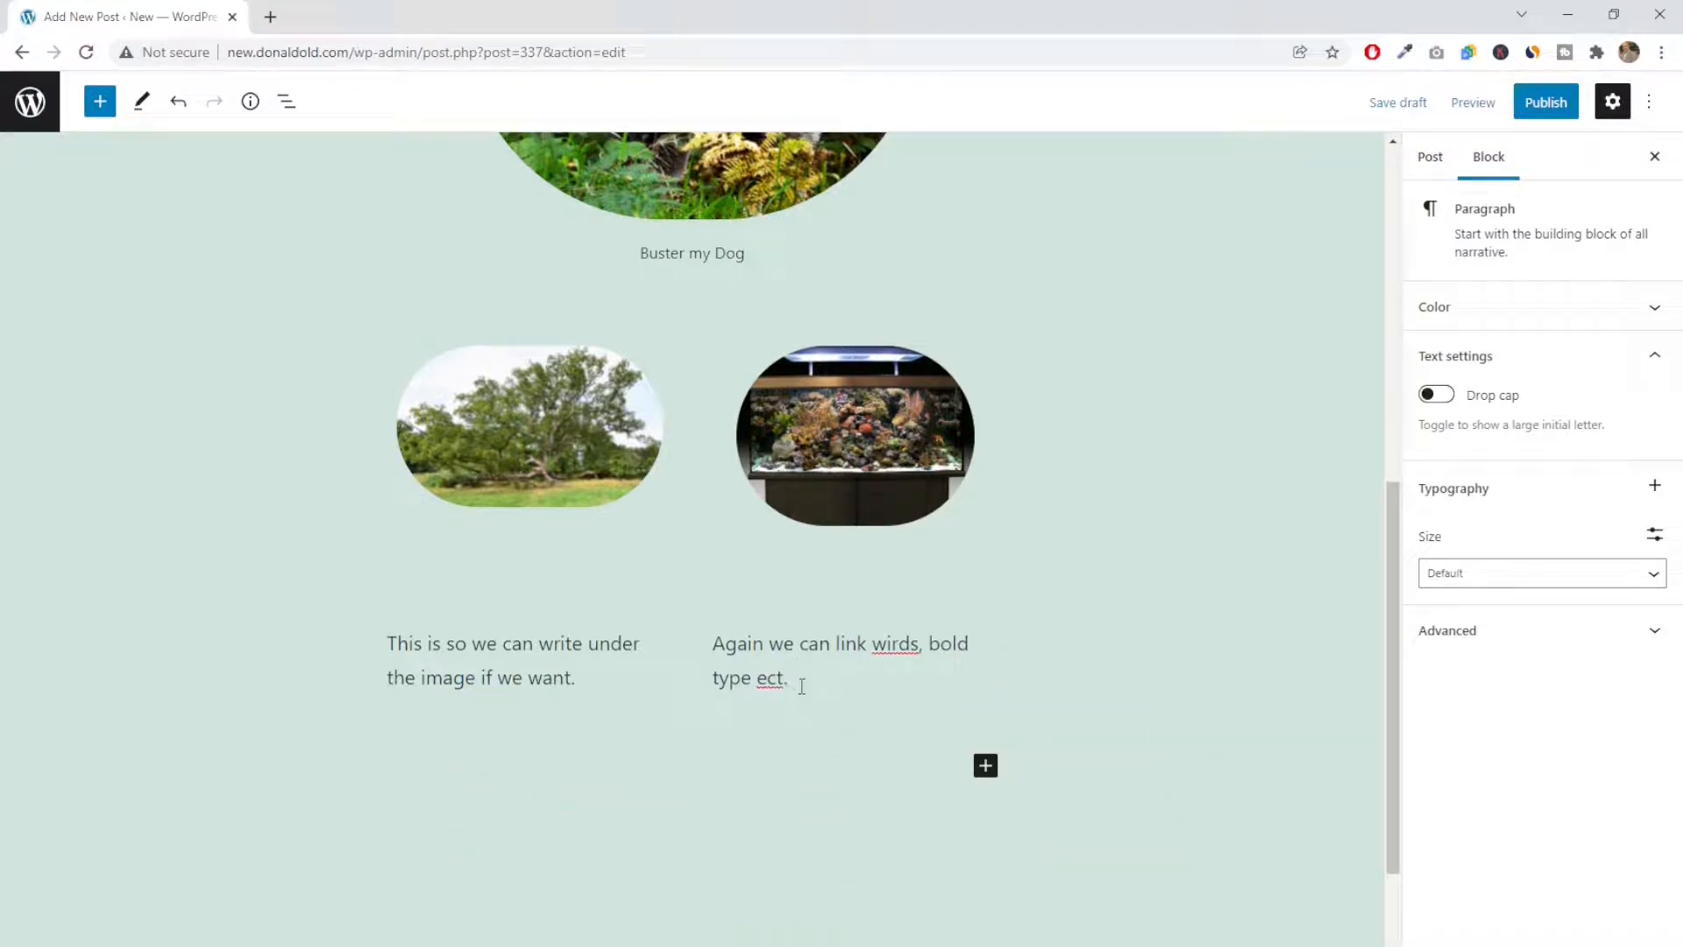
left_click(890, 644)
key("BackSpace")
type("o")
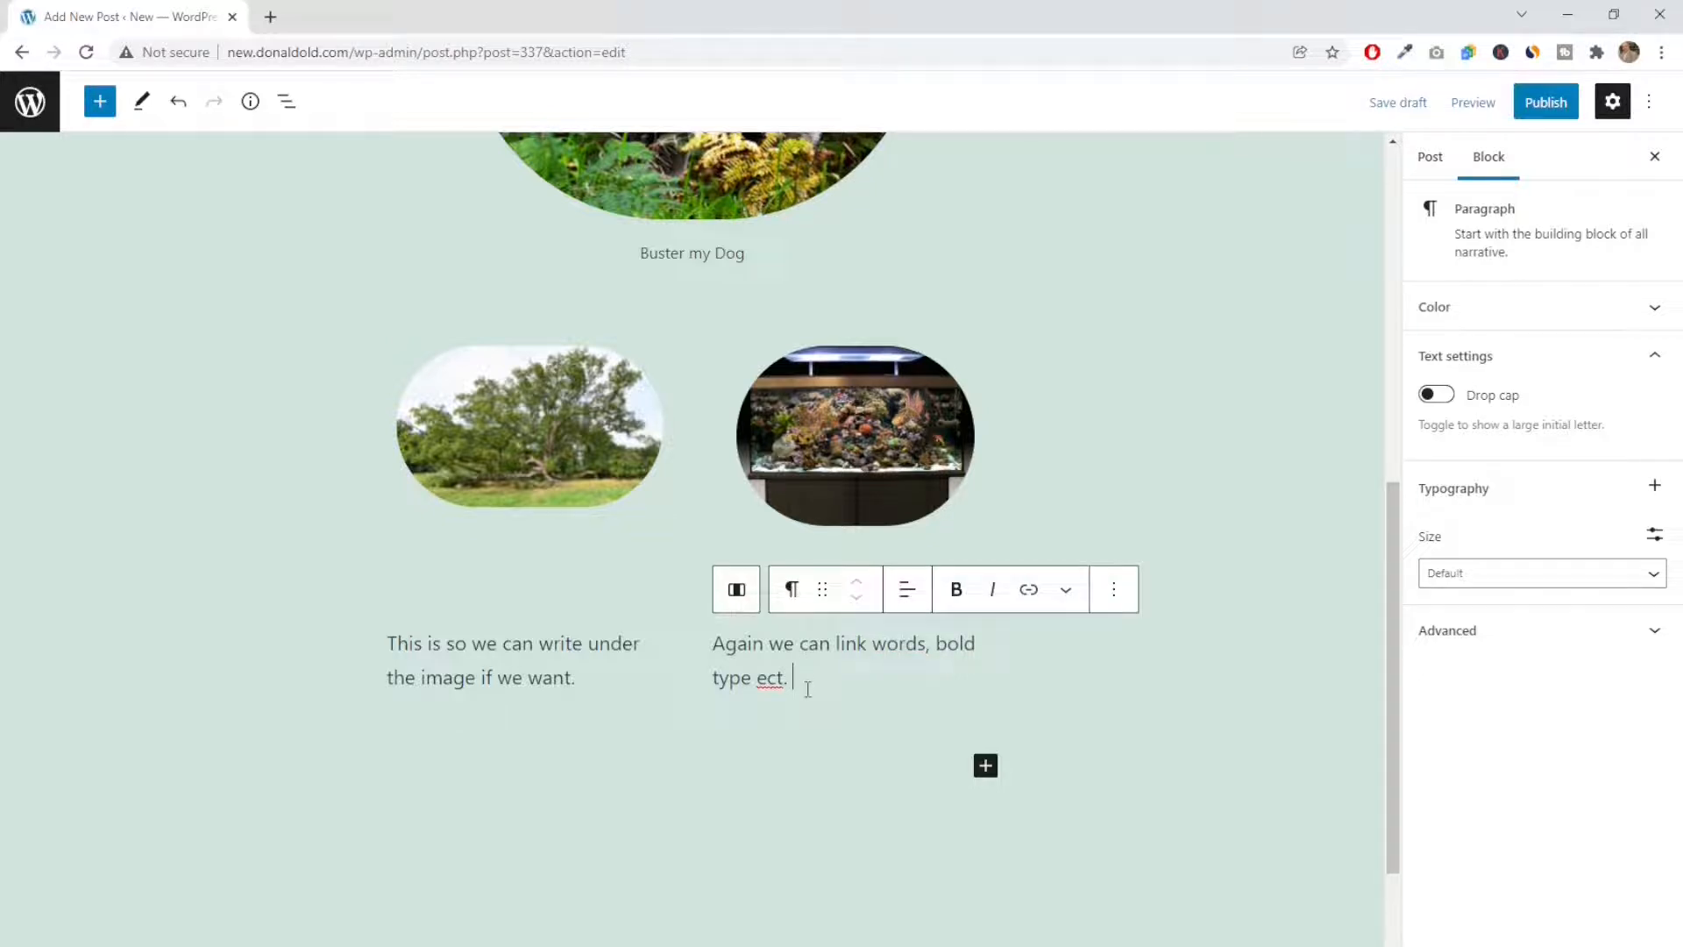
left_click_drag(836, 644, 868, 639)
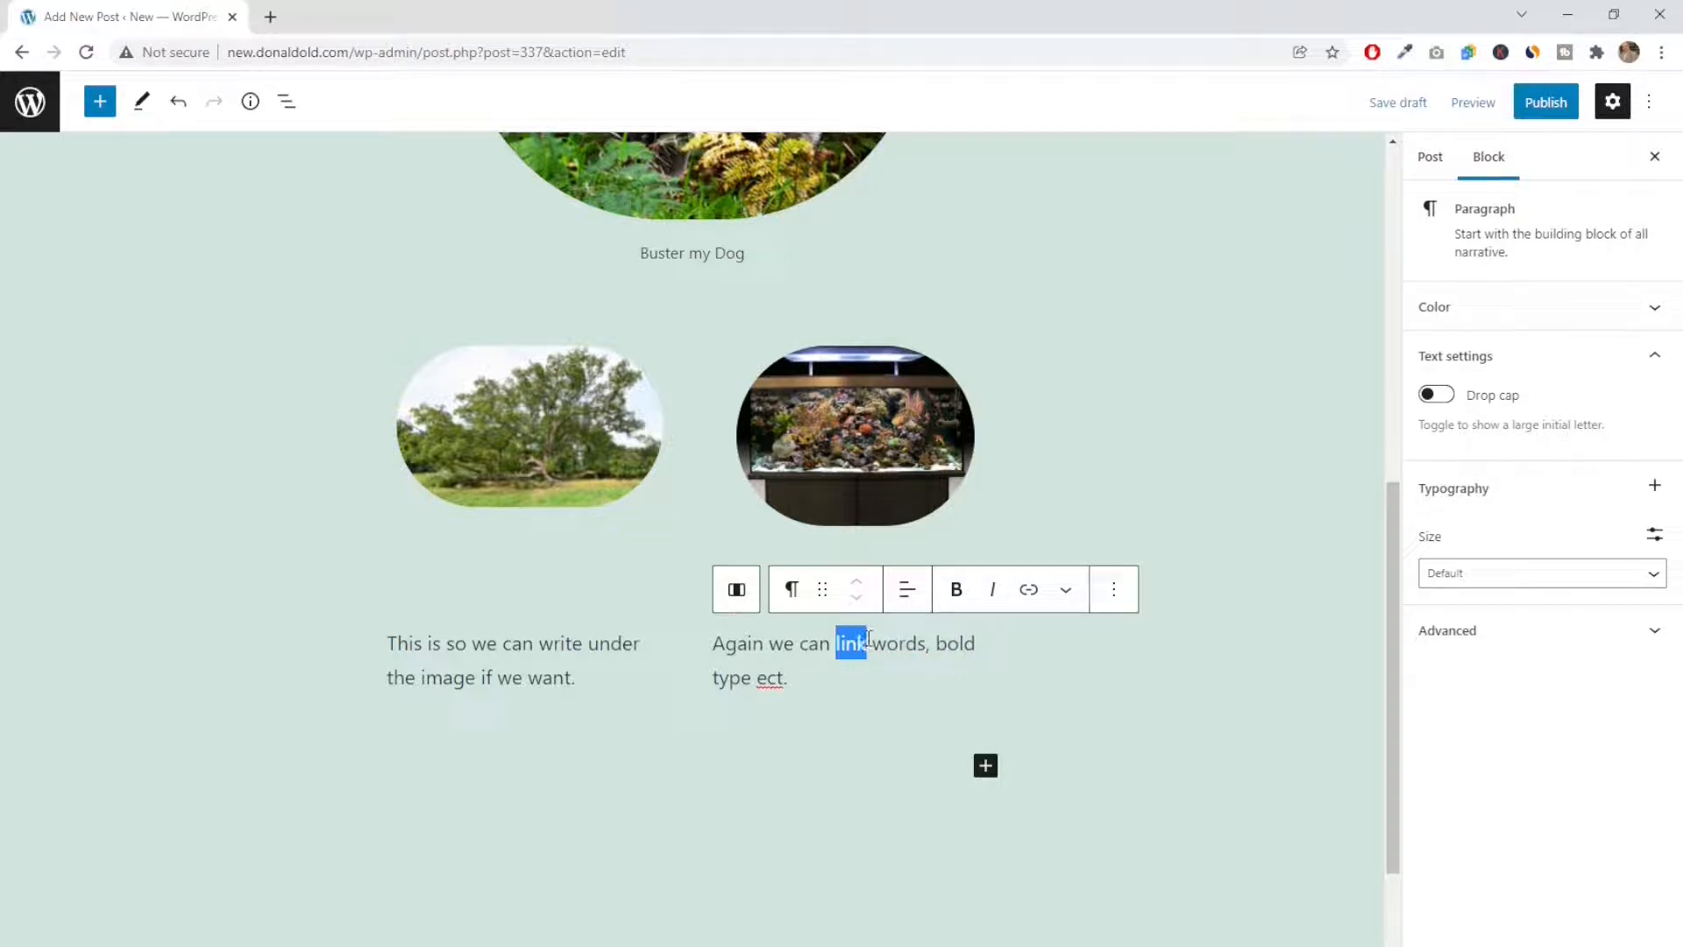
left_click(1030, 593)
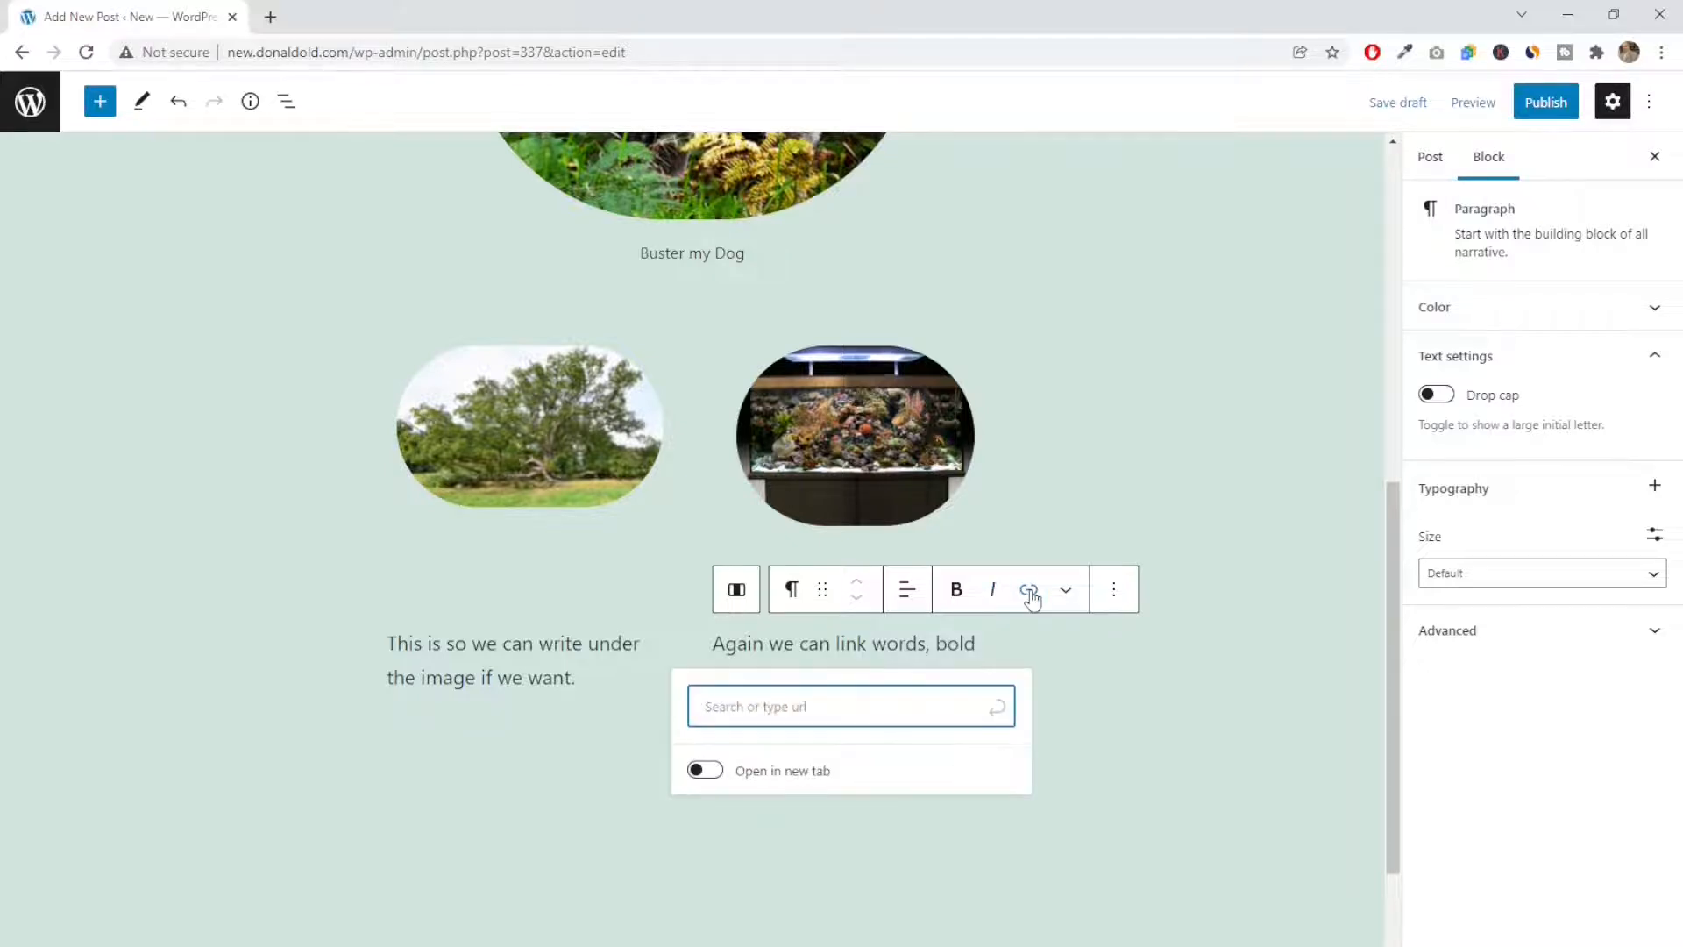
left_click(1057, 694)
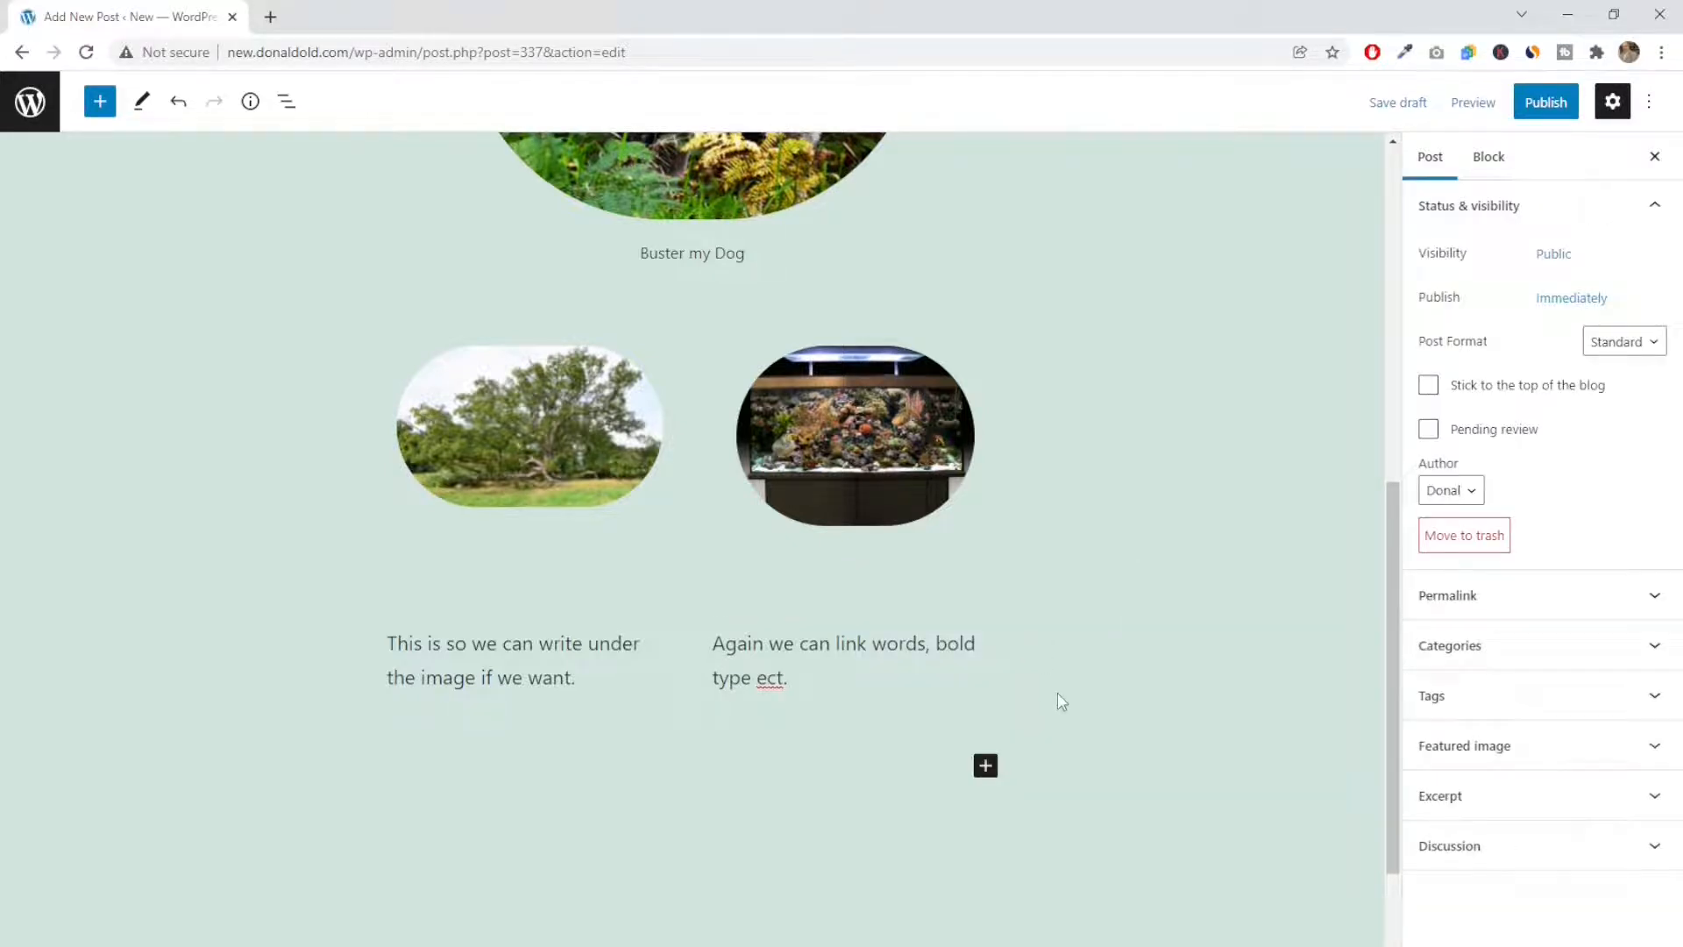
Make the word "can" bold in the paragraph under the aquarium image
left_click_drag(800, 650, 826, 646)
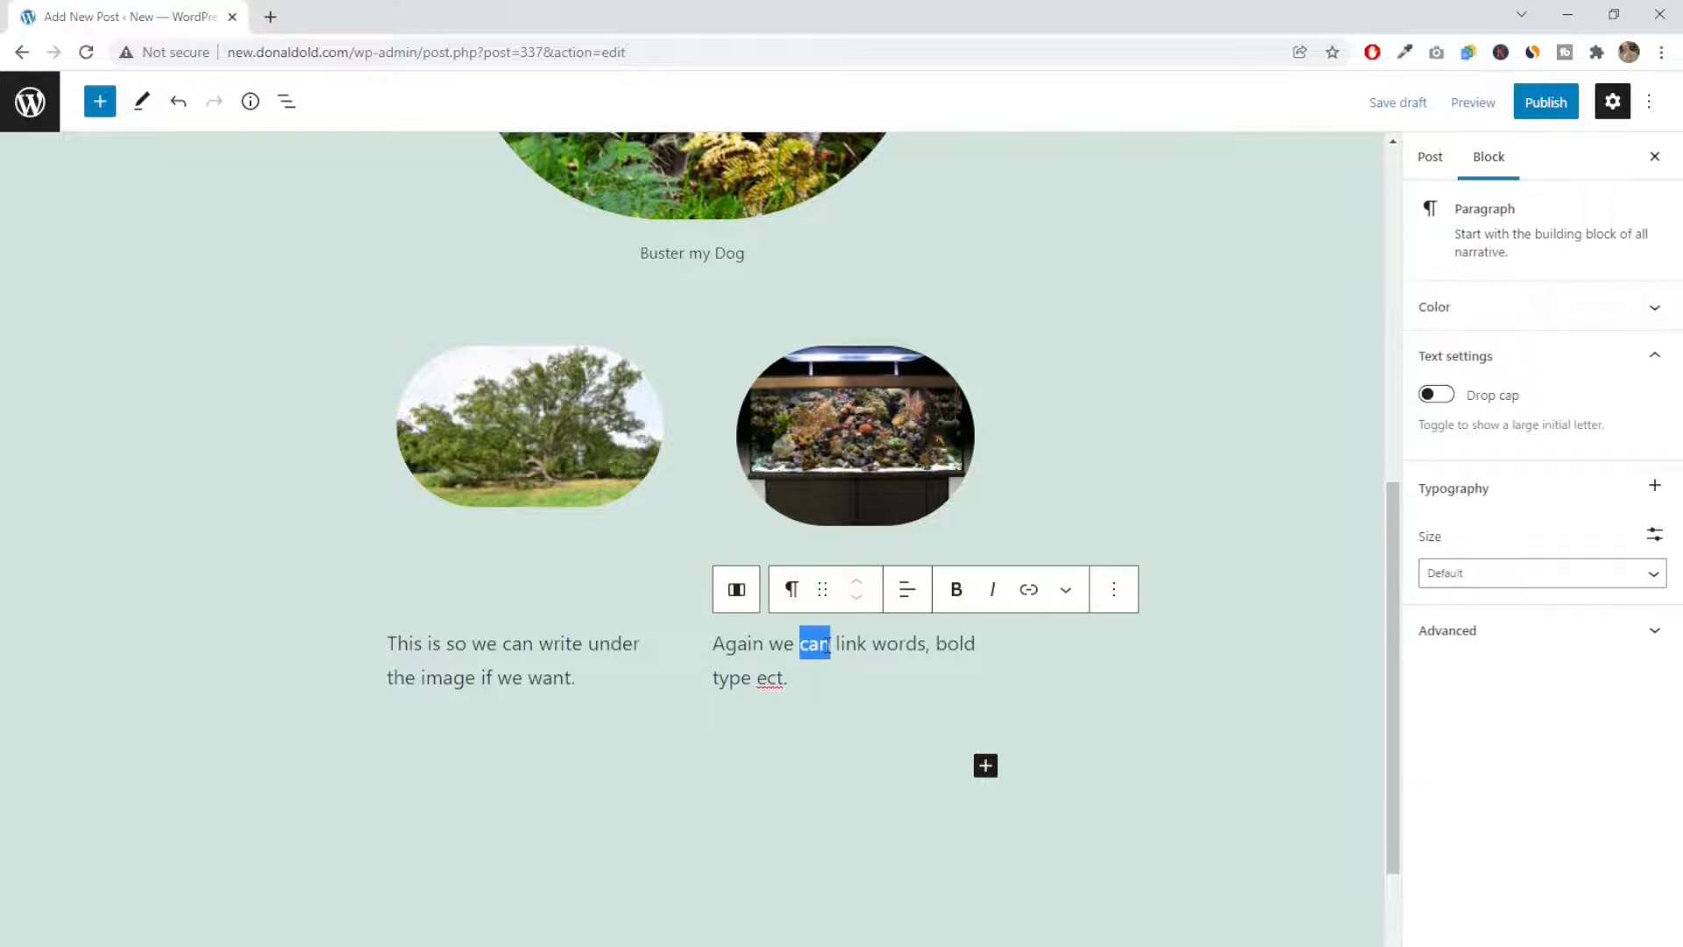
left_click(955, 590)
left_click(909, 678)
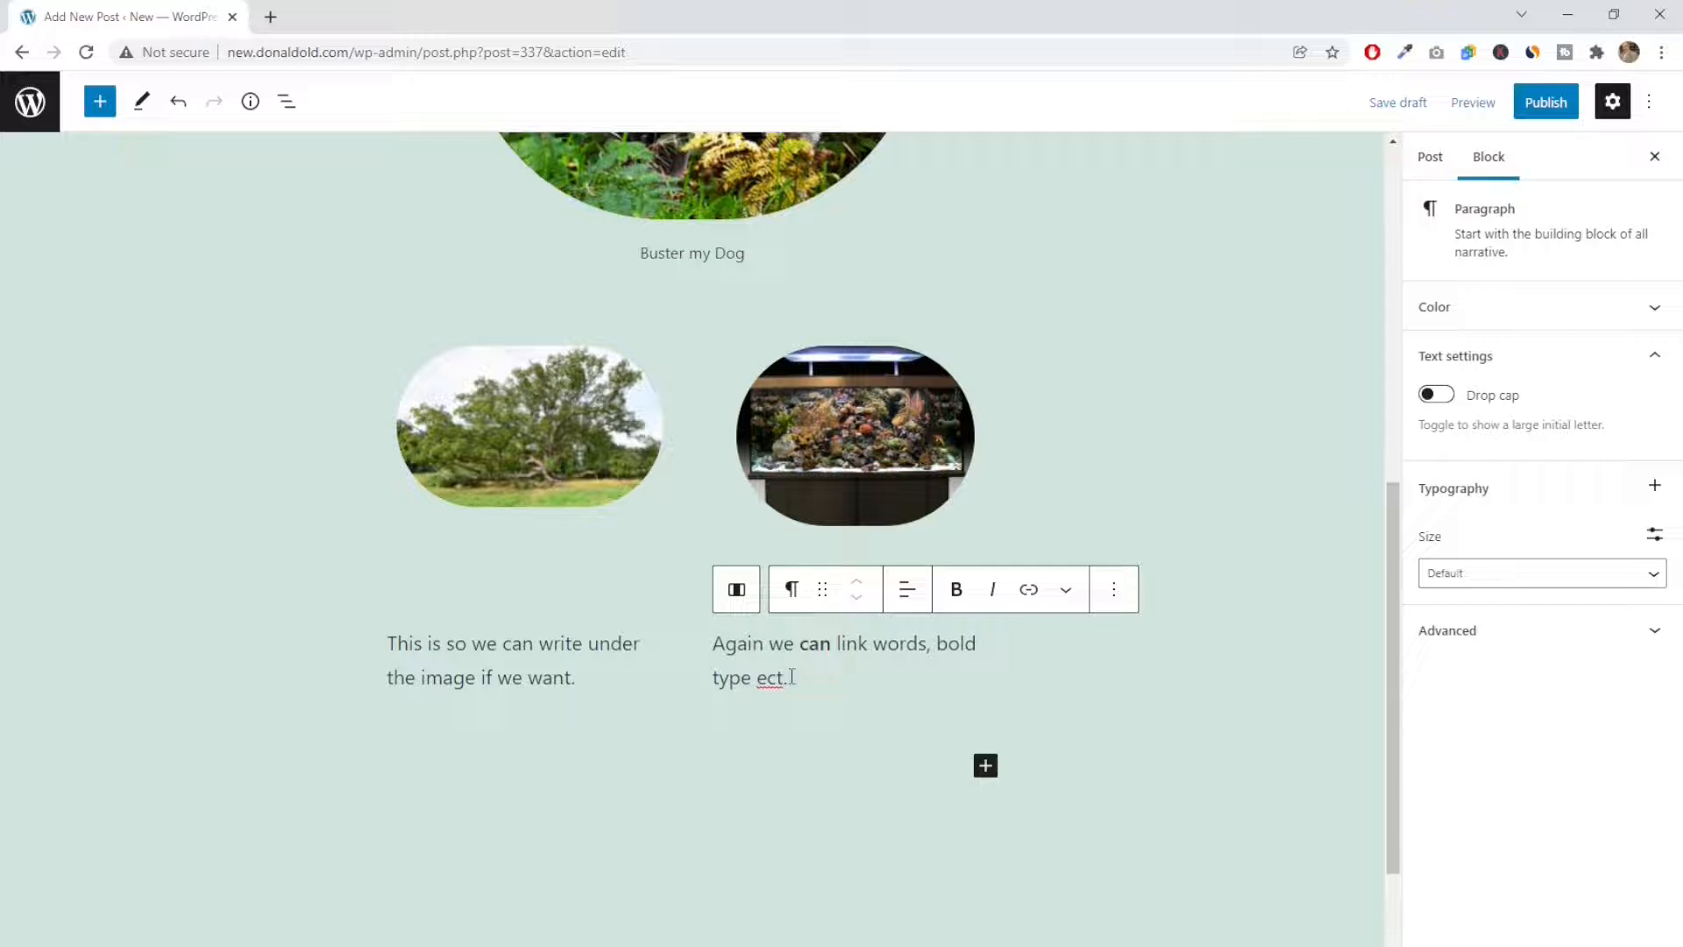
Center the text of both paragraphs, first under the aquarium image and then under the tree image
left_click_drag(792, 678, 713, 643)
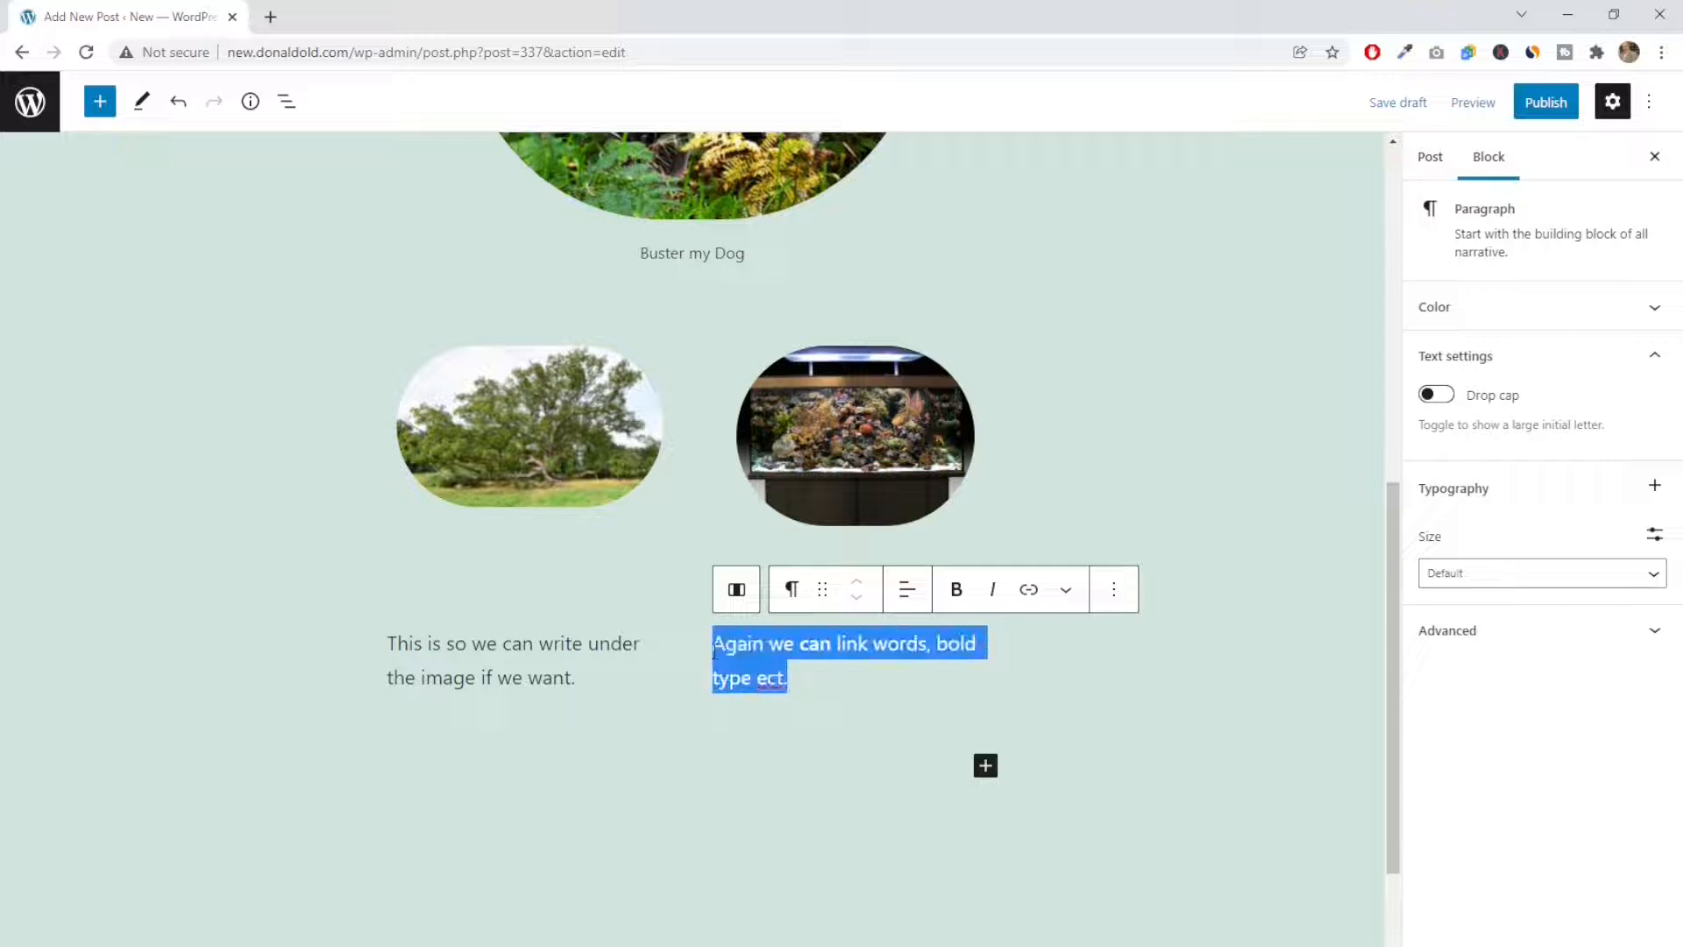
left_click(907, 596)
left_click(967, 690)
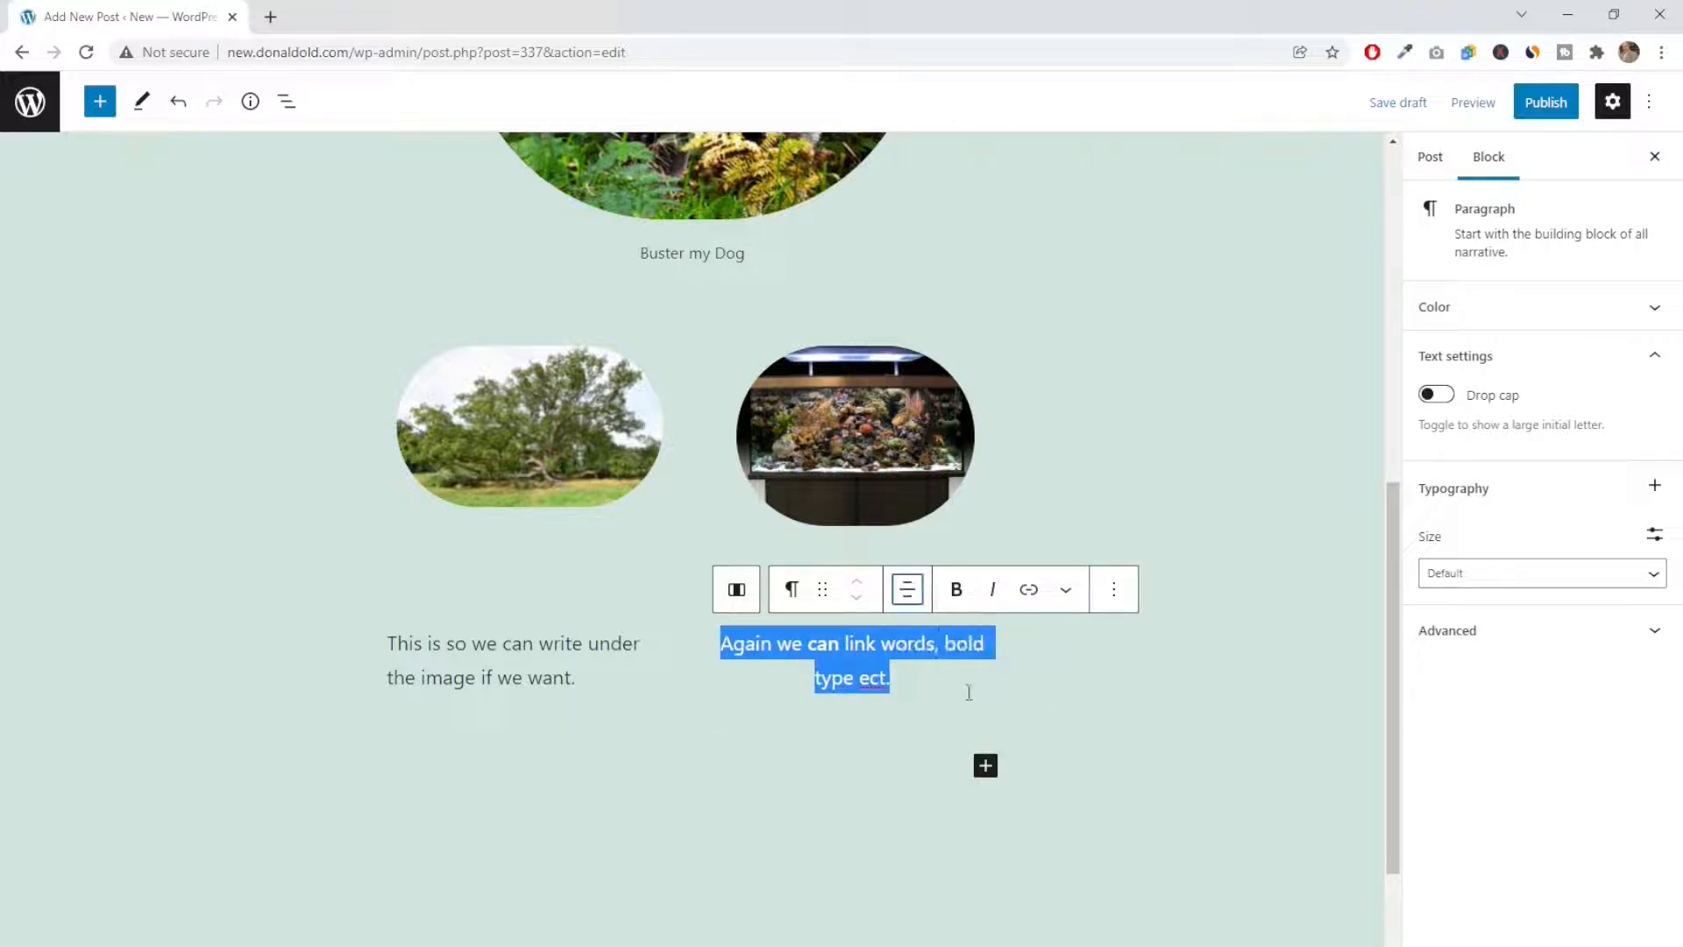
left_click(695, 746)
left_click_drag(582, 680, 390, 644)
left_click(581, 589)
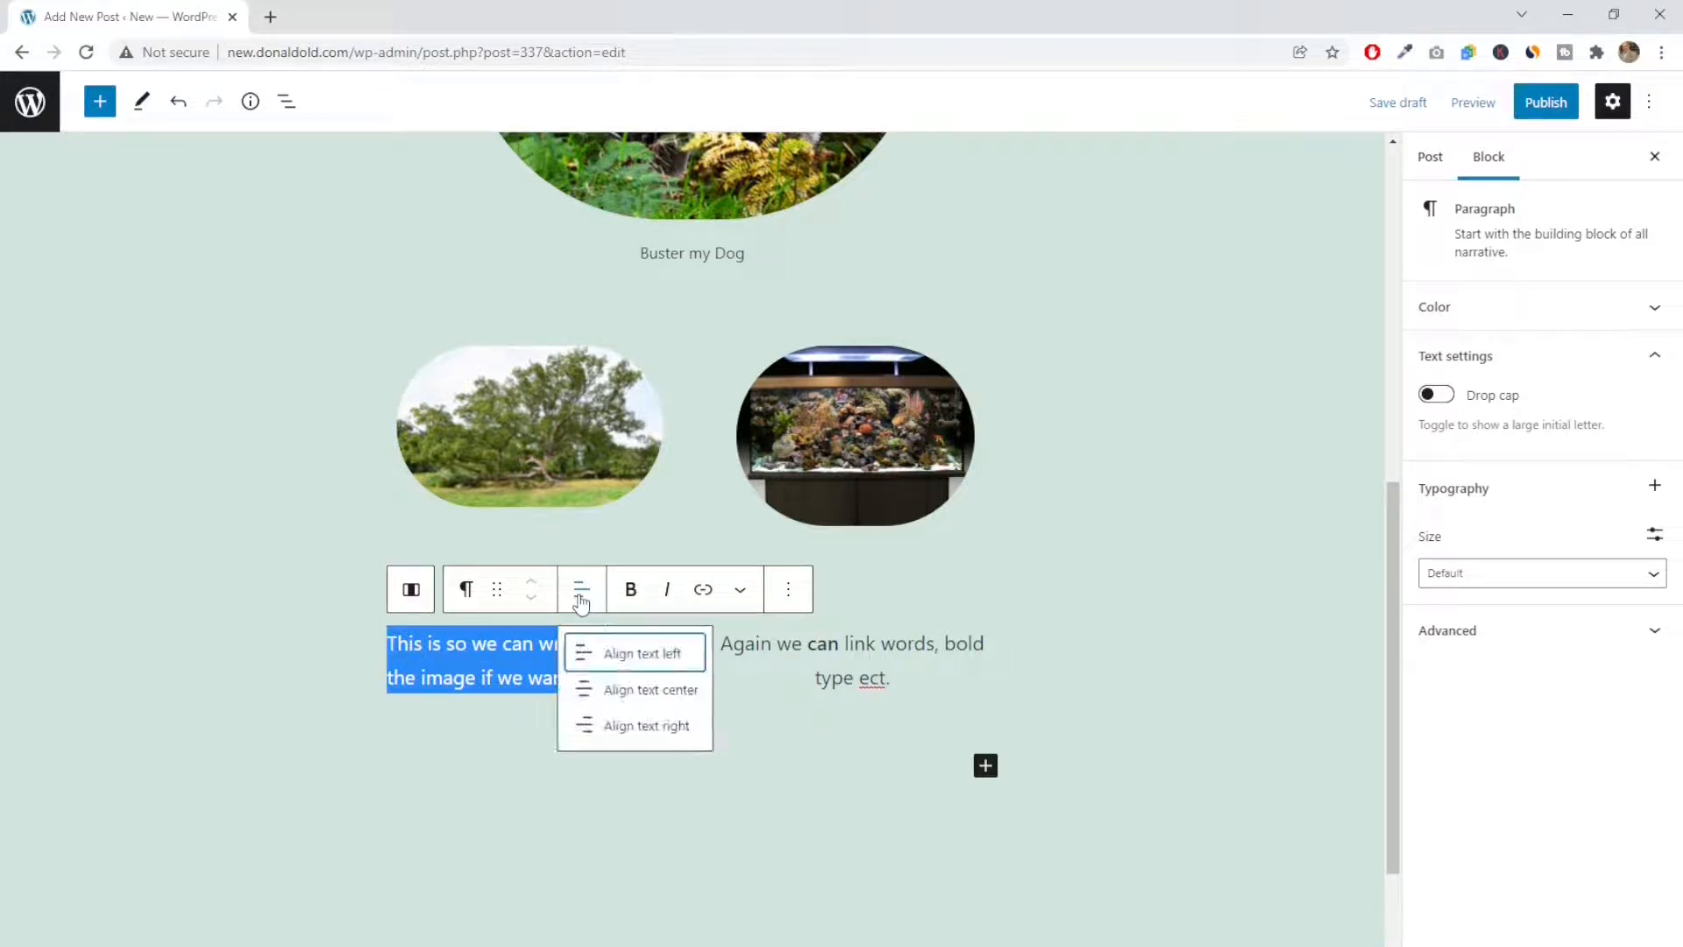
left_click(633, 693)
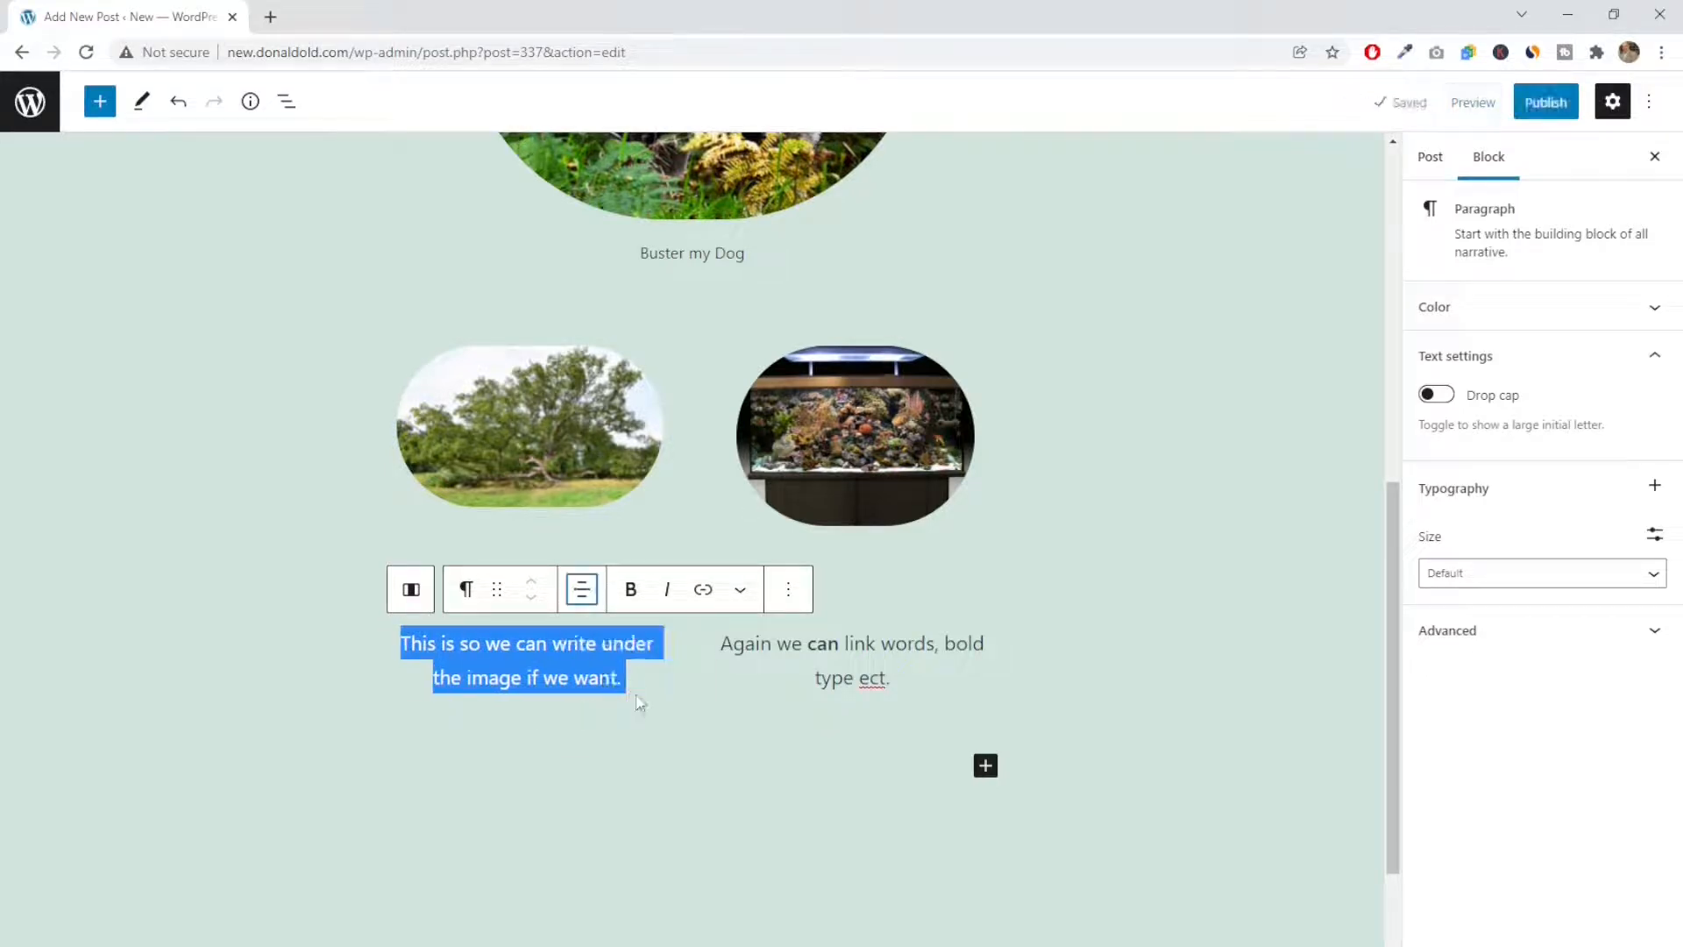
left_click(639, 701)
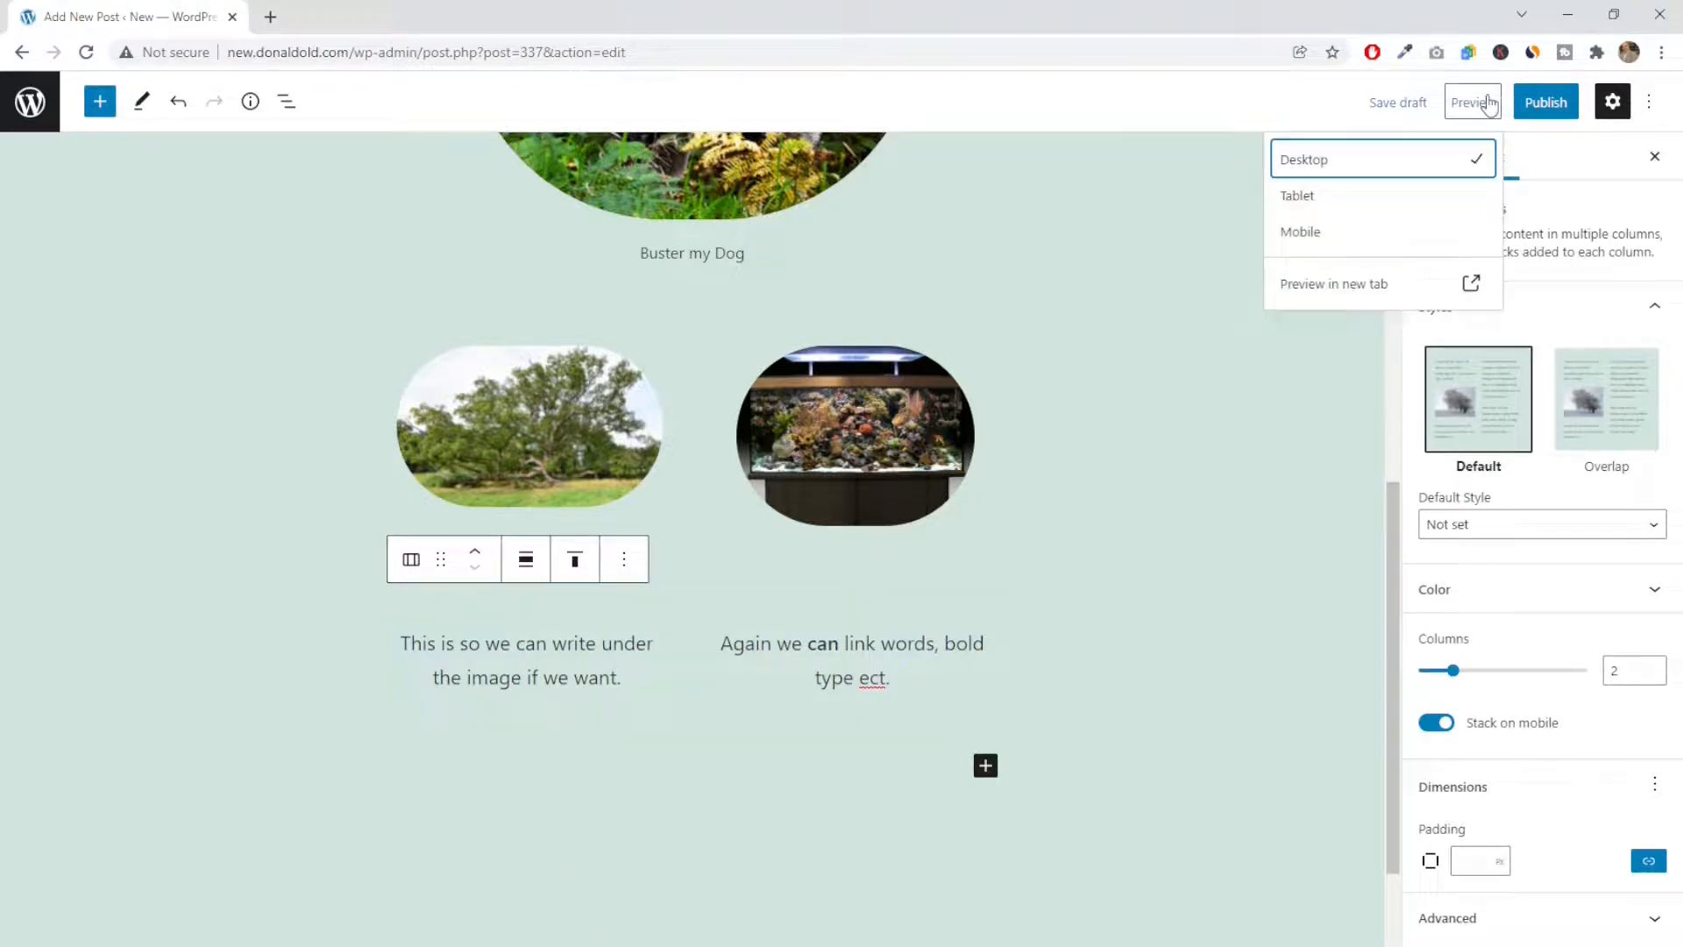
Preview the post in a new tab and examine the centered paragraphs beneath the two column images
left_click(1315, 289)
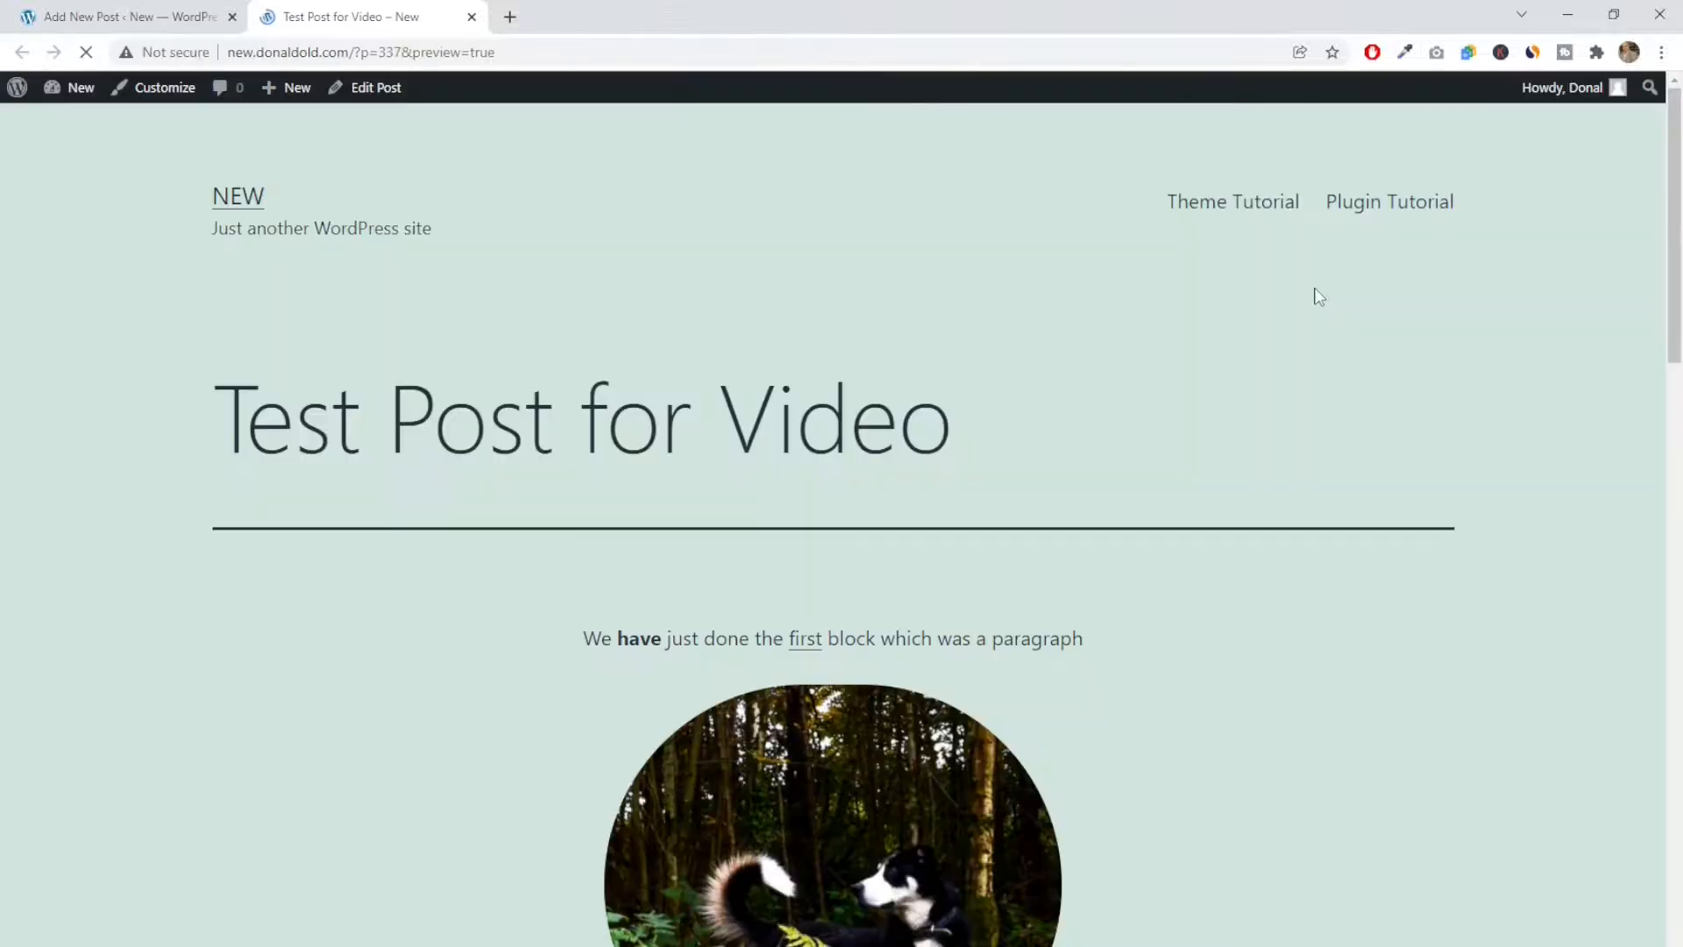
scroll(1280, 360, "down", 3)
scroll(1280, 357, "down", 5)
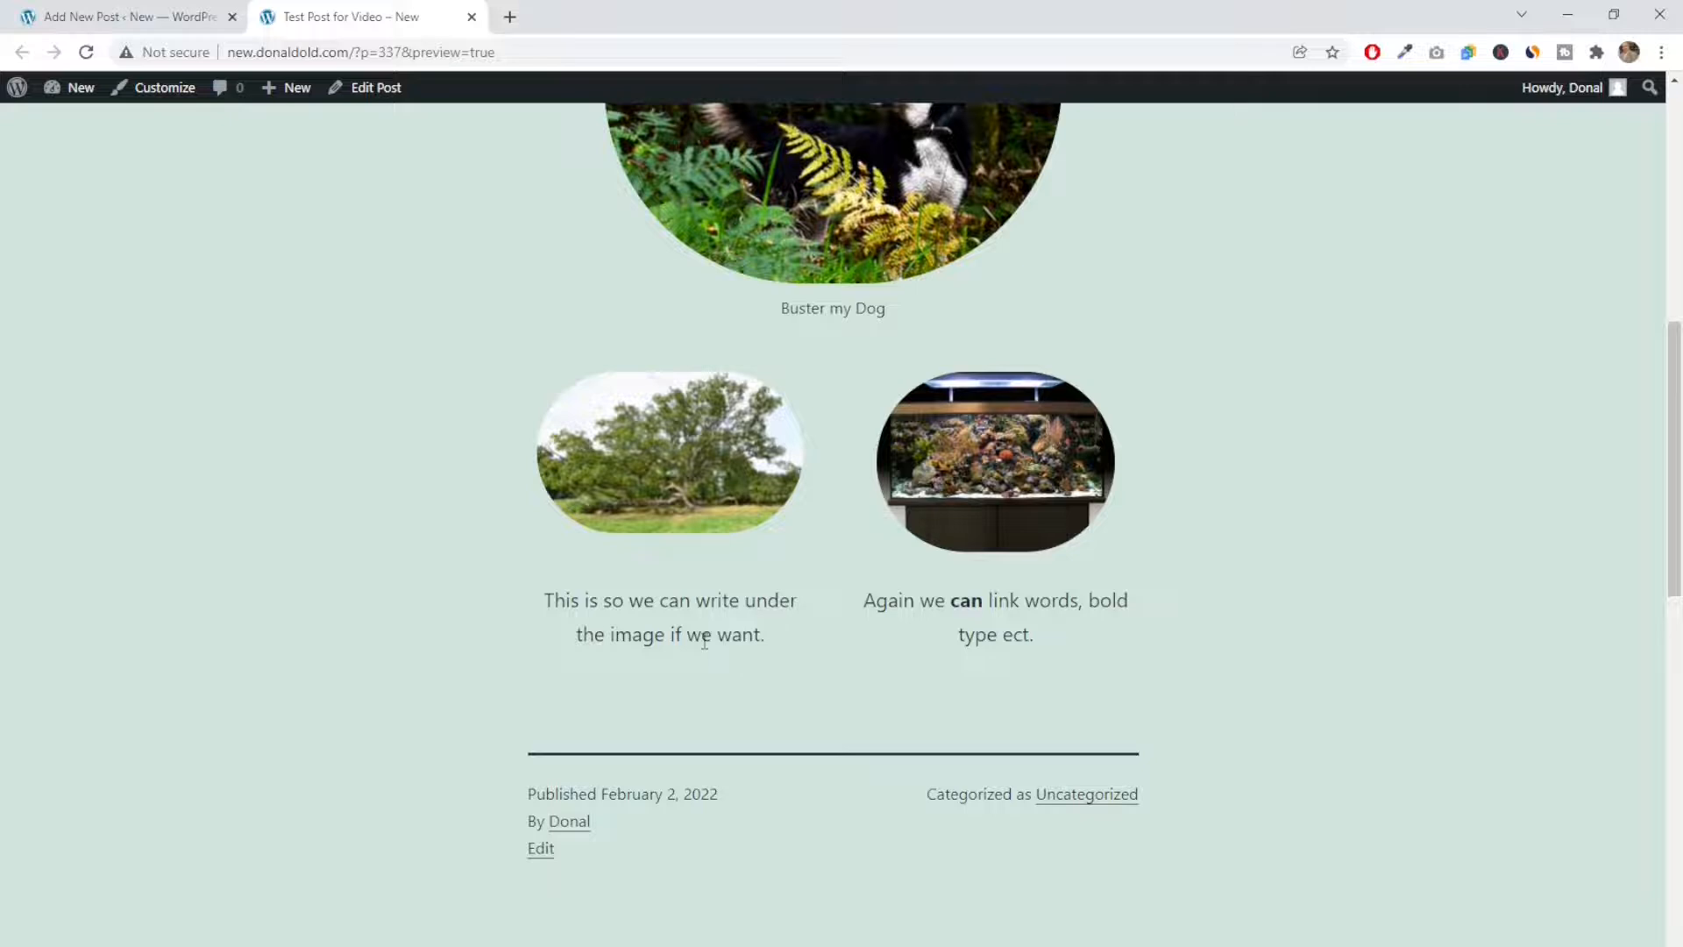
scroll(517, 654, "down", 3)
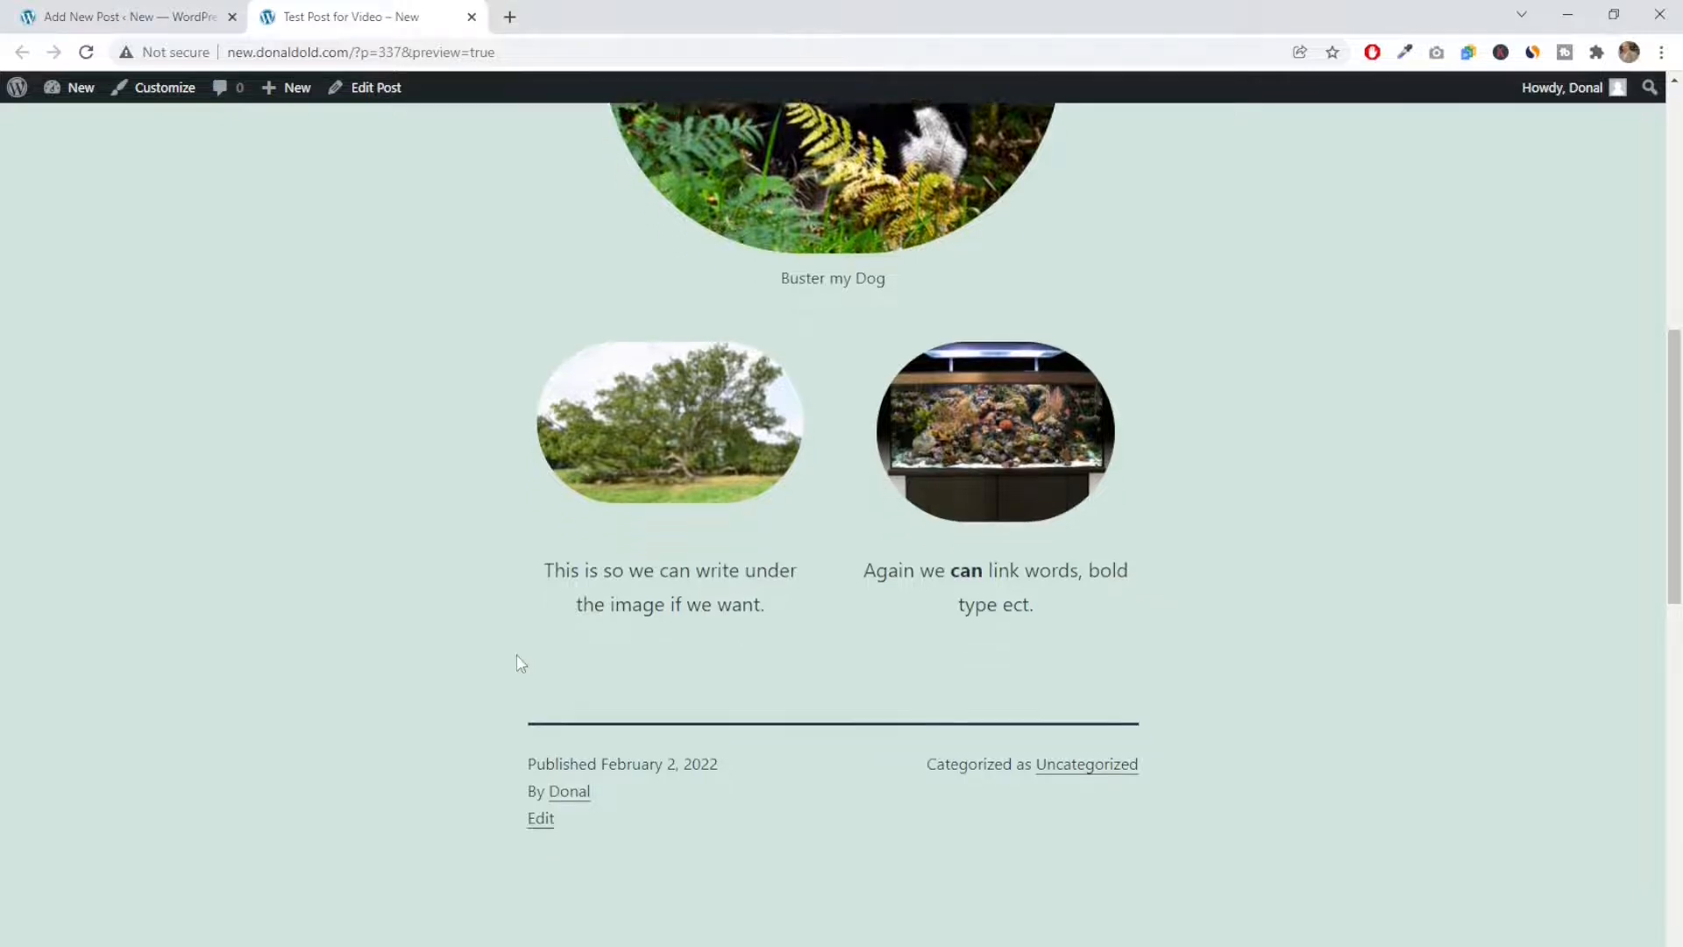
Return to the post editor and insert a Classic block below the two-column text
scroll(473, 614, "up", 7)
left_click(132, 20)
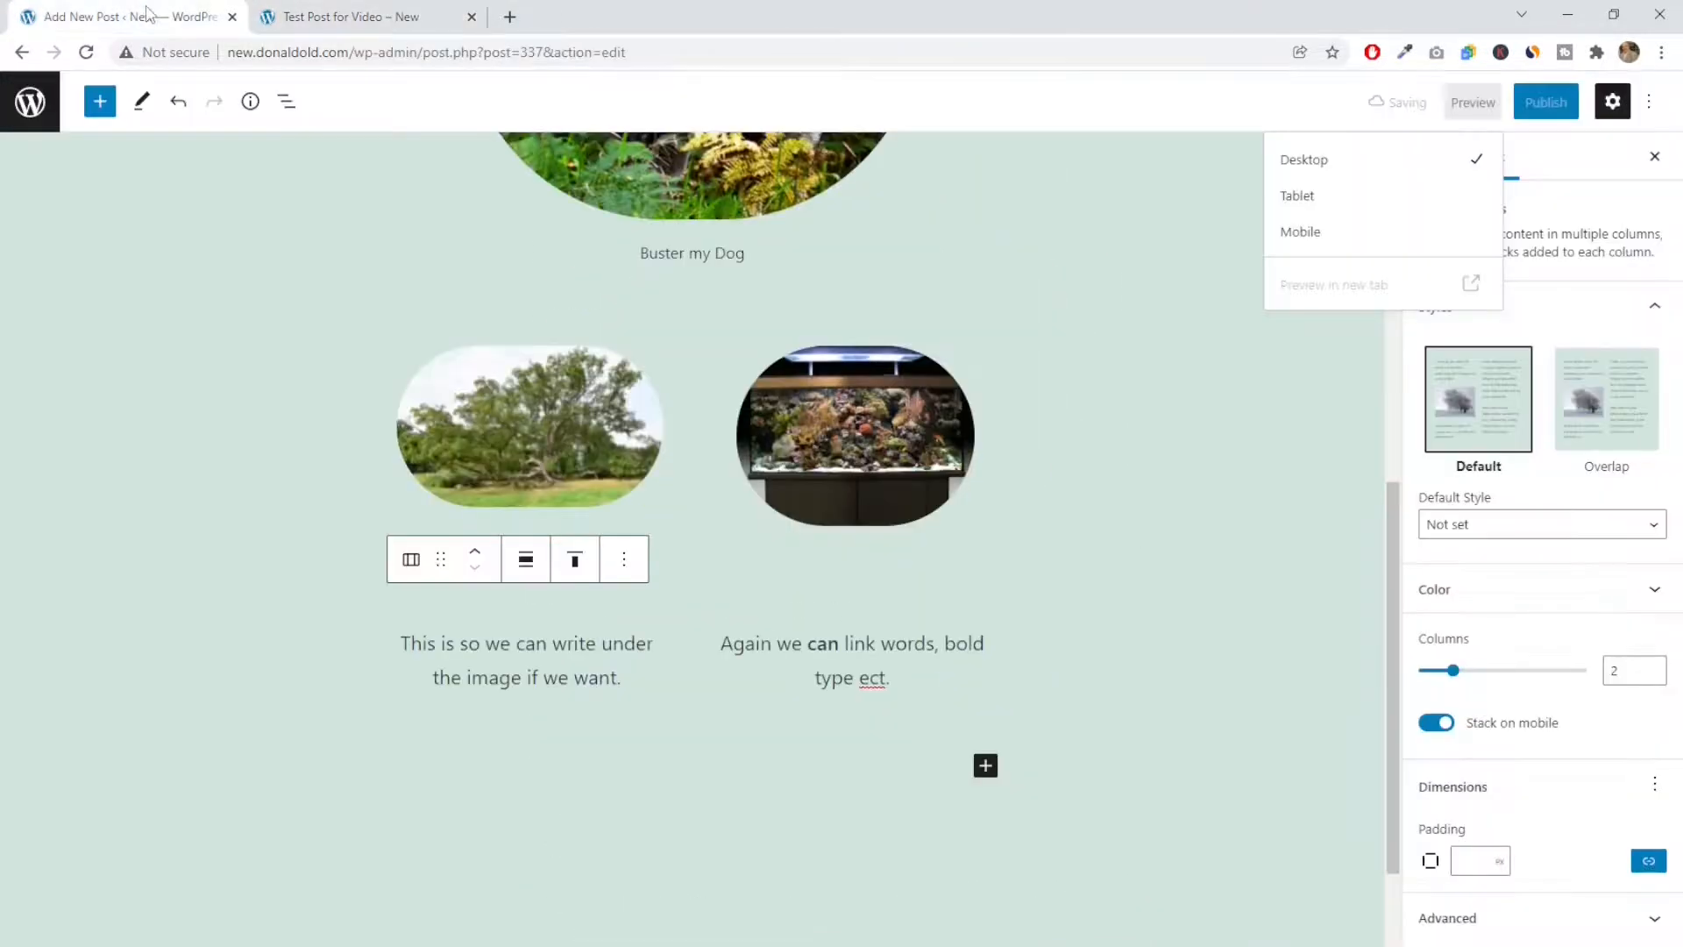
scroll(679, 665, "down", 1)
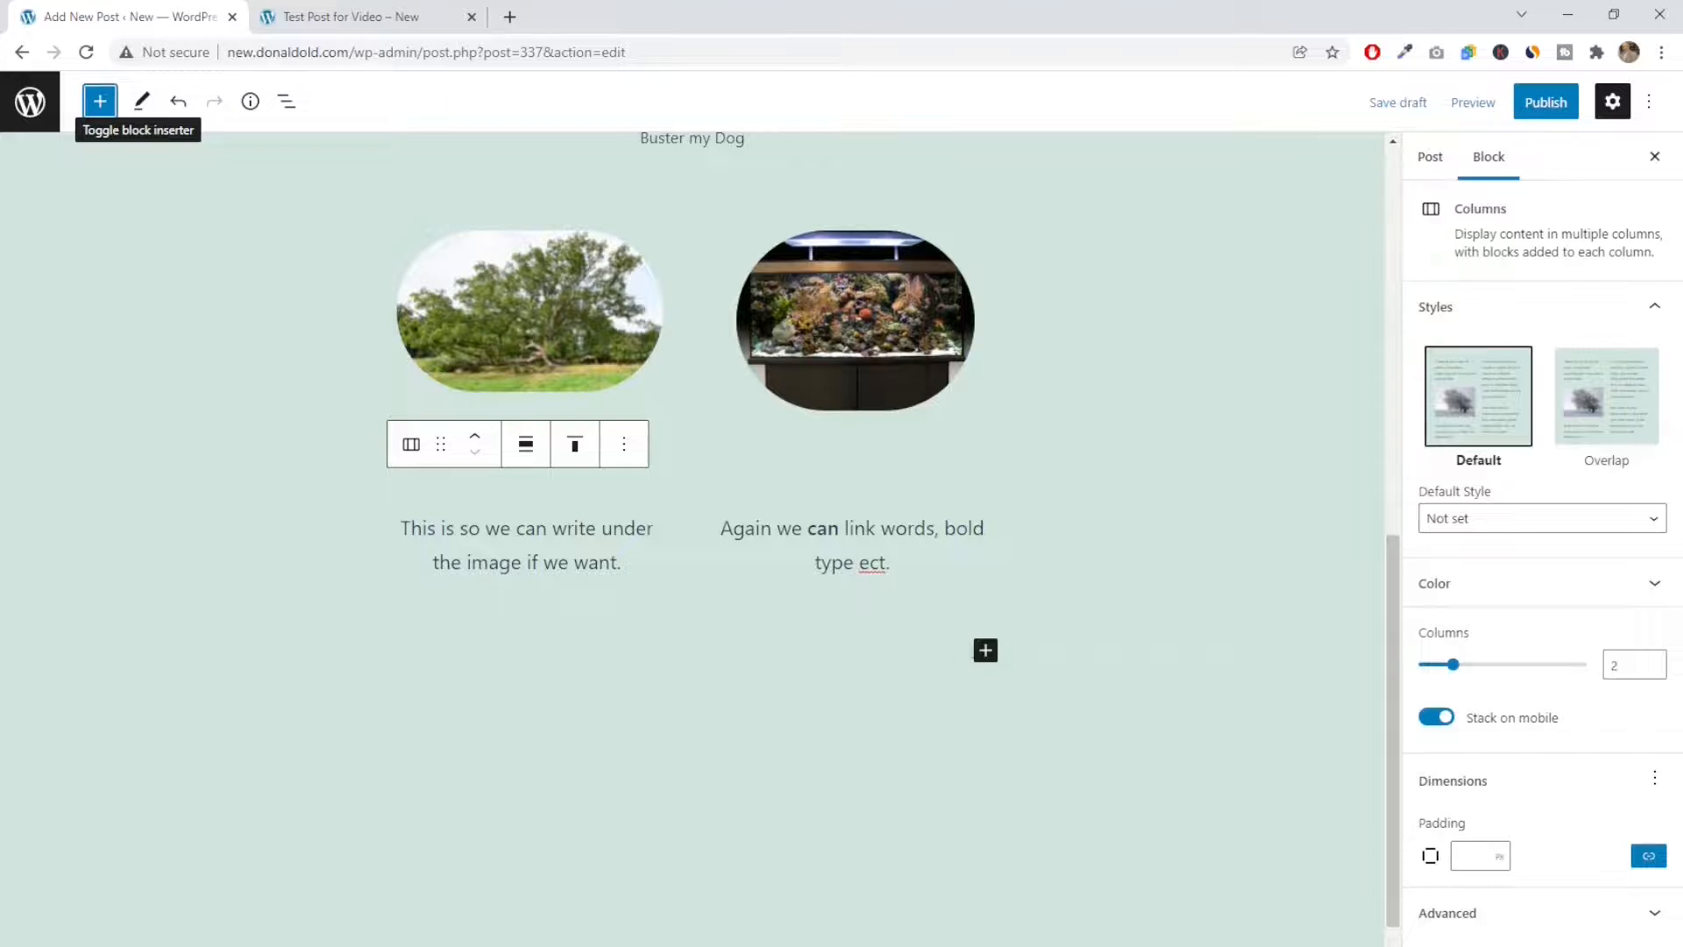
left_click(987, 654)
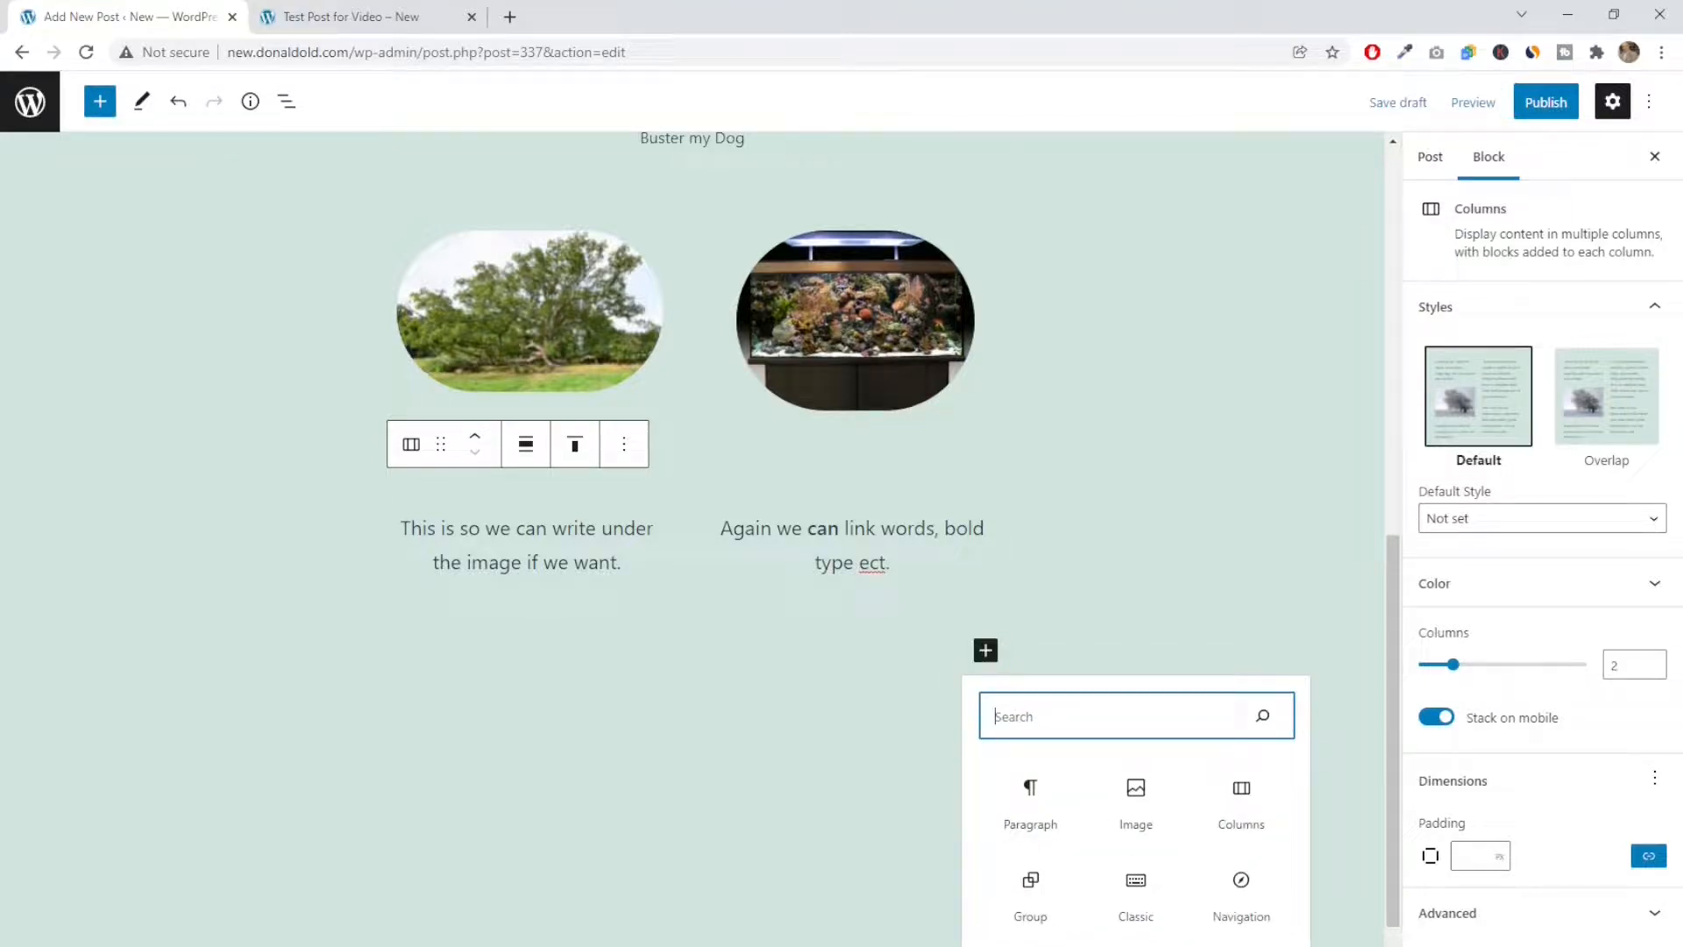
left_click(1136, 945)
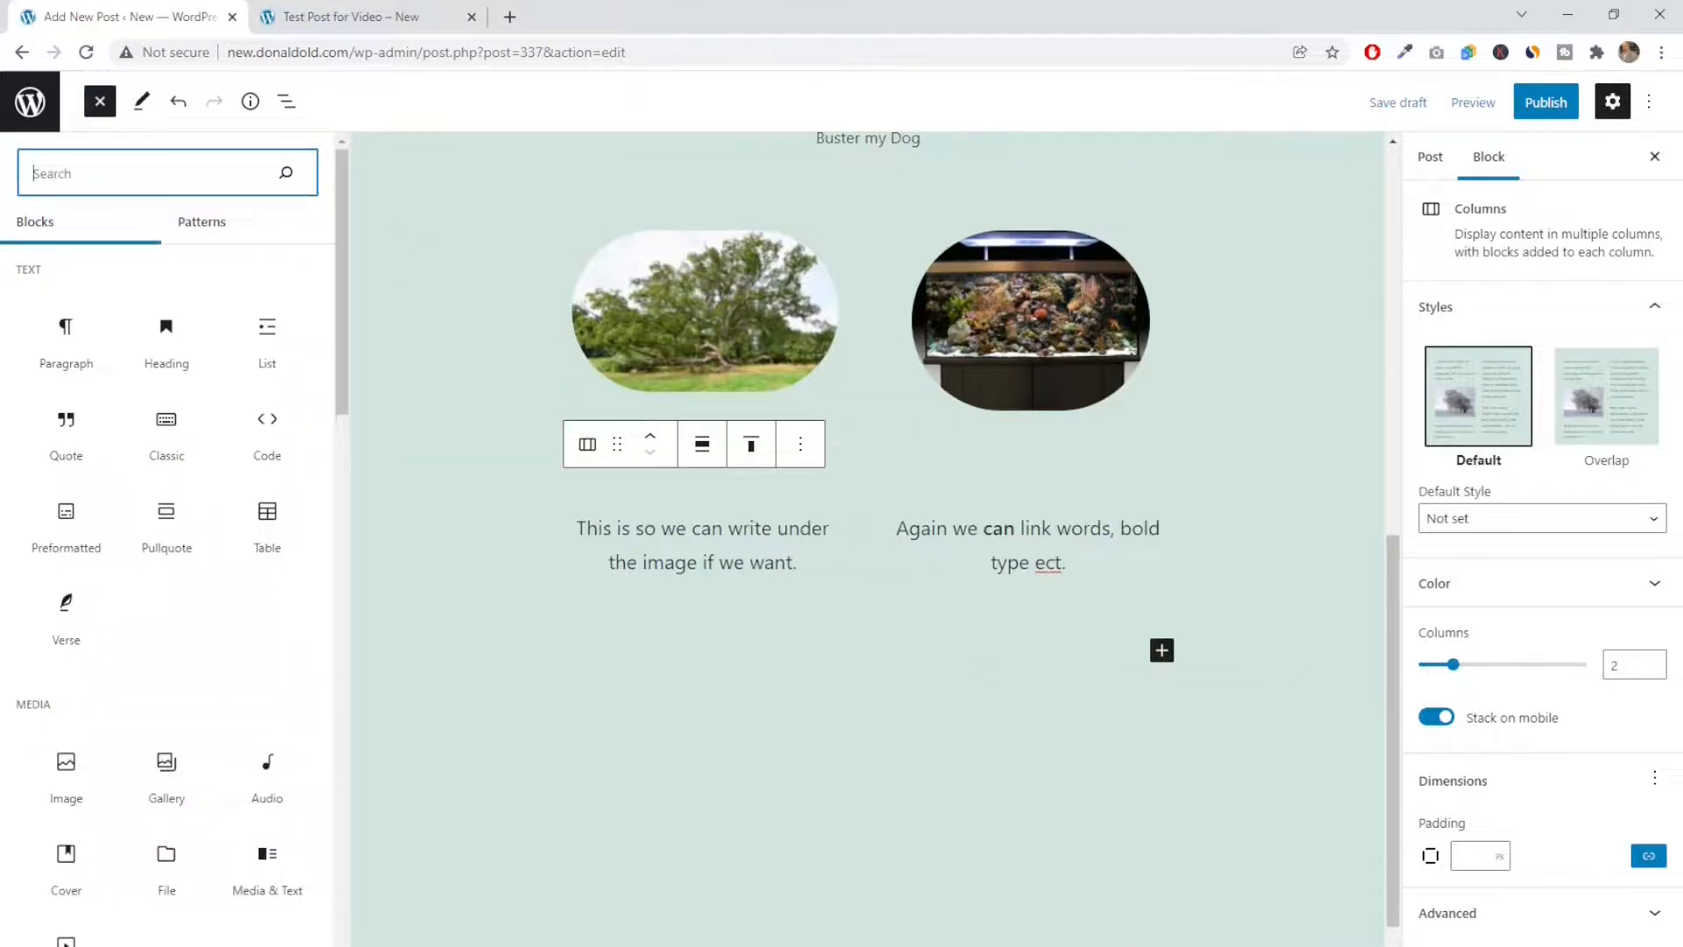
mouse_move(73, 377)
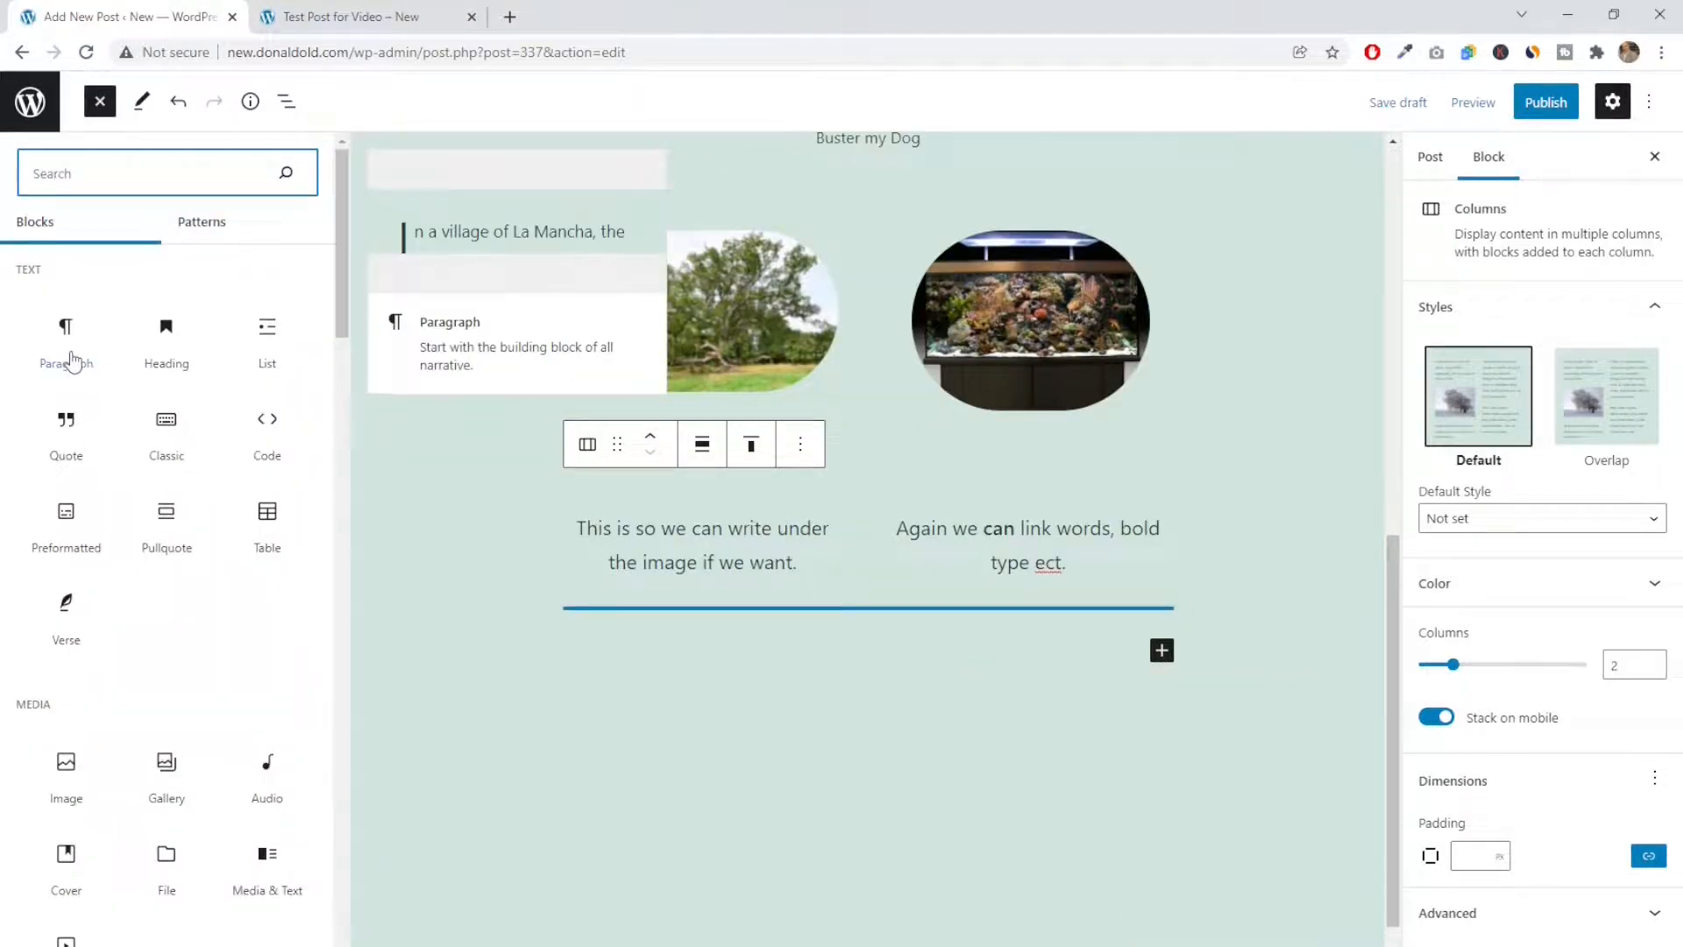
mouse_move(232, 333)
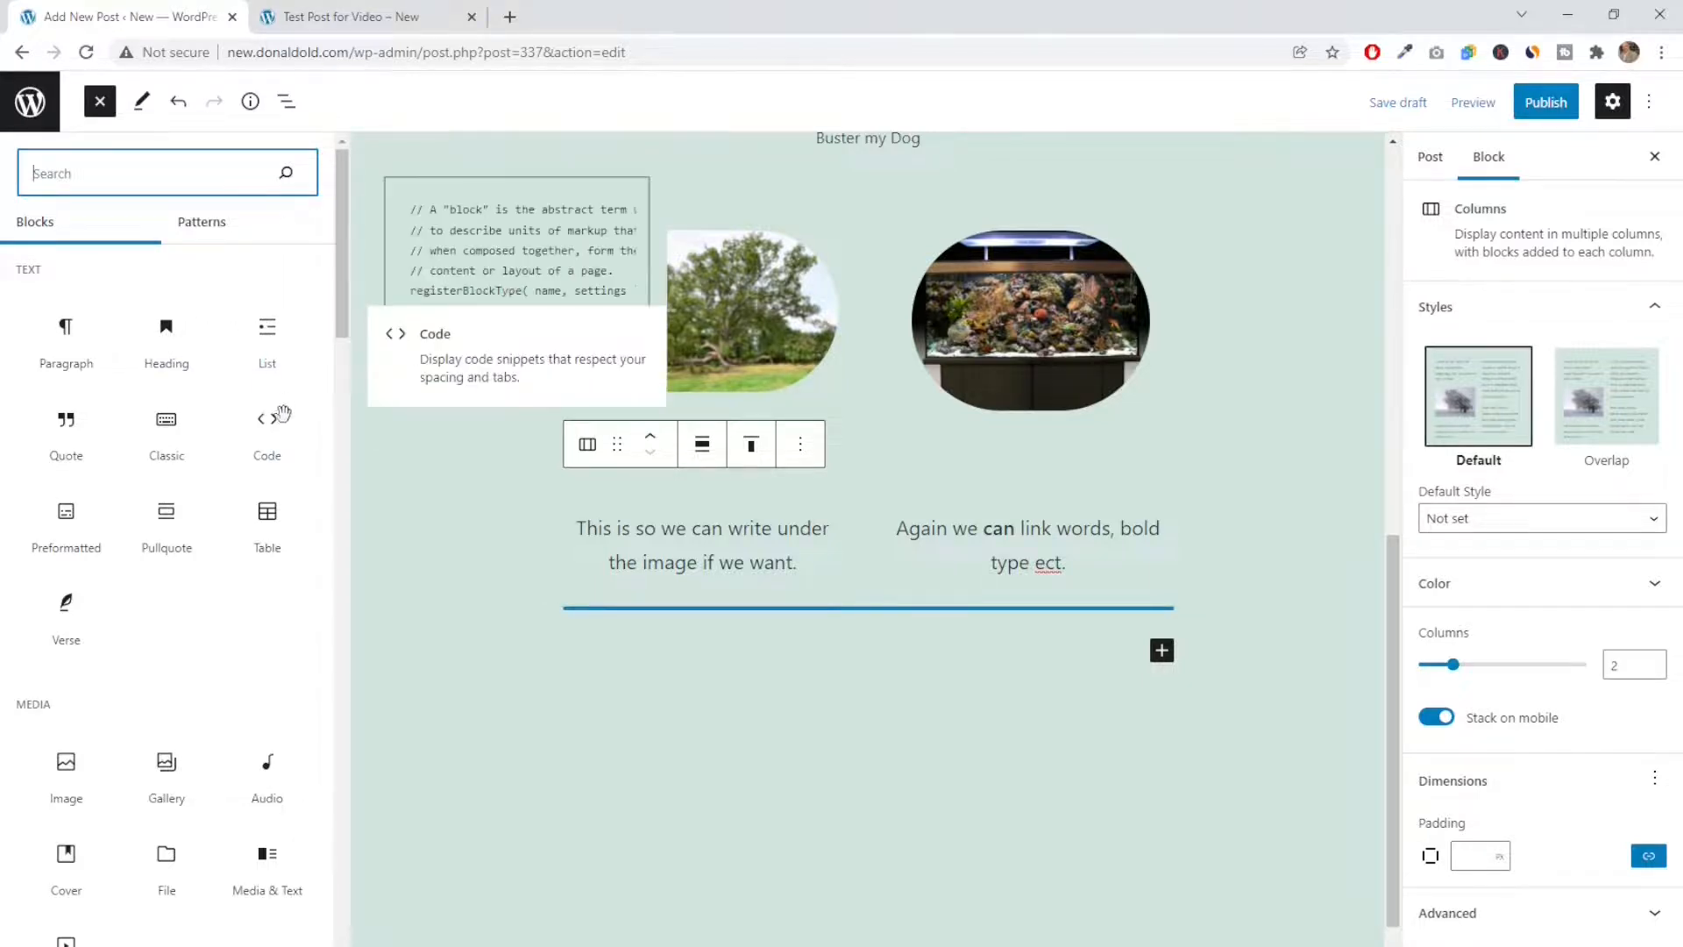
mouse_move(176, 469)
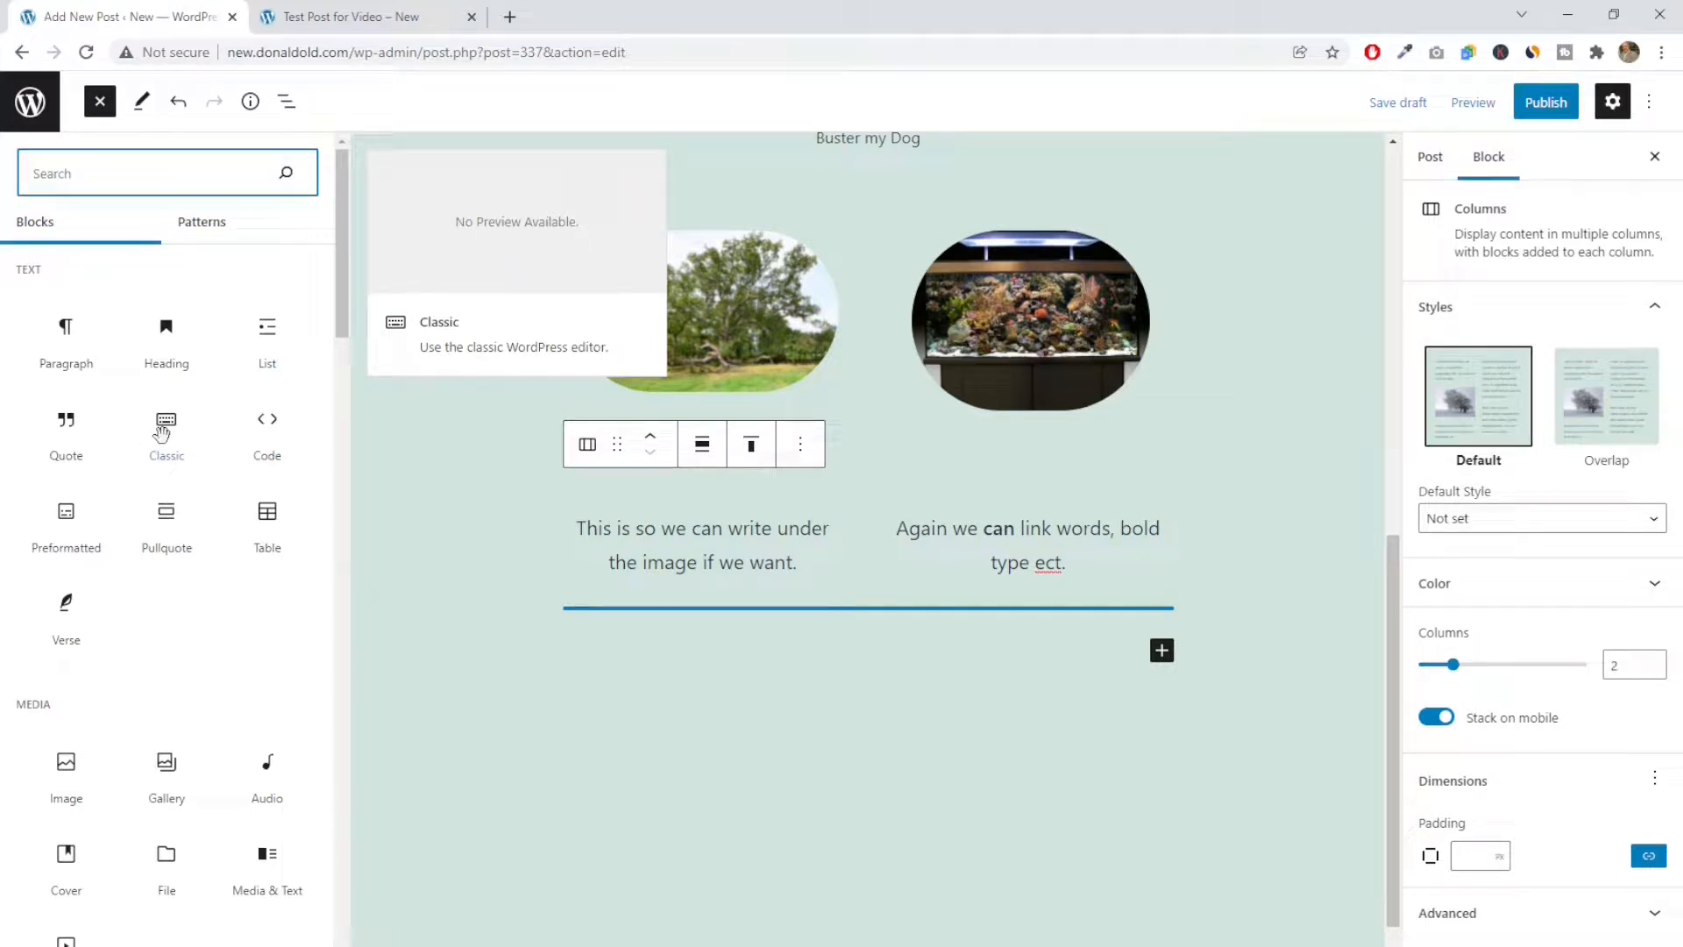
left_click(162, 432)
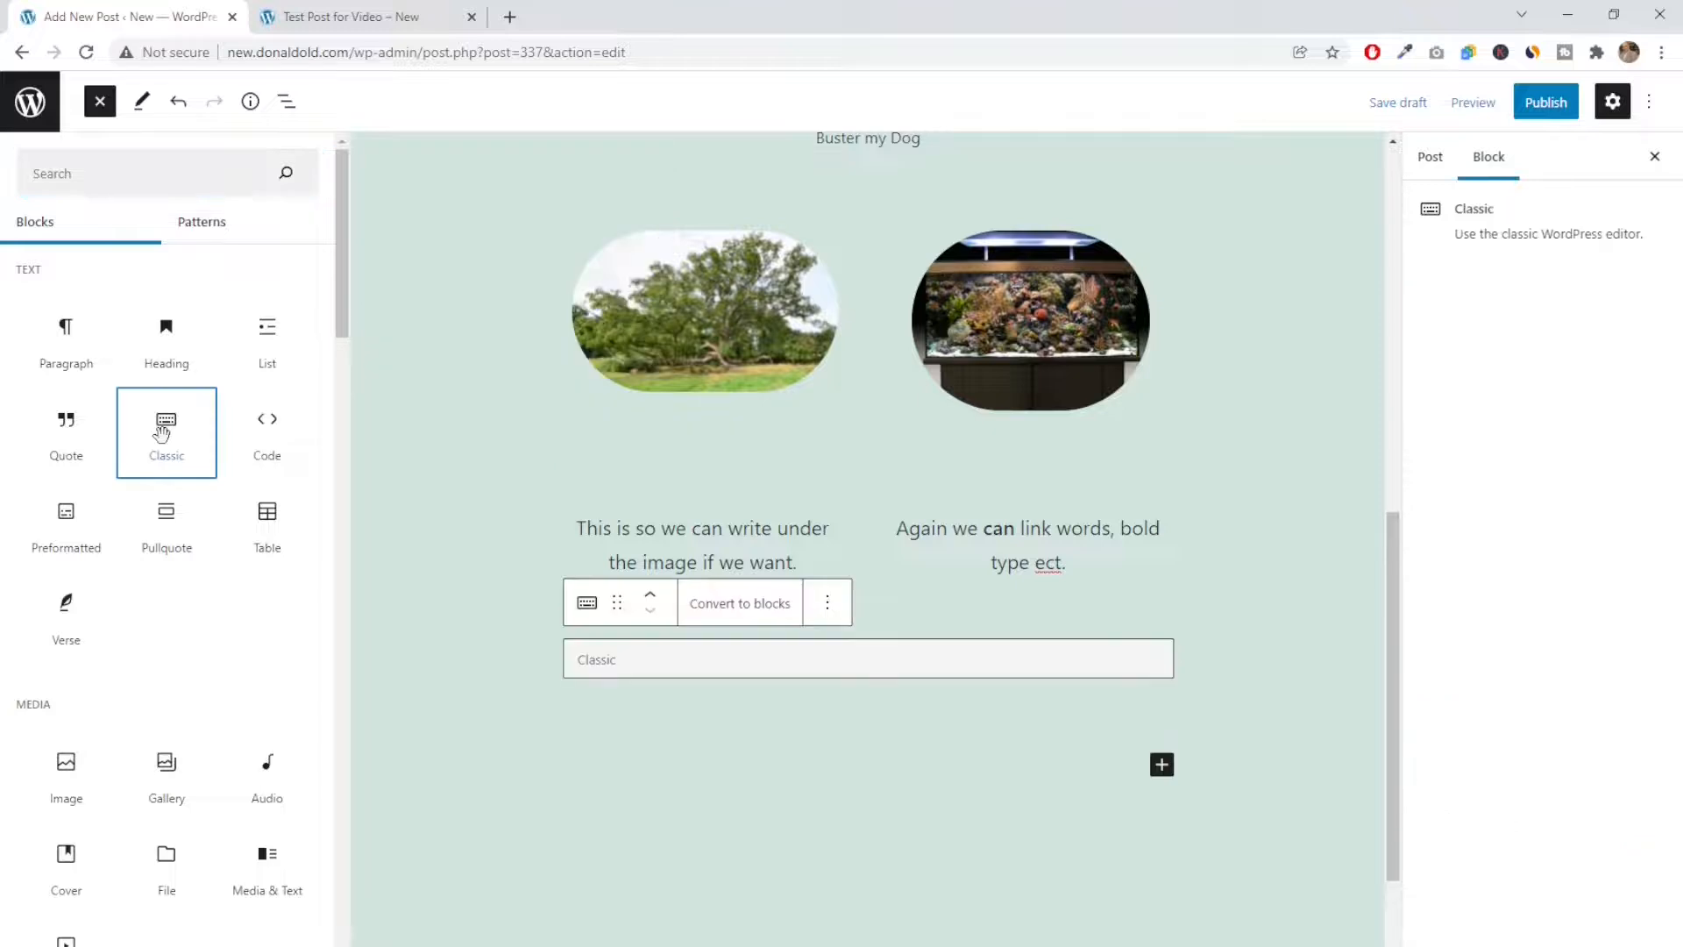
Enter "this was the old way, nothing fancy, just type and click" in the Classic block
left_click(643, 663)
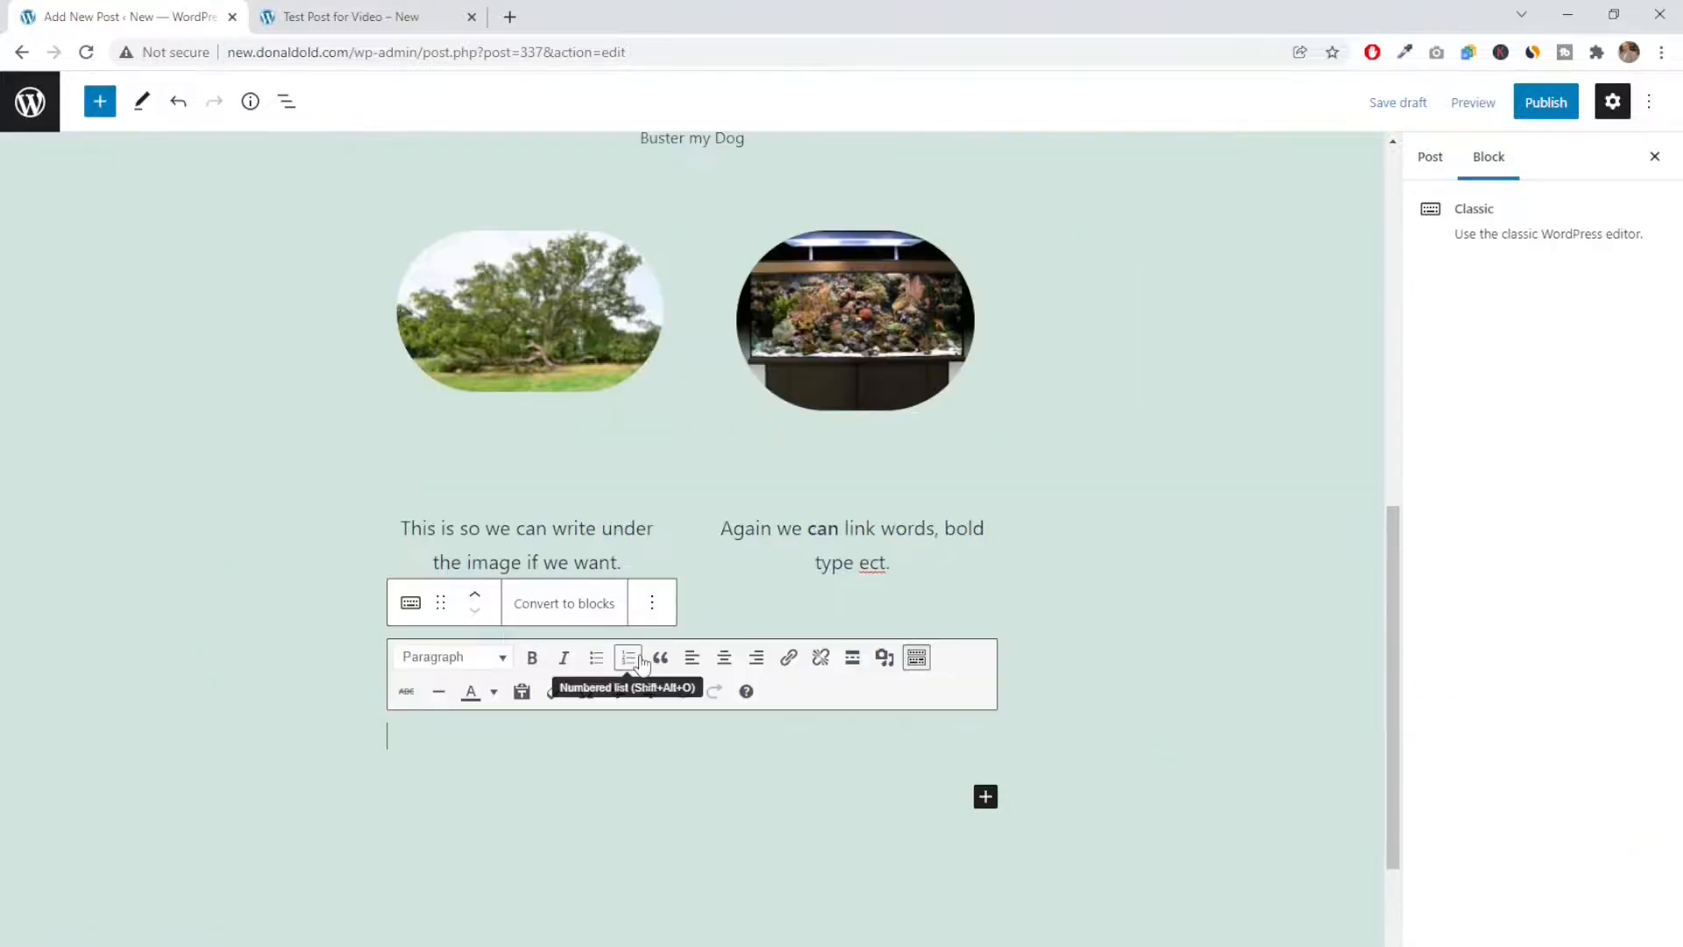
type("th")
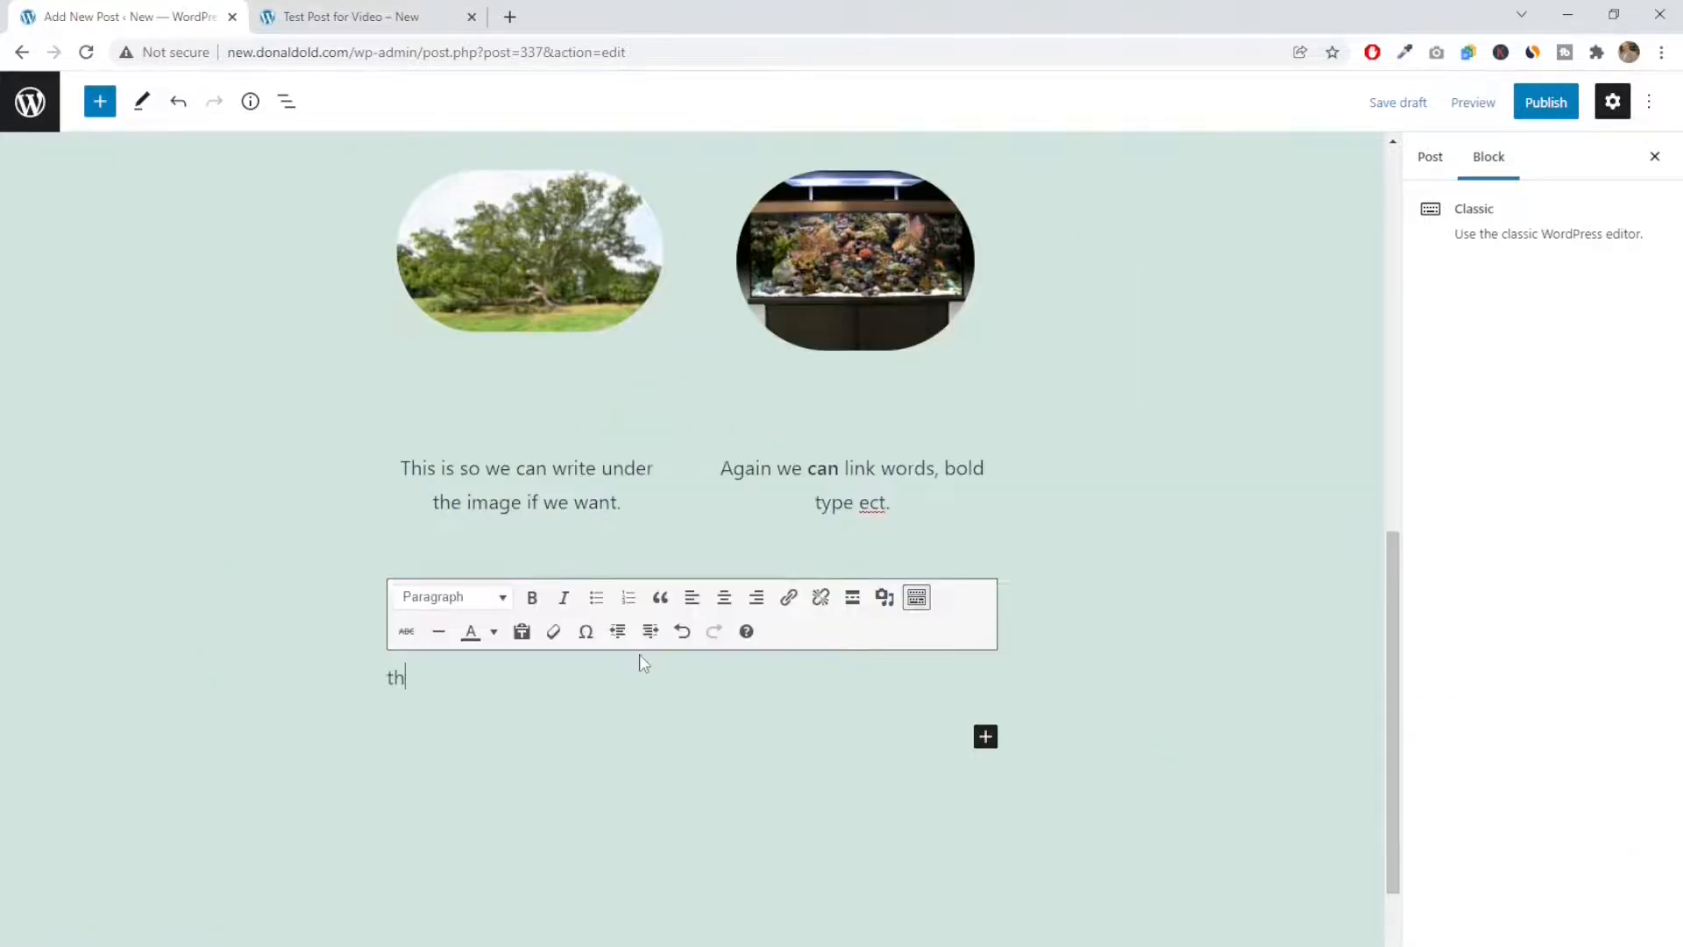
type("is was the old way")
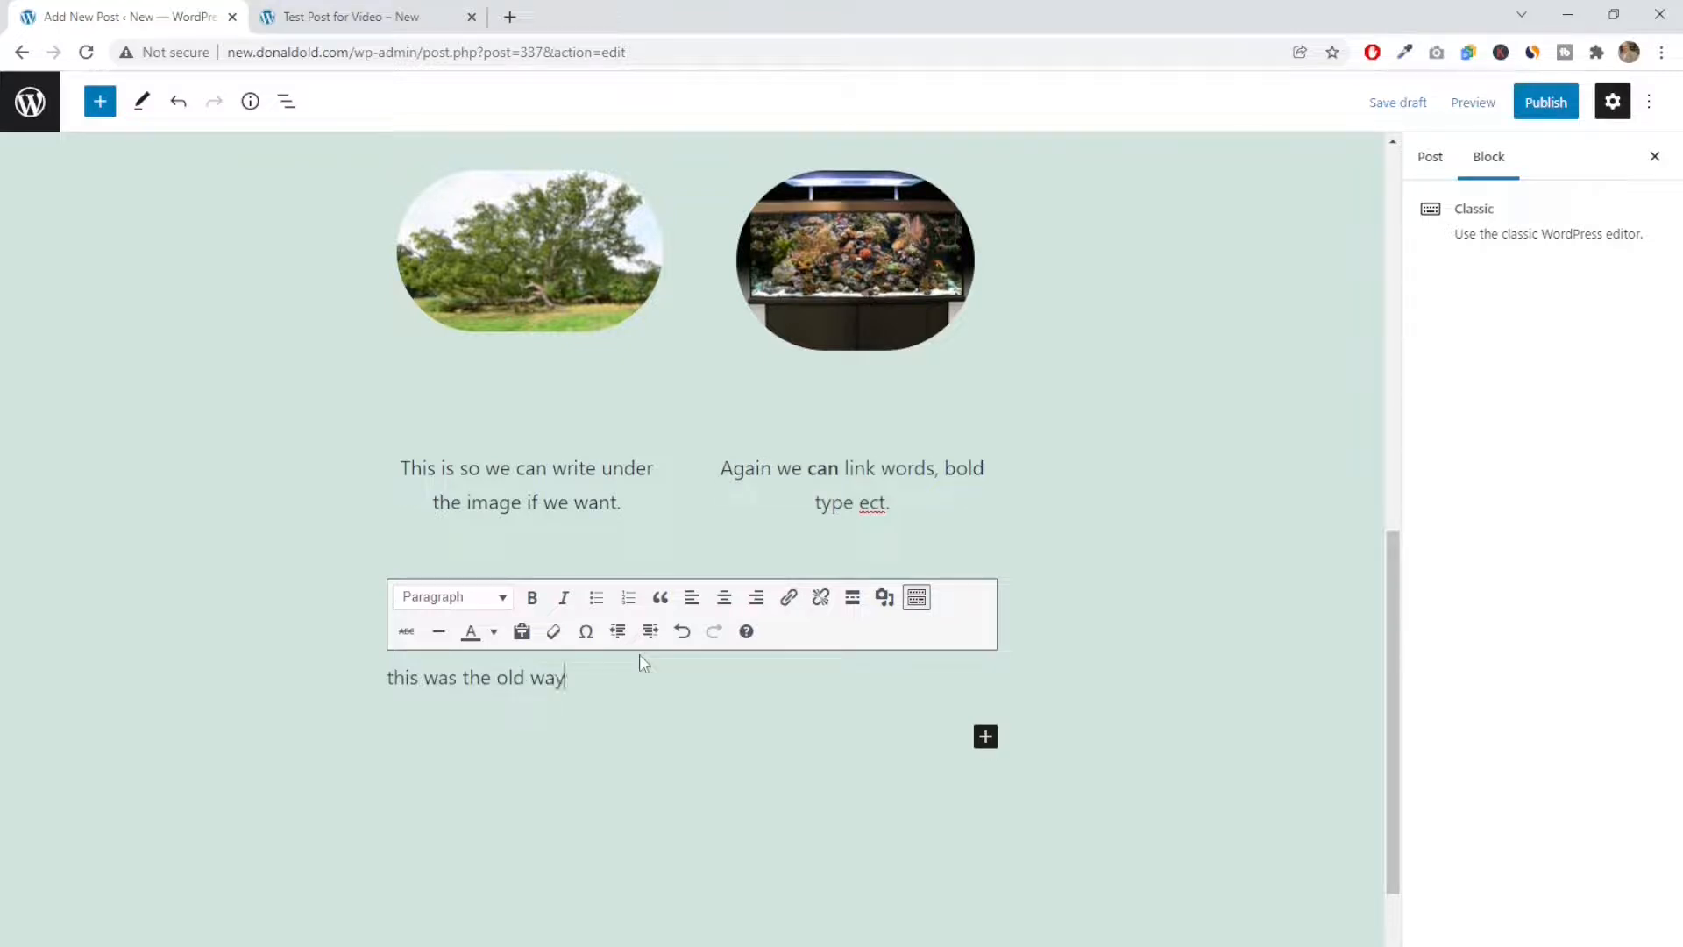
type(", n")
type("othing fancy, just typ")
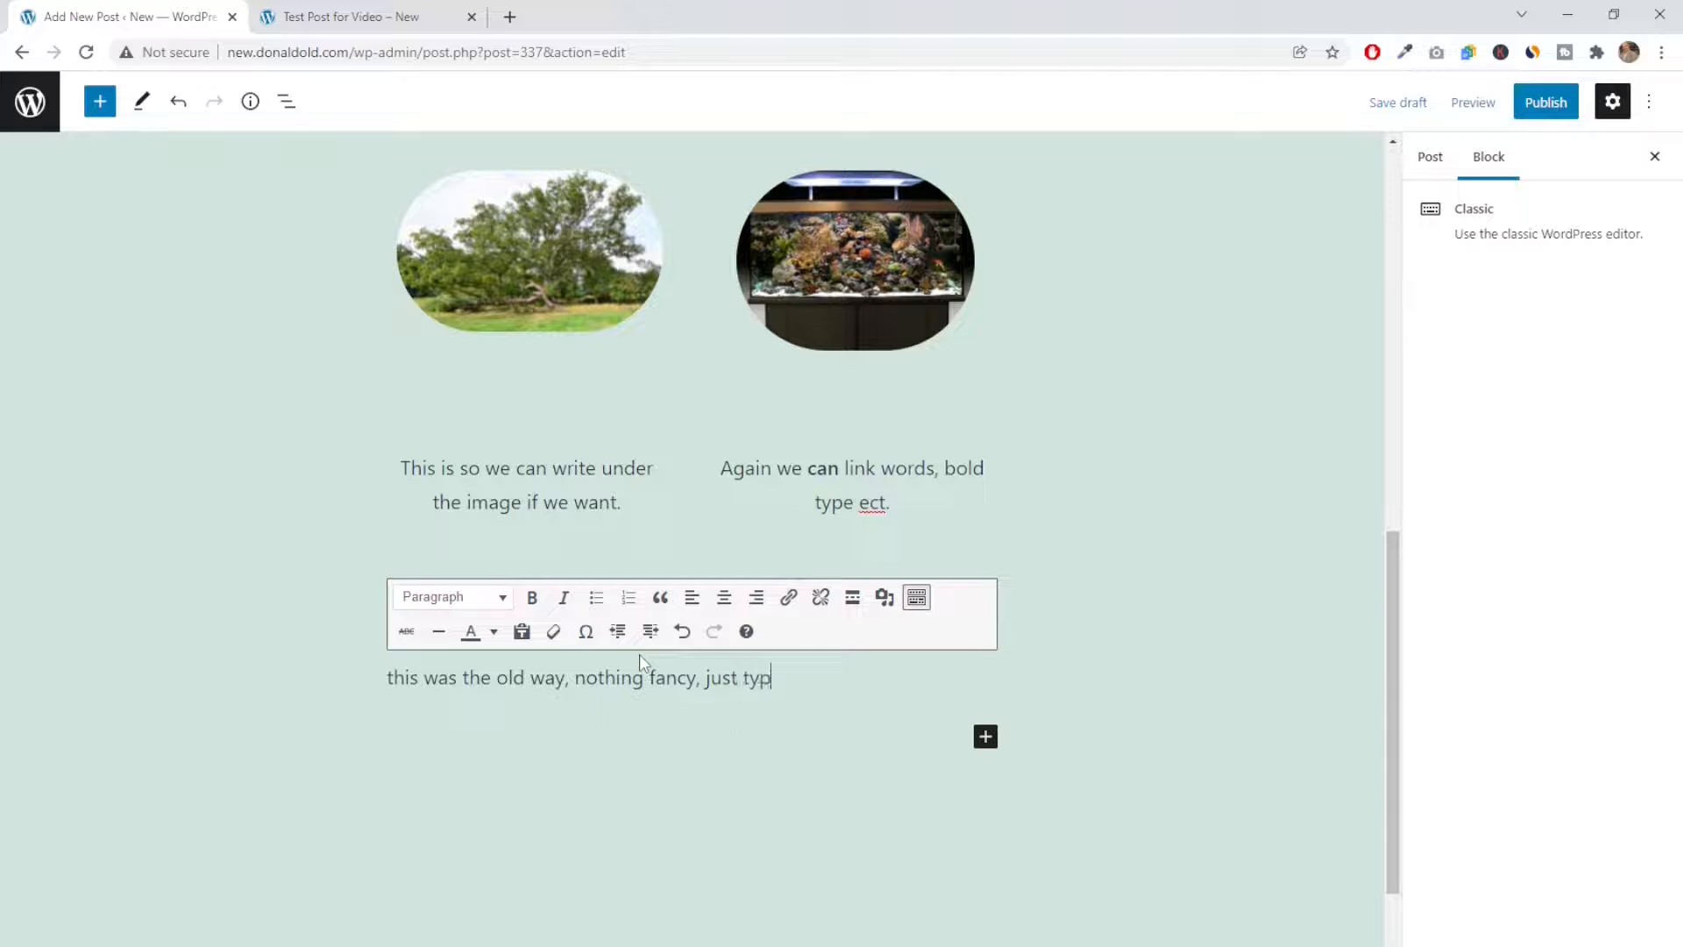
type("e and click")
Italicize the word "nothing" in the Classic block's text
left_click_drag(575, 679, 645, 679)
left_click(564, 598)
left_click(709, 705)
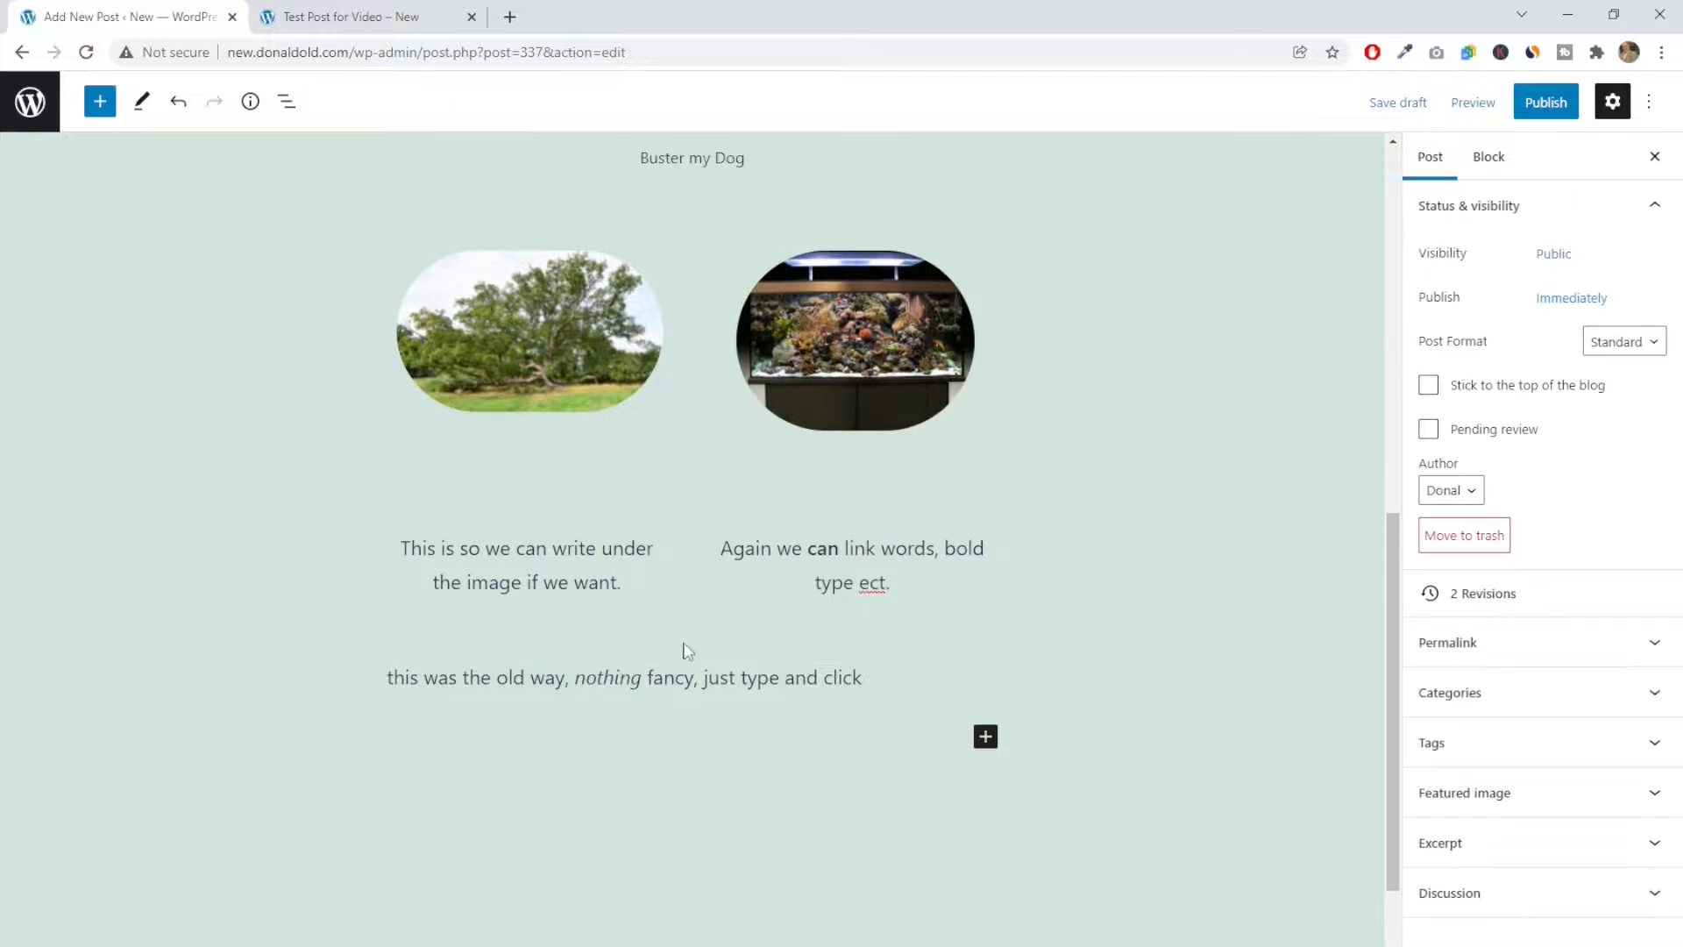
Insert a Video block below the Classic block and choose to add its video from a URL
left_click(873, 677)
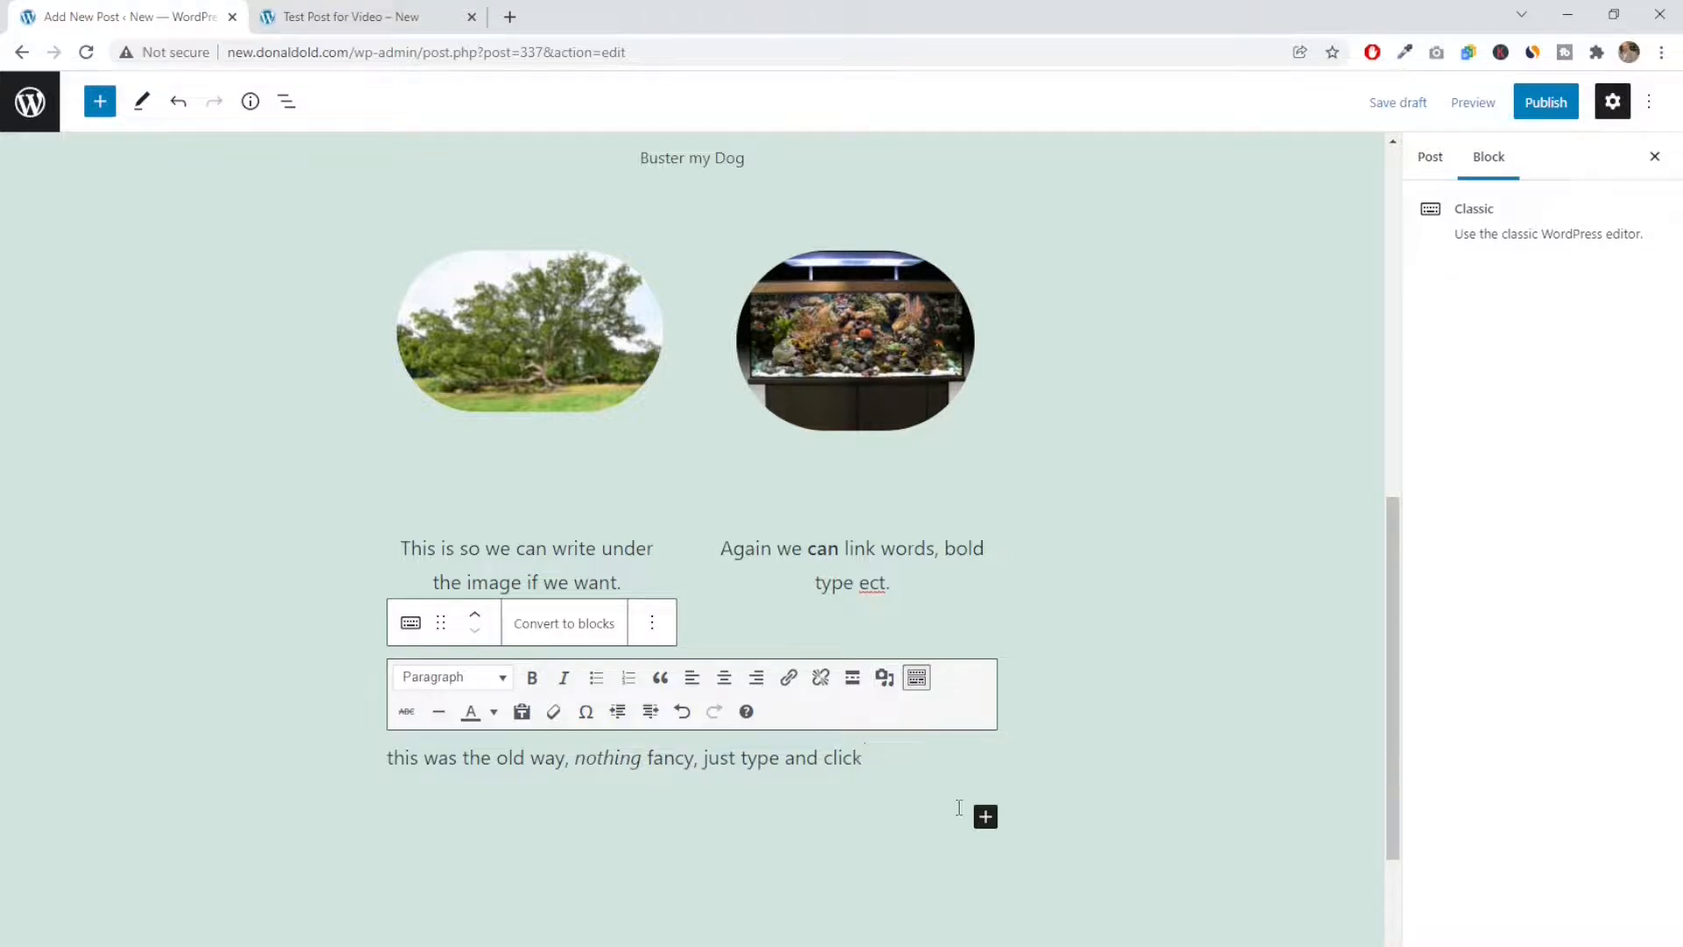
left_click(986, 816)
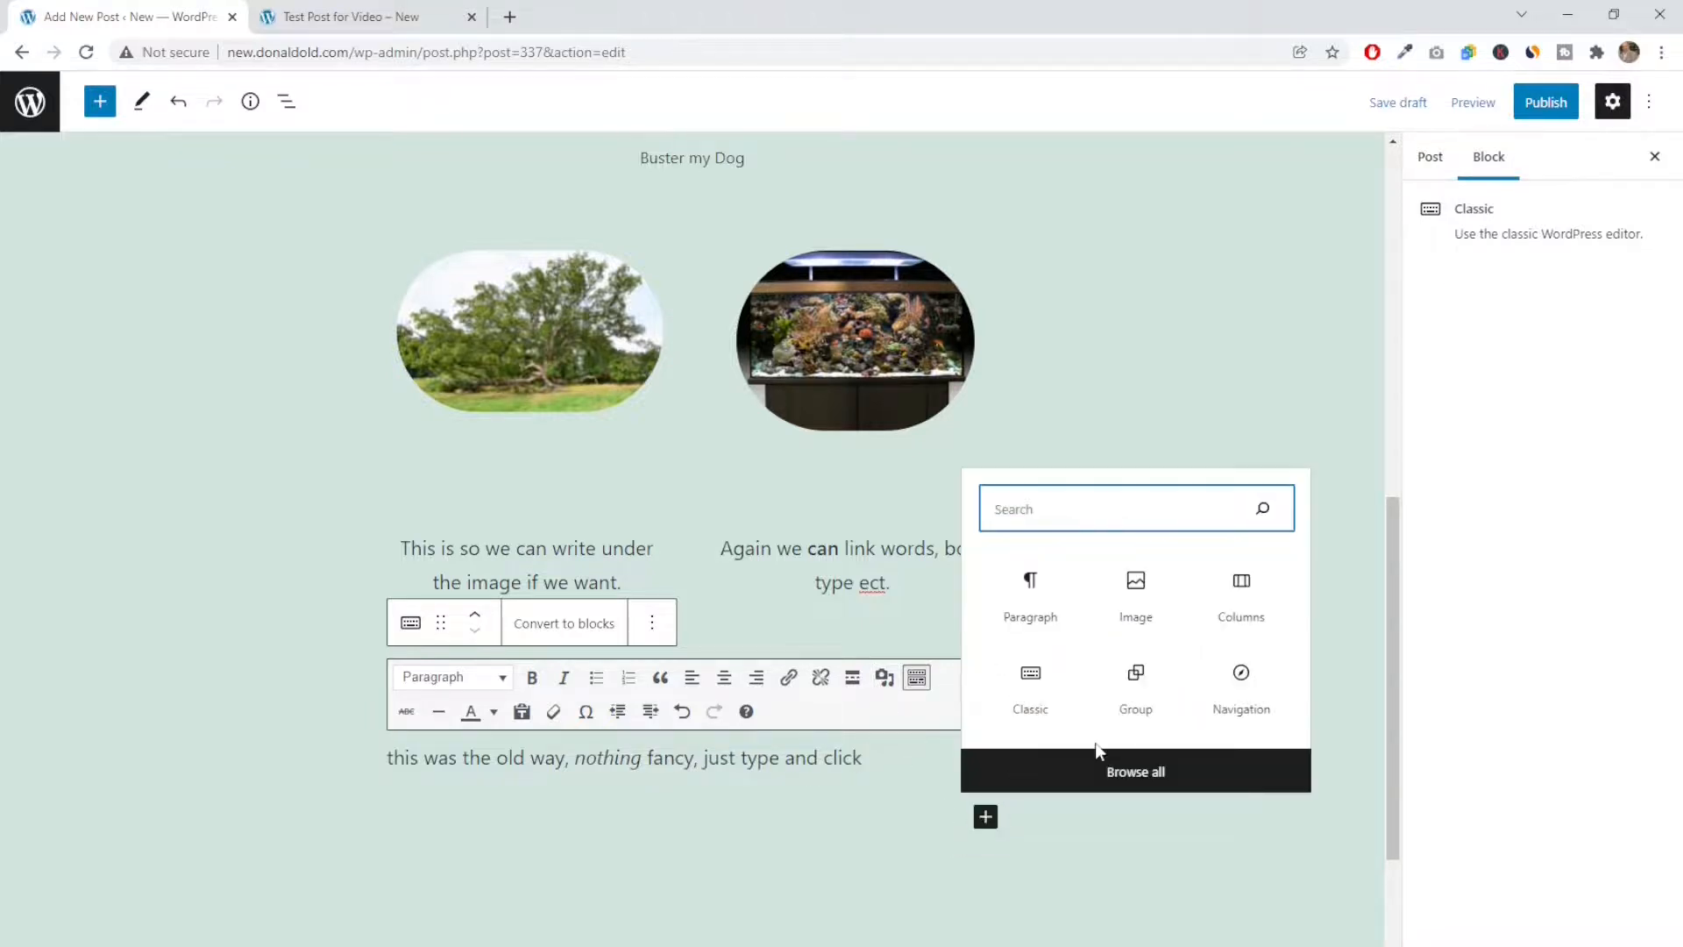
left_click(1128, 781)
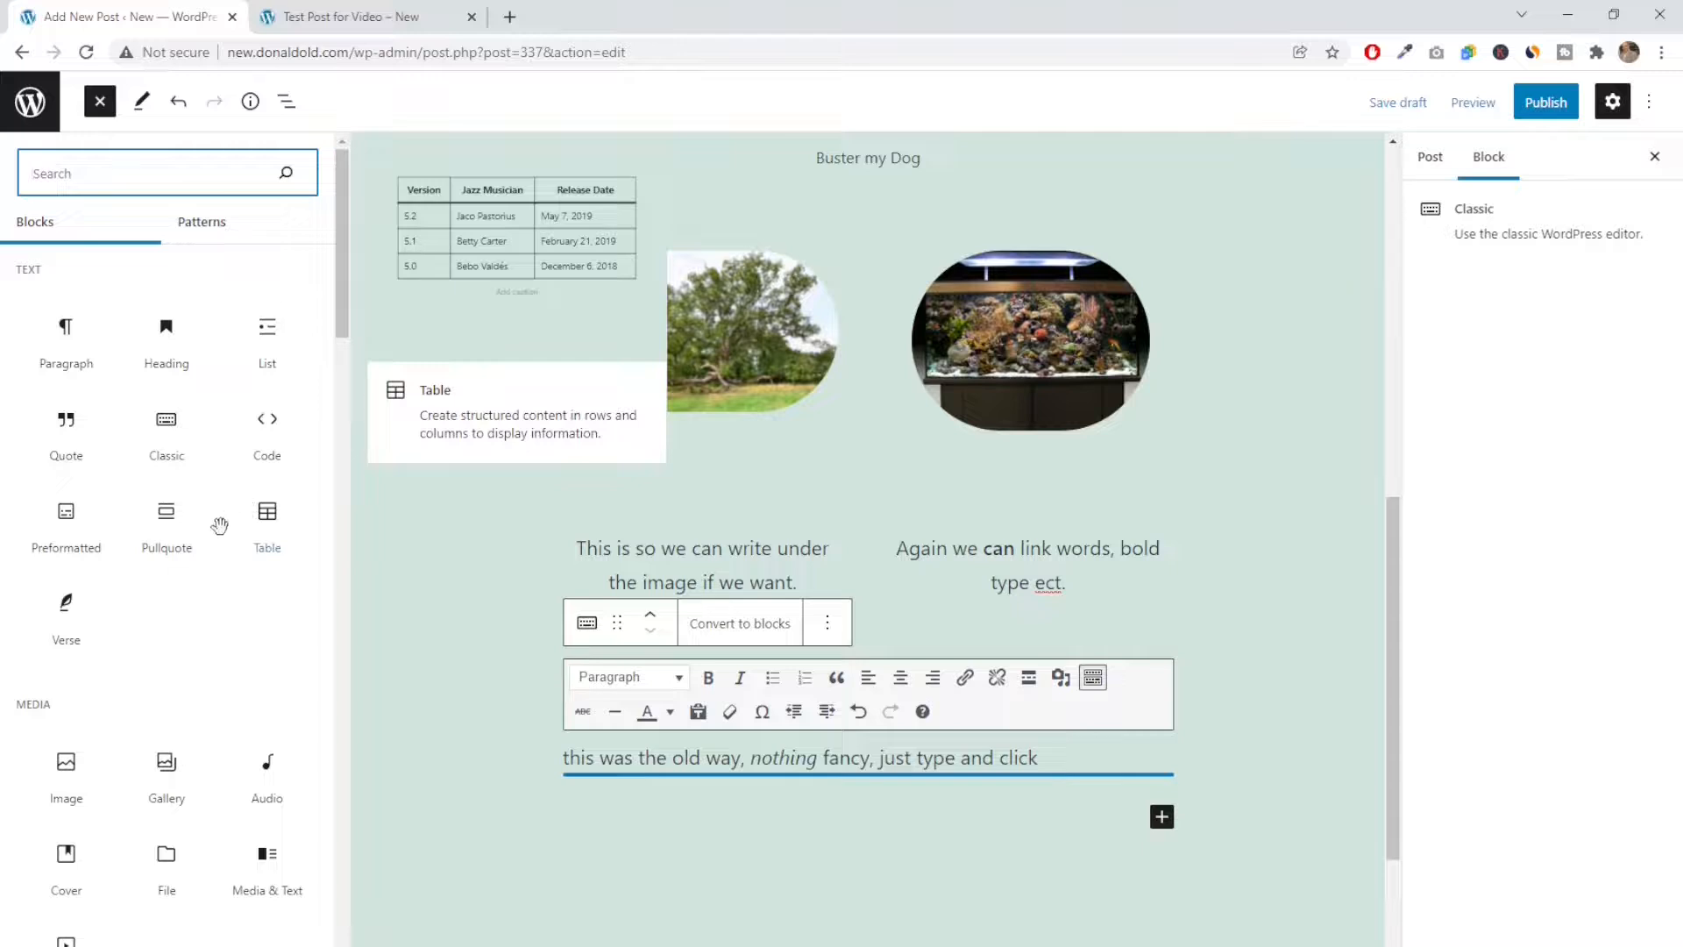
scroll(87, 548, "down", 3)
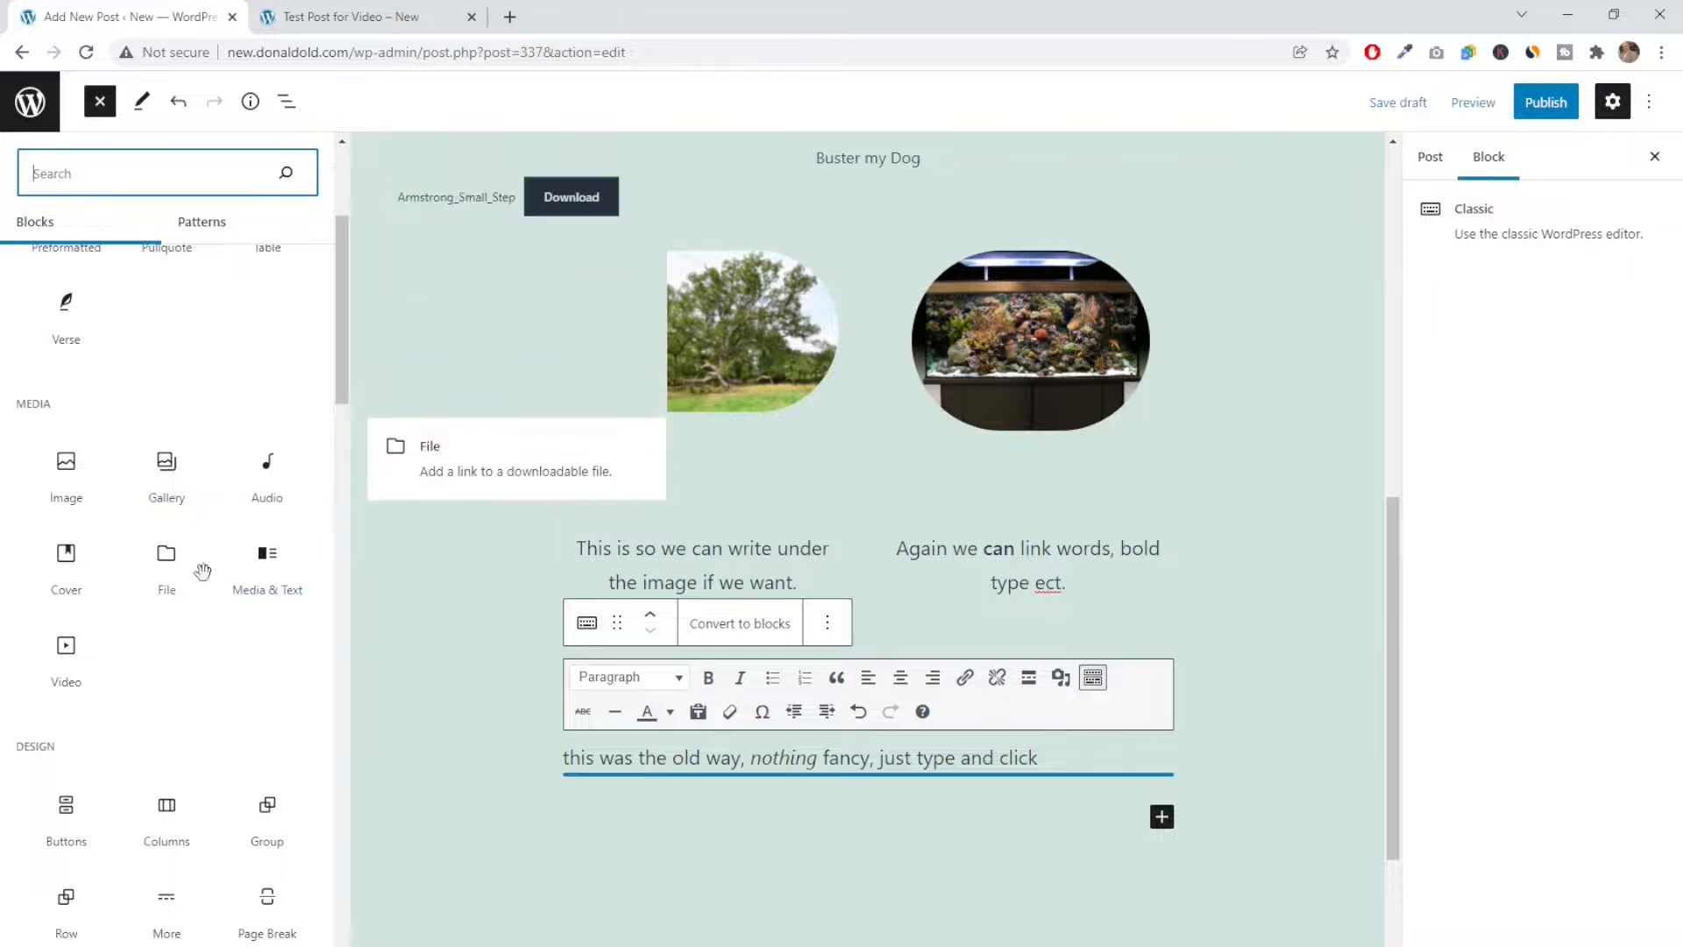
left_click(59, 664)
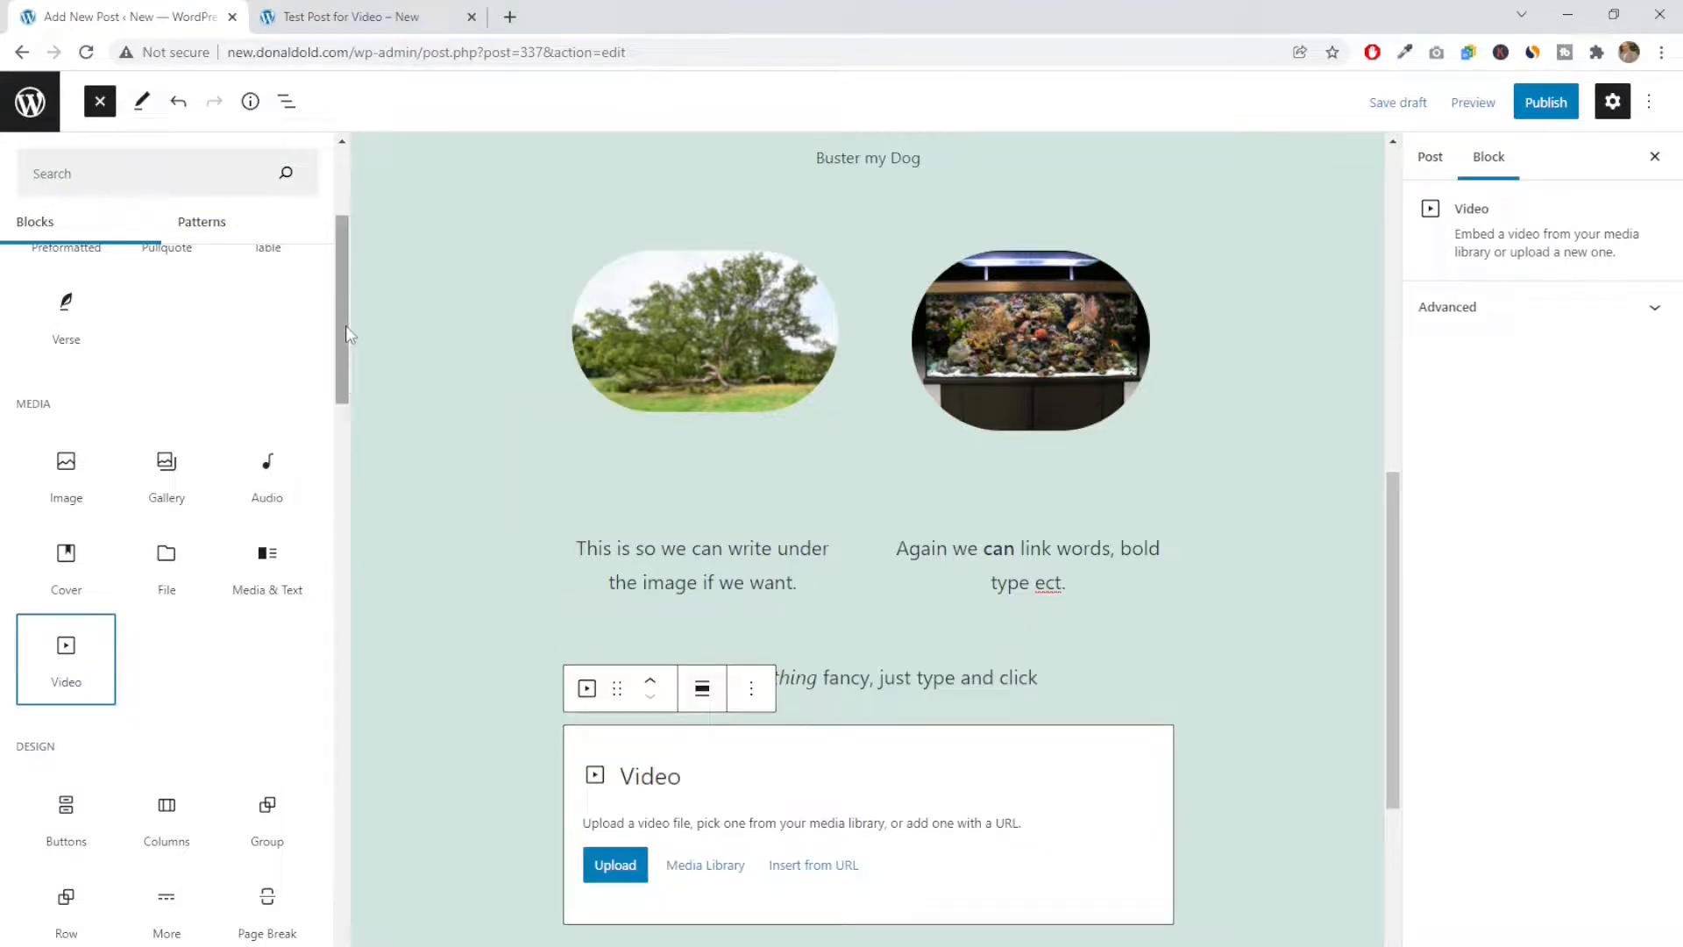
left_click(772, 868)
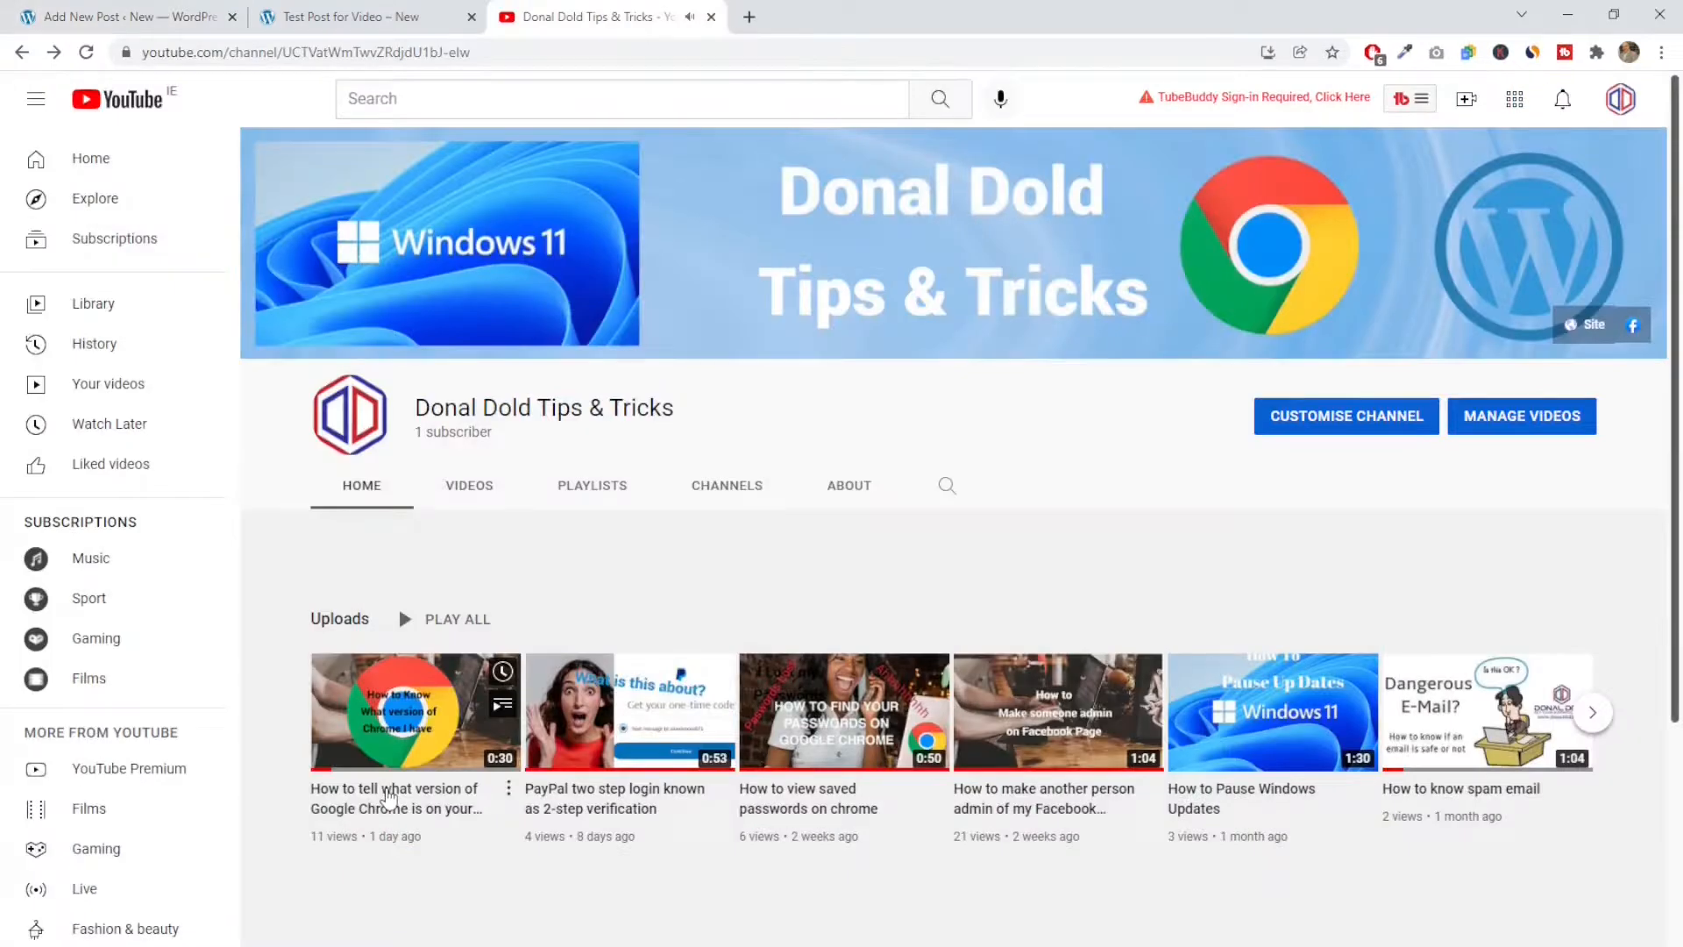
On the YouTube channel page, open the video about telling which version of Google Chrome is installed and copy its URL
left_click(390, 794)
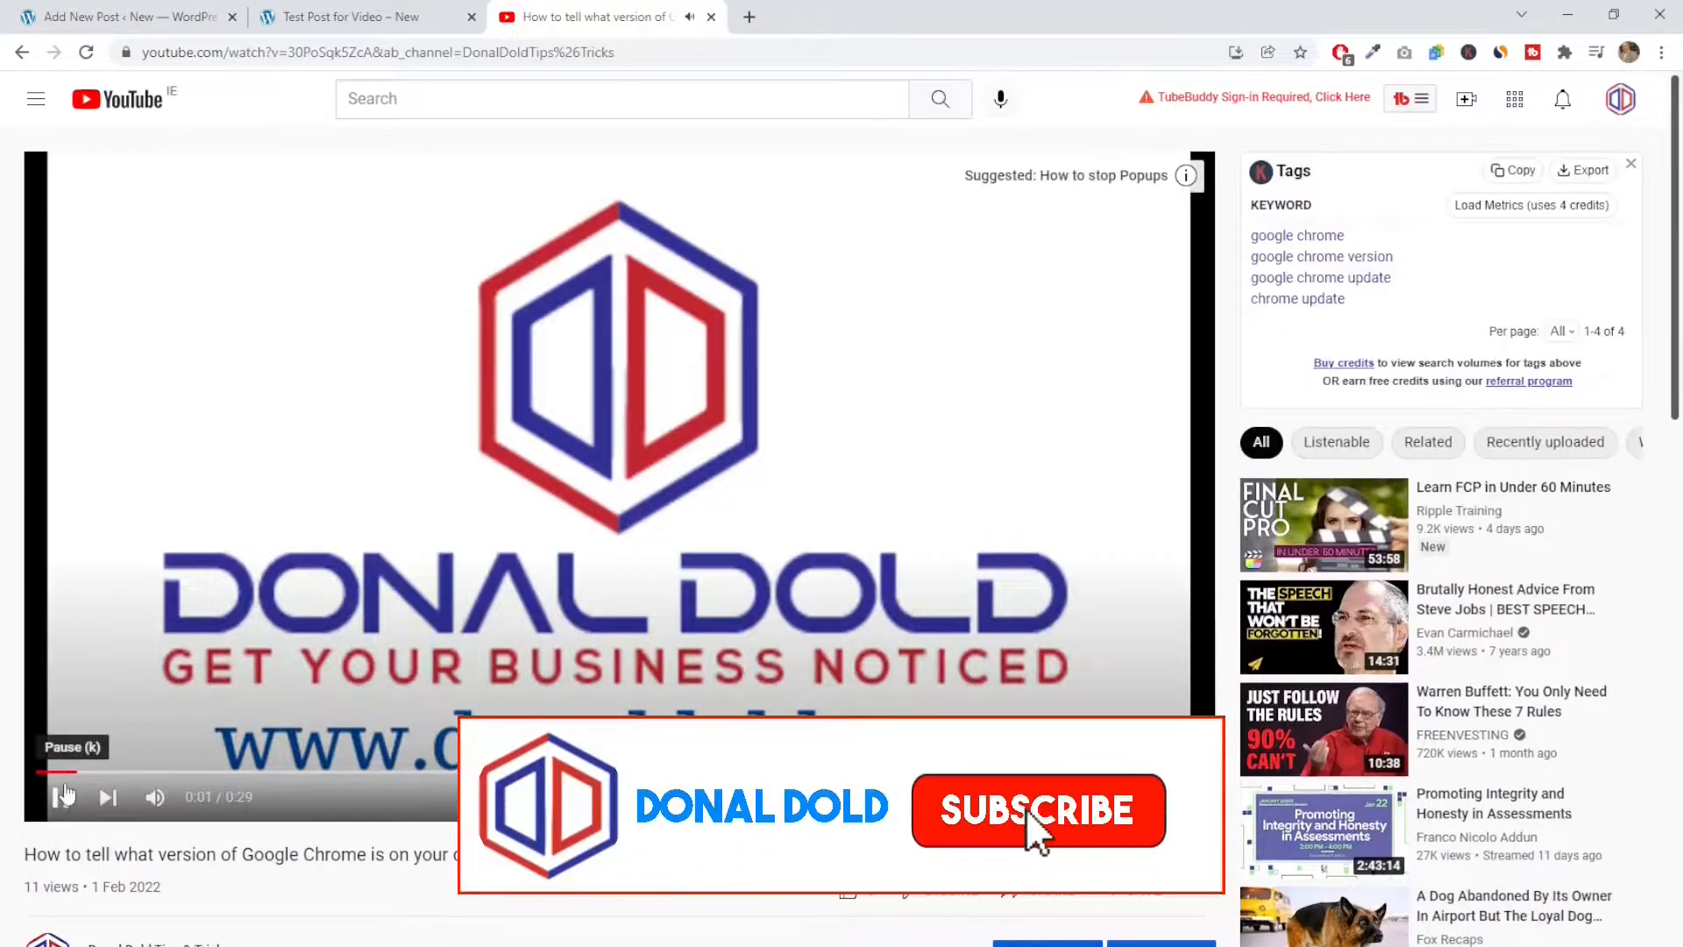
left_click(63, 794)
left_click(604, 55)
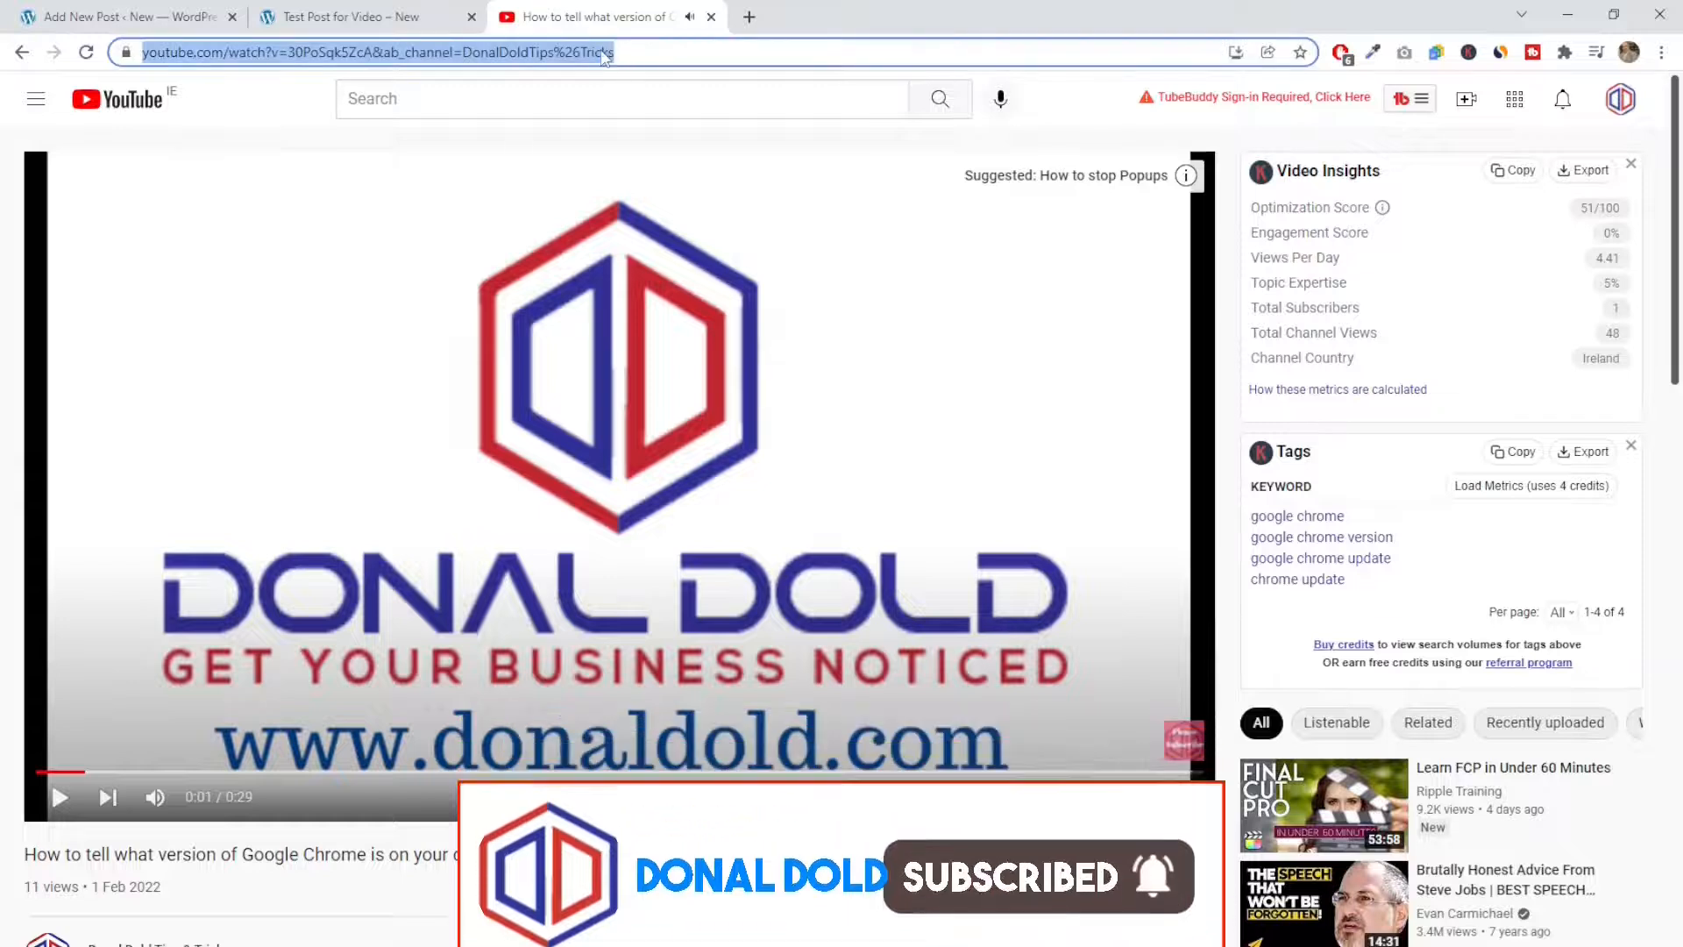
right_click(605, 54)
left_click(699, 189)
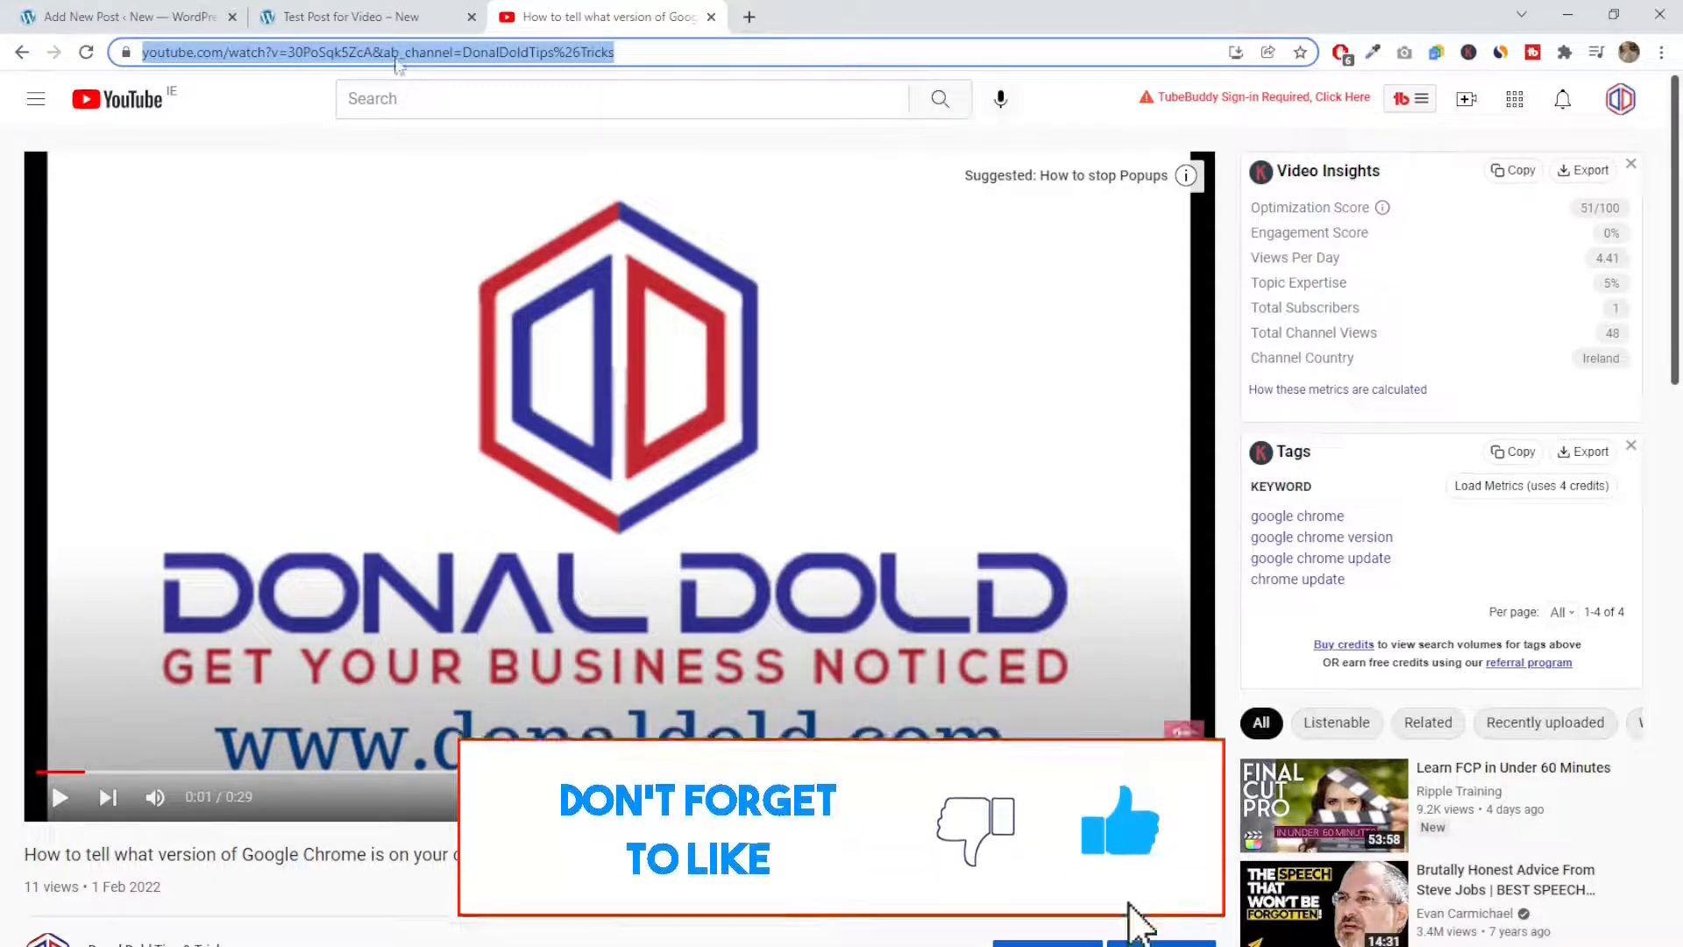
Close the post preview and embed the copied YouTube URL in the post's Video block
left_click(386, 17)
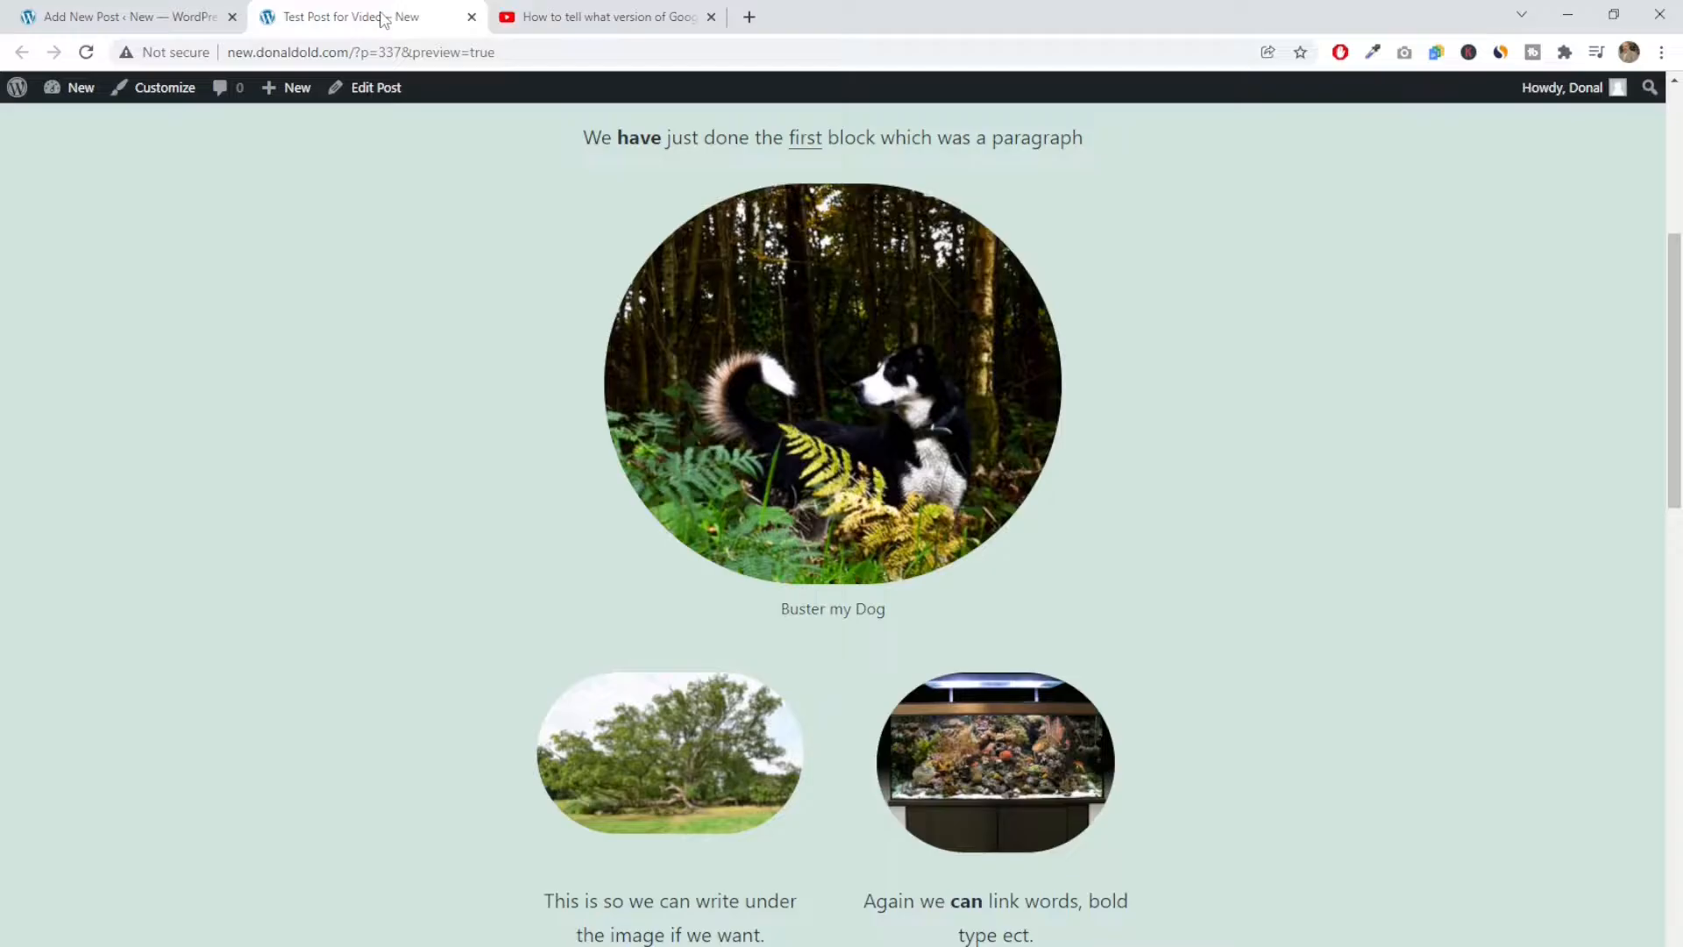
left_click(471, 19)
left_click(188, 18)
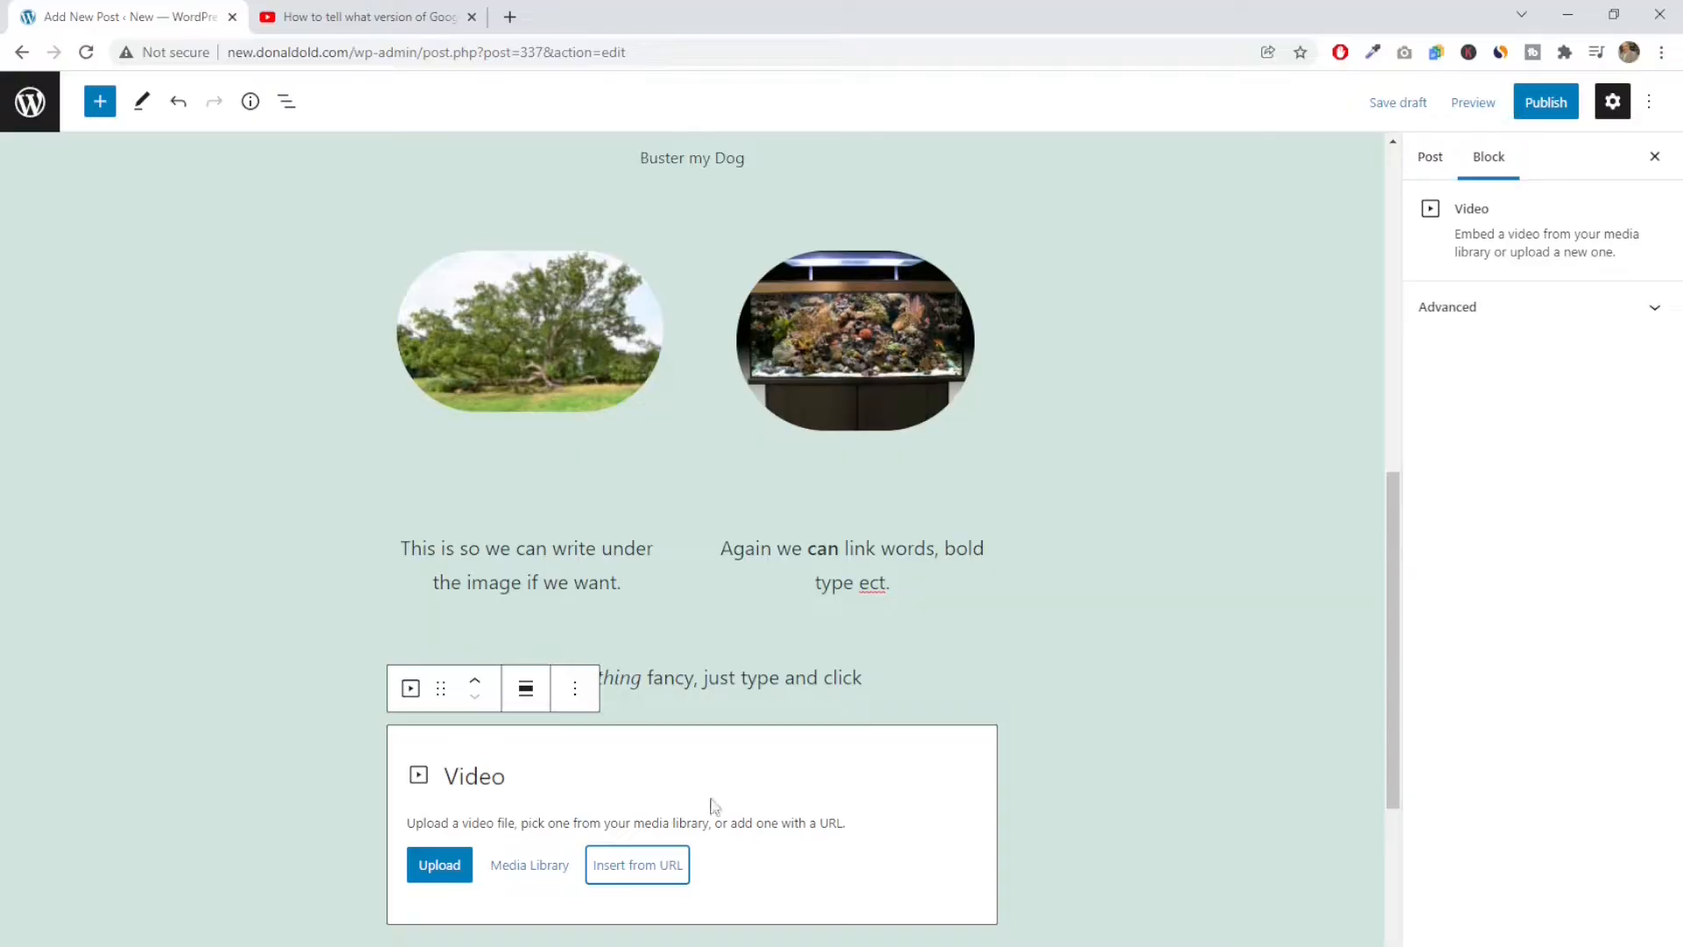
left_click(627, 880)
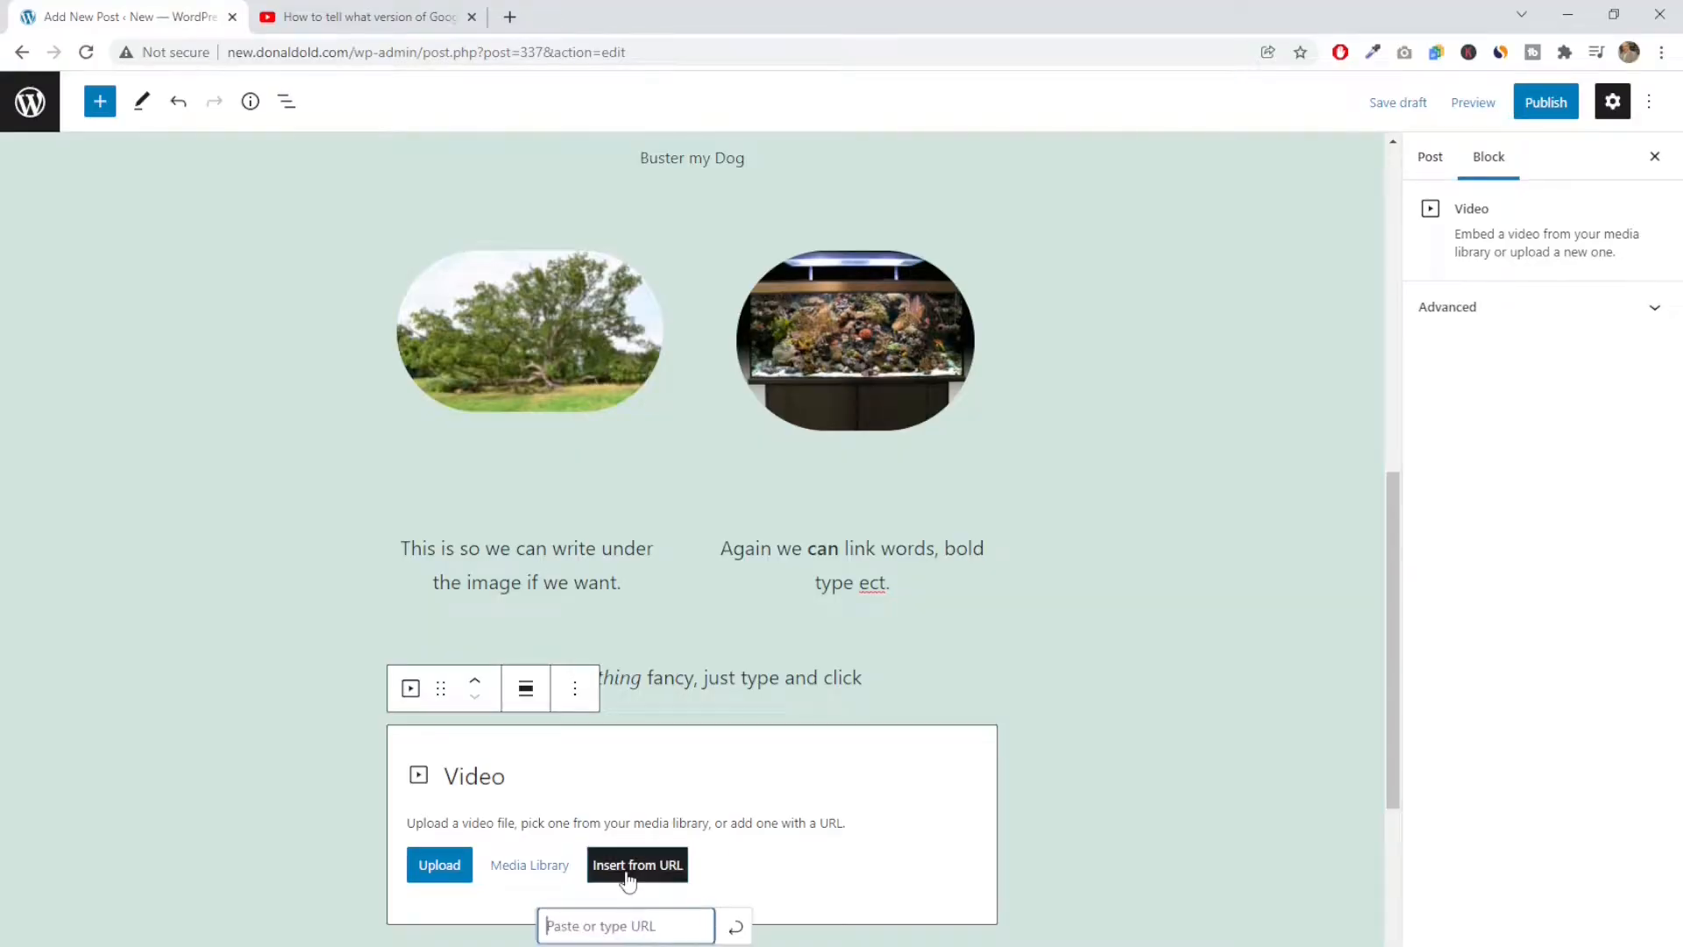
right_click(582, 932)
left_click(656, 759)
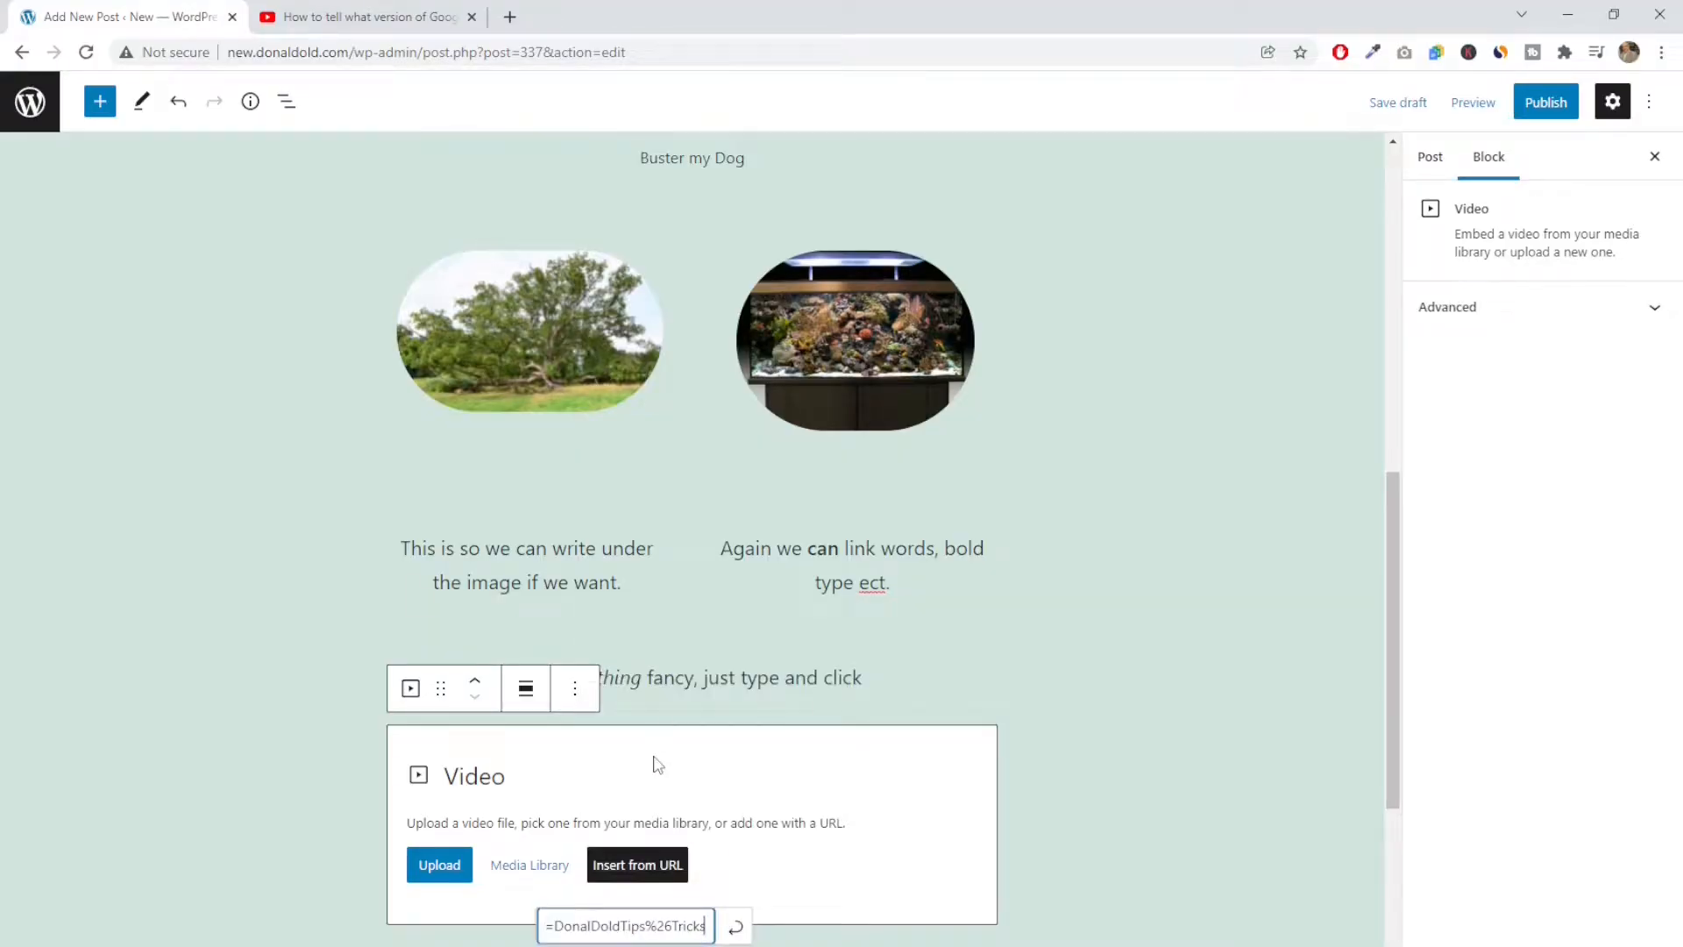
left_click(735, 926)
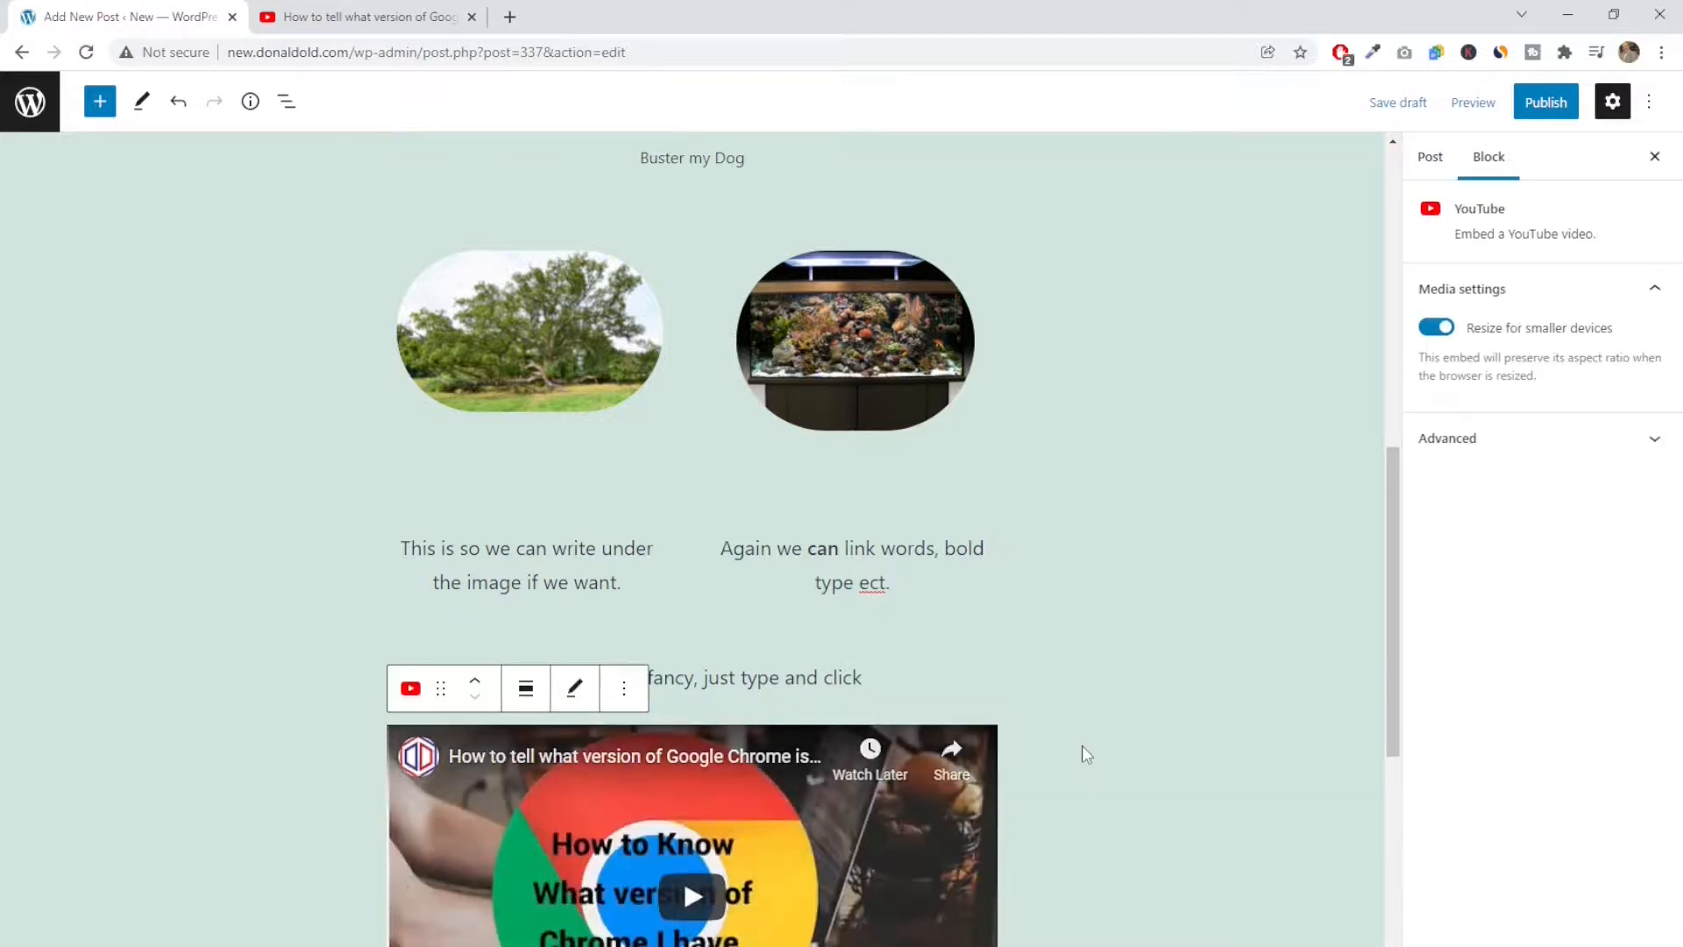
Insert a Buttons block below the embedded YouTube video and select its empty button for text entry
scroll(1082, 748, "down", 5)
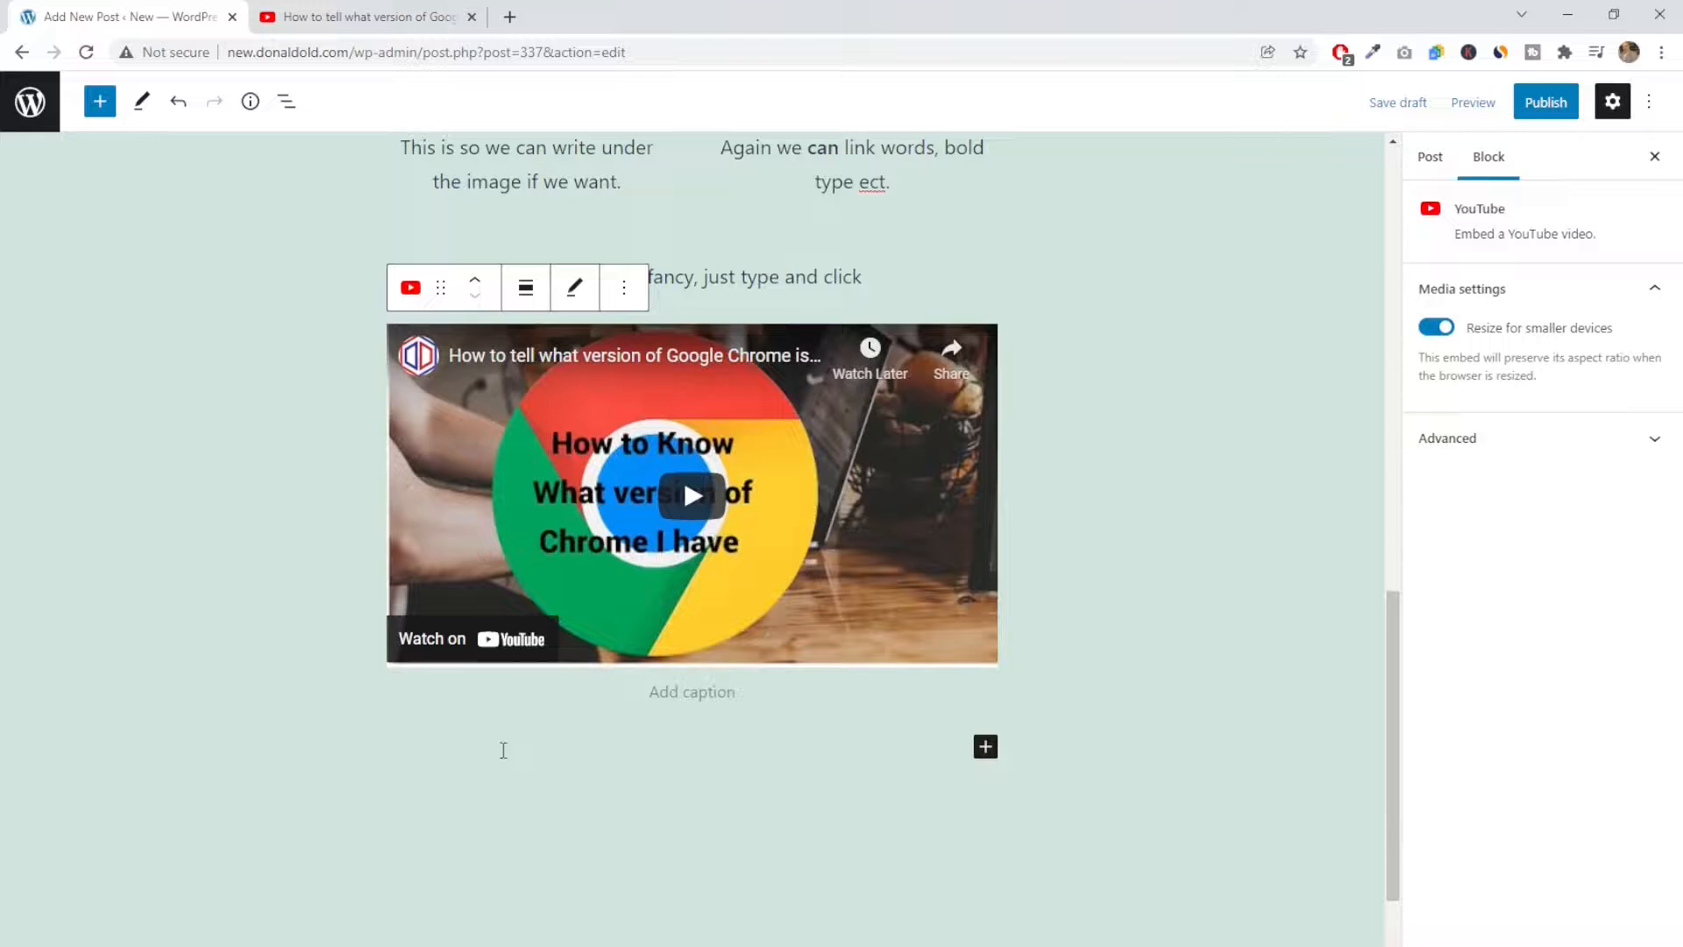
left_click(985, 748)
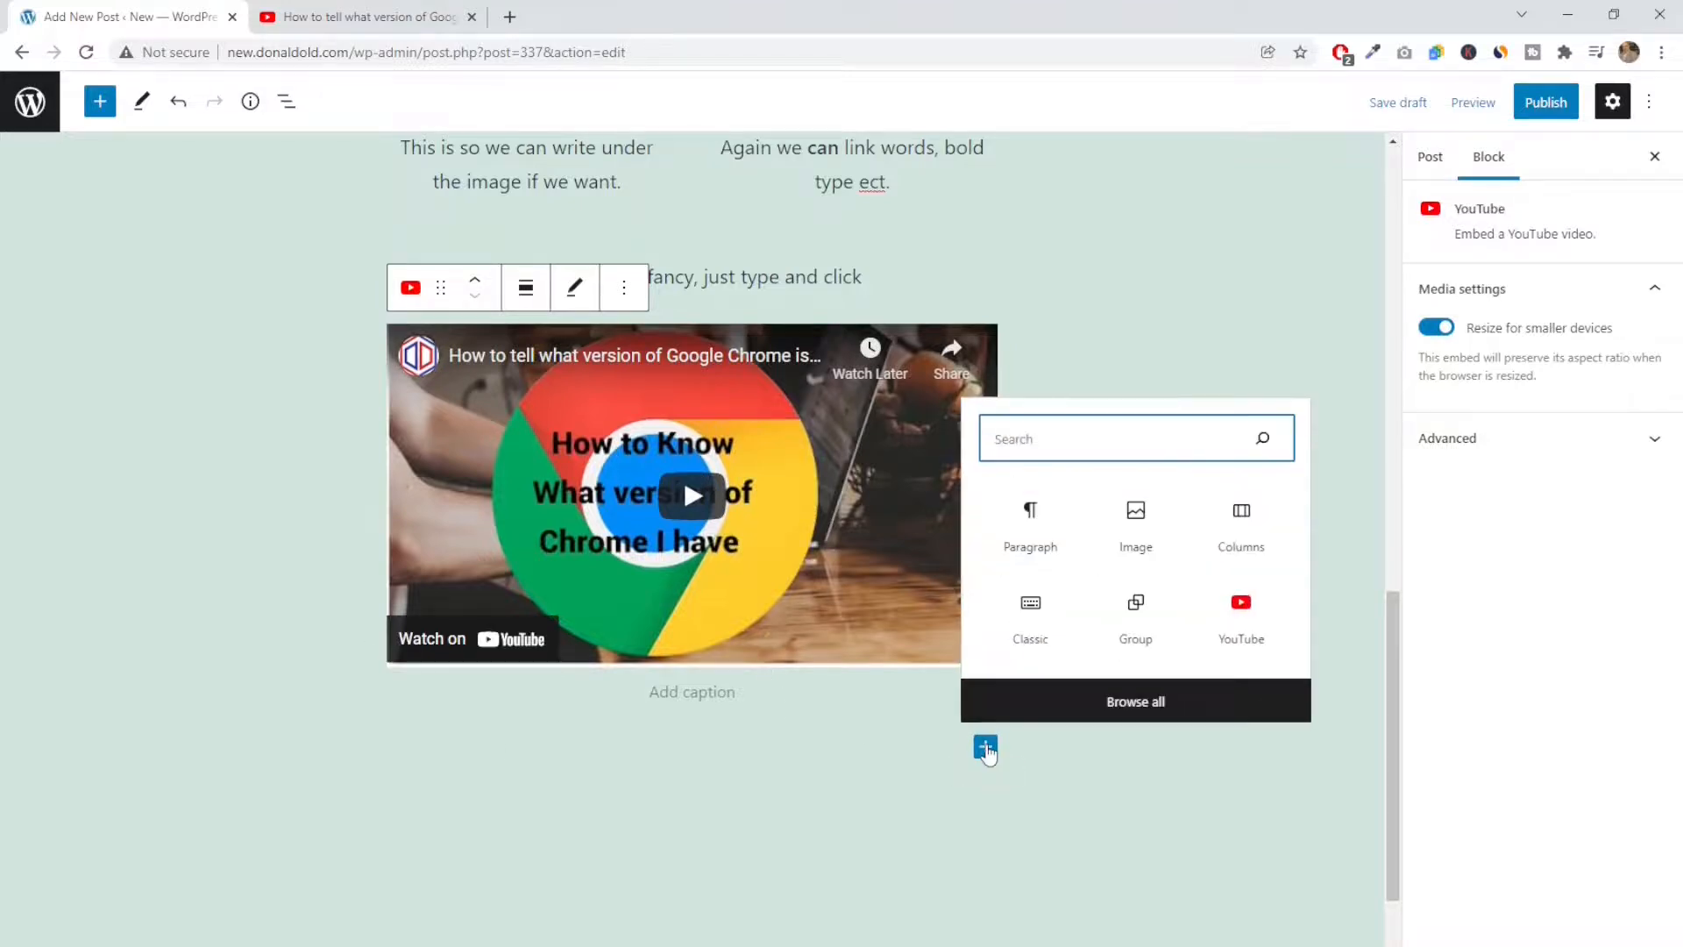
left_click(1116, 706)
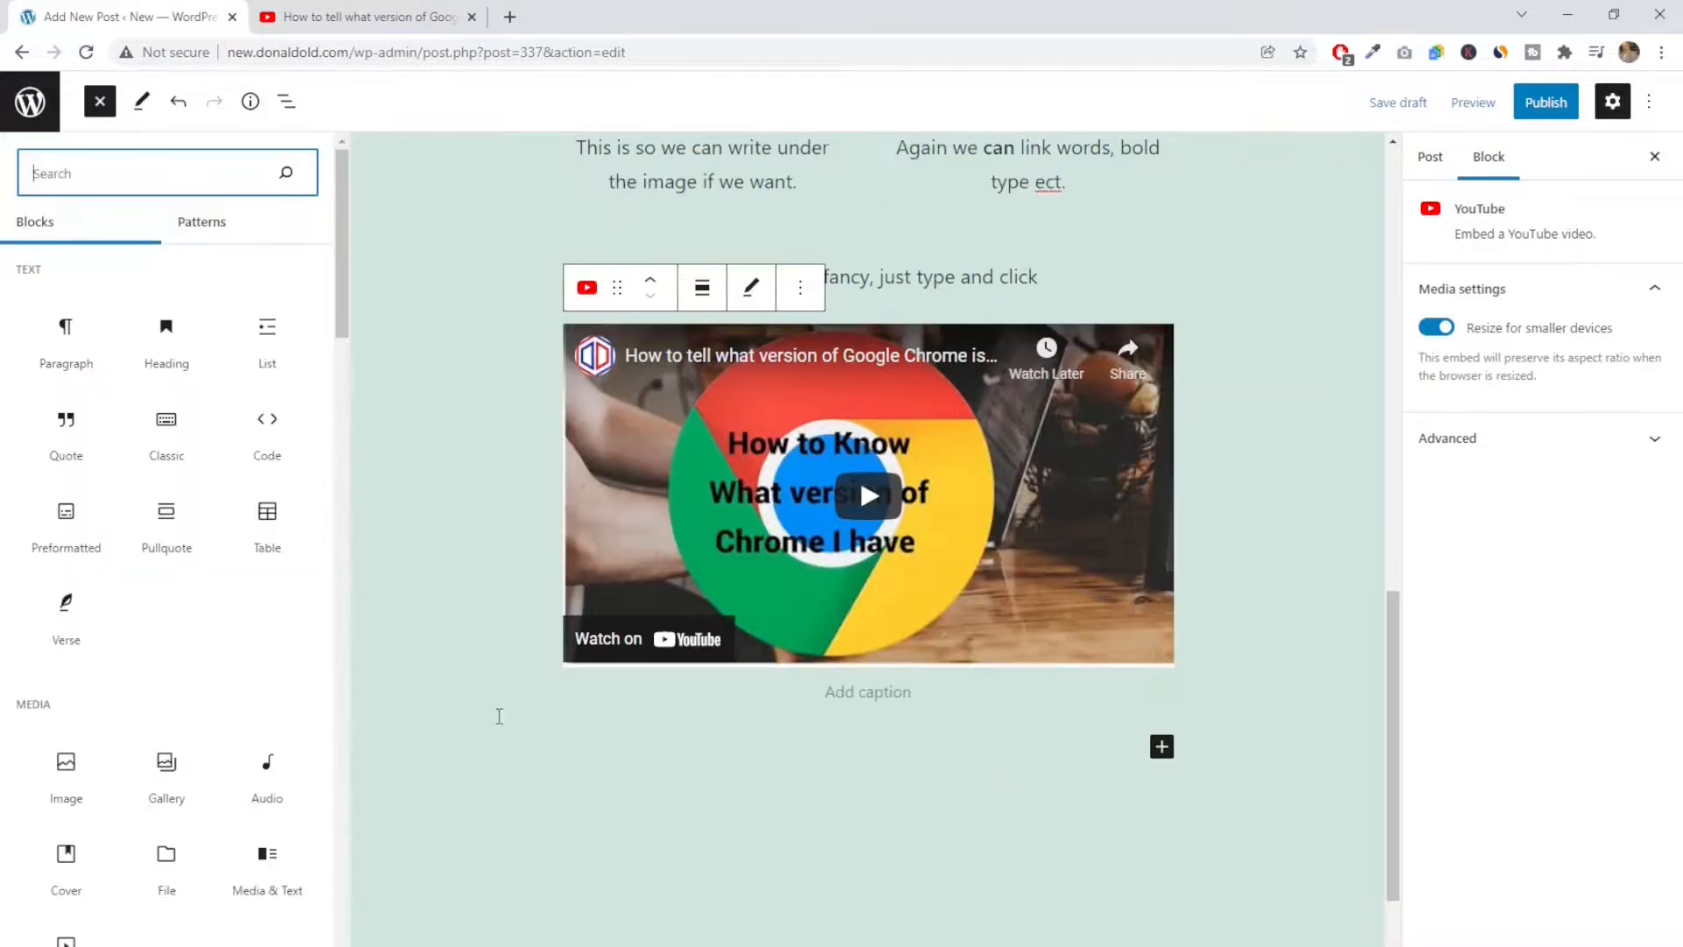
scroll(135, 649, "down", 3)
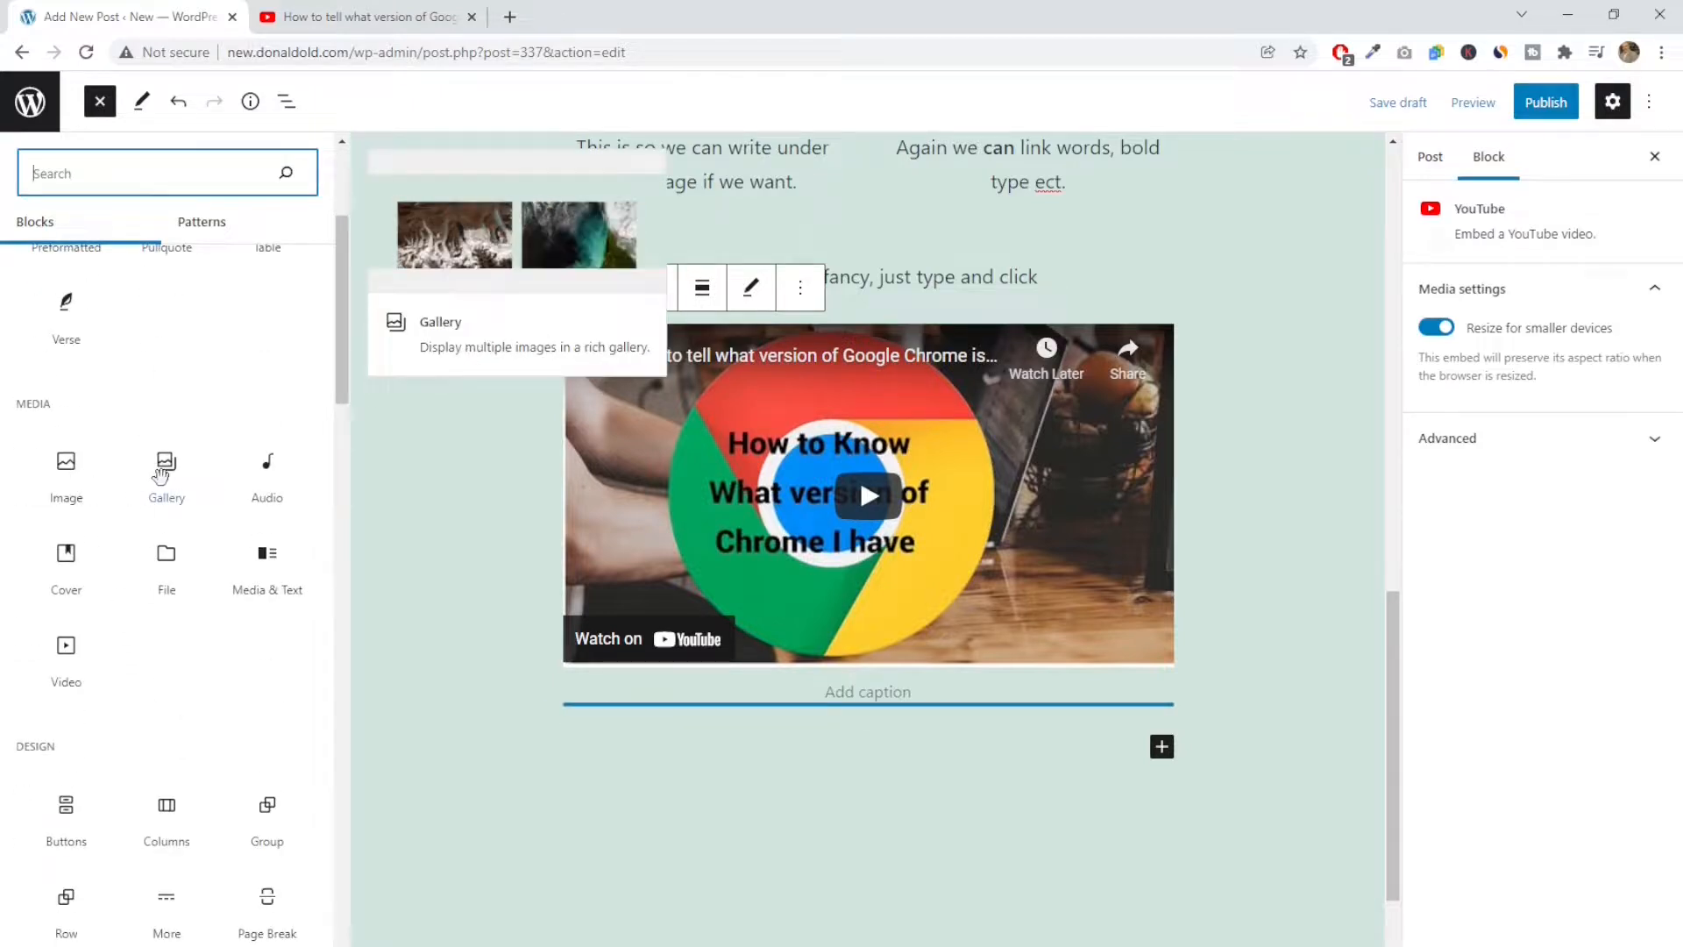
scroll(161, 474, "down", 3)
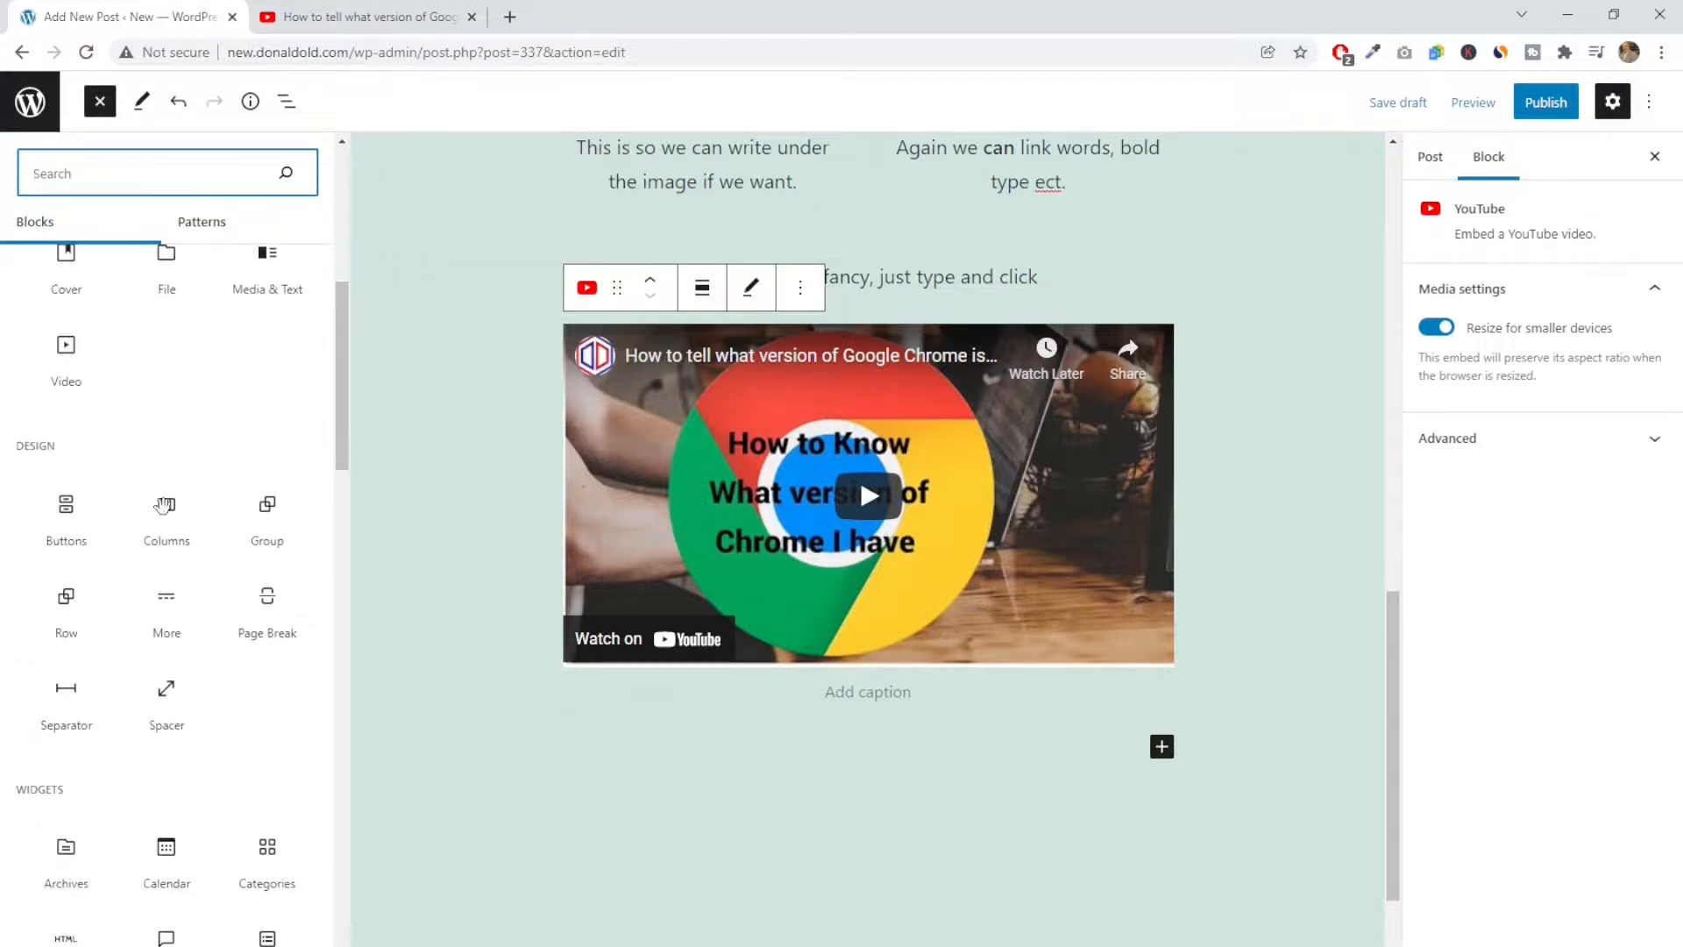
left_click(63, 507)
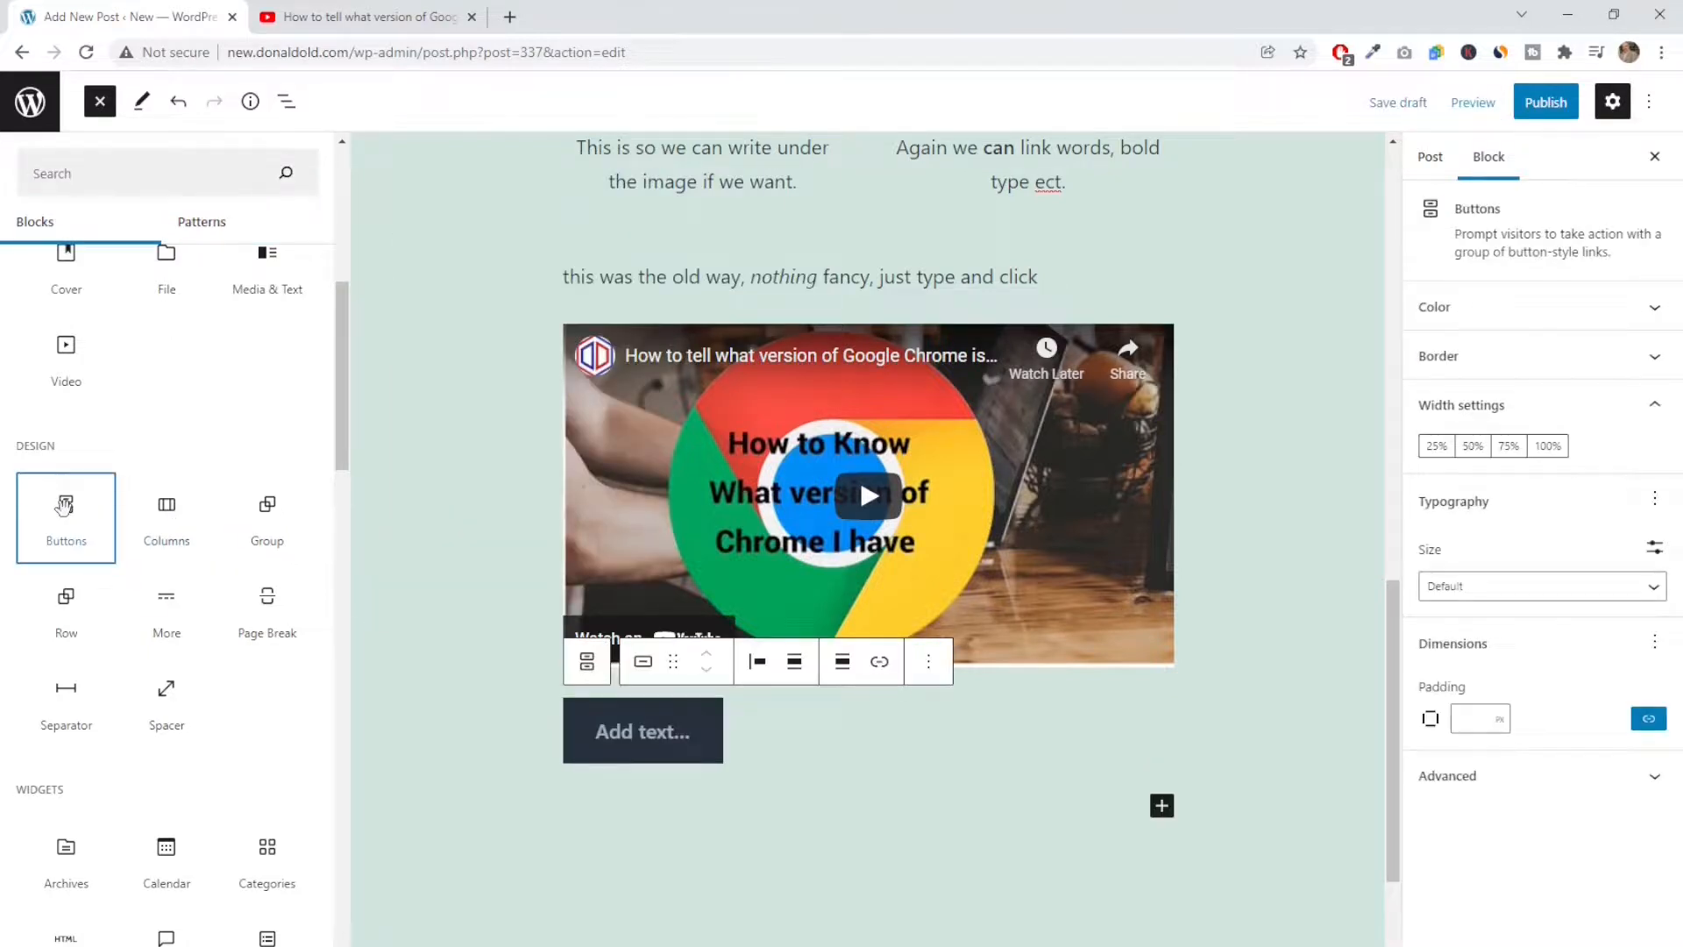
left_click(696, 738)
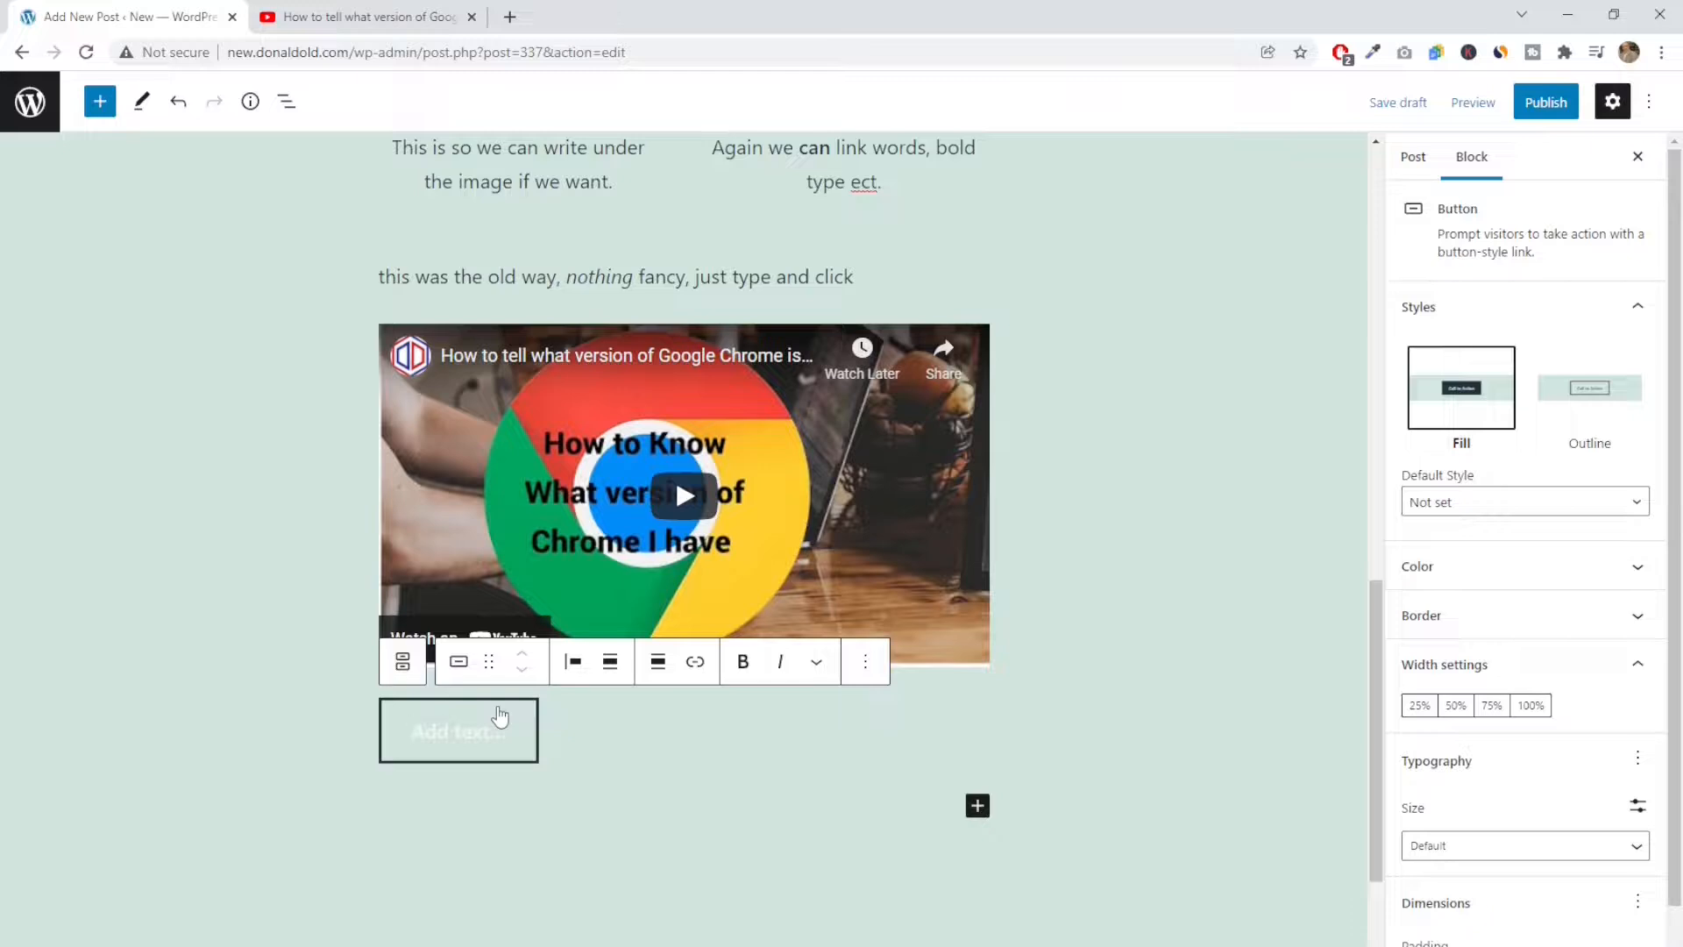
Label the empty button below the embedded video "Please Read More"
type("Please ")
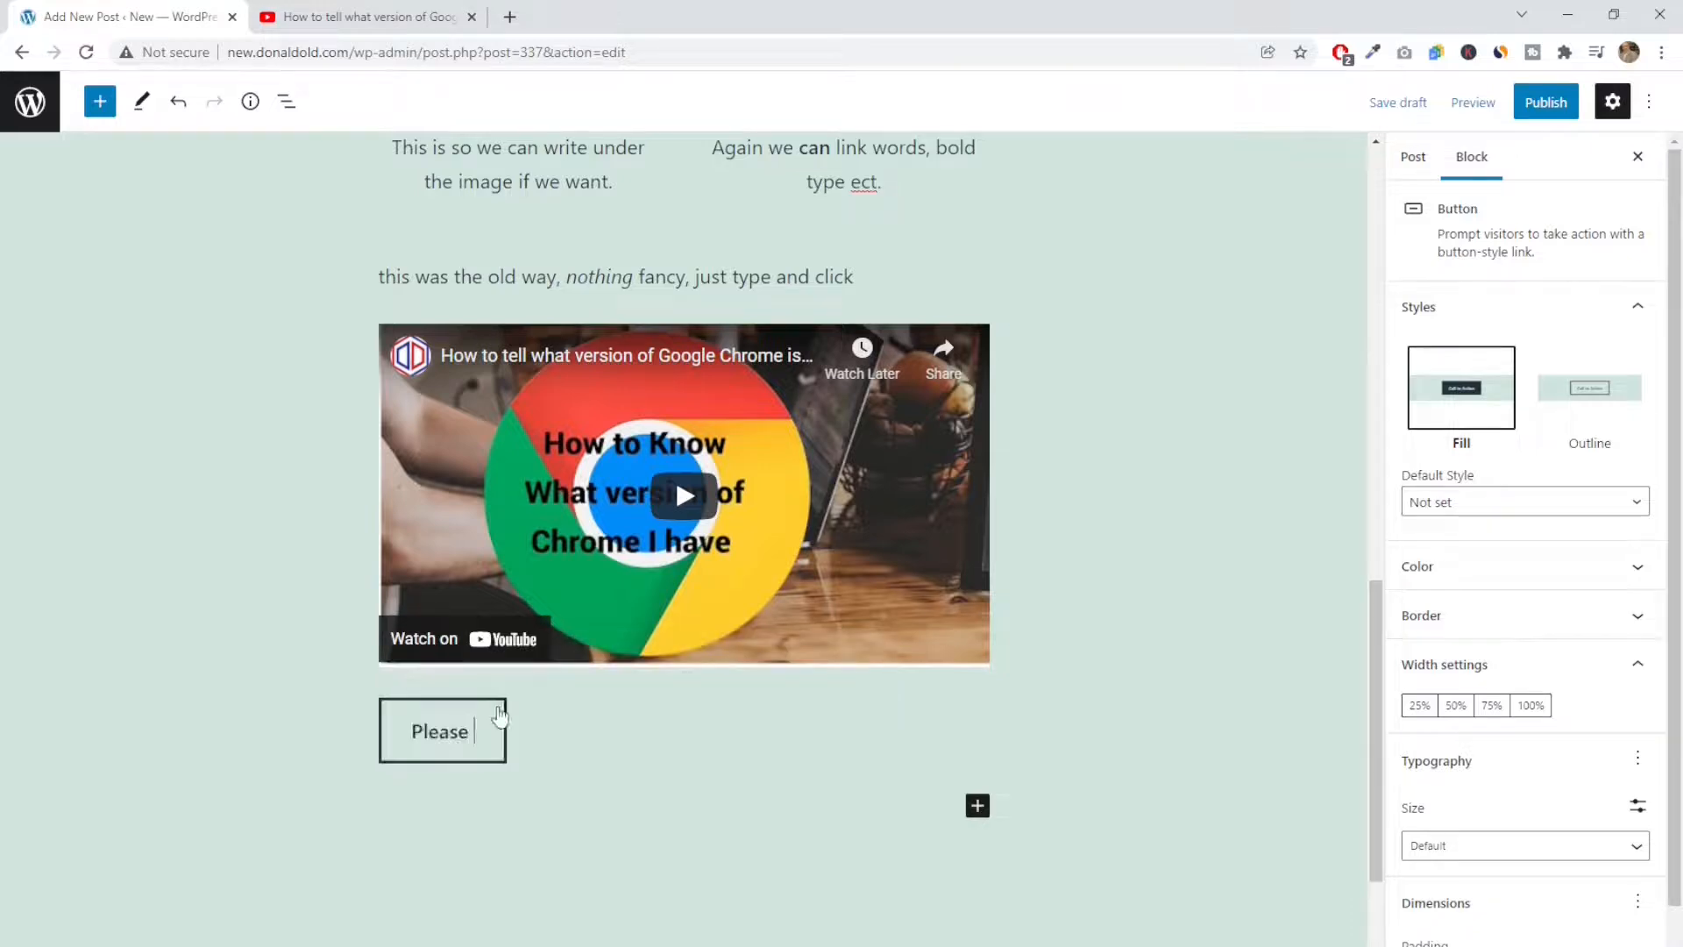
type("Read More")
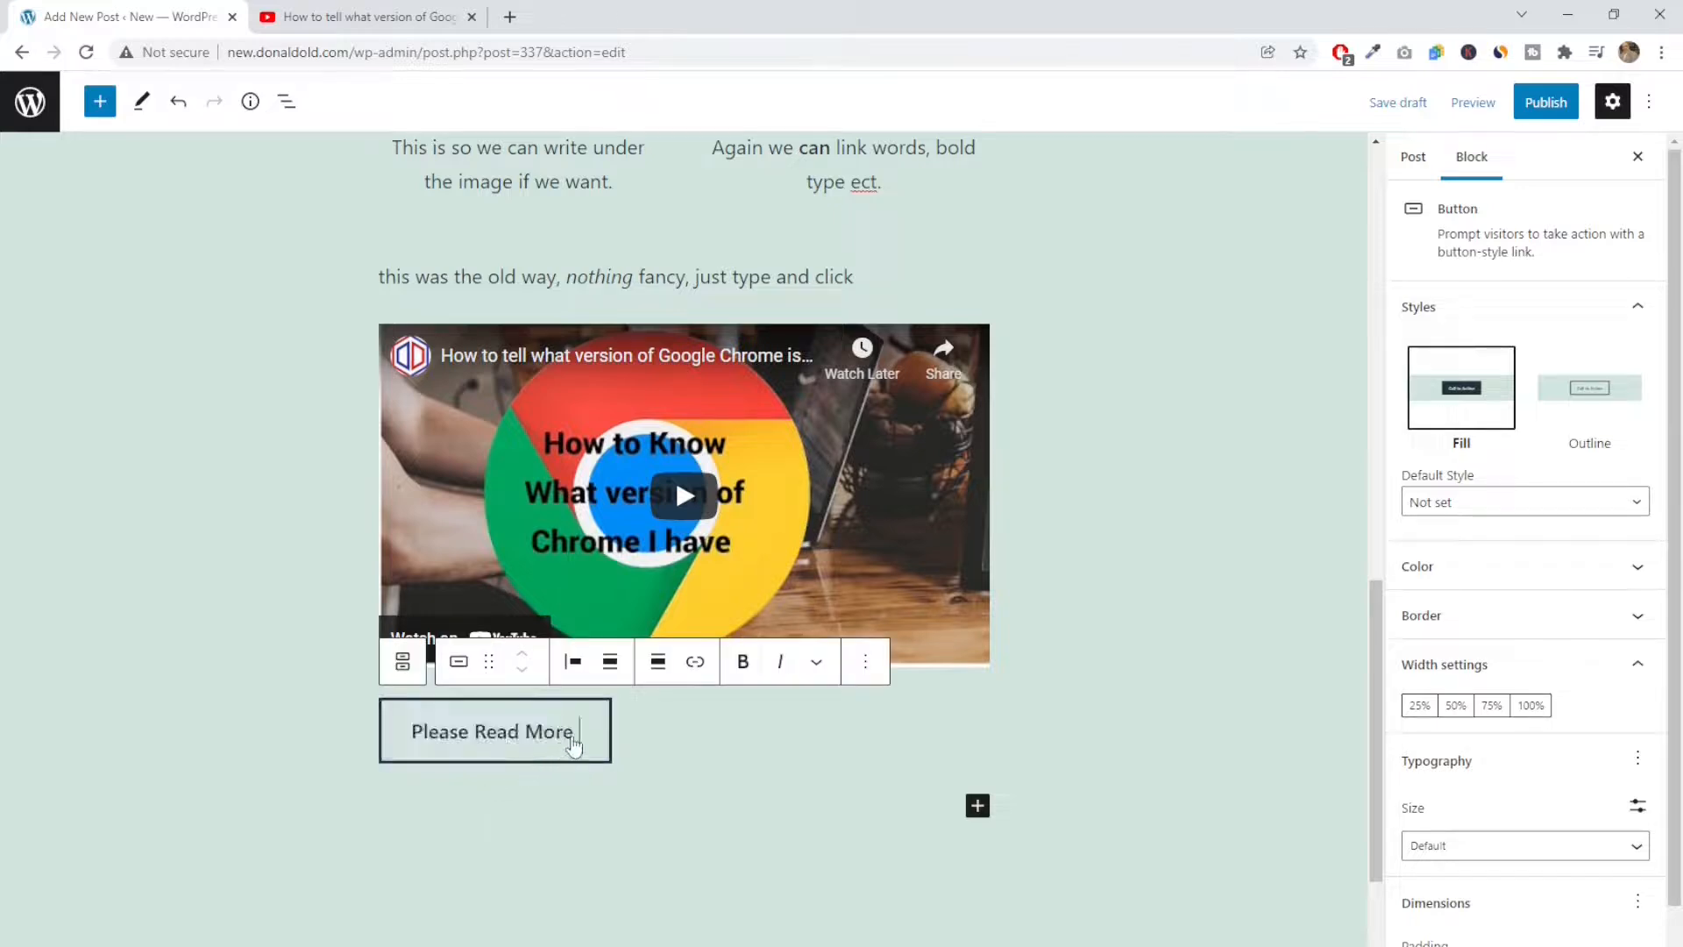
left_click(695, 663)
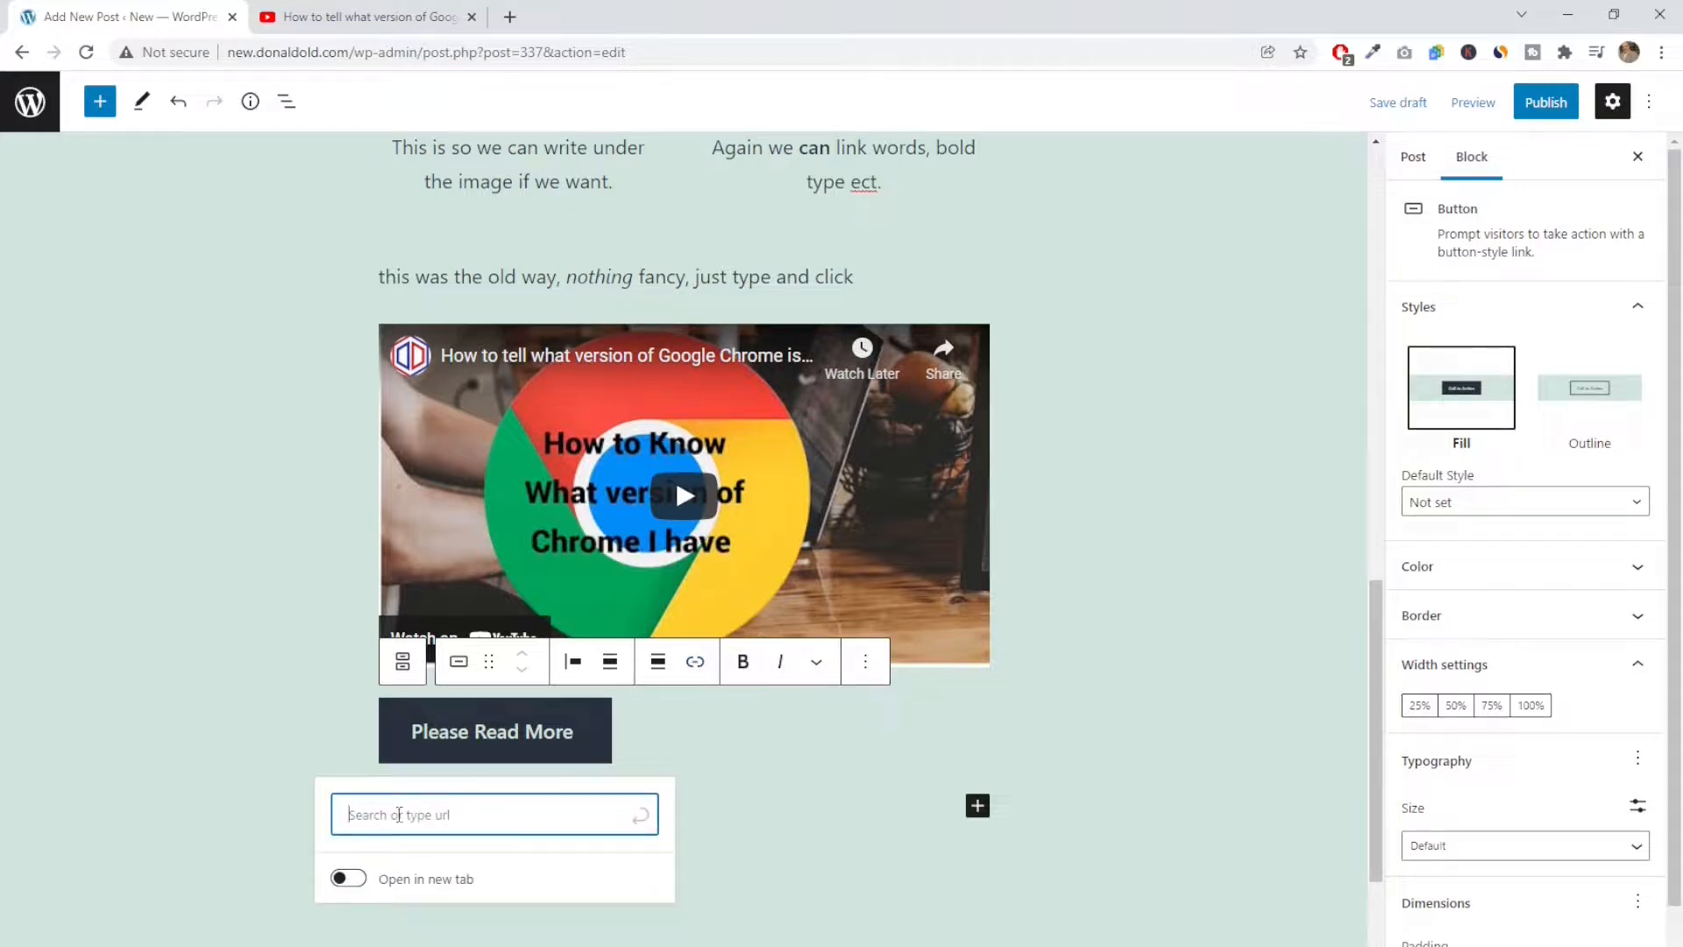
type("https://www.d")
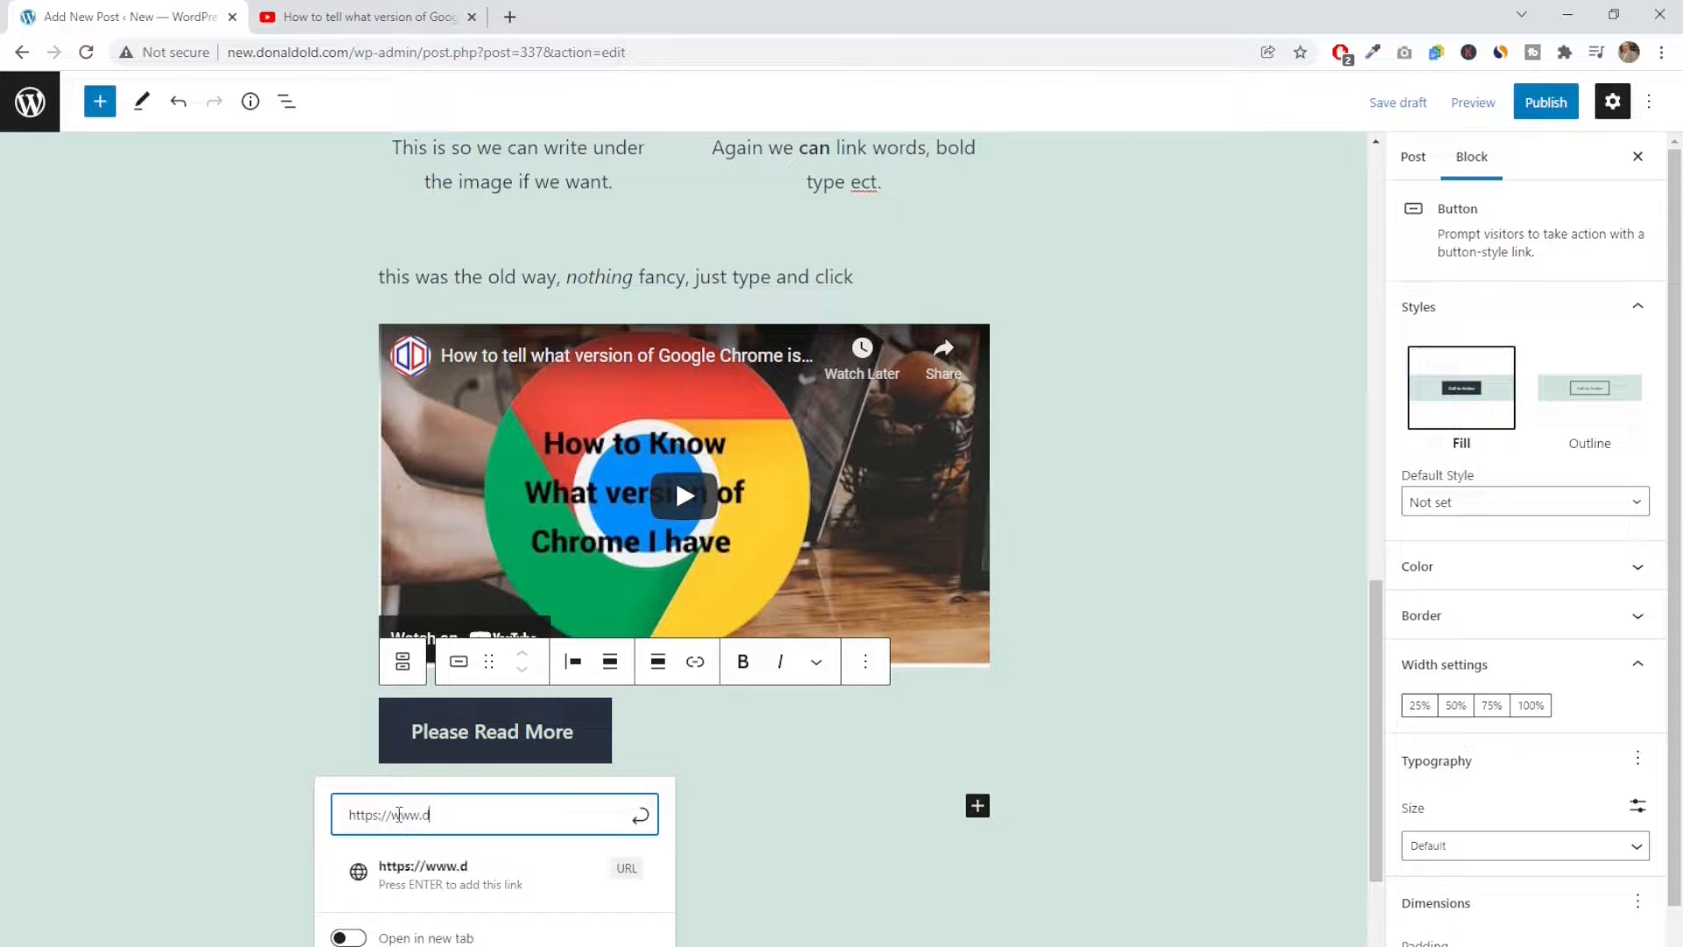
type("onaldold.com")
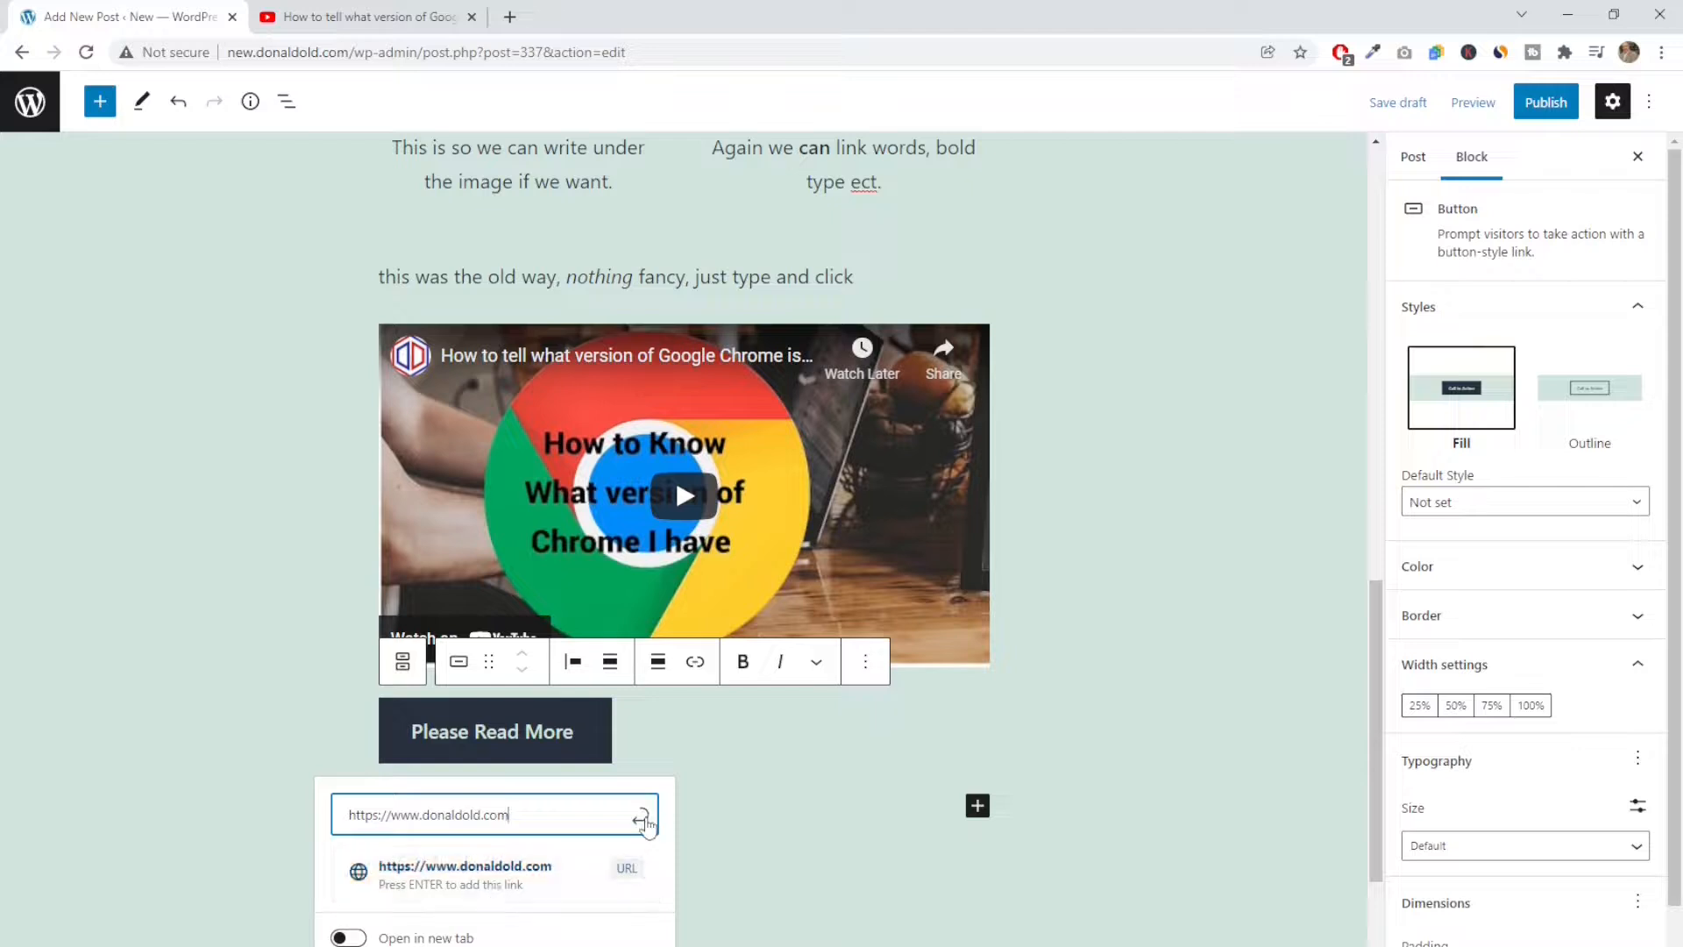
left_click(646, 822)
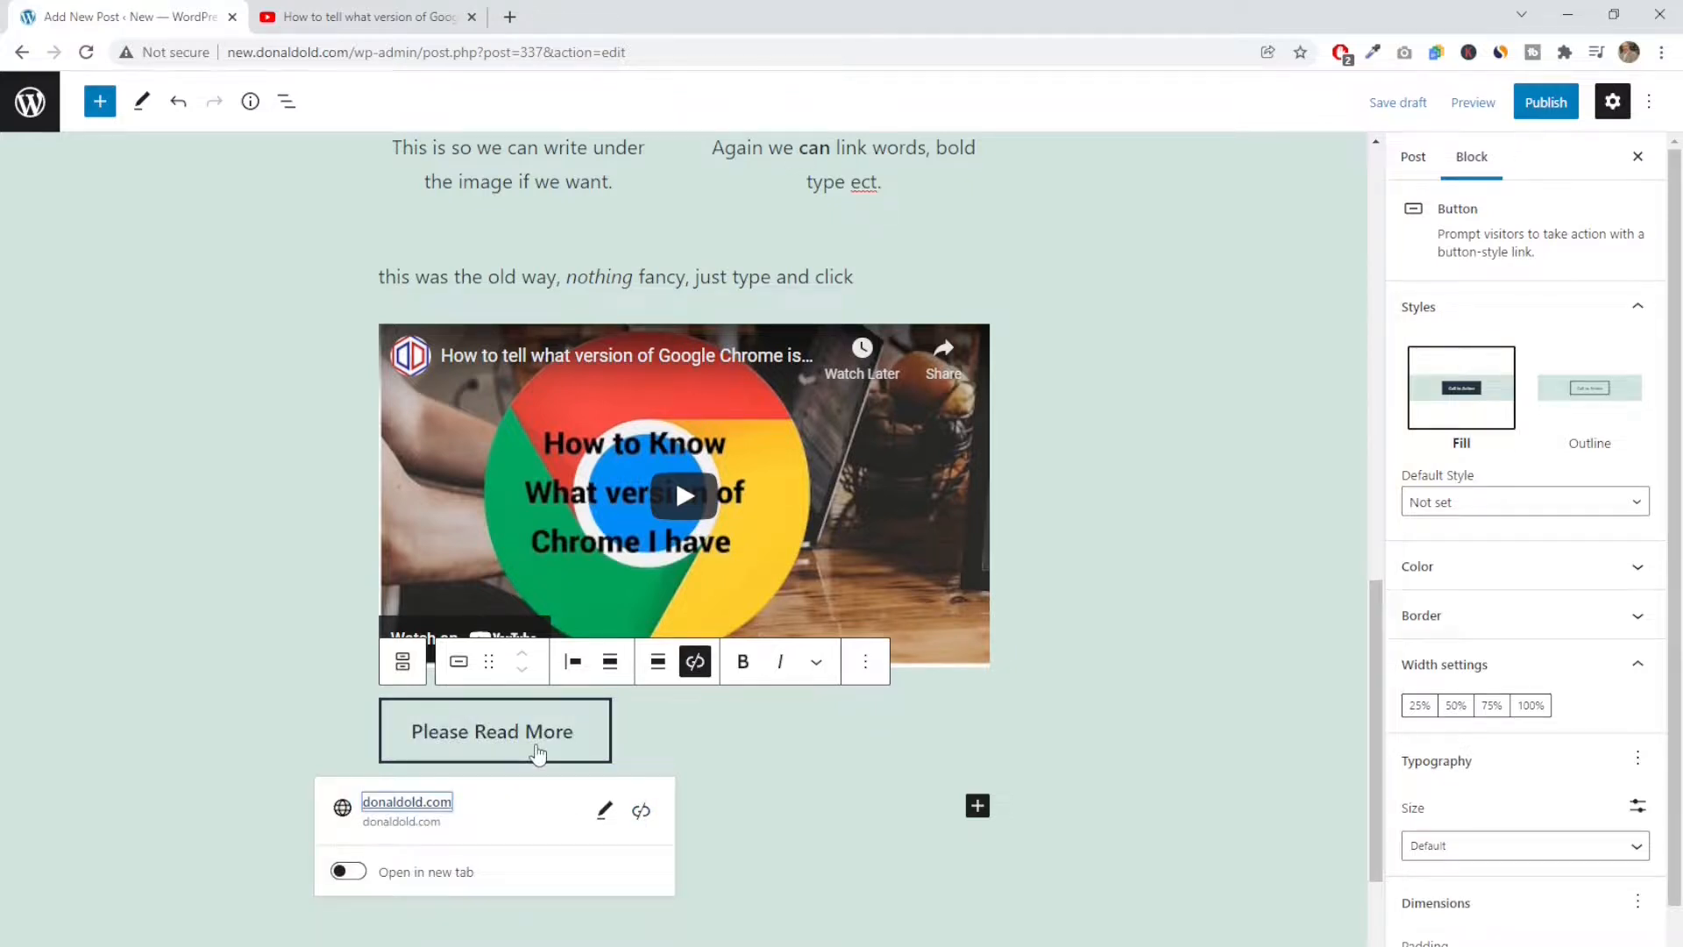
left_click(727, 778)
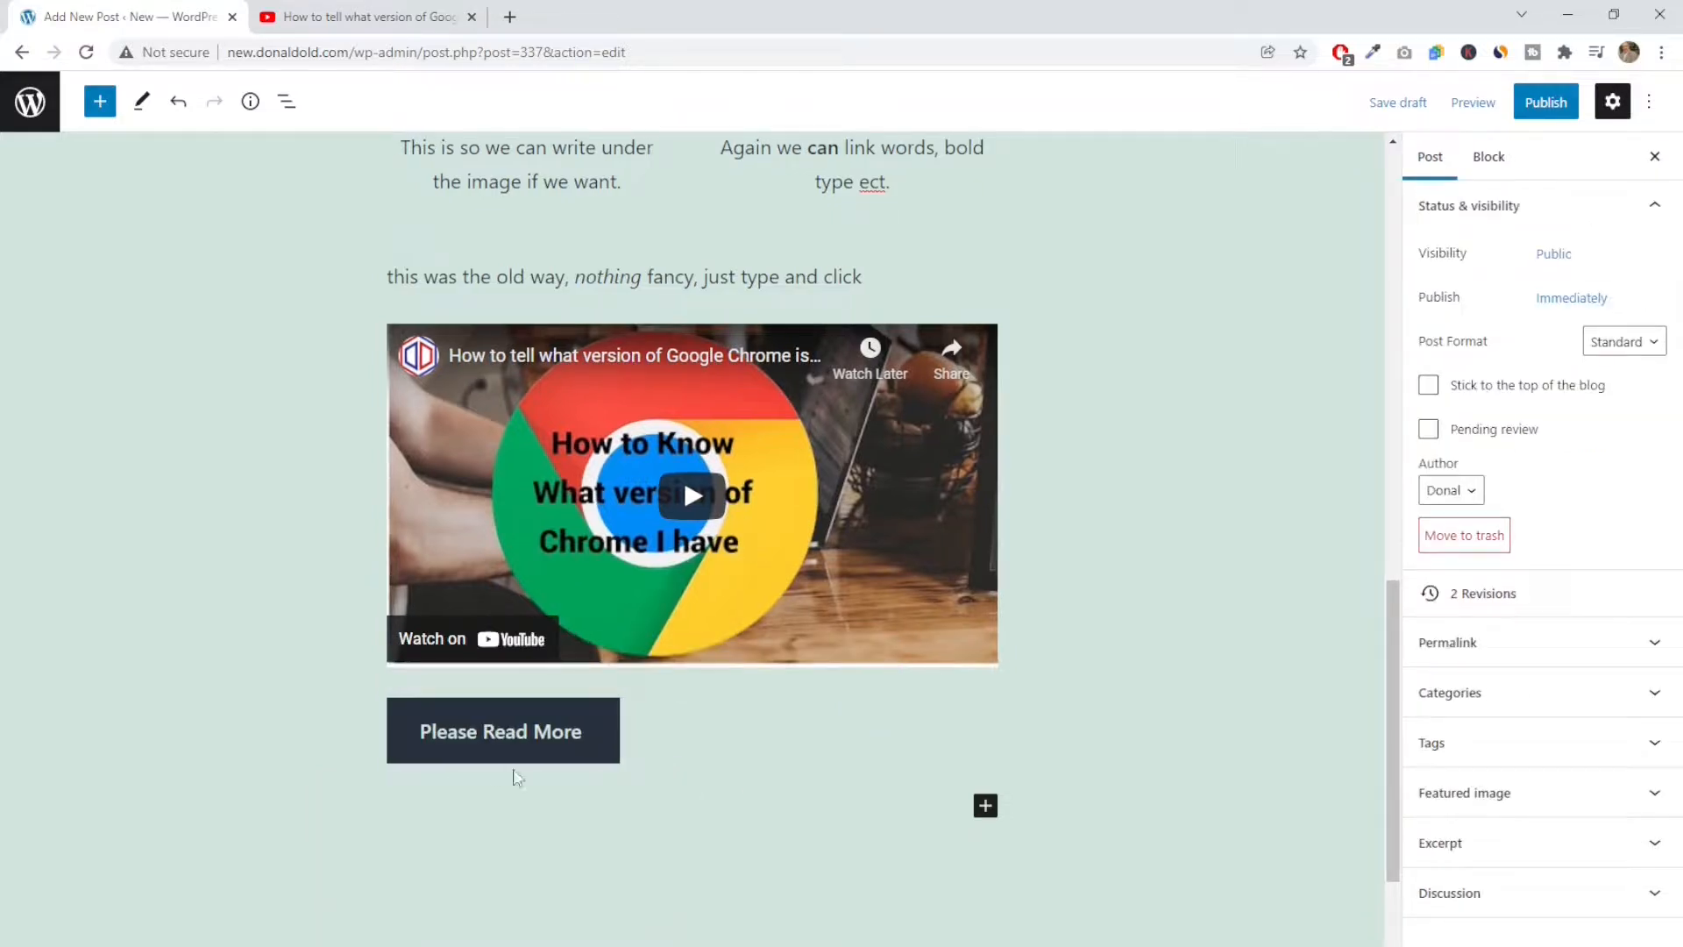
Try several theme text colours on the "Please Read More" button, ending with beige #E4DAD1
left_click(403, 745)
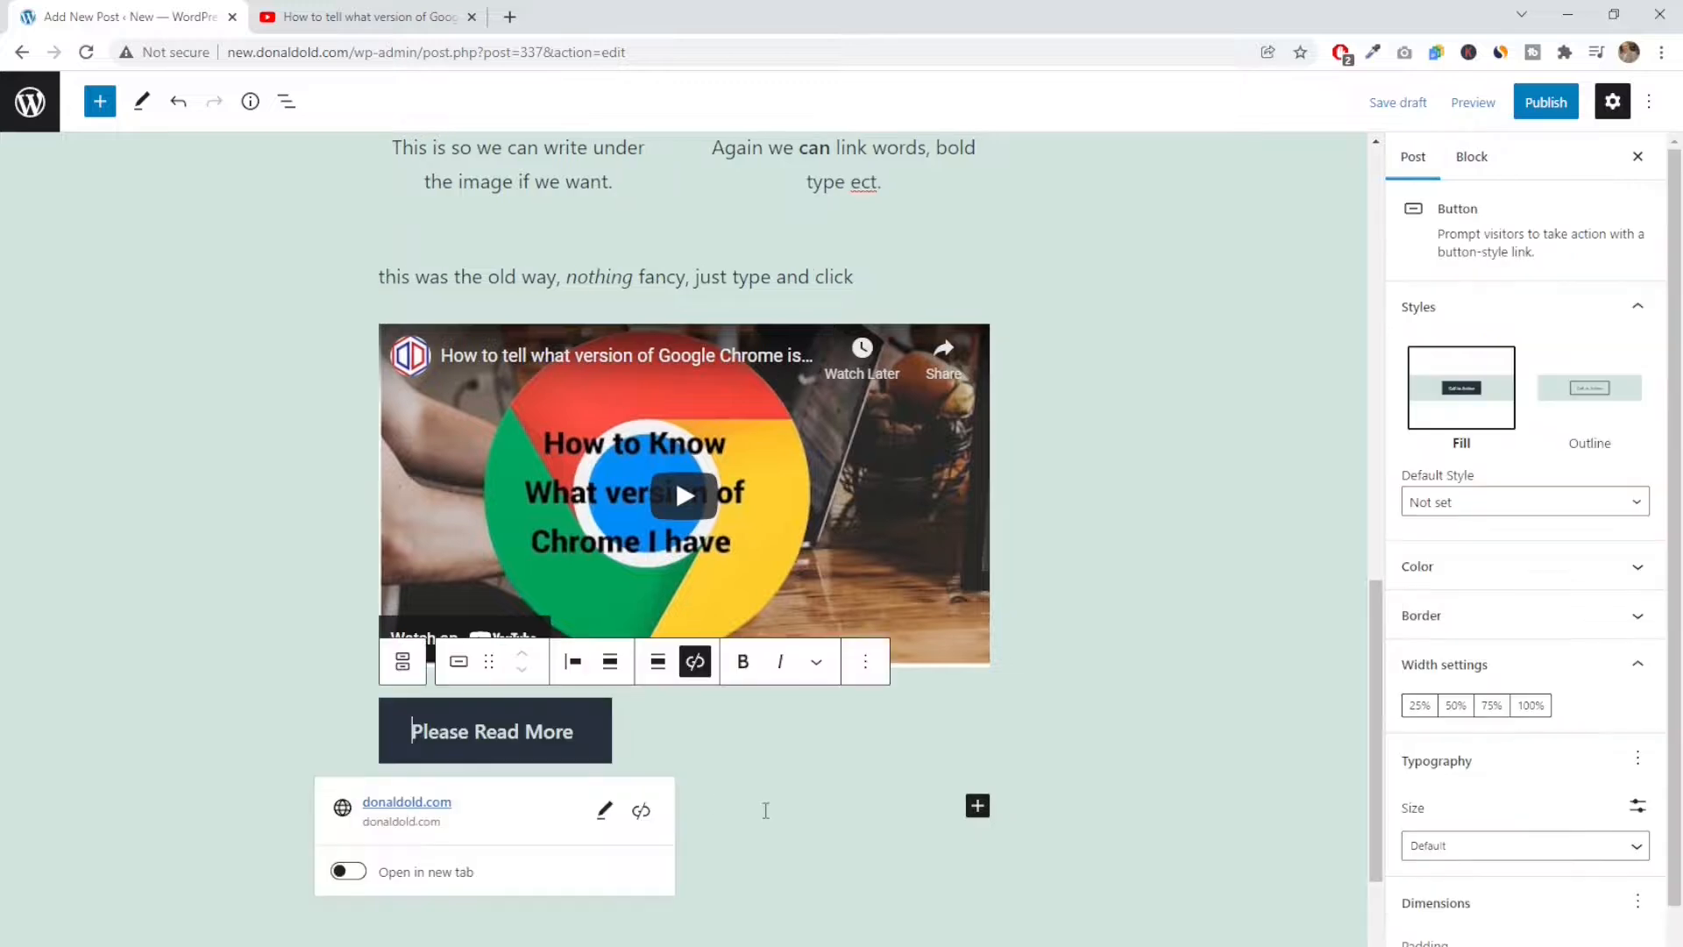
scroll(765, 810, "down", 1)
scroll(1487, 719, "down", 1)
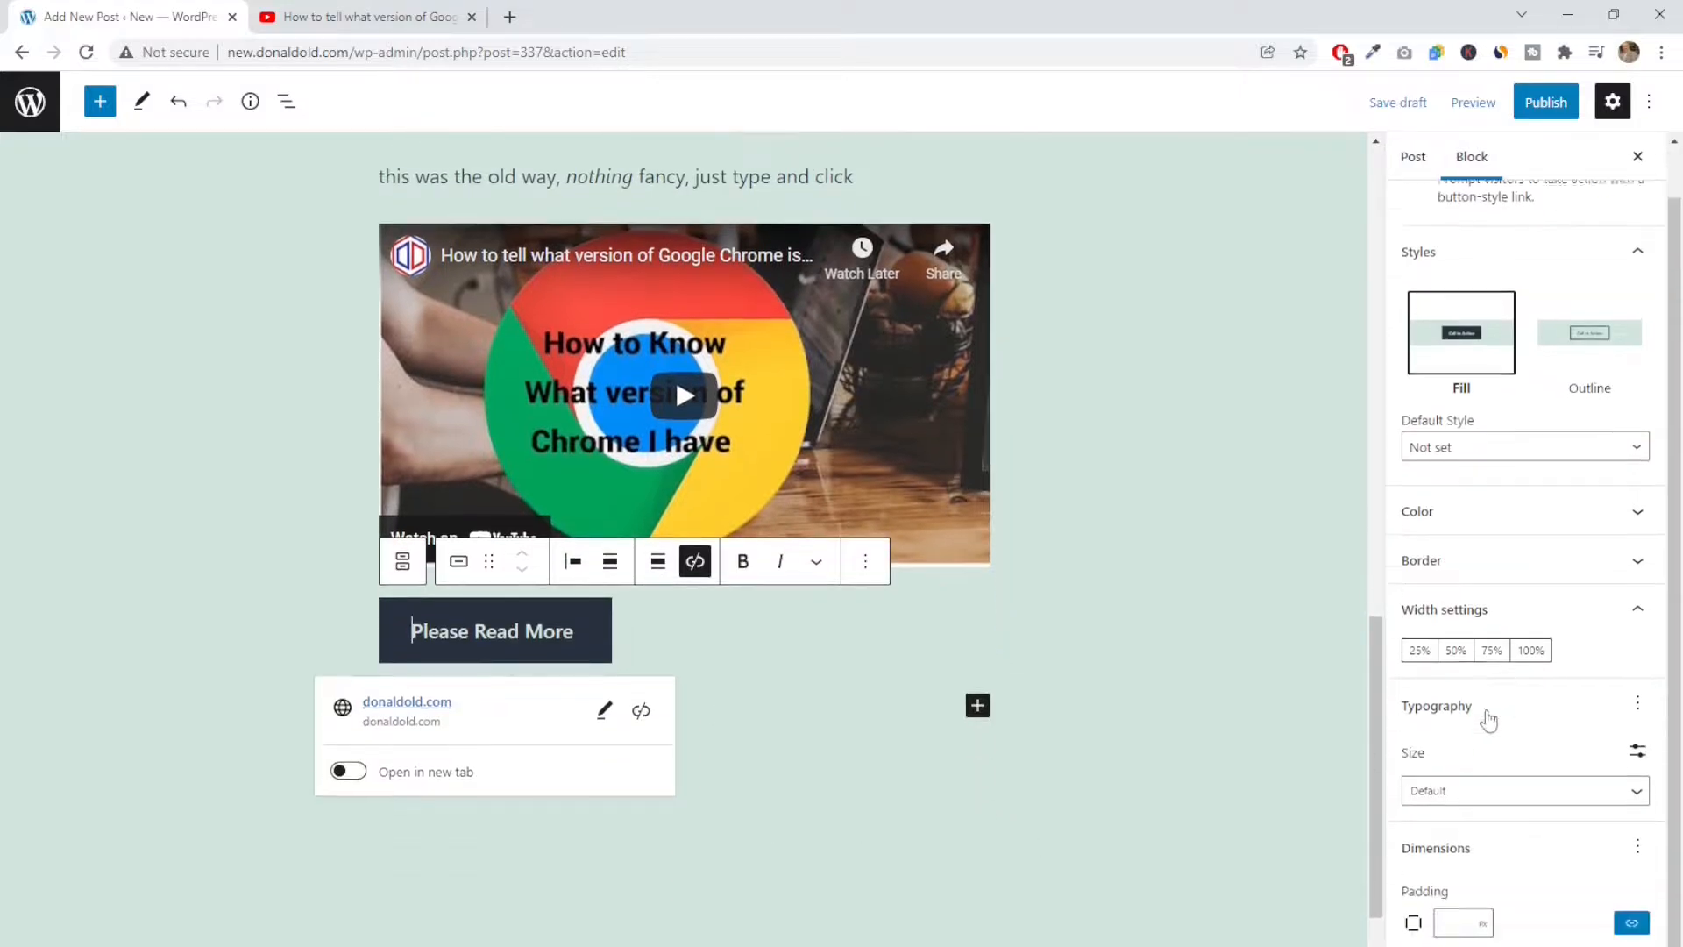
left_click(1502, 497)
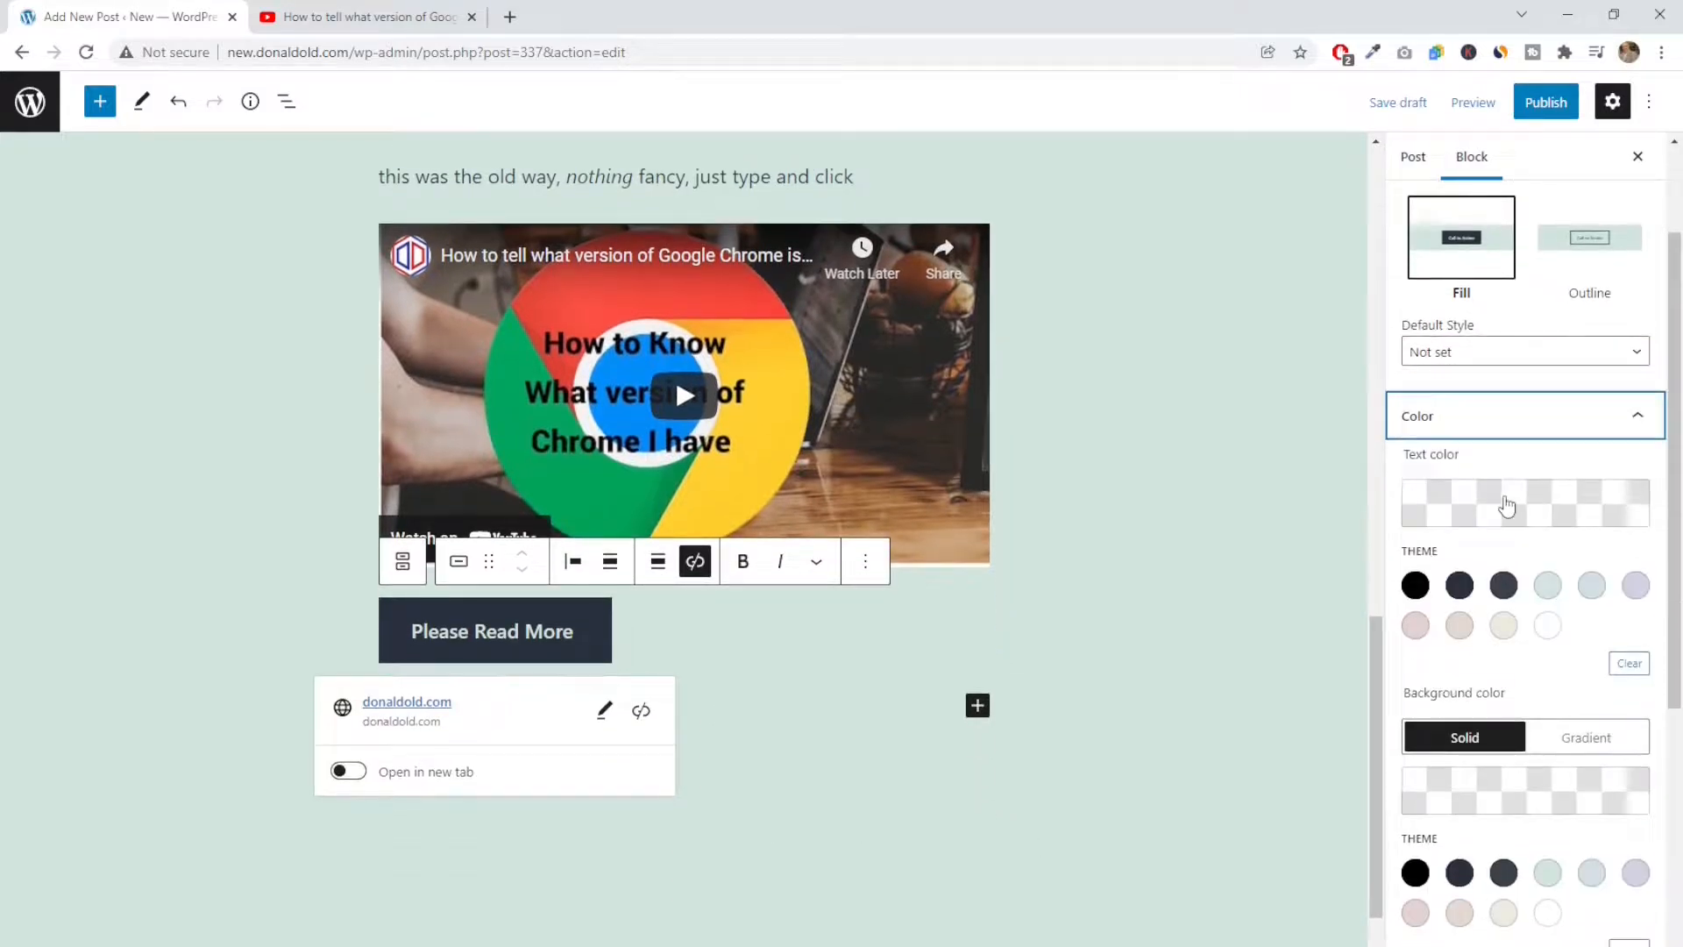
left_click(1592, 588)
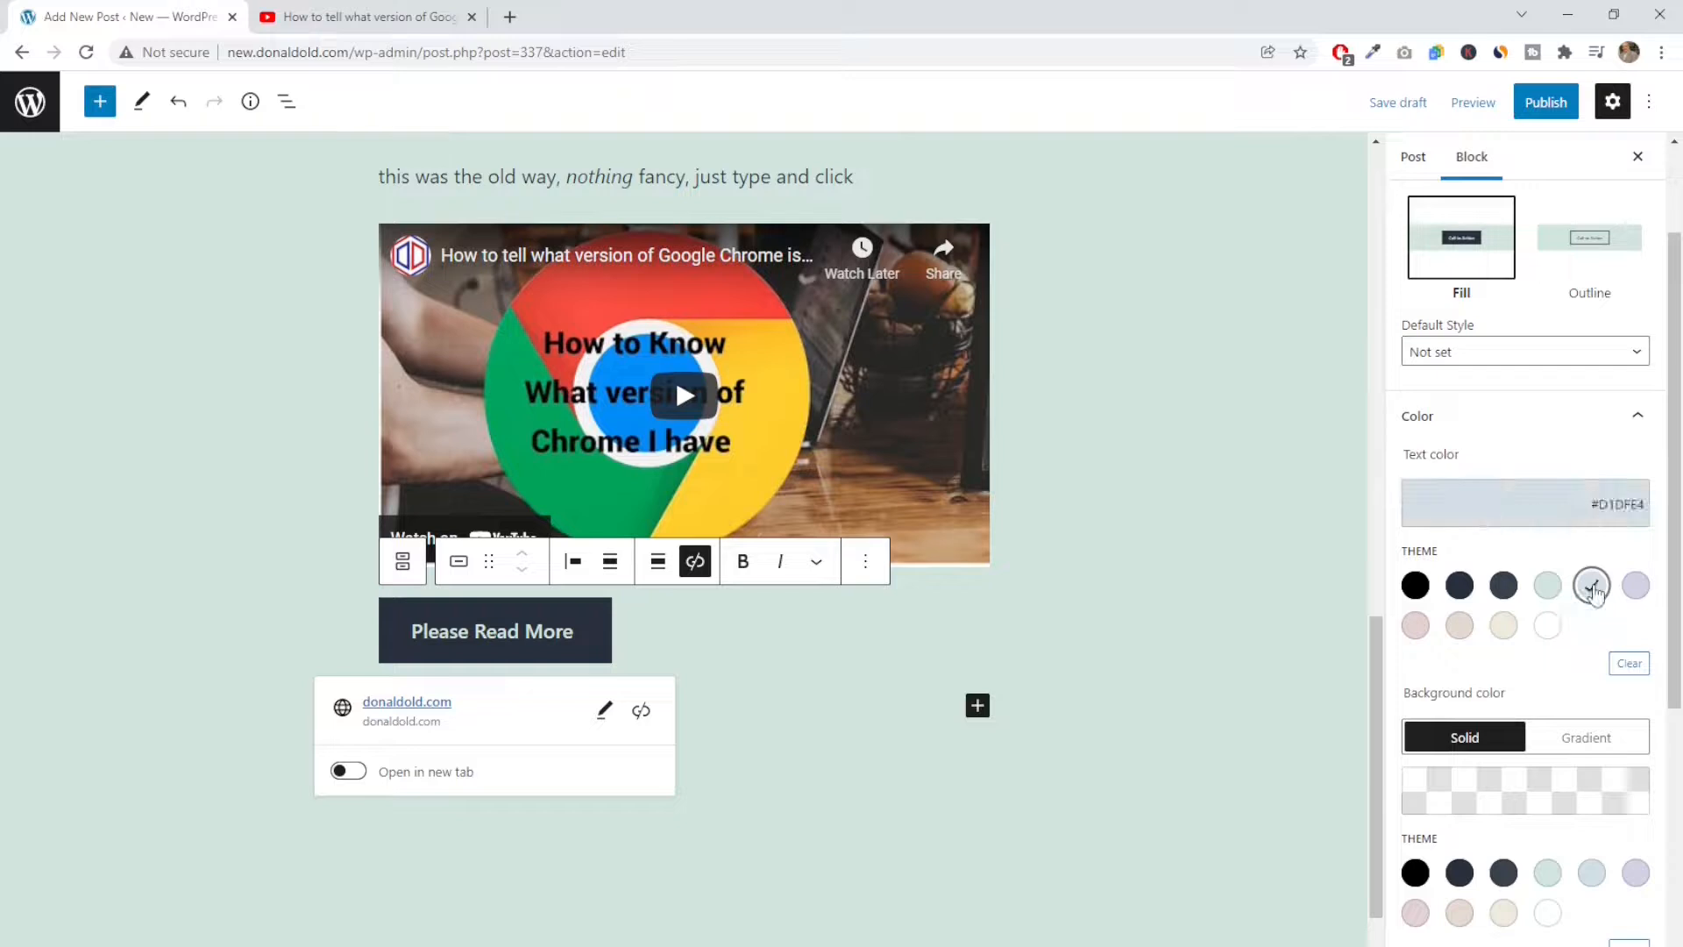
left_click(1549, 587)
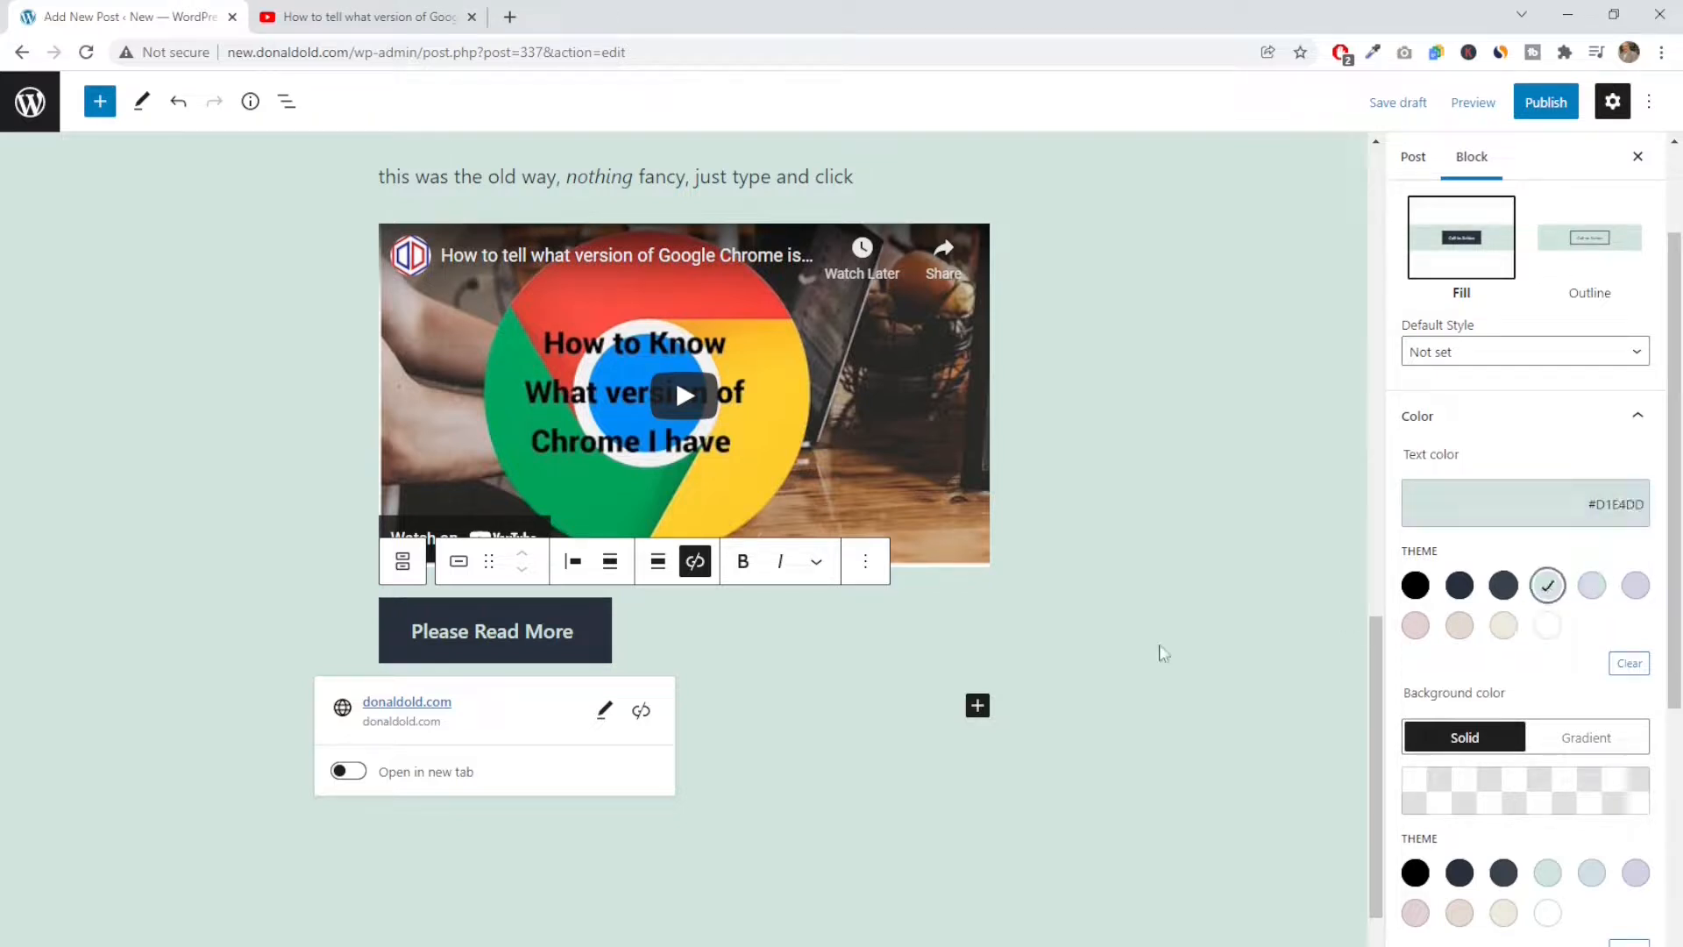
left_click(1460, 585)
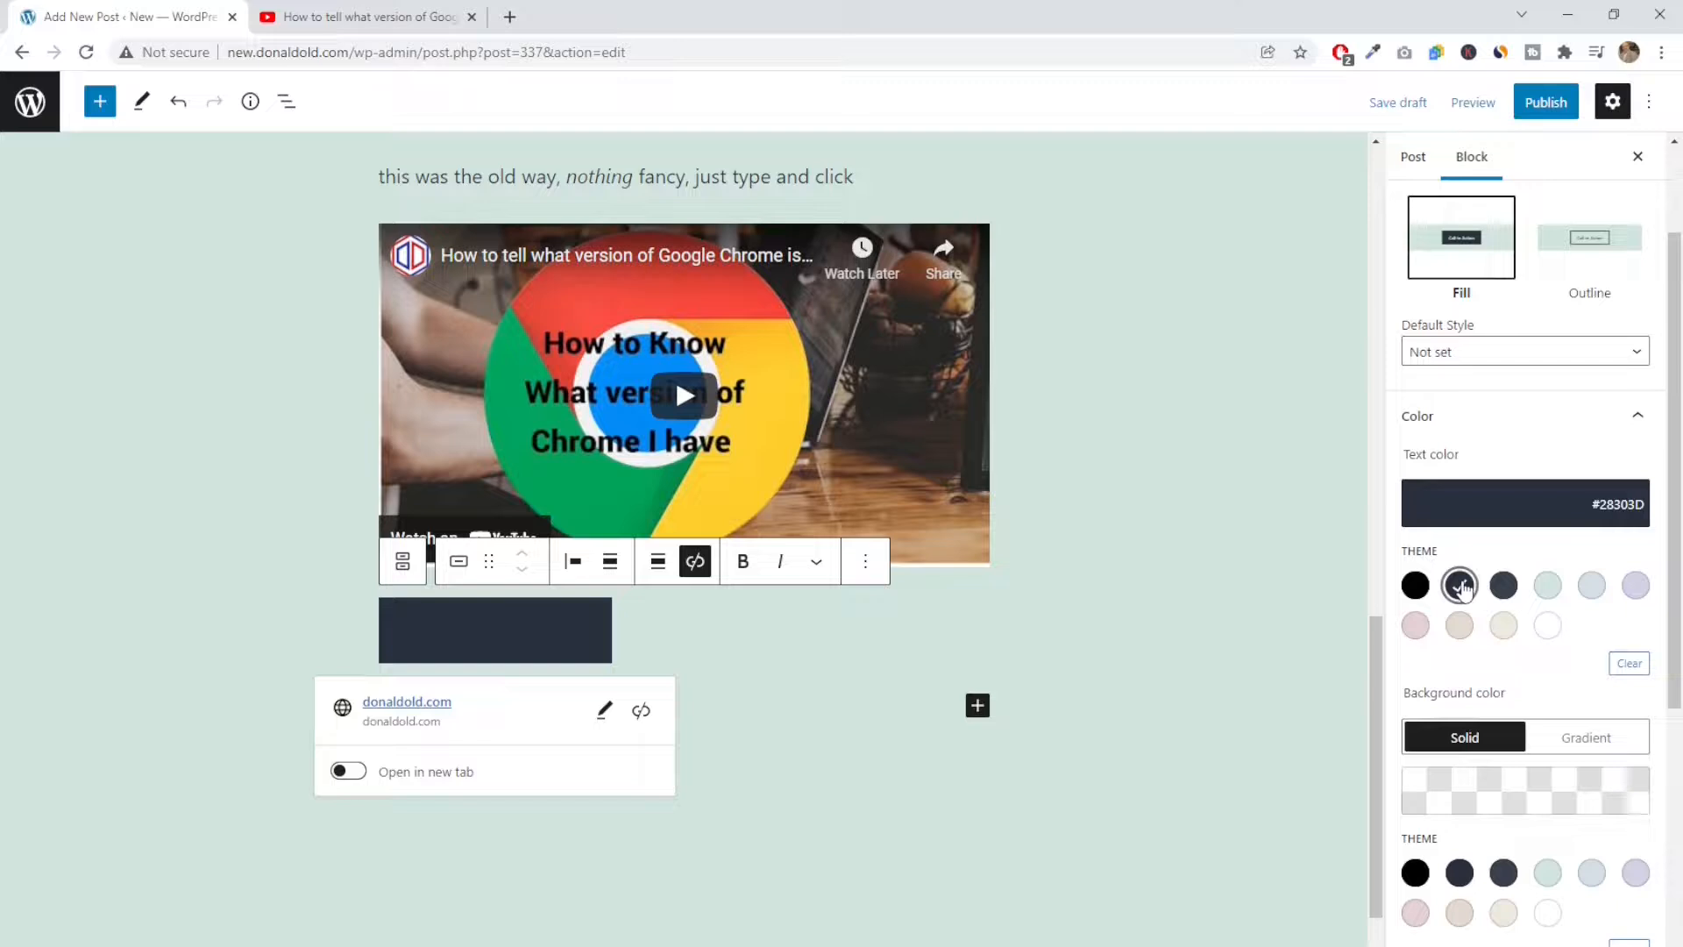
left_click(1459, 626)
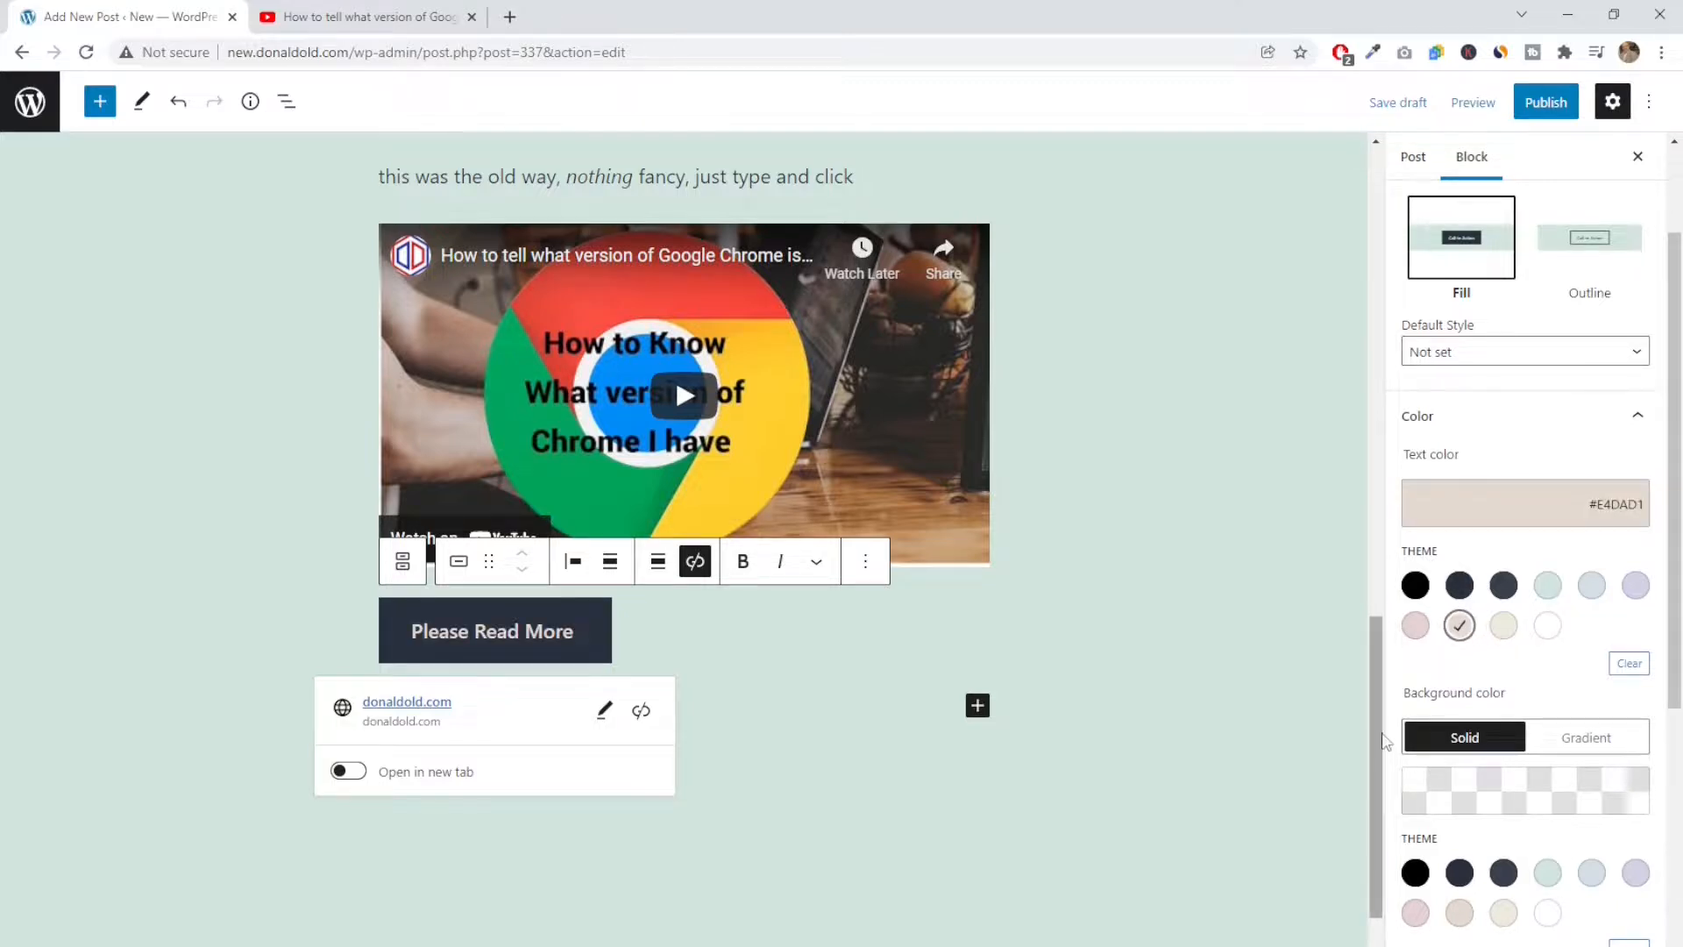
Try the theme colours green #D1E4DD and lavender #D1D1E4 as the button's solid background
scroll(1383, 740, "down", 2)
scroll(1438, 675, "up", 2)
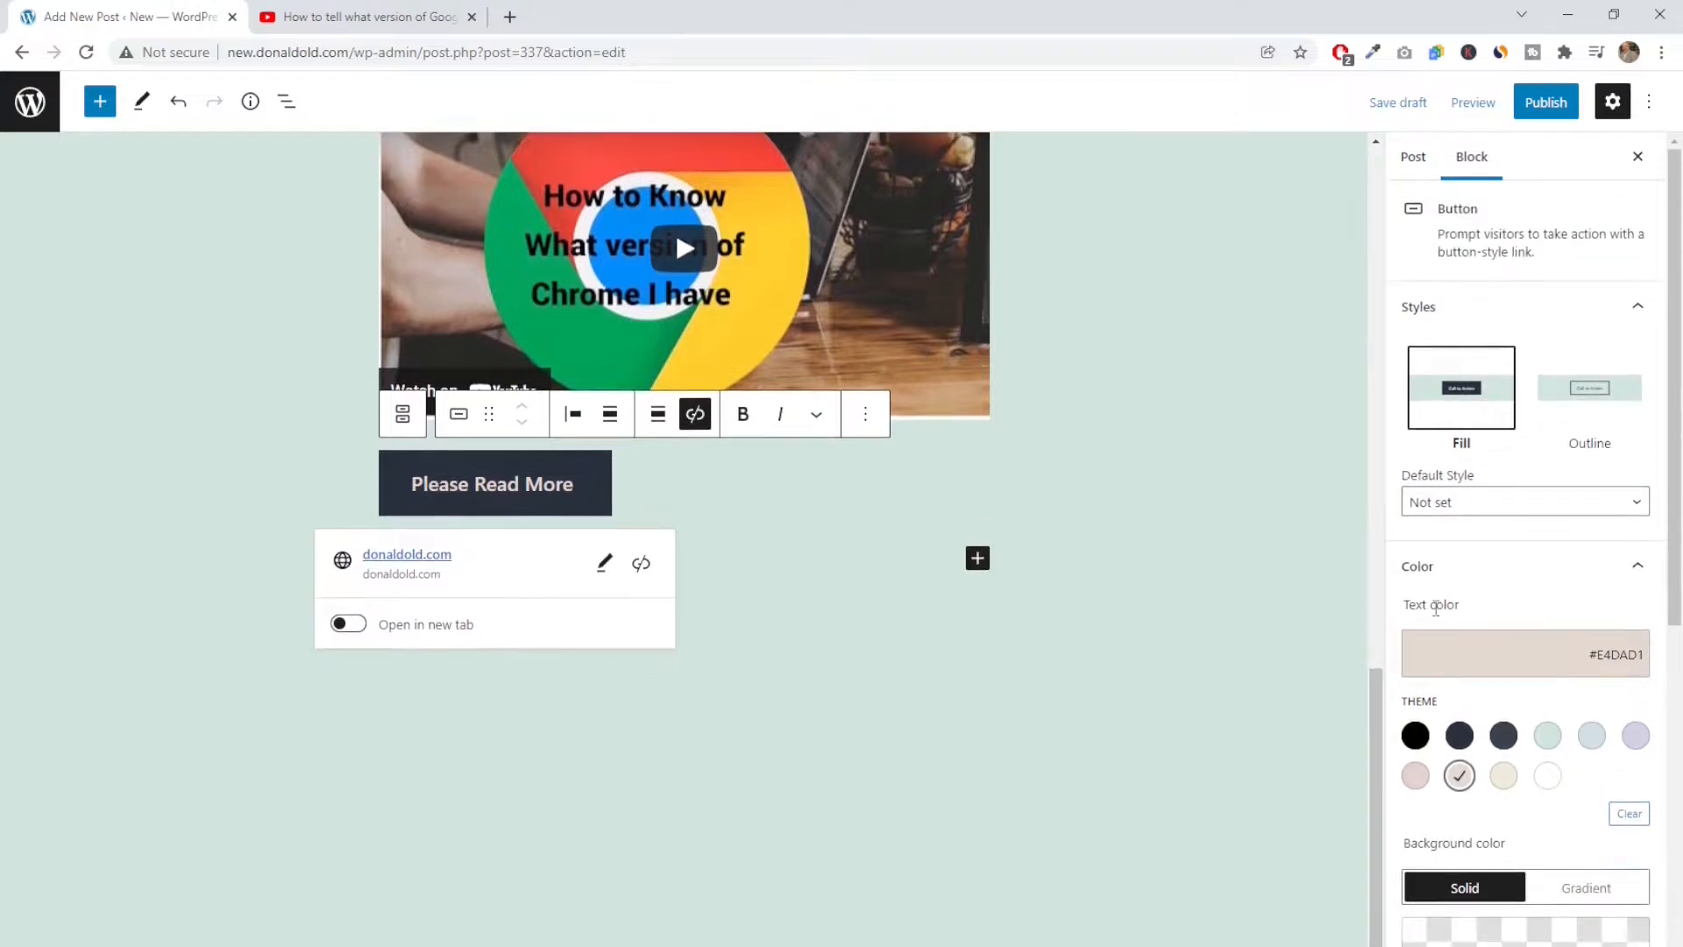
left_click_drag(1676, 561, 1681, 790)
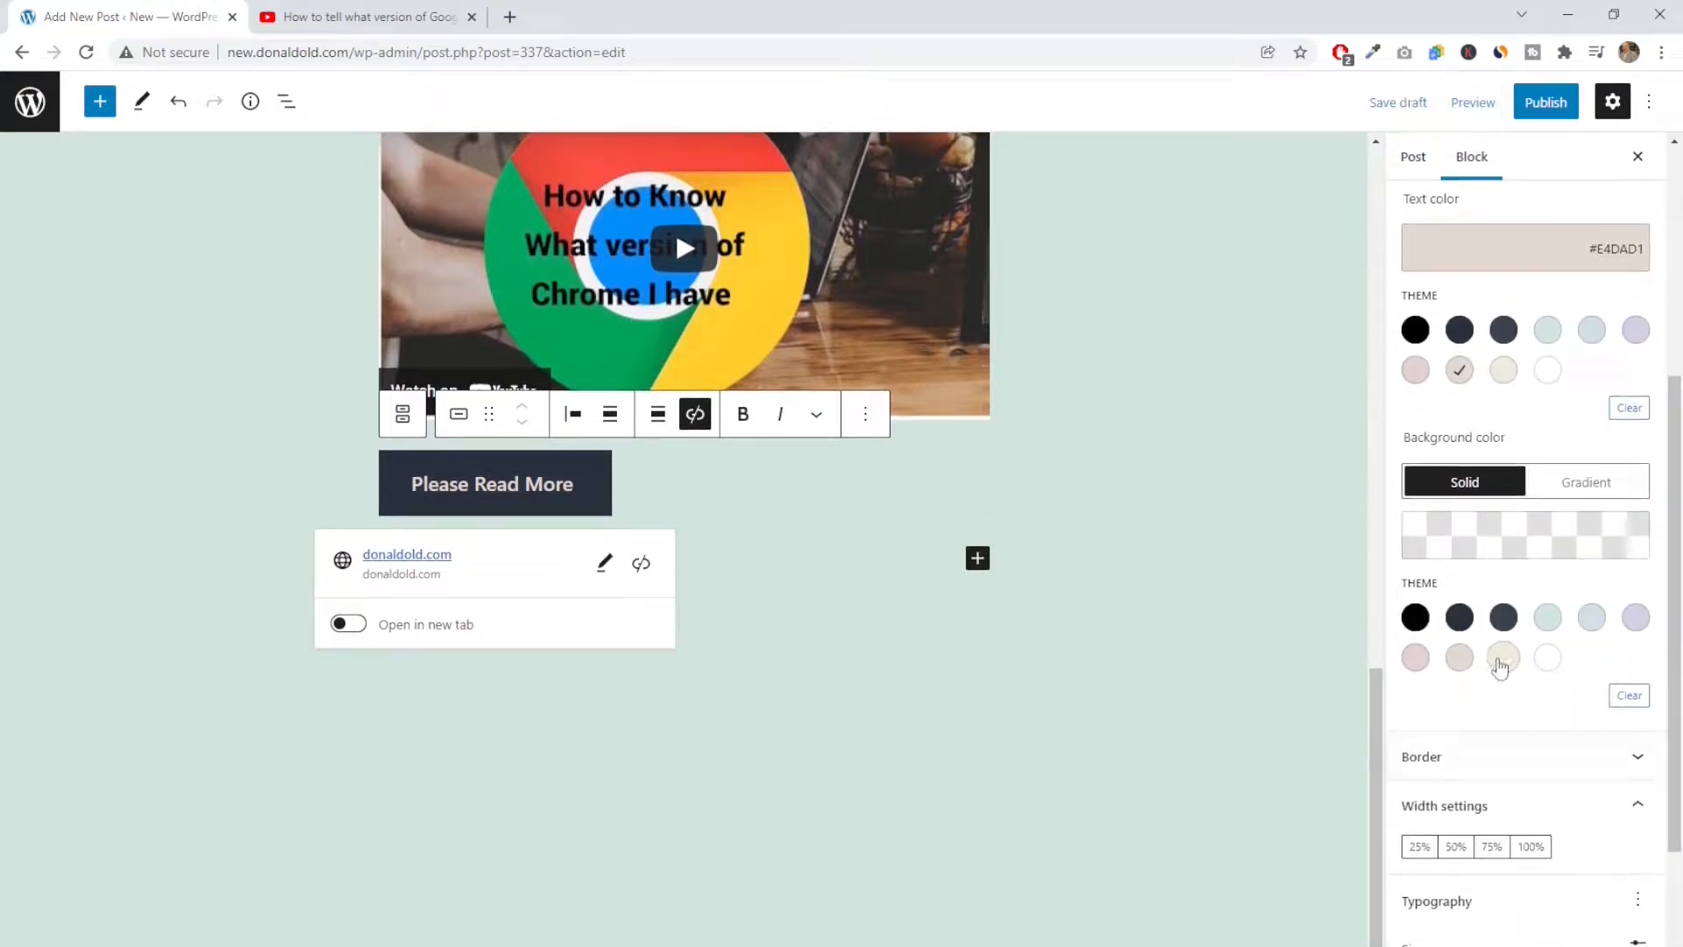
left_click(1548, 619)
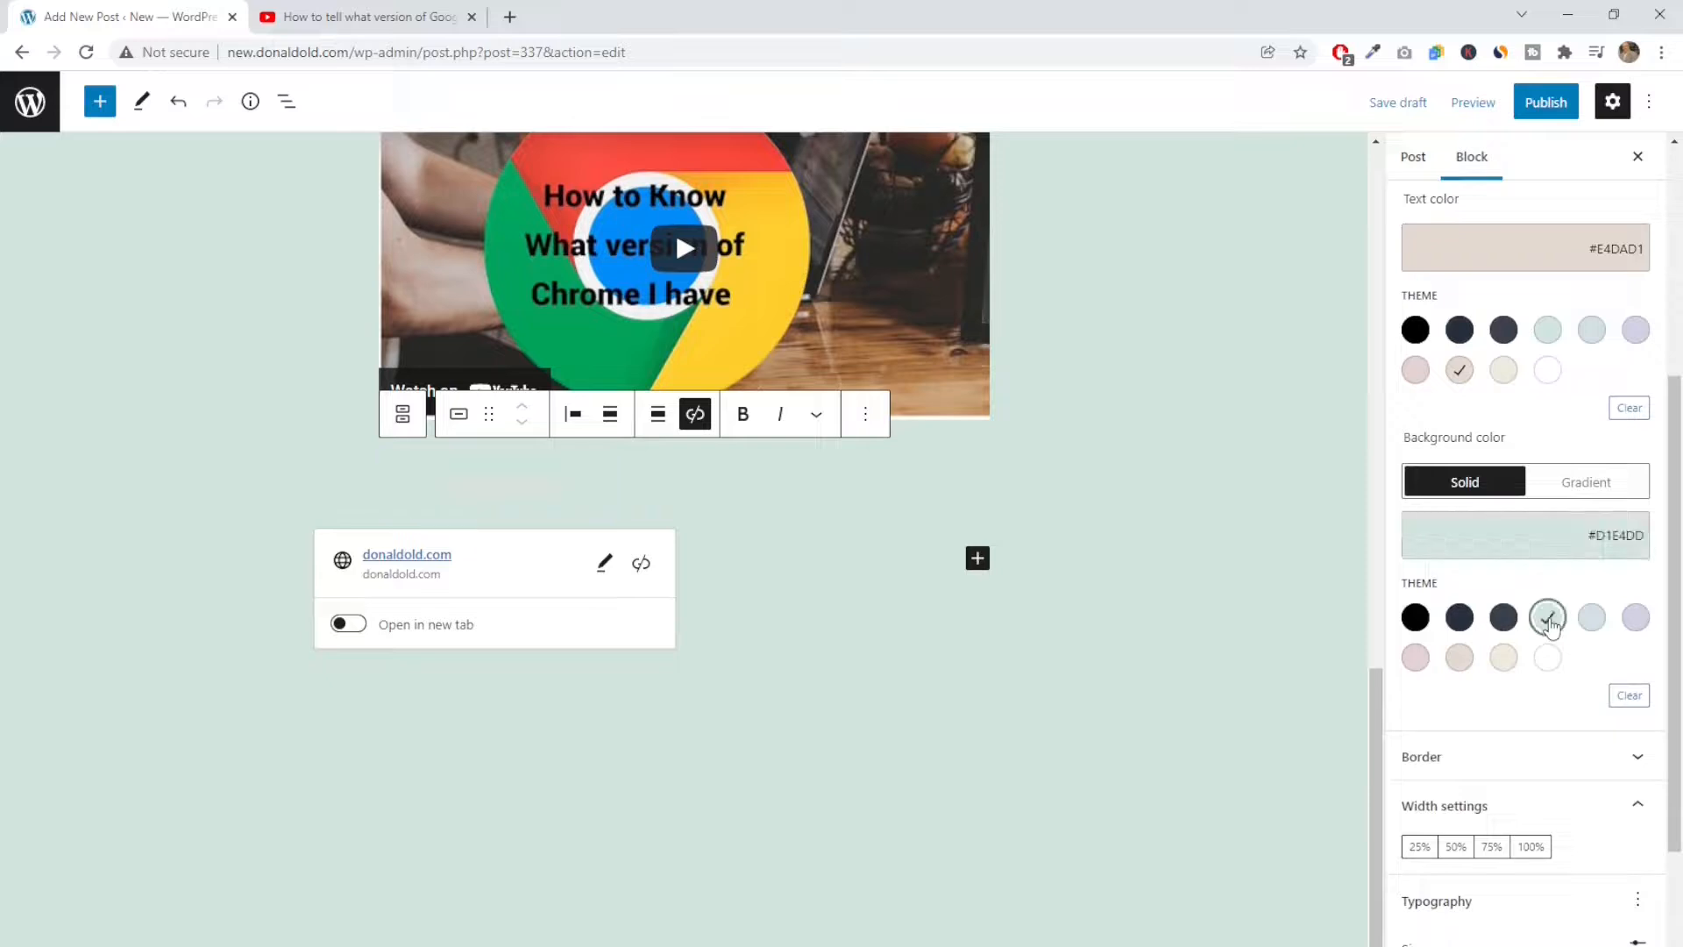
left_click(1634, 619)
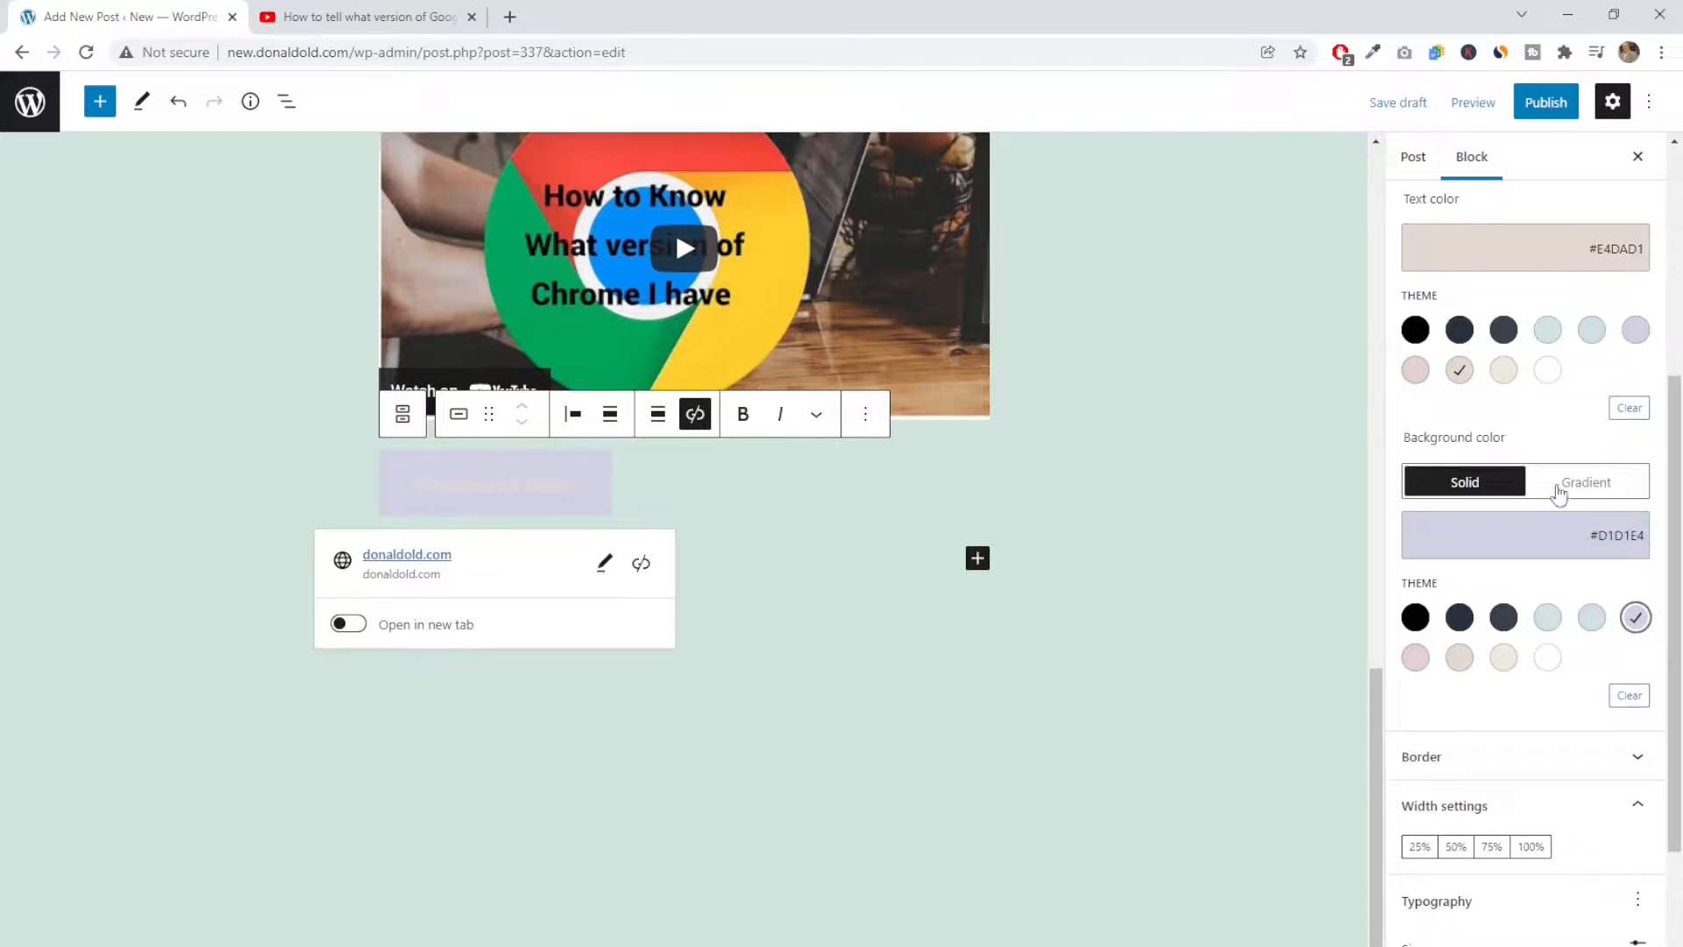
Set the button's text colour to white #FFFFFF and its solid background to pink #E4D1D1, and leave the block
left_click(1550, 377)
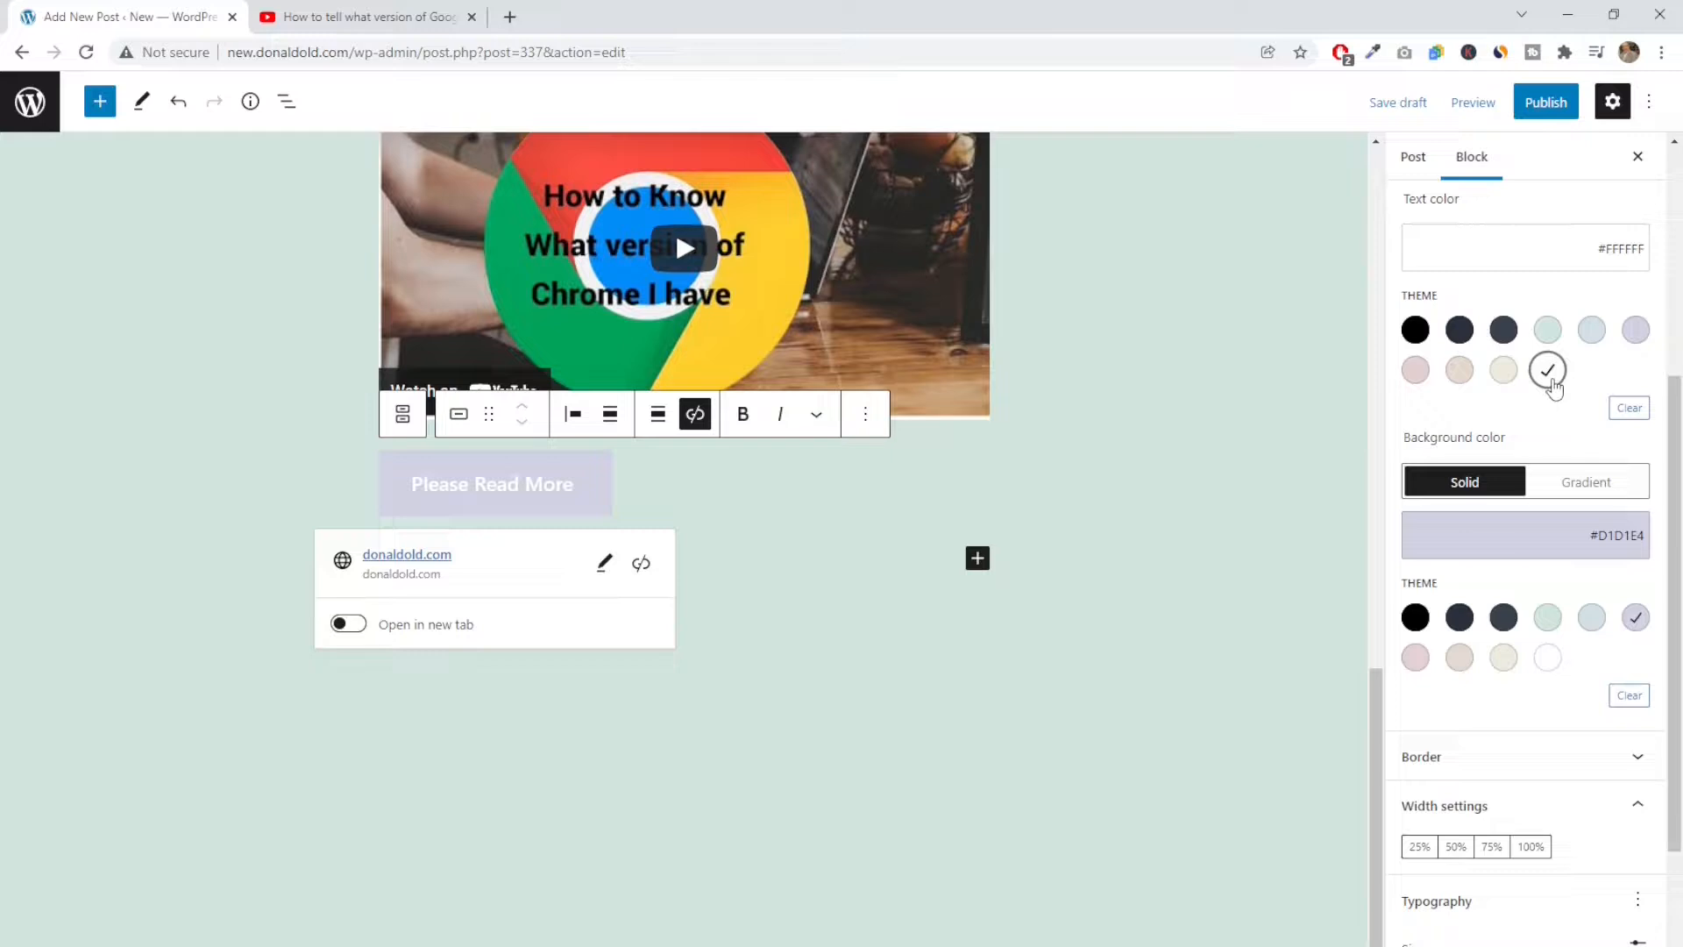
left_click(1414, 660)
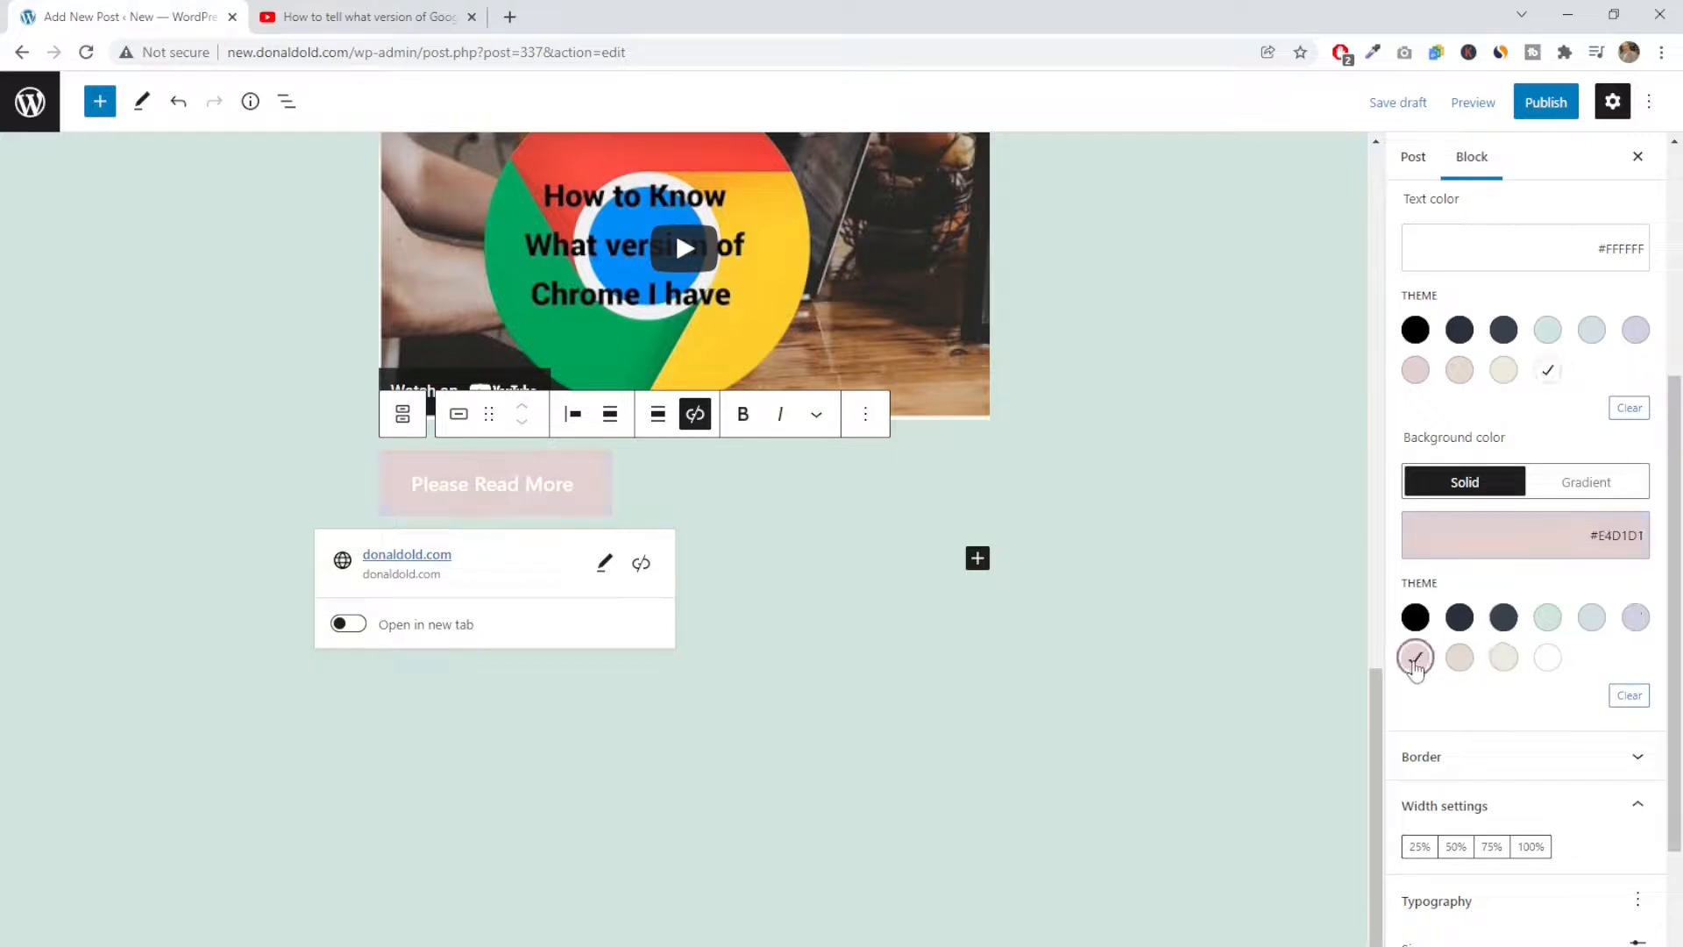
scroll(1416, 748, "down", 3)
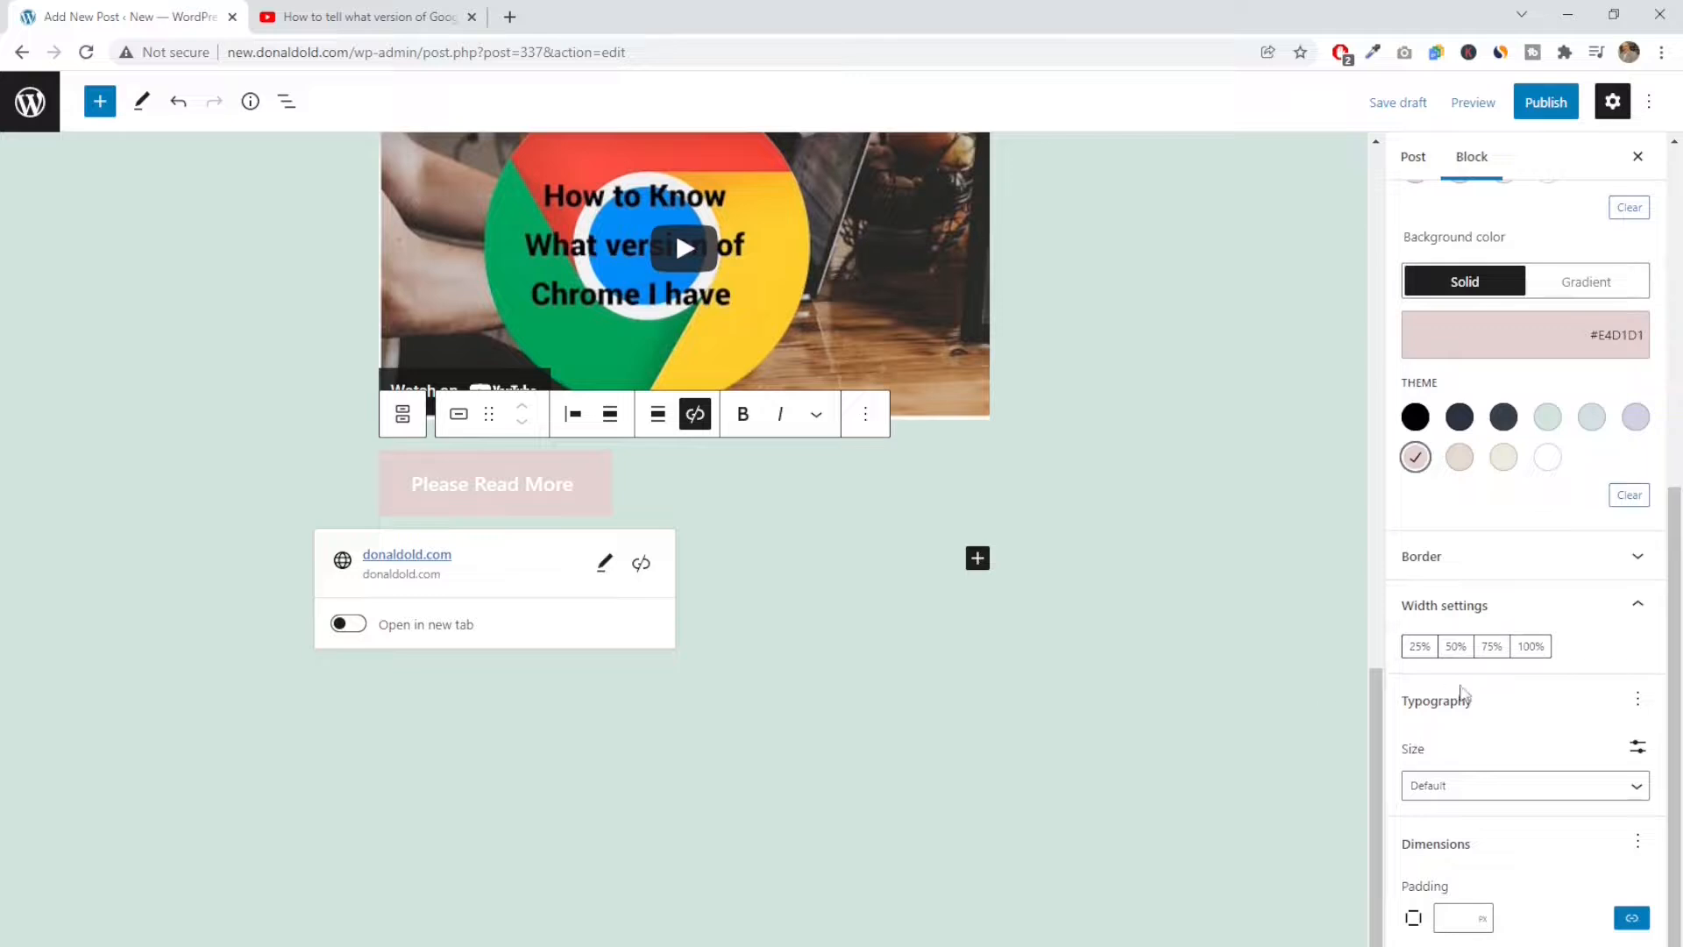
scroll(1494, 701, "up", 7)
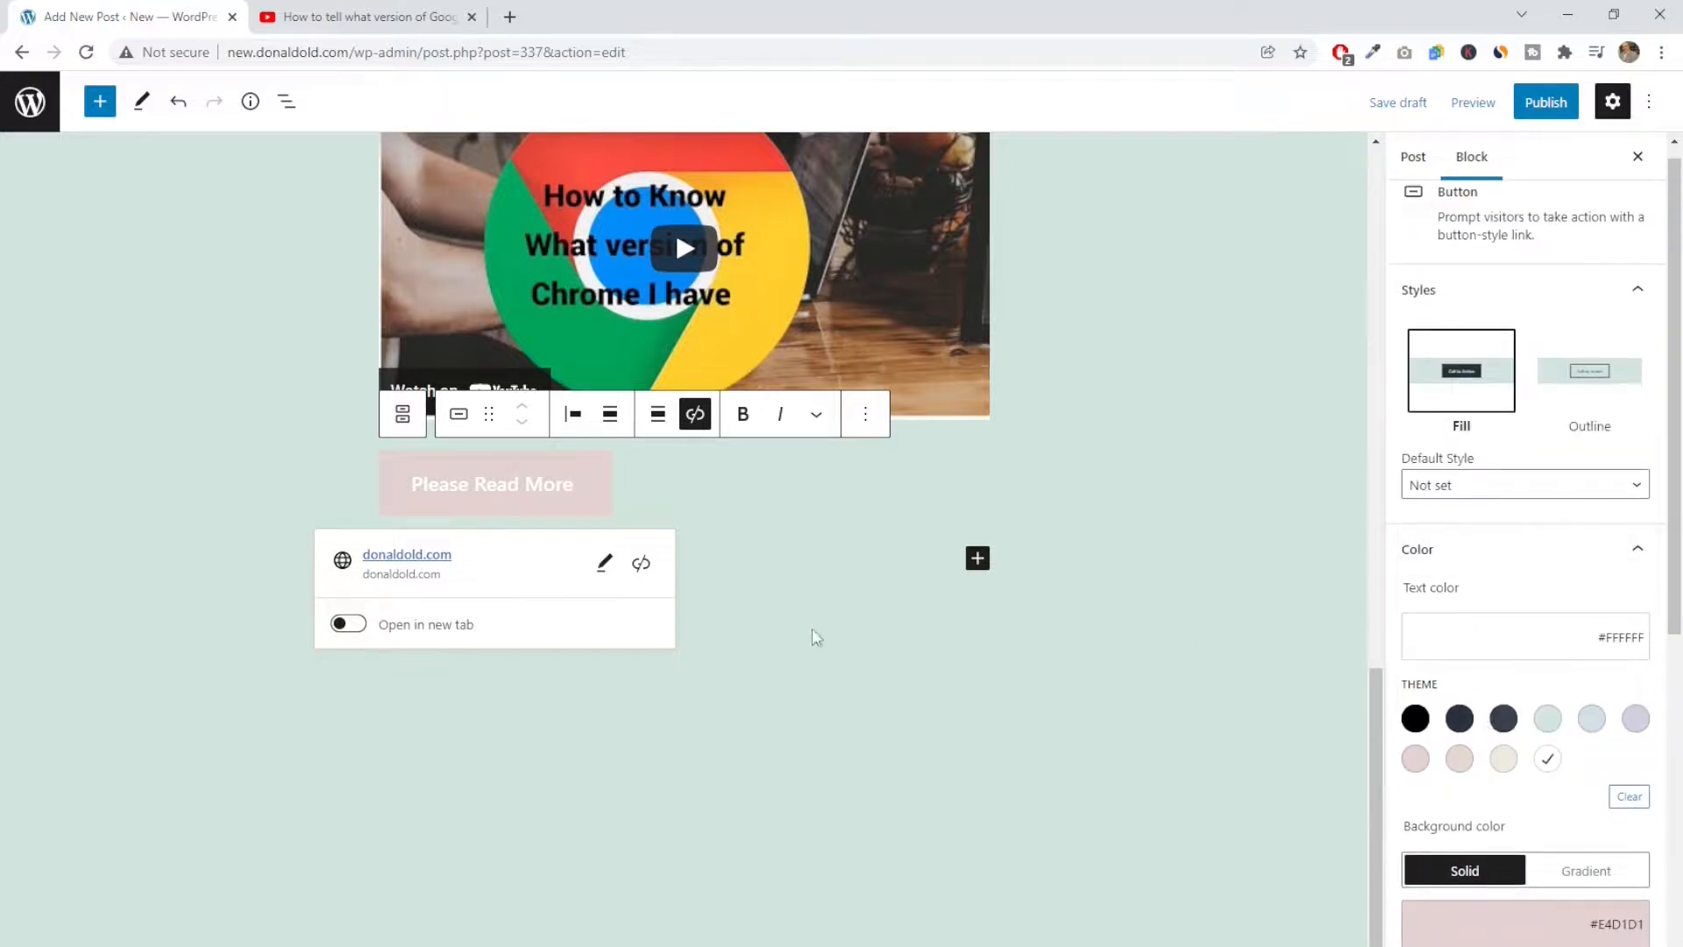
left_click(917, 564)
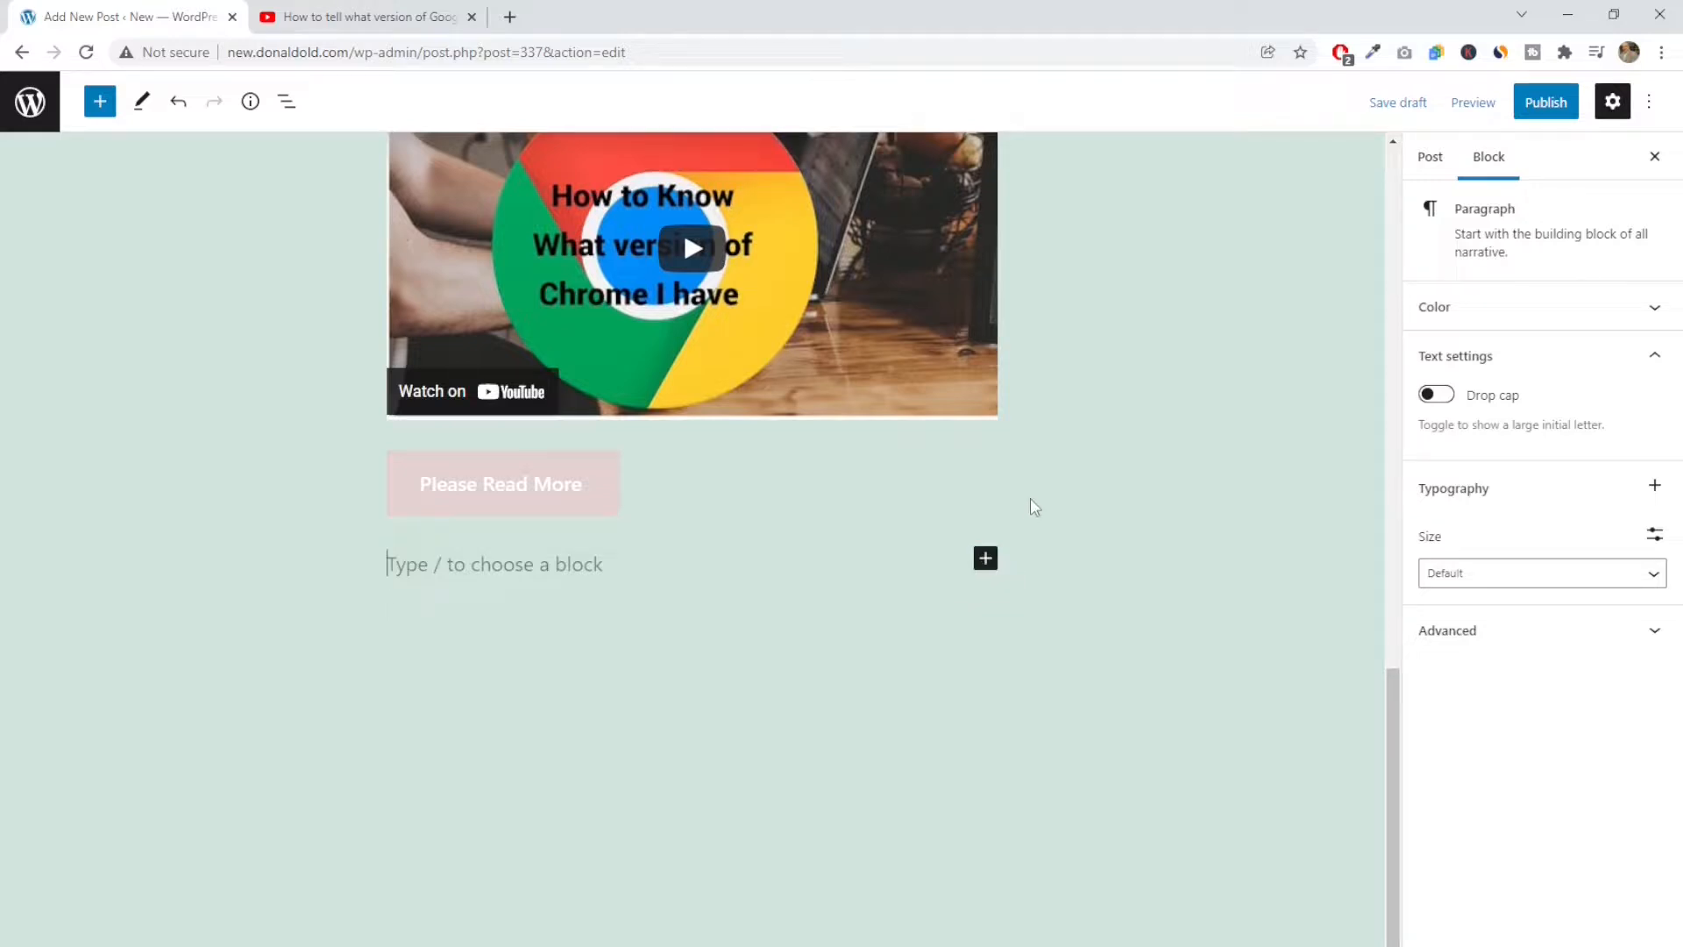
Preview the post in a new tab, check the button below the embedded video, and return to the editor
left_click(1478, 104)
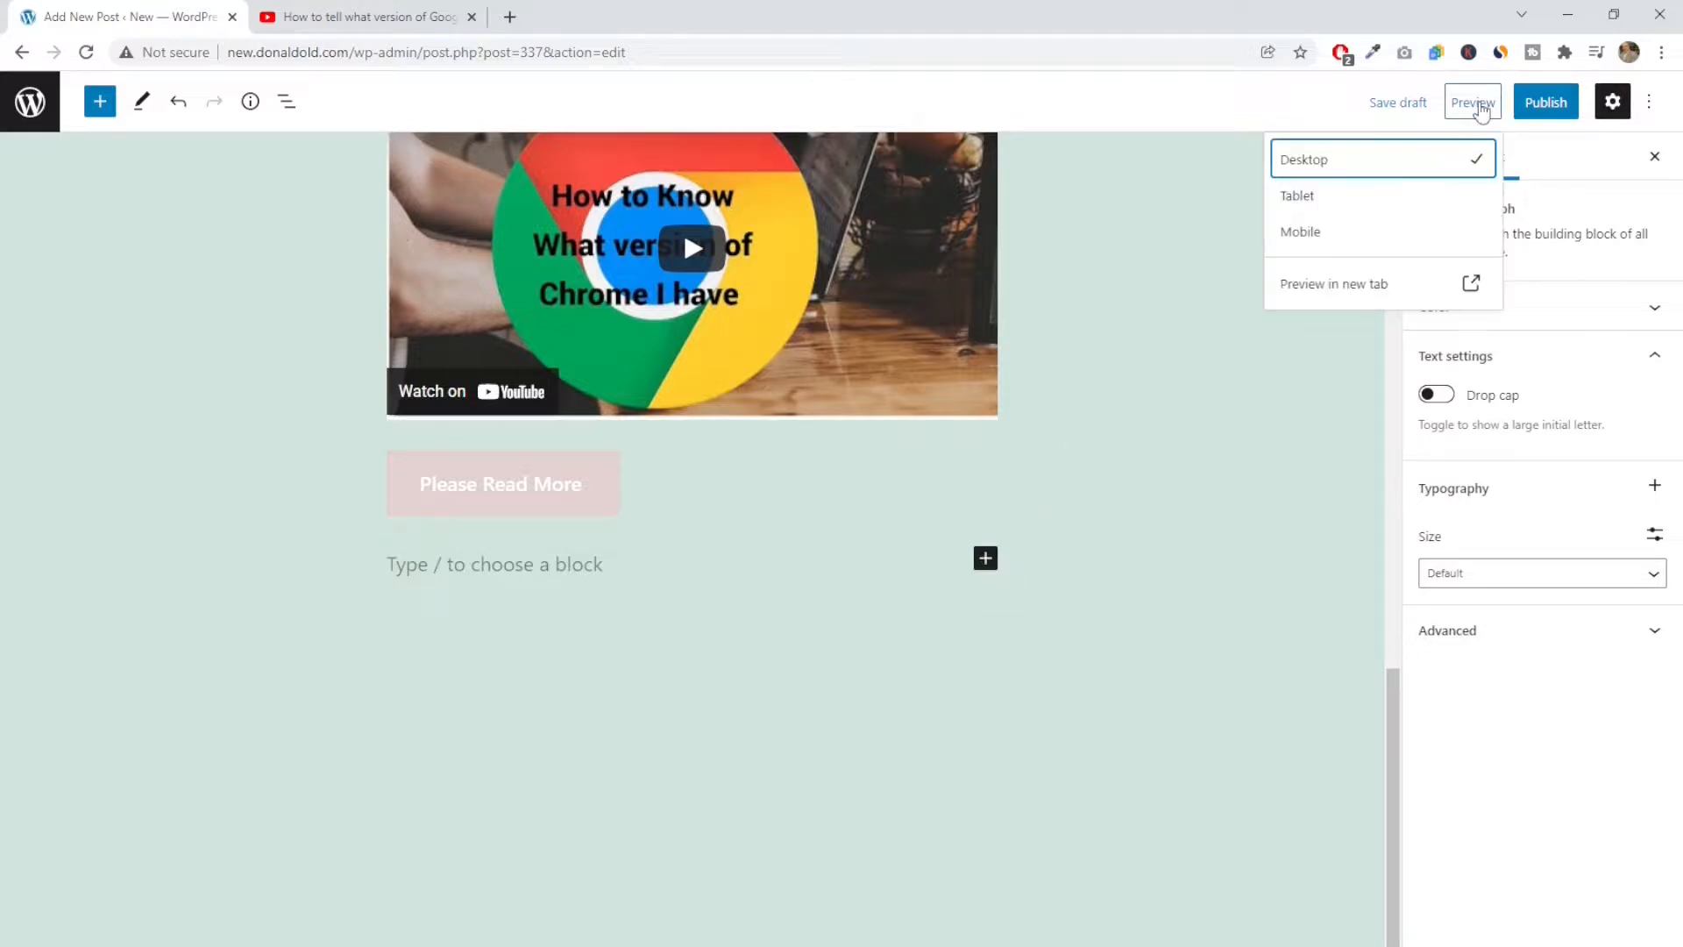
left_click(1323, 284)
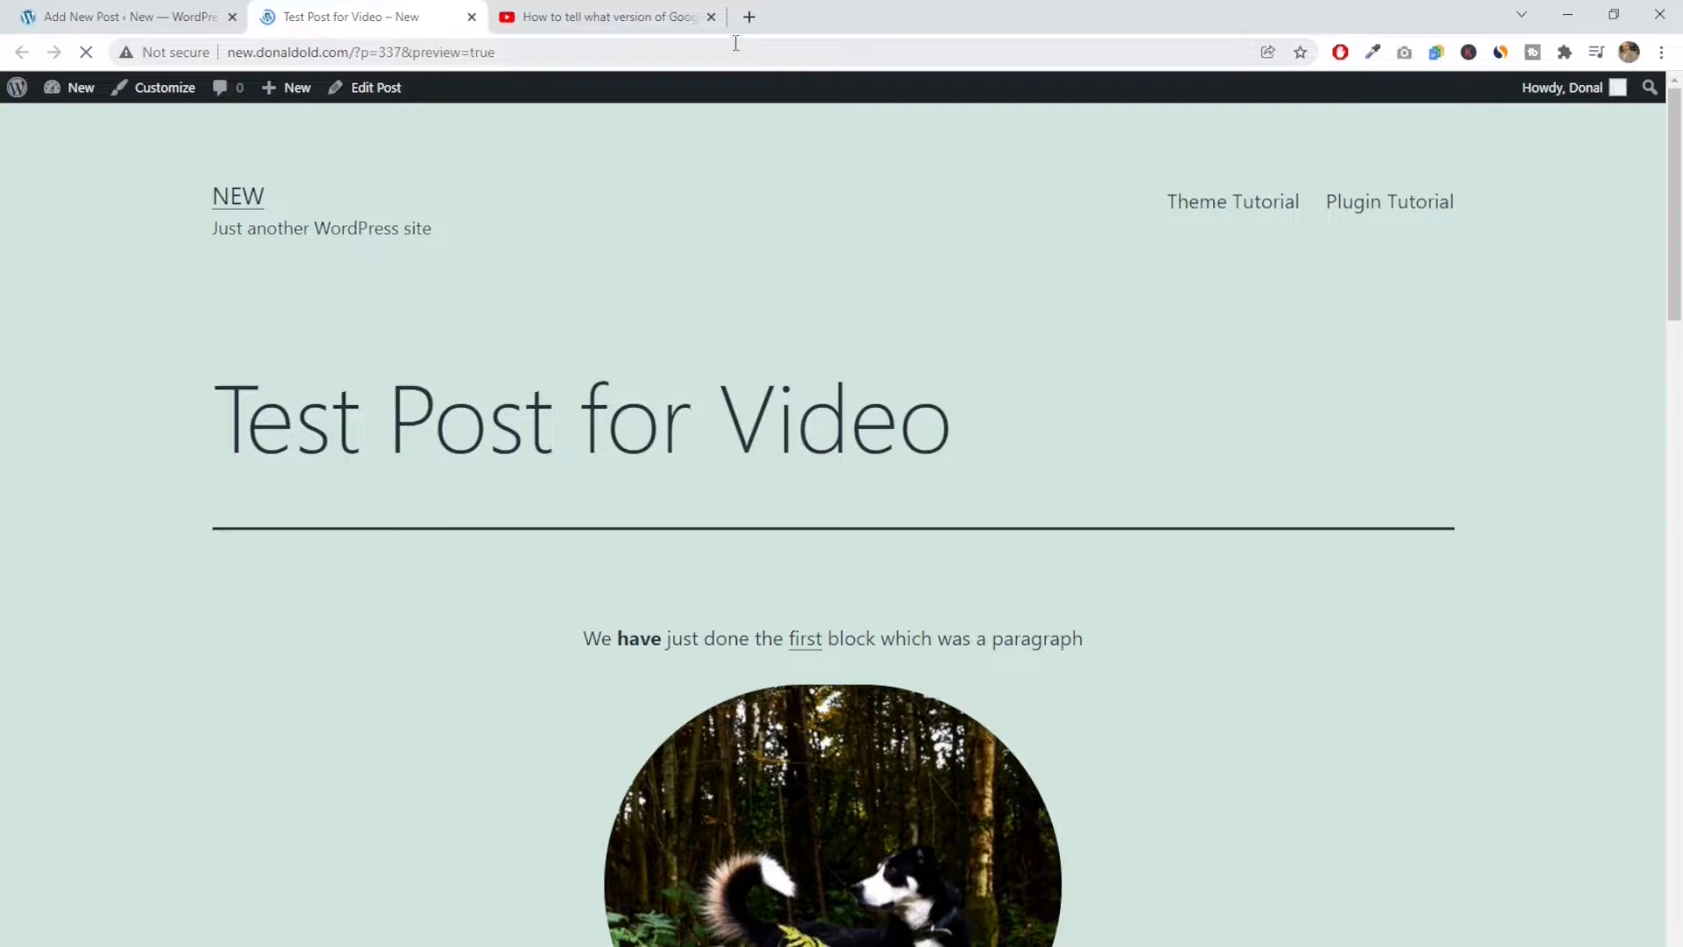
scroll(537, 476, "down", 1)
scroll(534, 476, "down", 10)
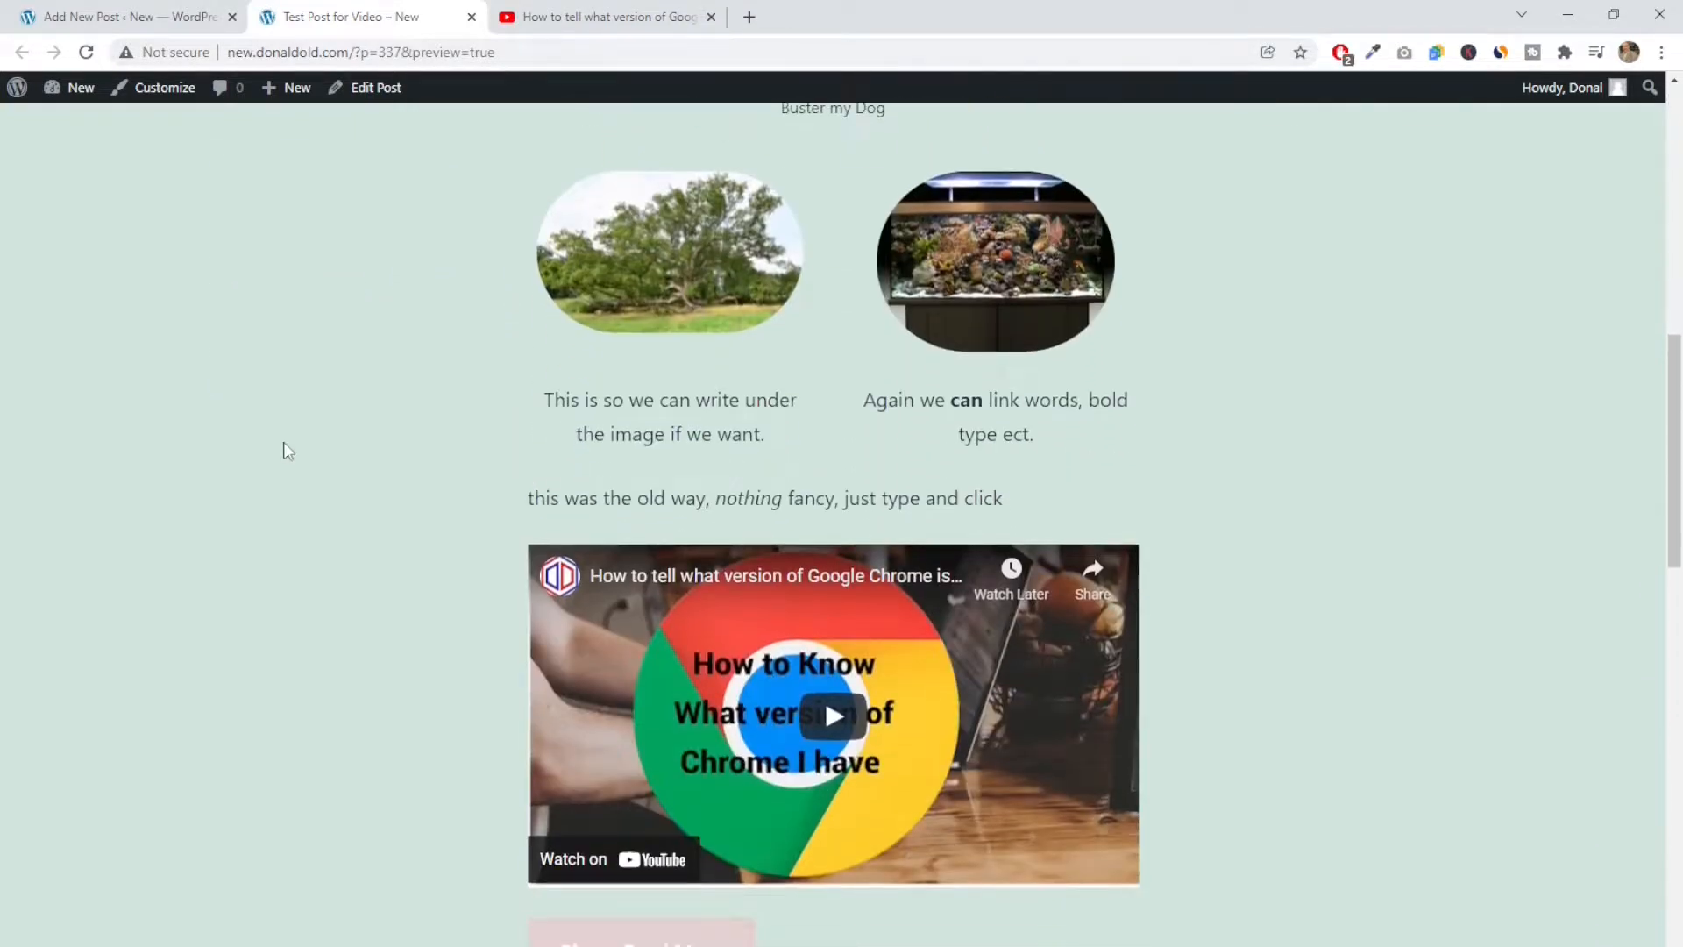
scroll(283, 445, "down", 2)
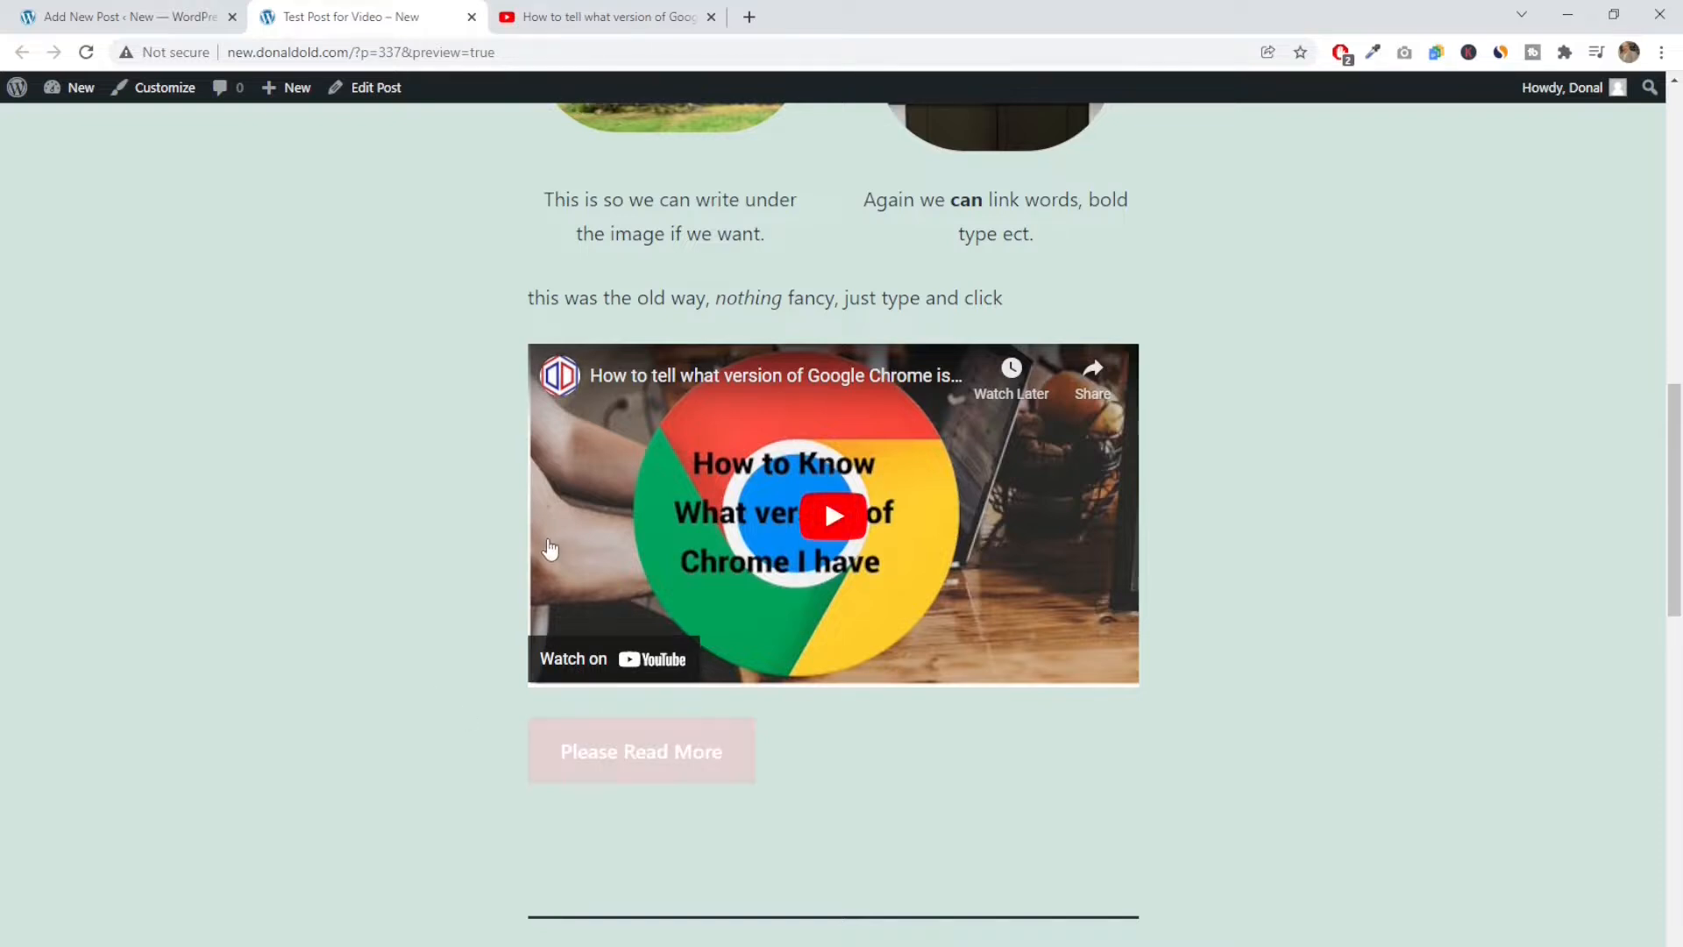
left_click(185, 19)
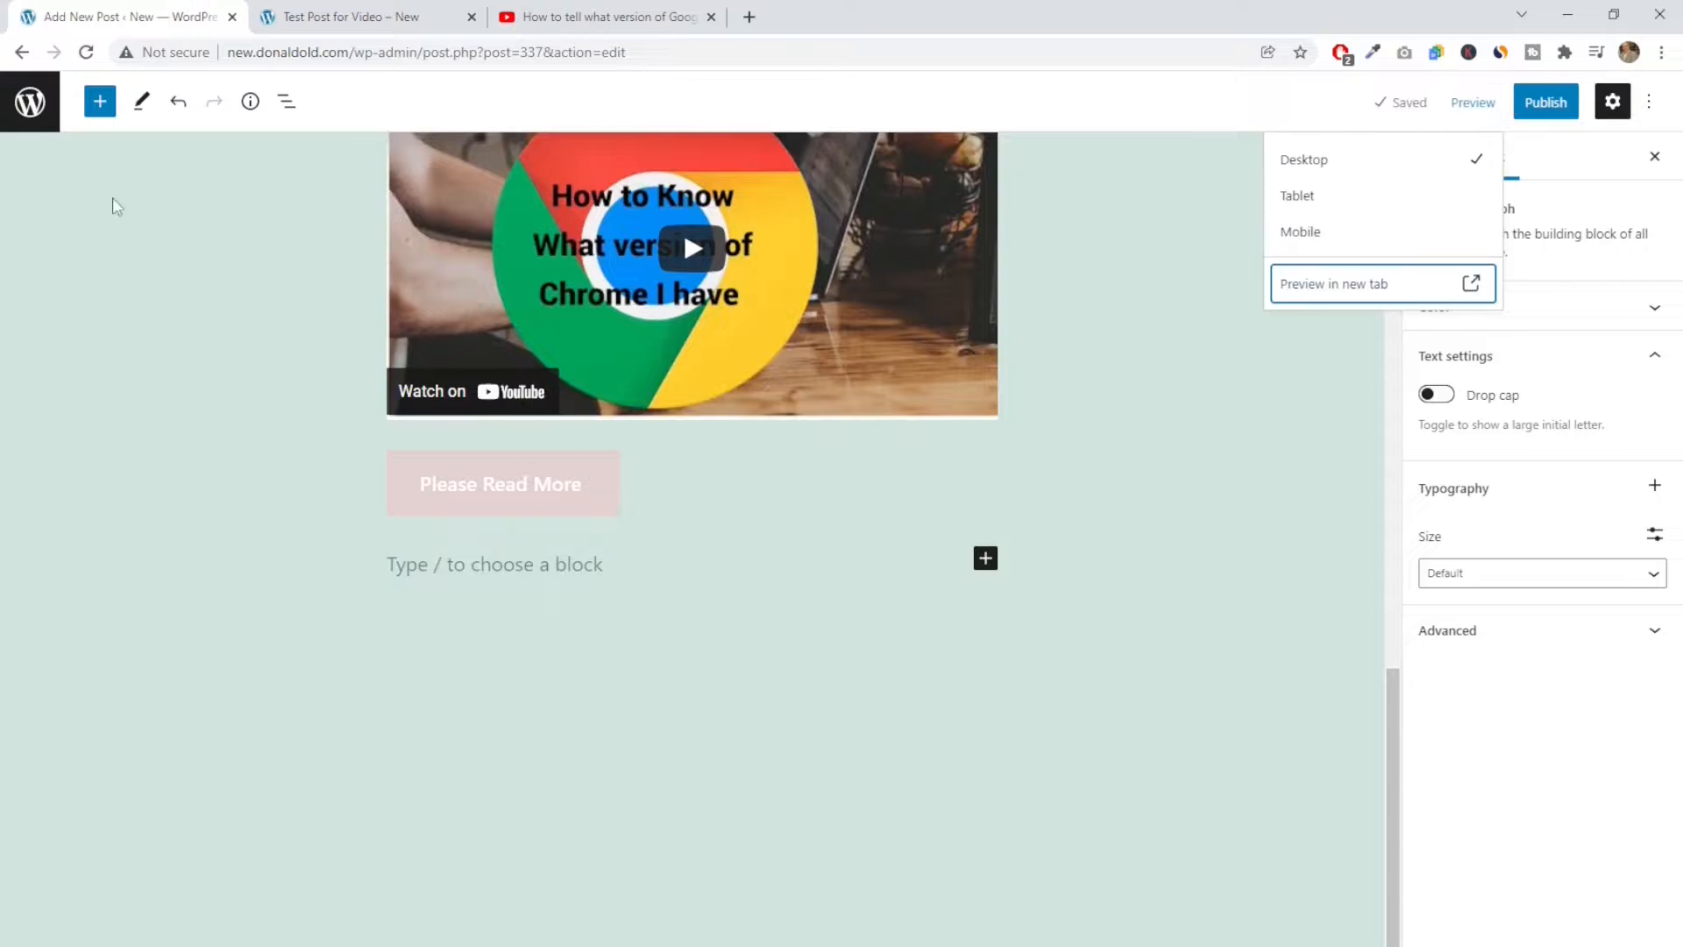
Browse the block library's design, widget, theme and embed categories, checking previews such as Separator, Row, More and Page Break
left_click(100, 101)
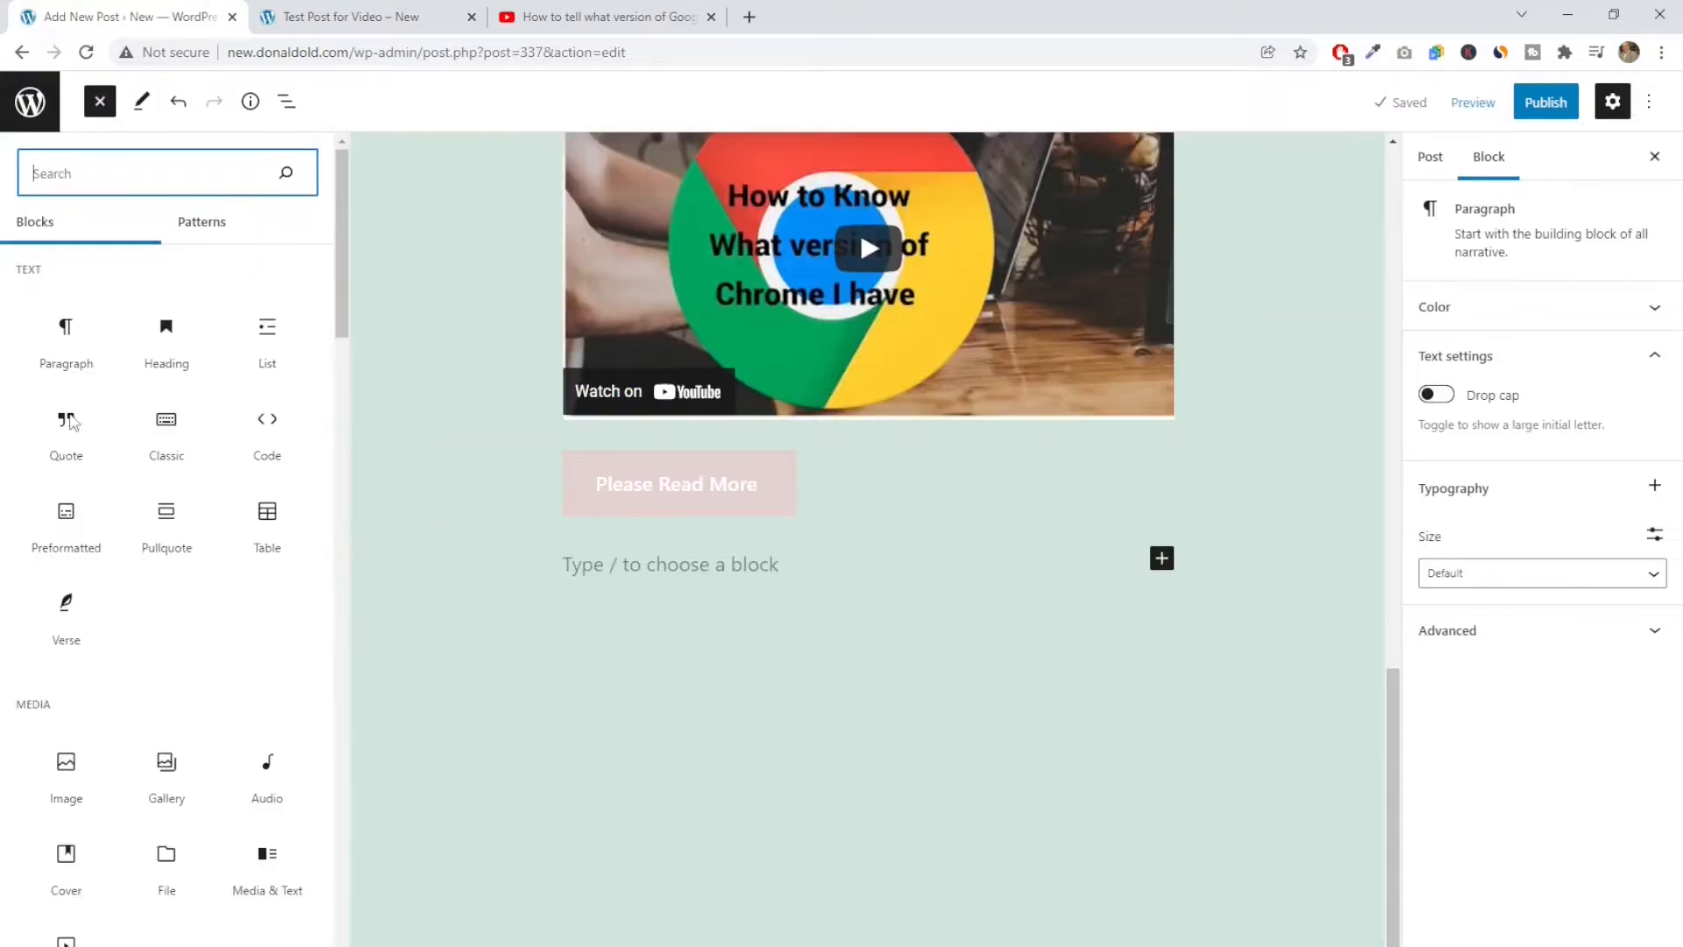
scroll(73, 423, "down", 2)
scroll(74, 423, "down", 5)
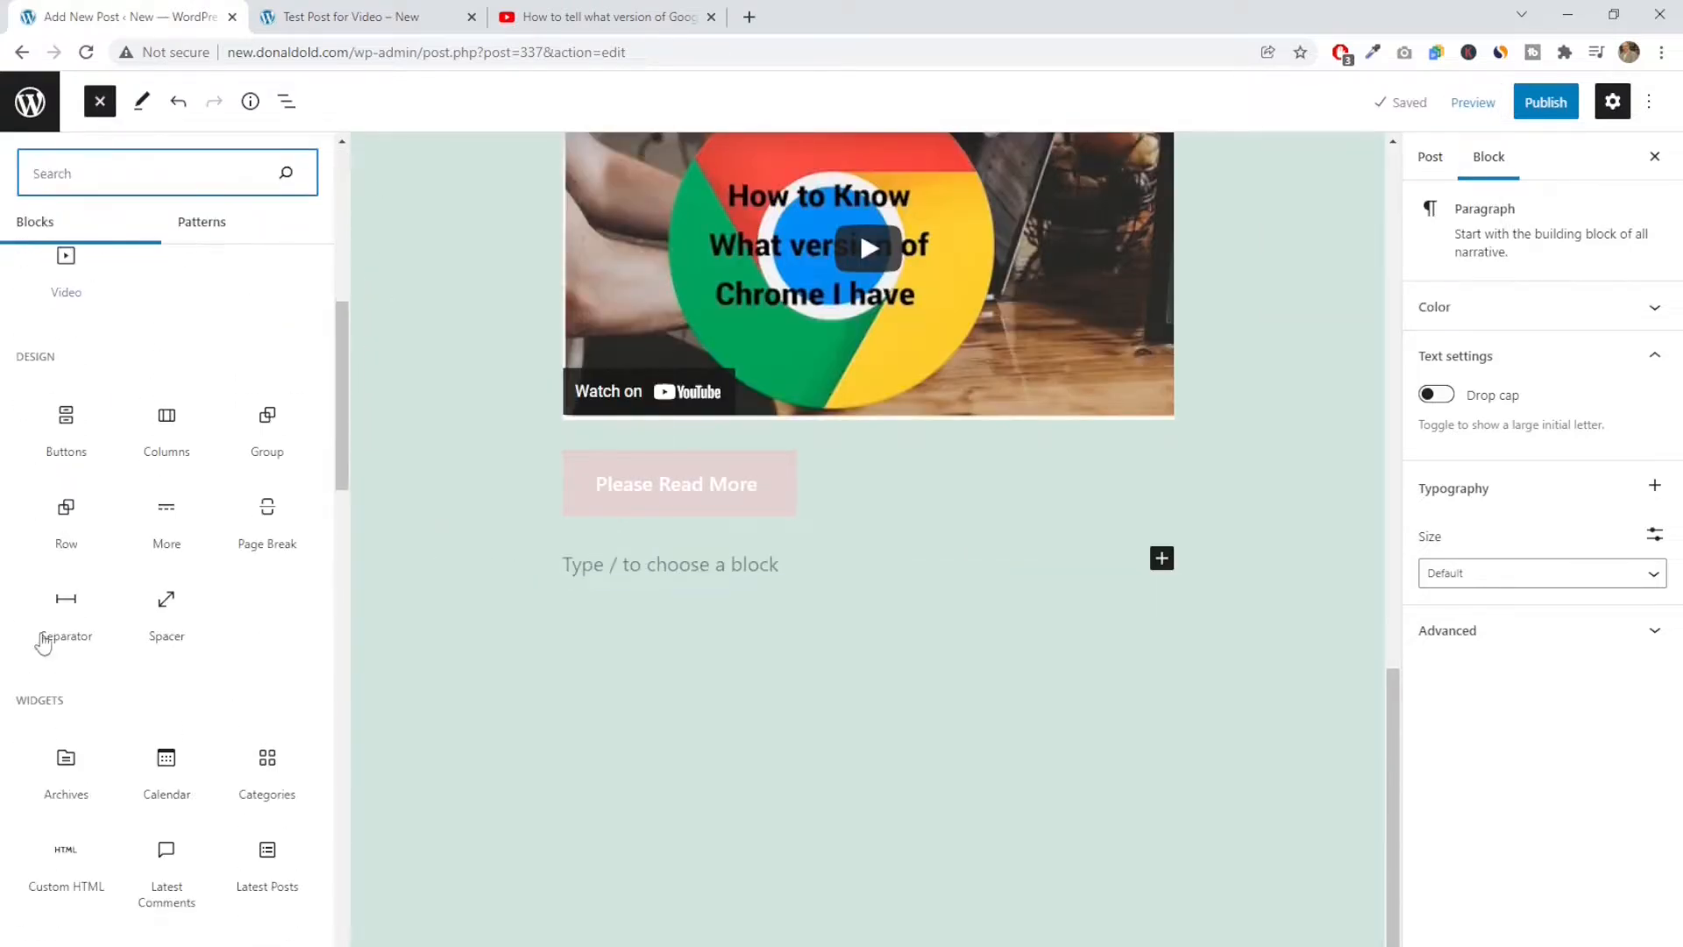
mouse_move(66, 578)
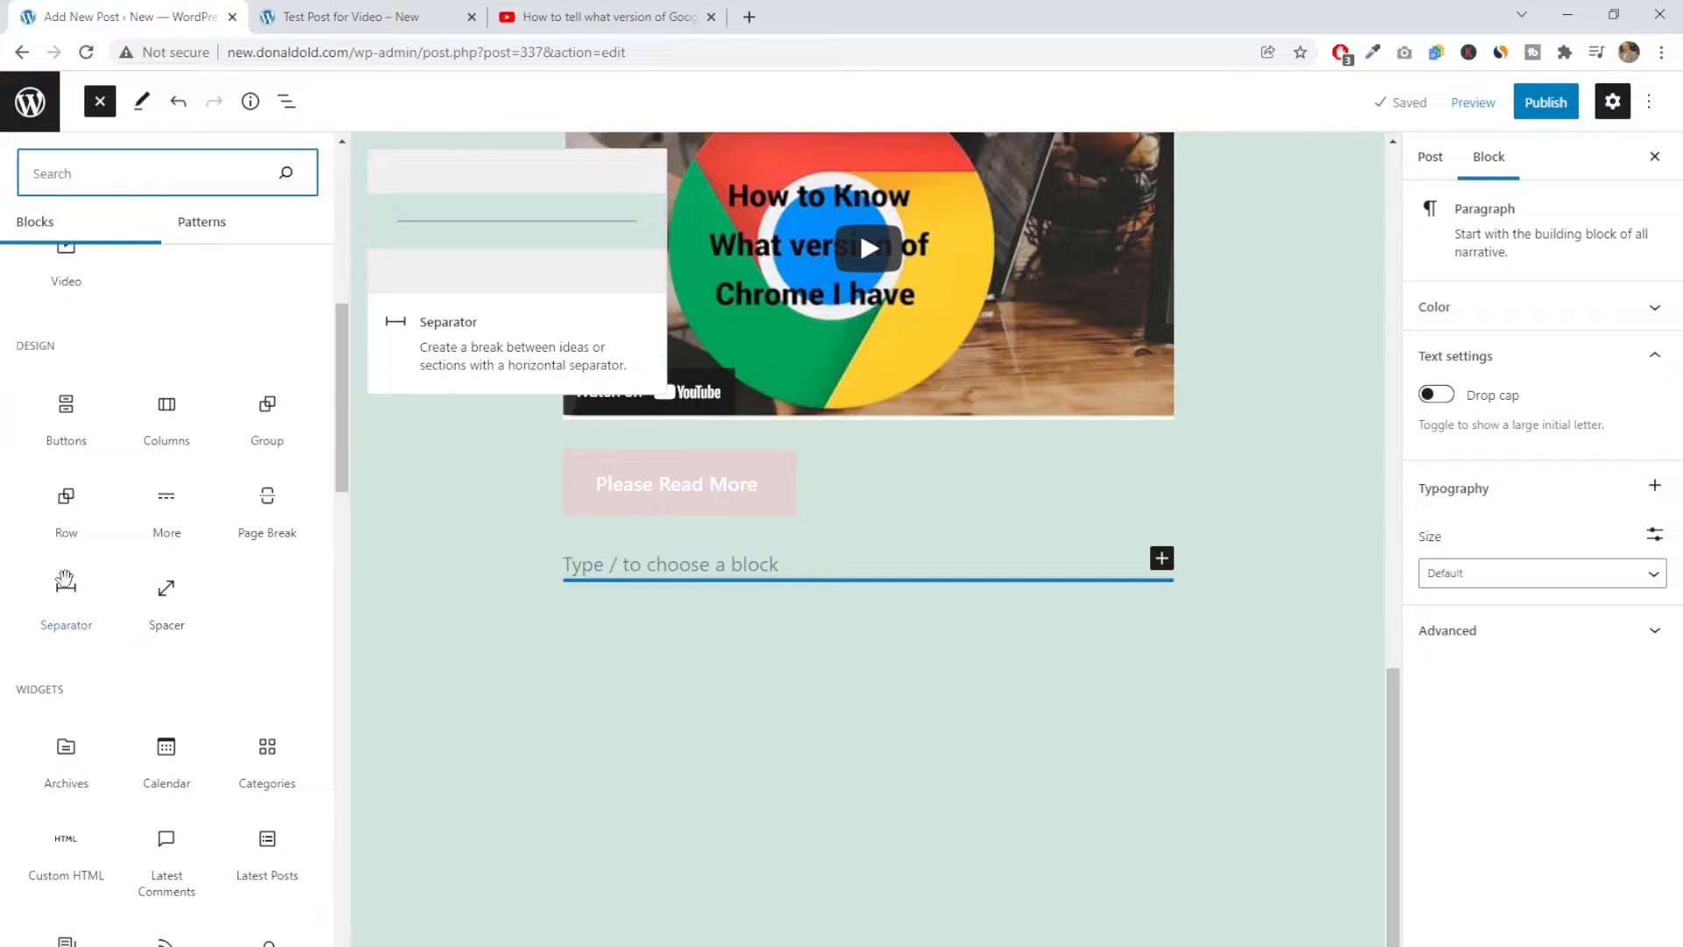
mouse_move(68, 542)
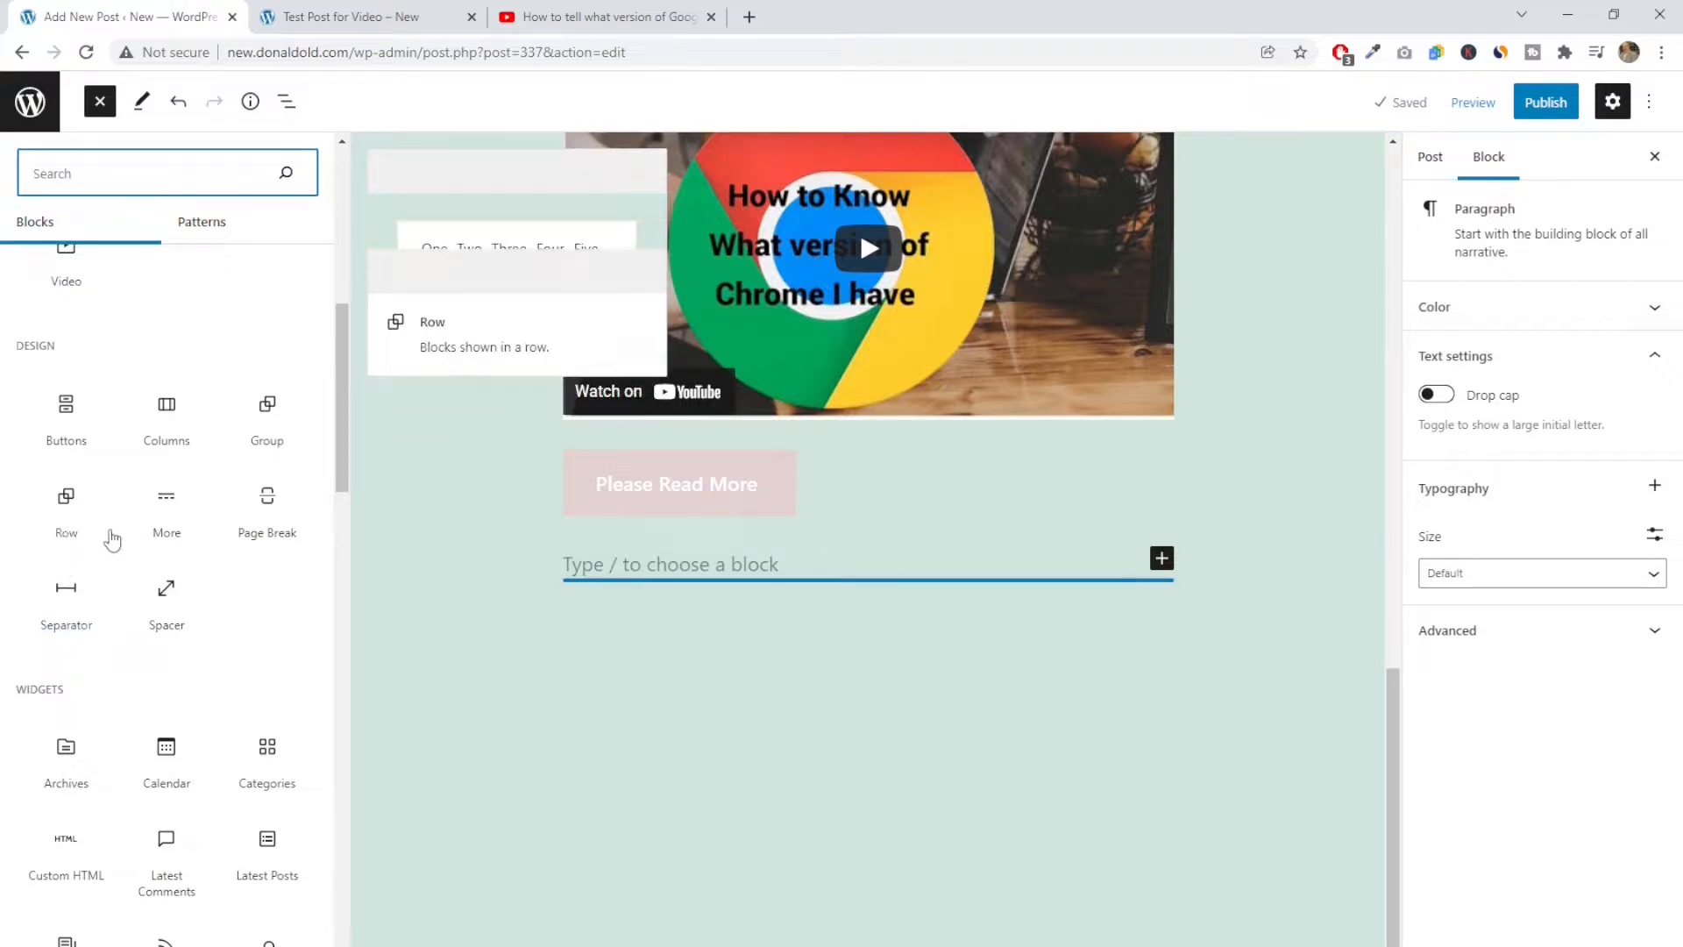
mouse_move(166, 515)
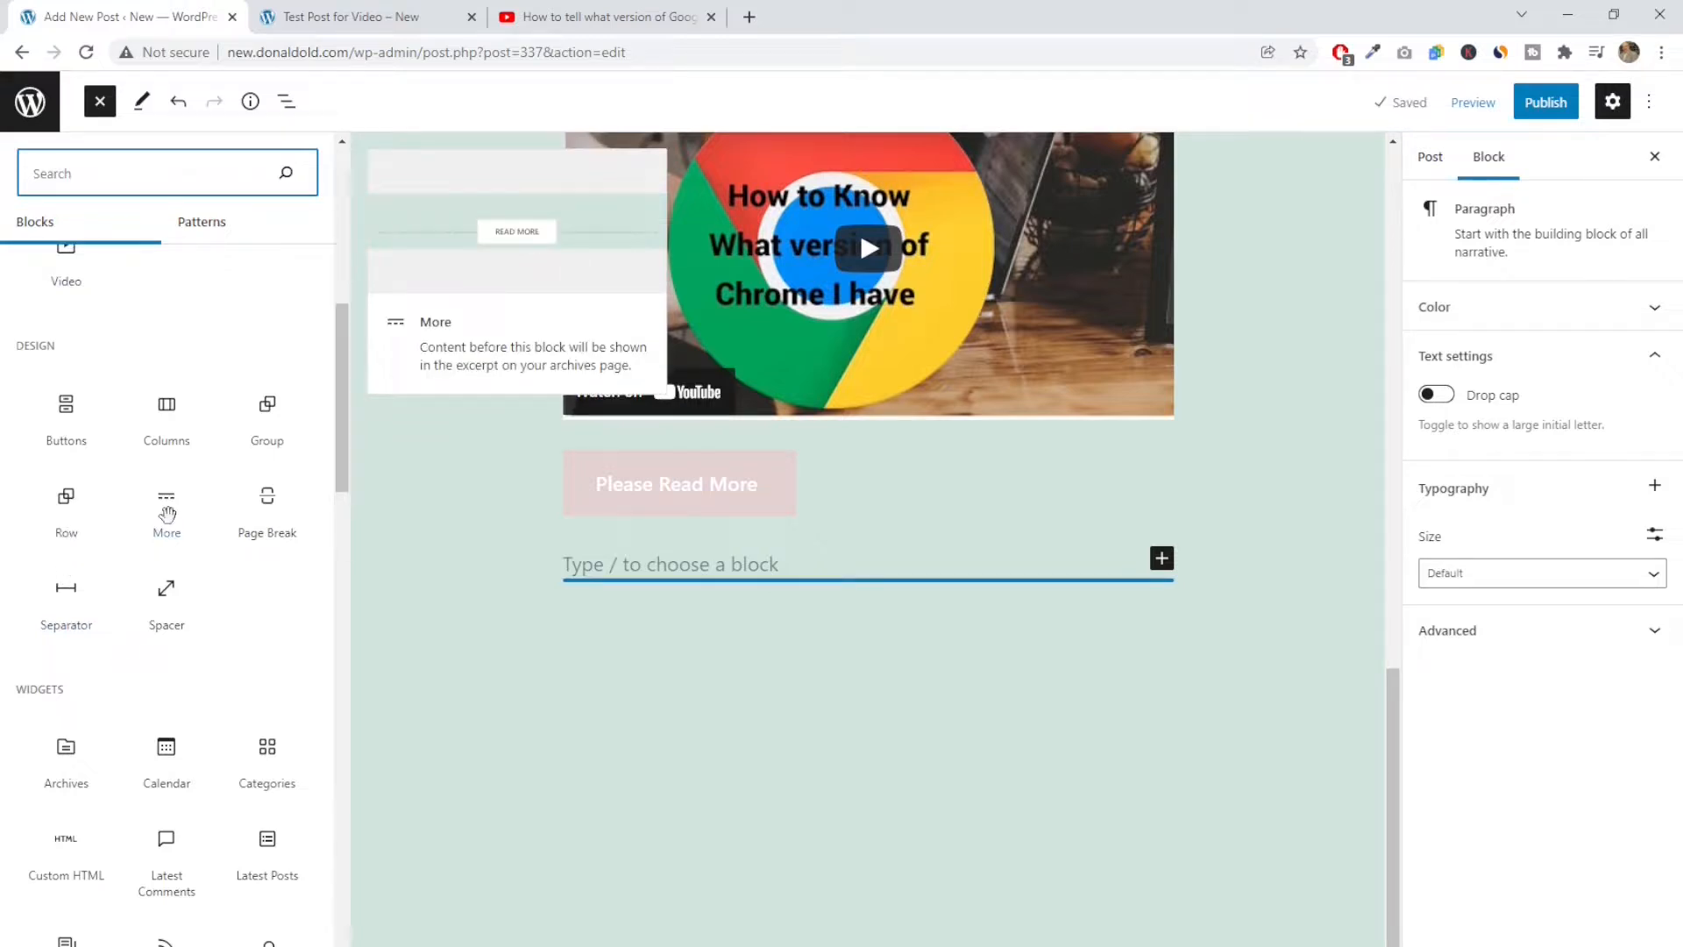
mouse_move(235, 515)
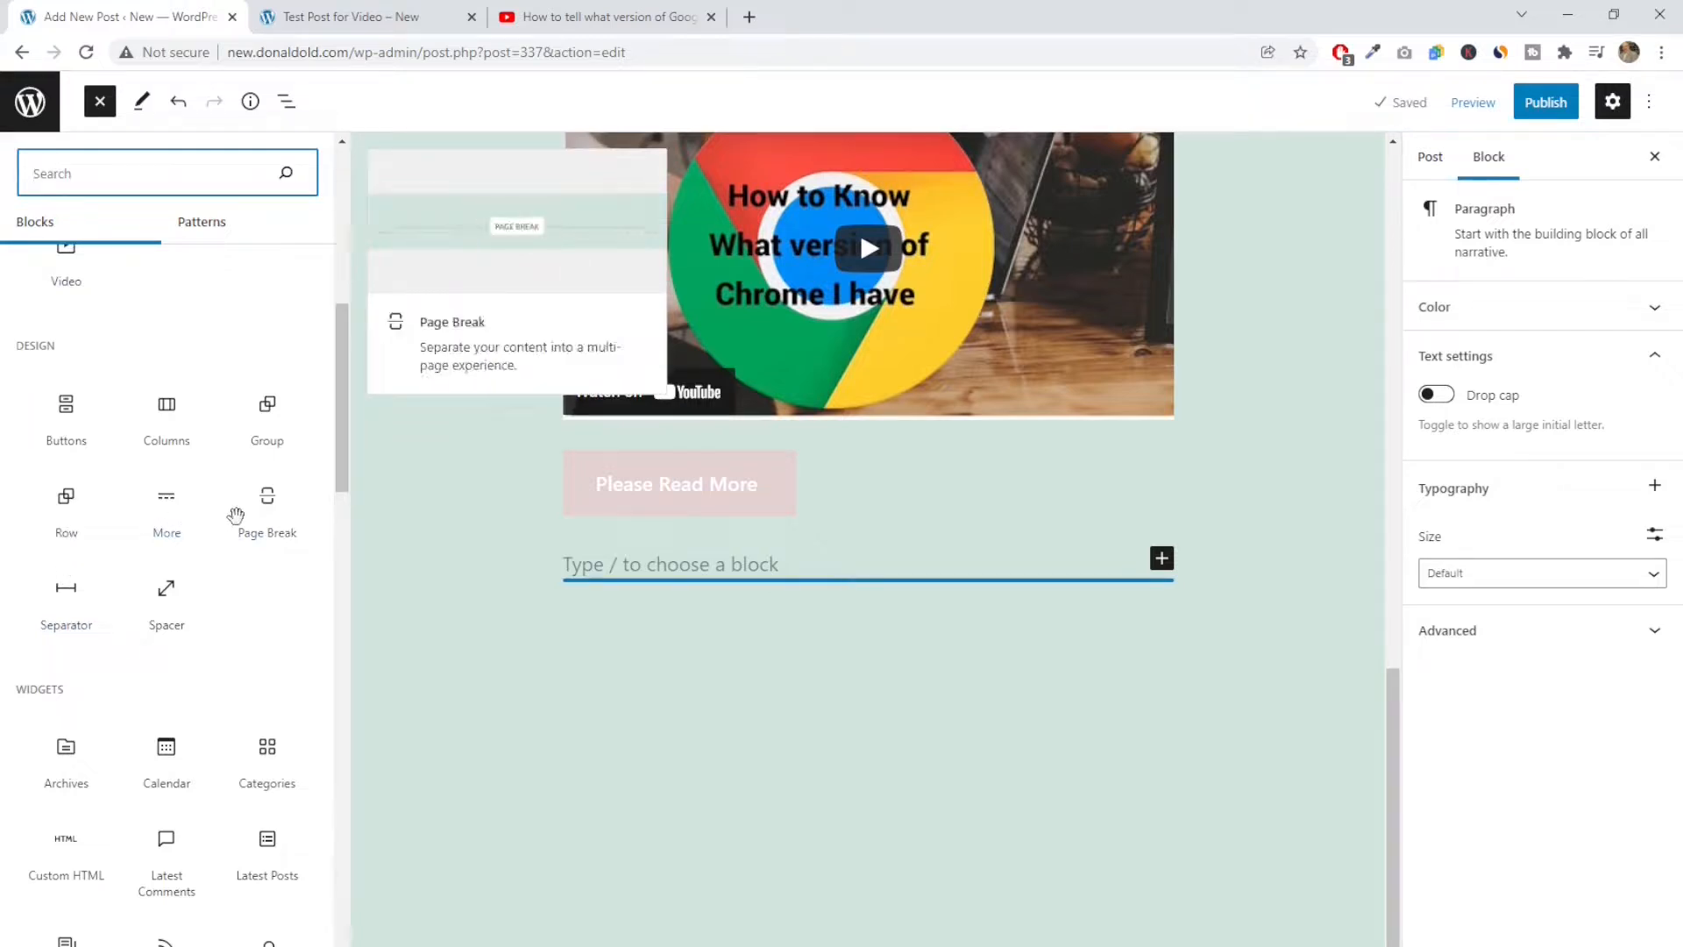
scroll(235, 518, "down", 2)
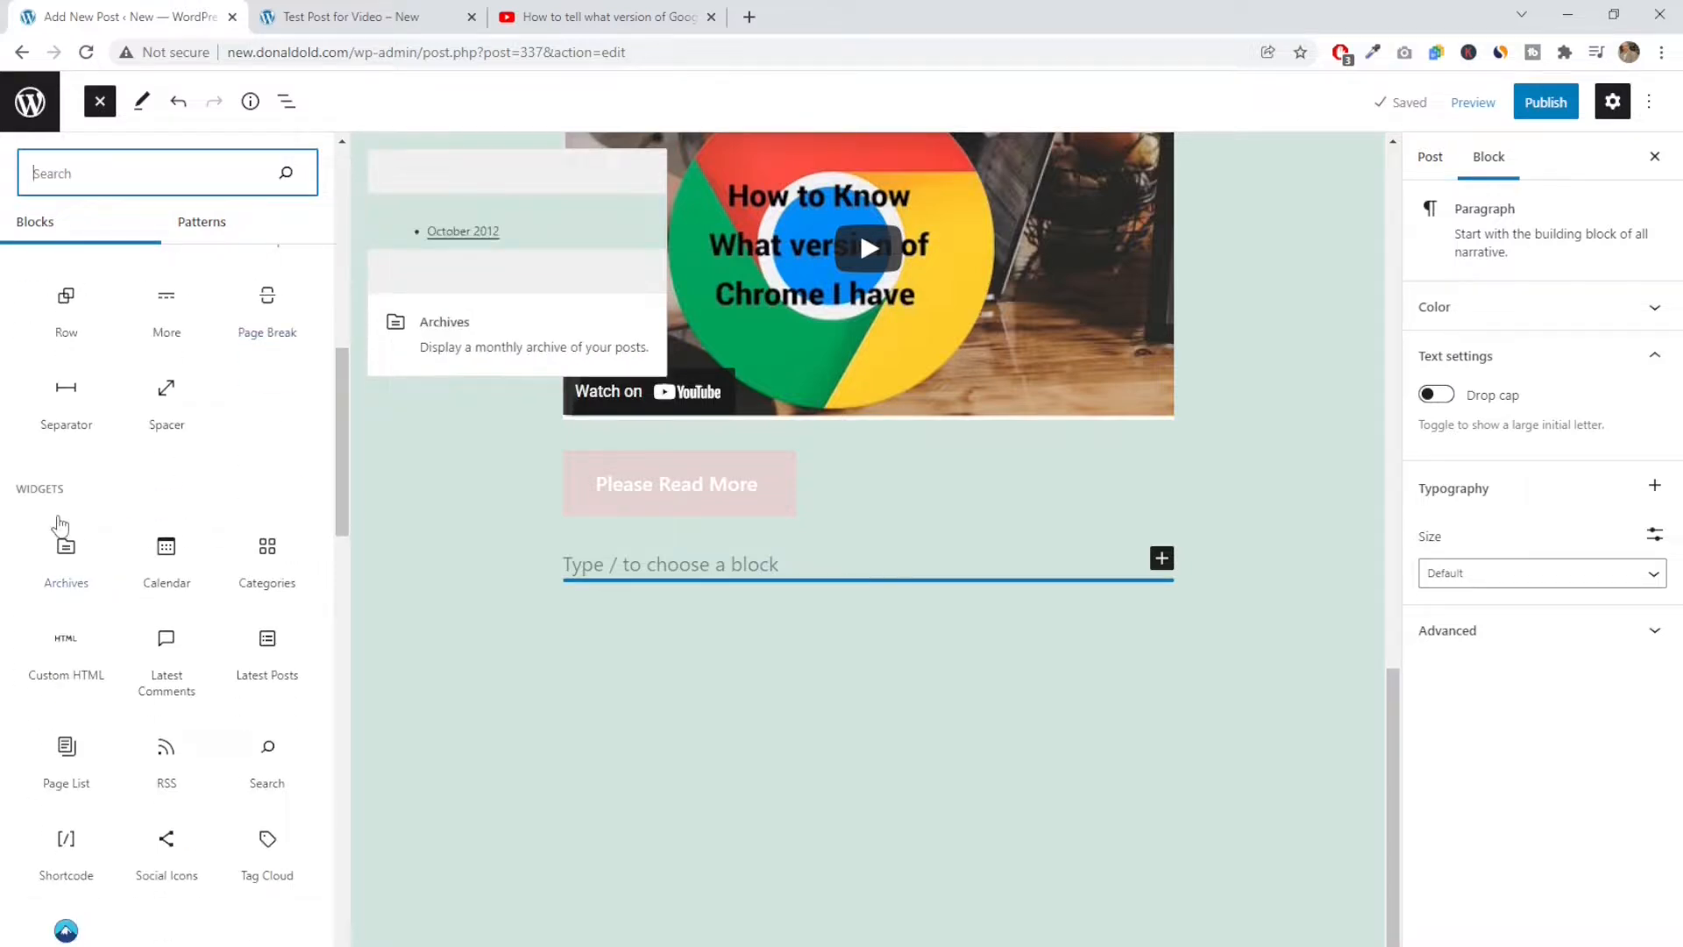
scroll(60, 523, "down", 5)
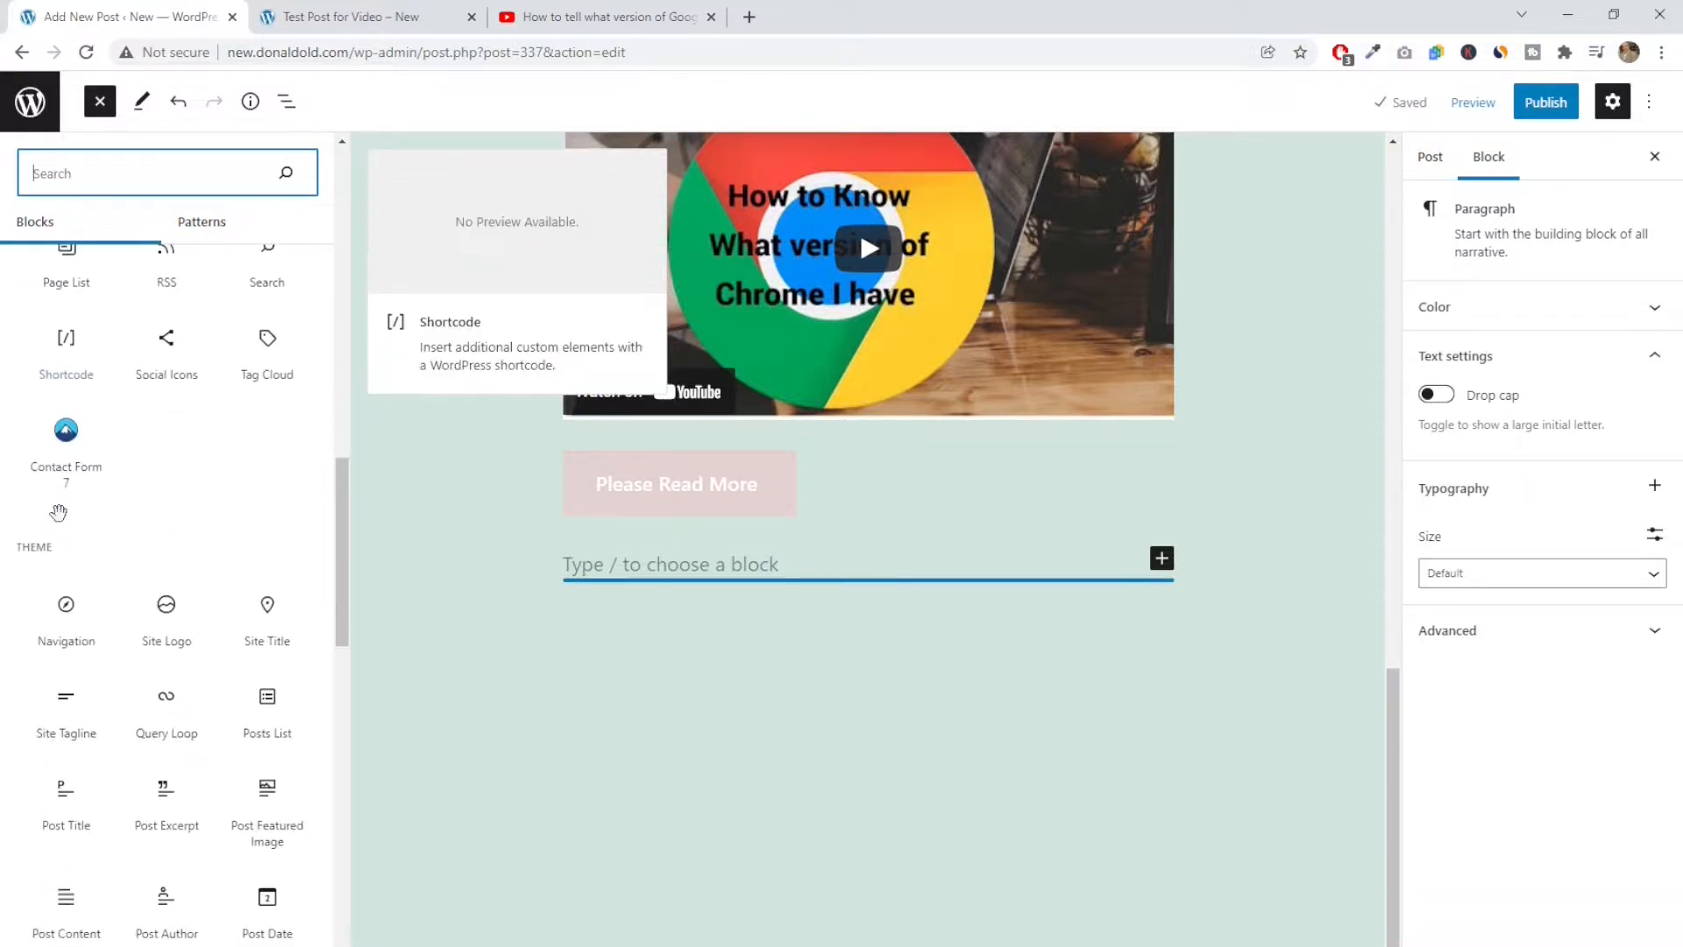
scroll(61, 524, "down", 1)
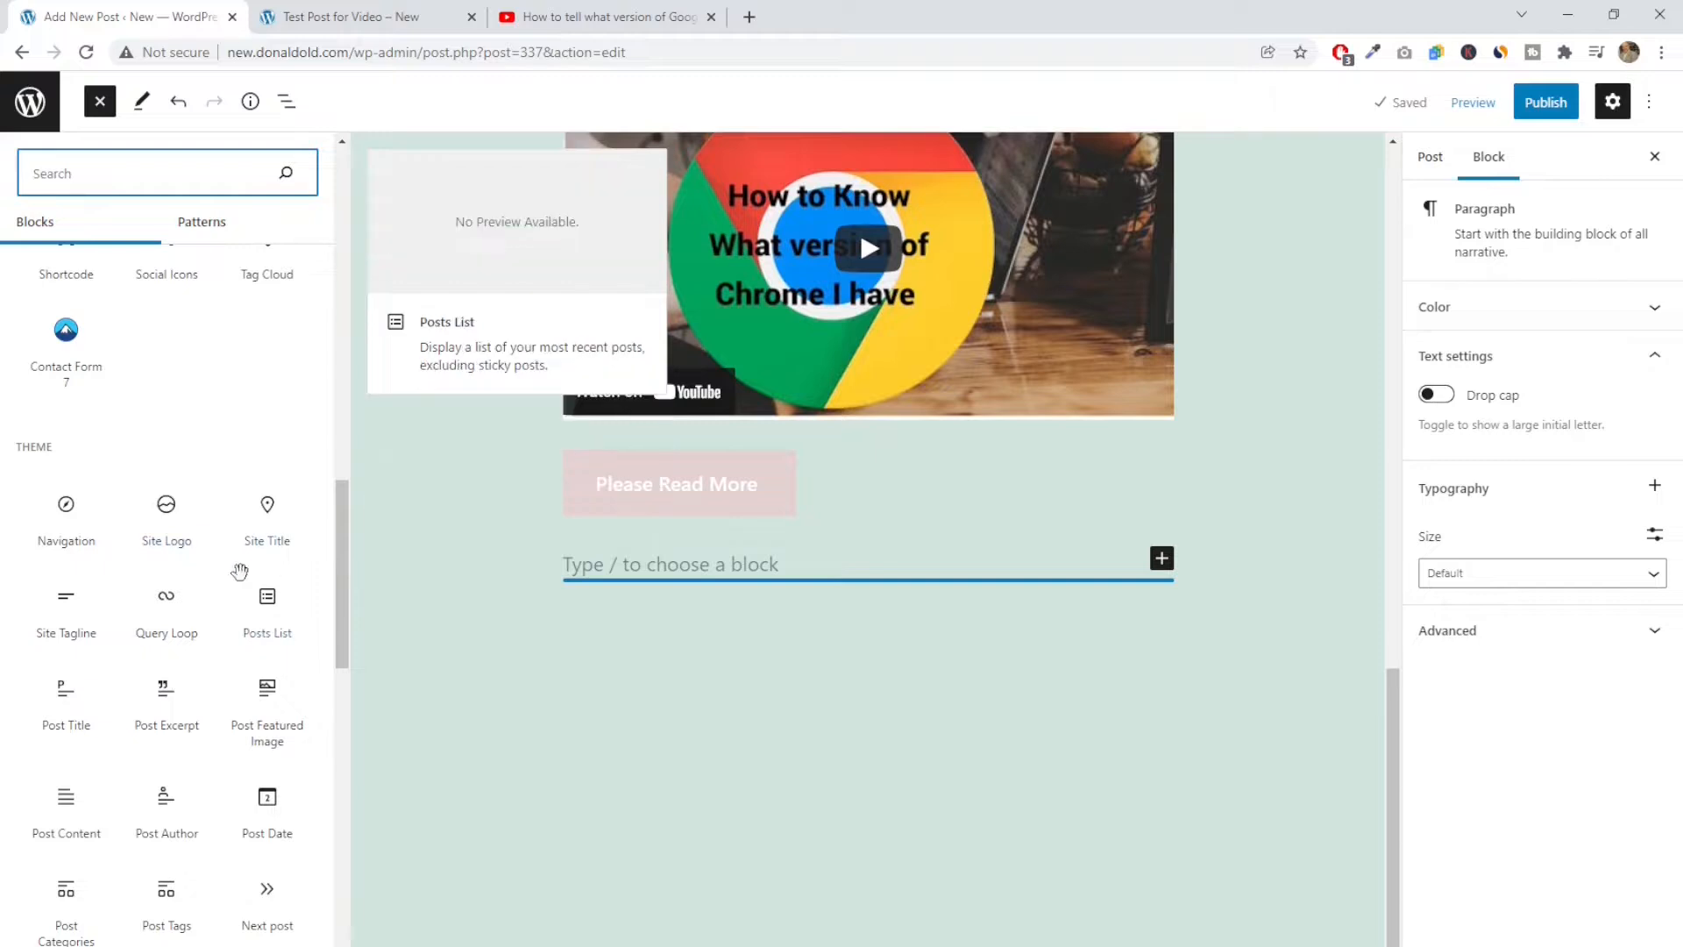
scroll(233, 576, "down", 4)
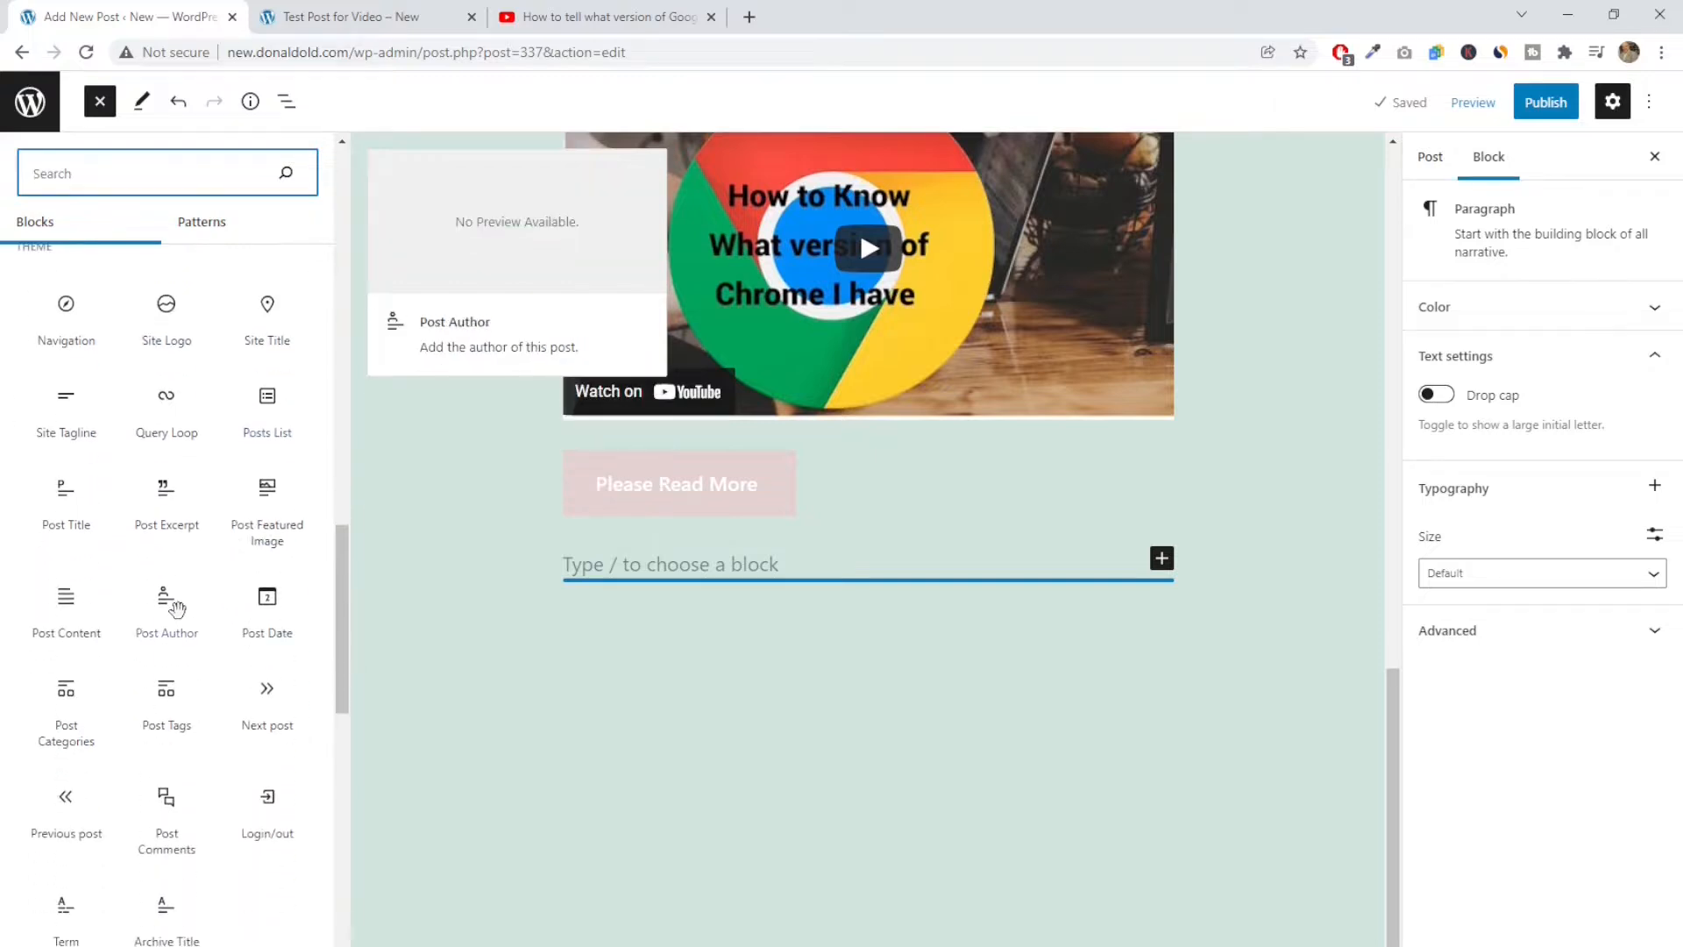
scroll(21, 666, "down", 3)
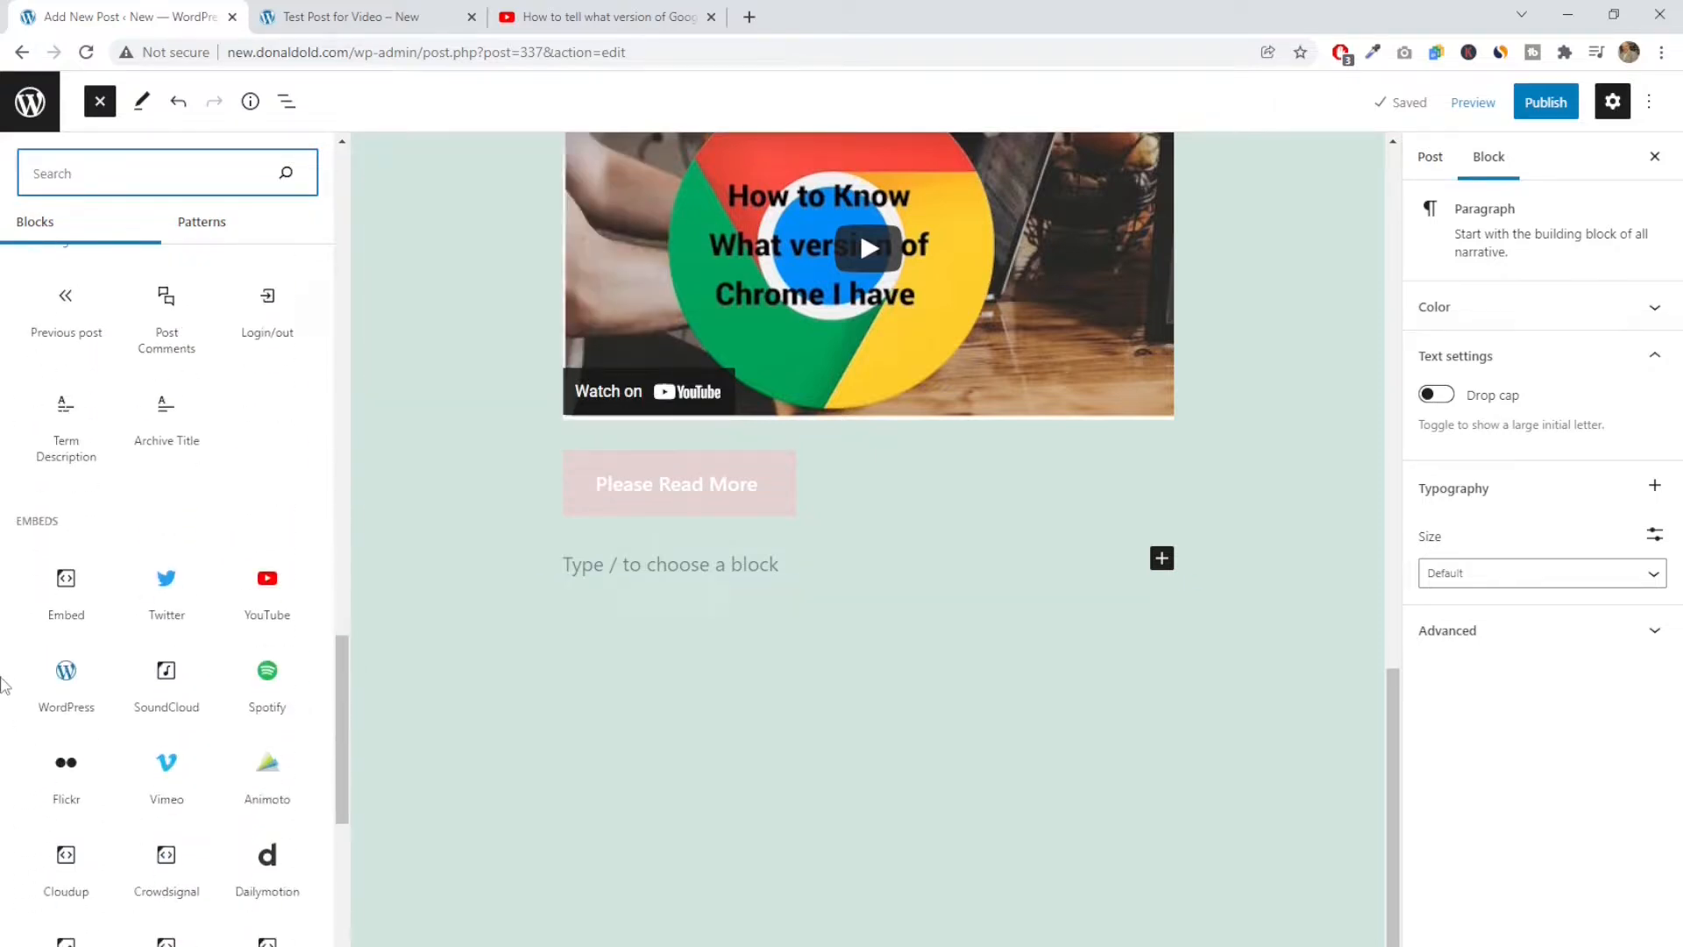
scroll(136, 645, "down", 2)
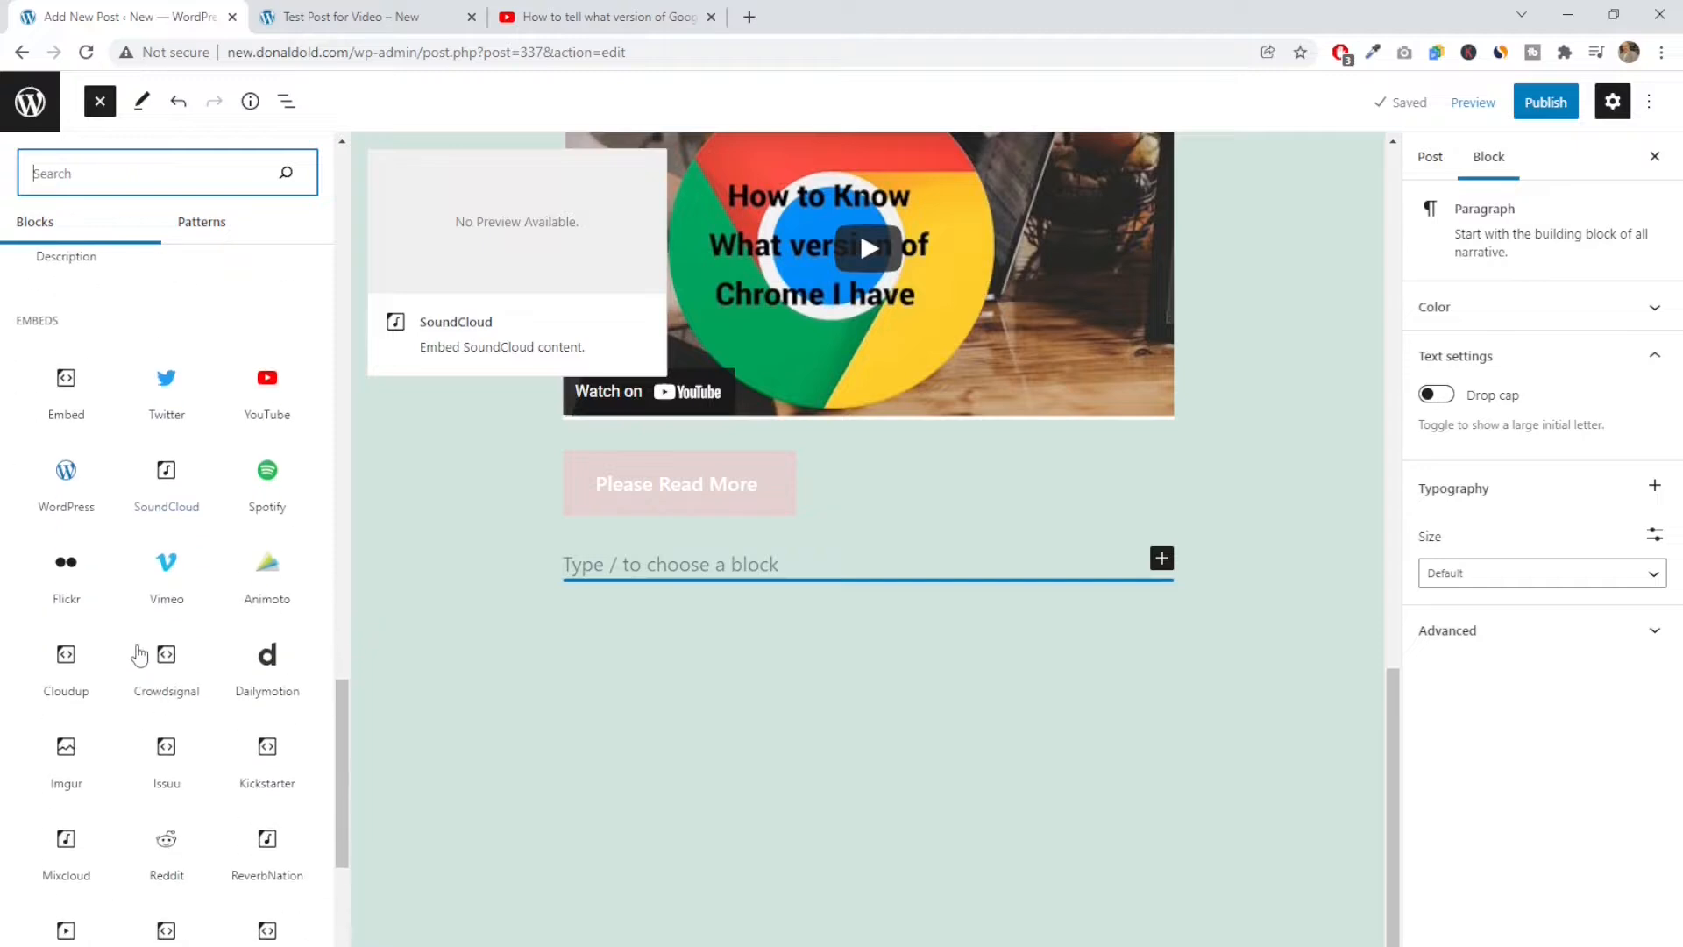
Try a YouTube embed block below the "Please Read More" button and remove it
left_click(267, 412)
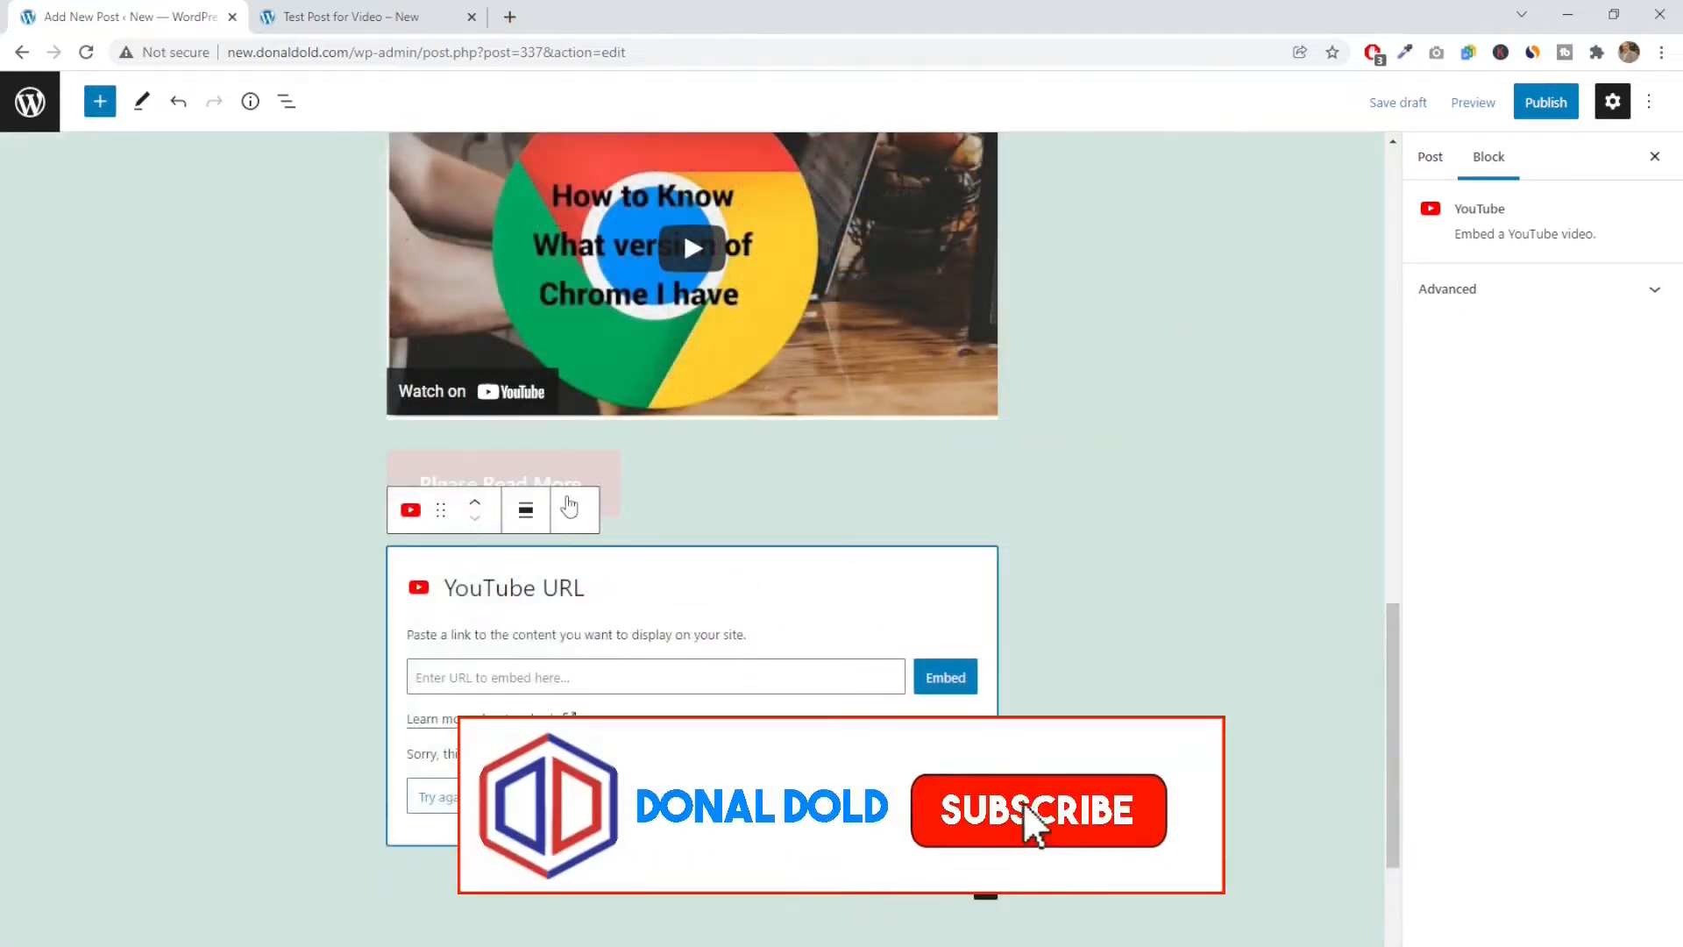
left_click(574, 509)
left_click(664, 932)
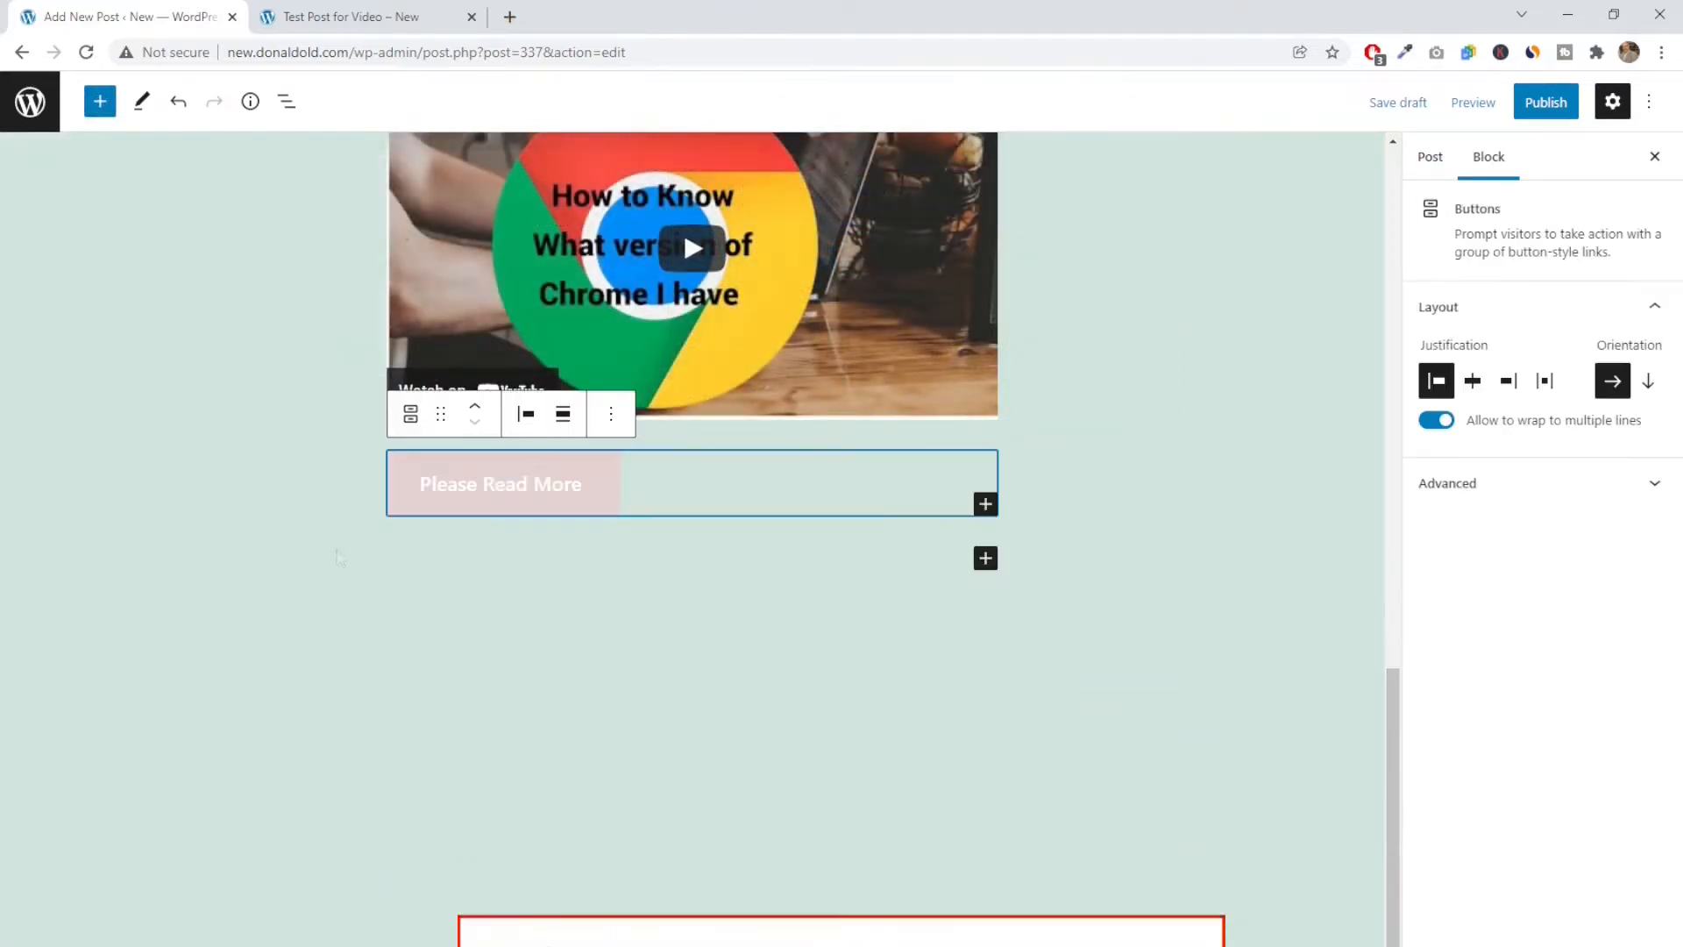
Examine the remaining embed blocks in the block library, such as WordPress, TikTok and Tumblr, and close the library
left_click(100, 102)
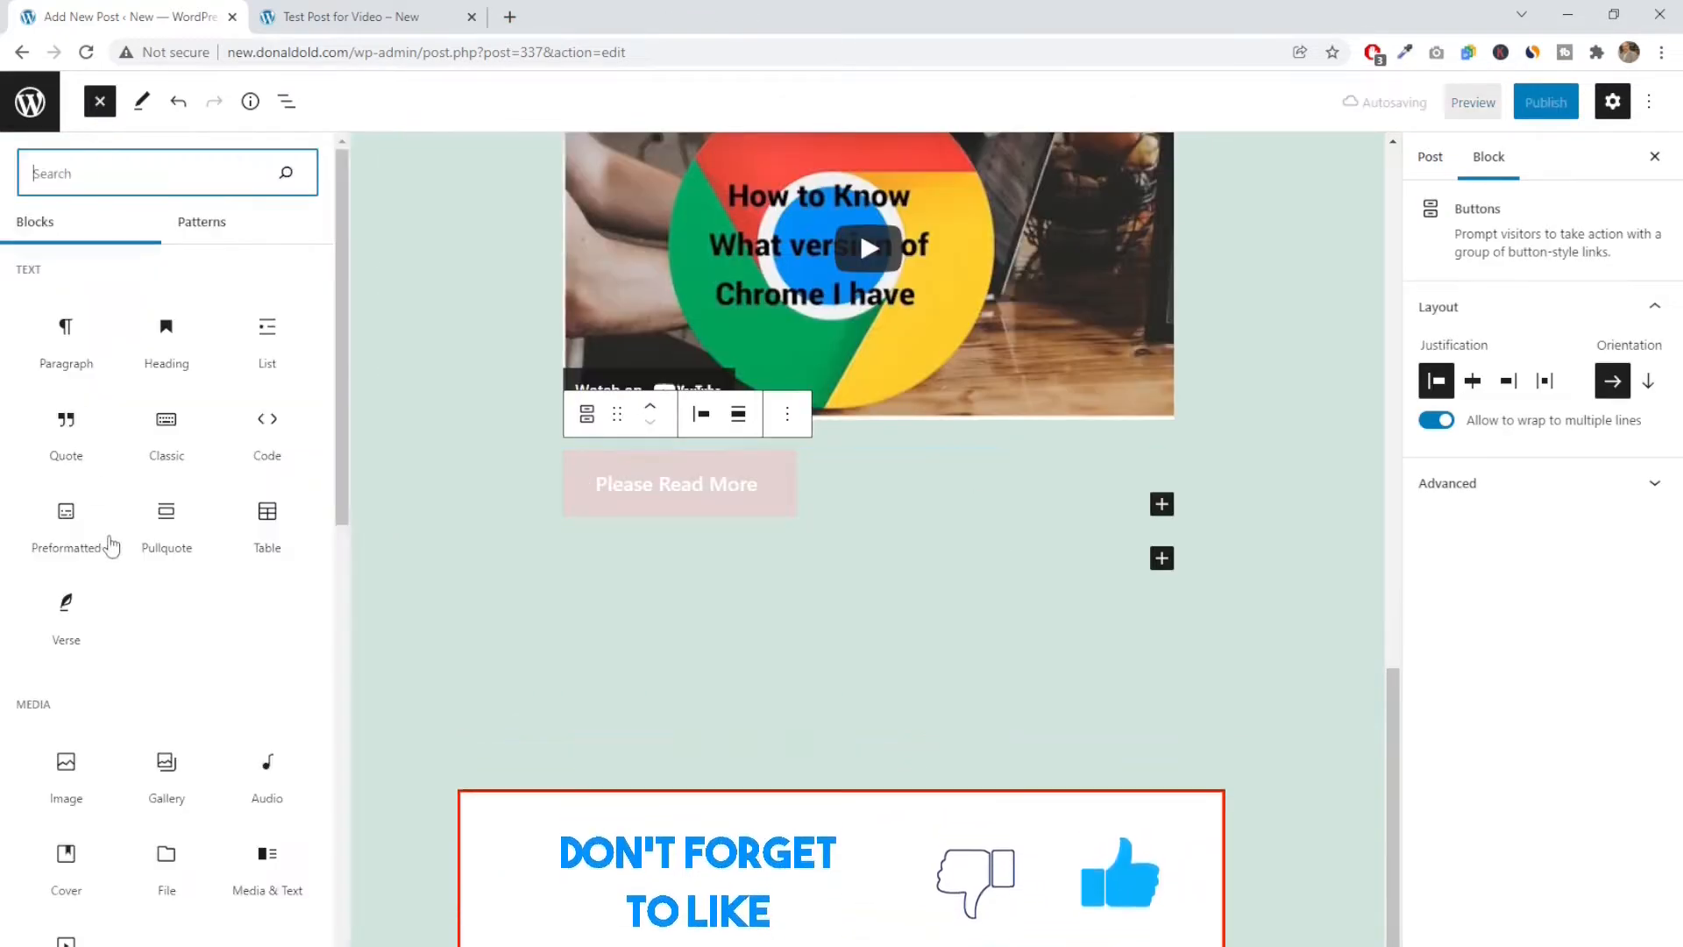
scroll(114, 552, "down", 10)
scroll(123, 574, "down", 10)
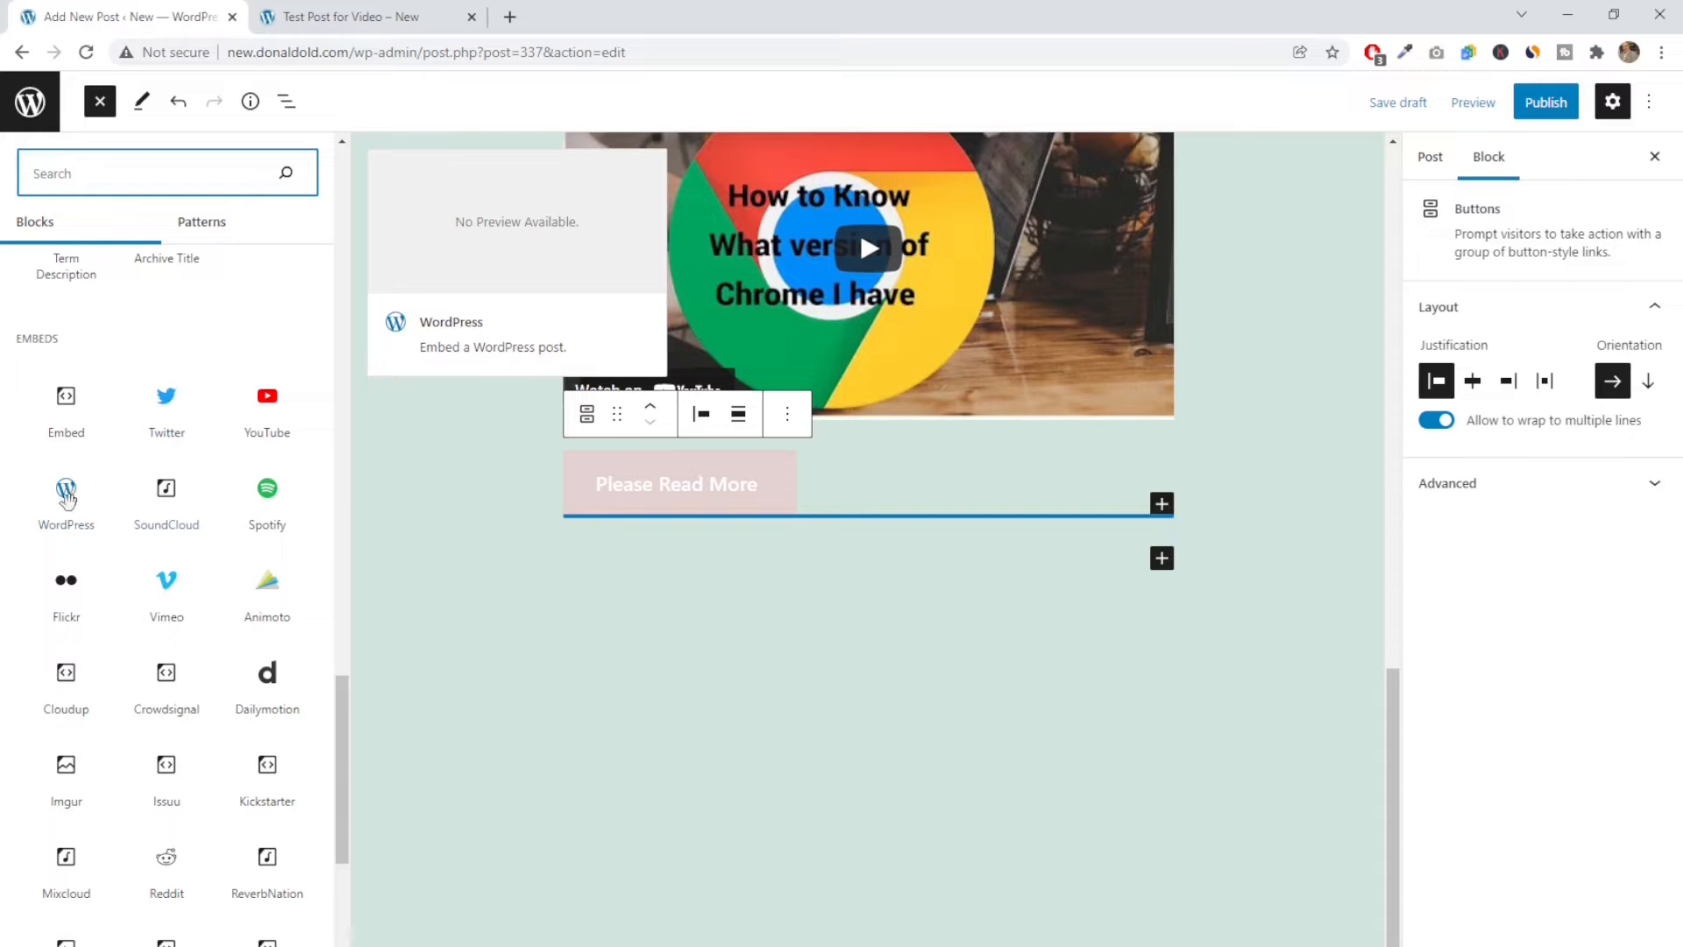
scroll(159, 601, "down", 5)
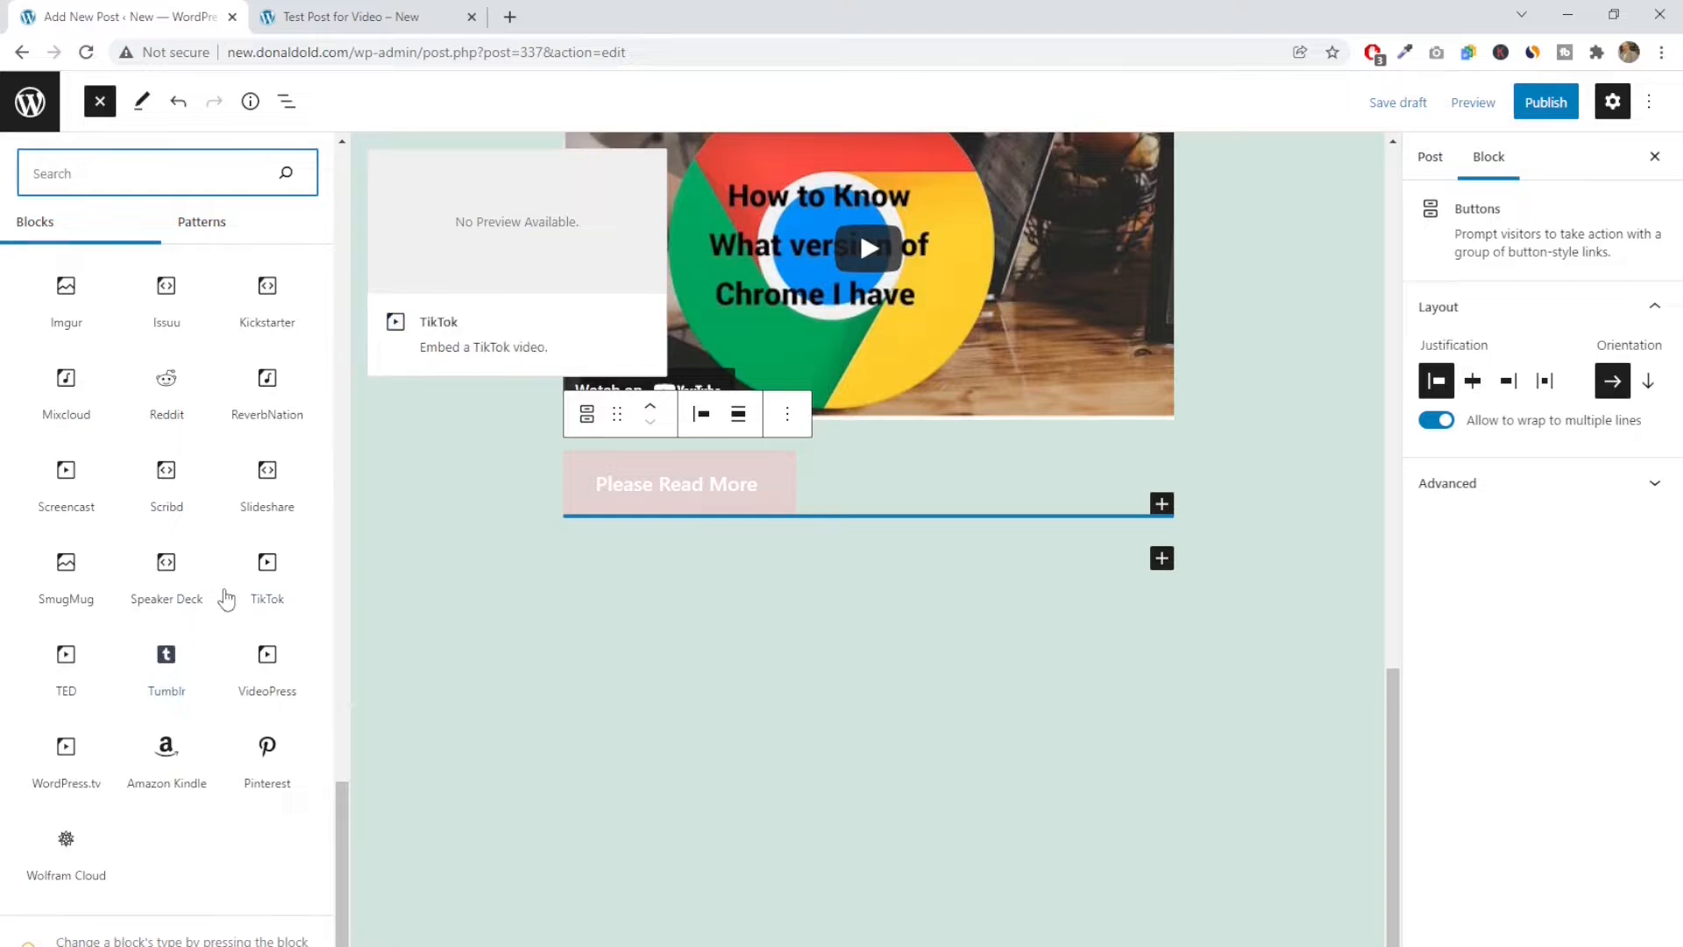
scroll(219, 603, "up", 15)
scroll(227, 599, "up", 4)
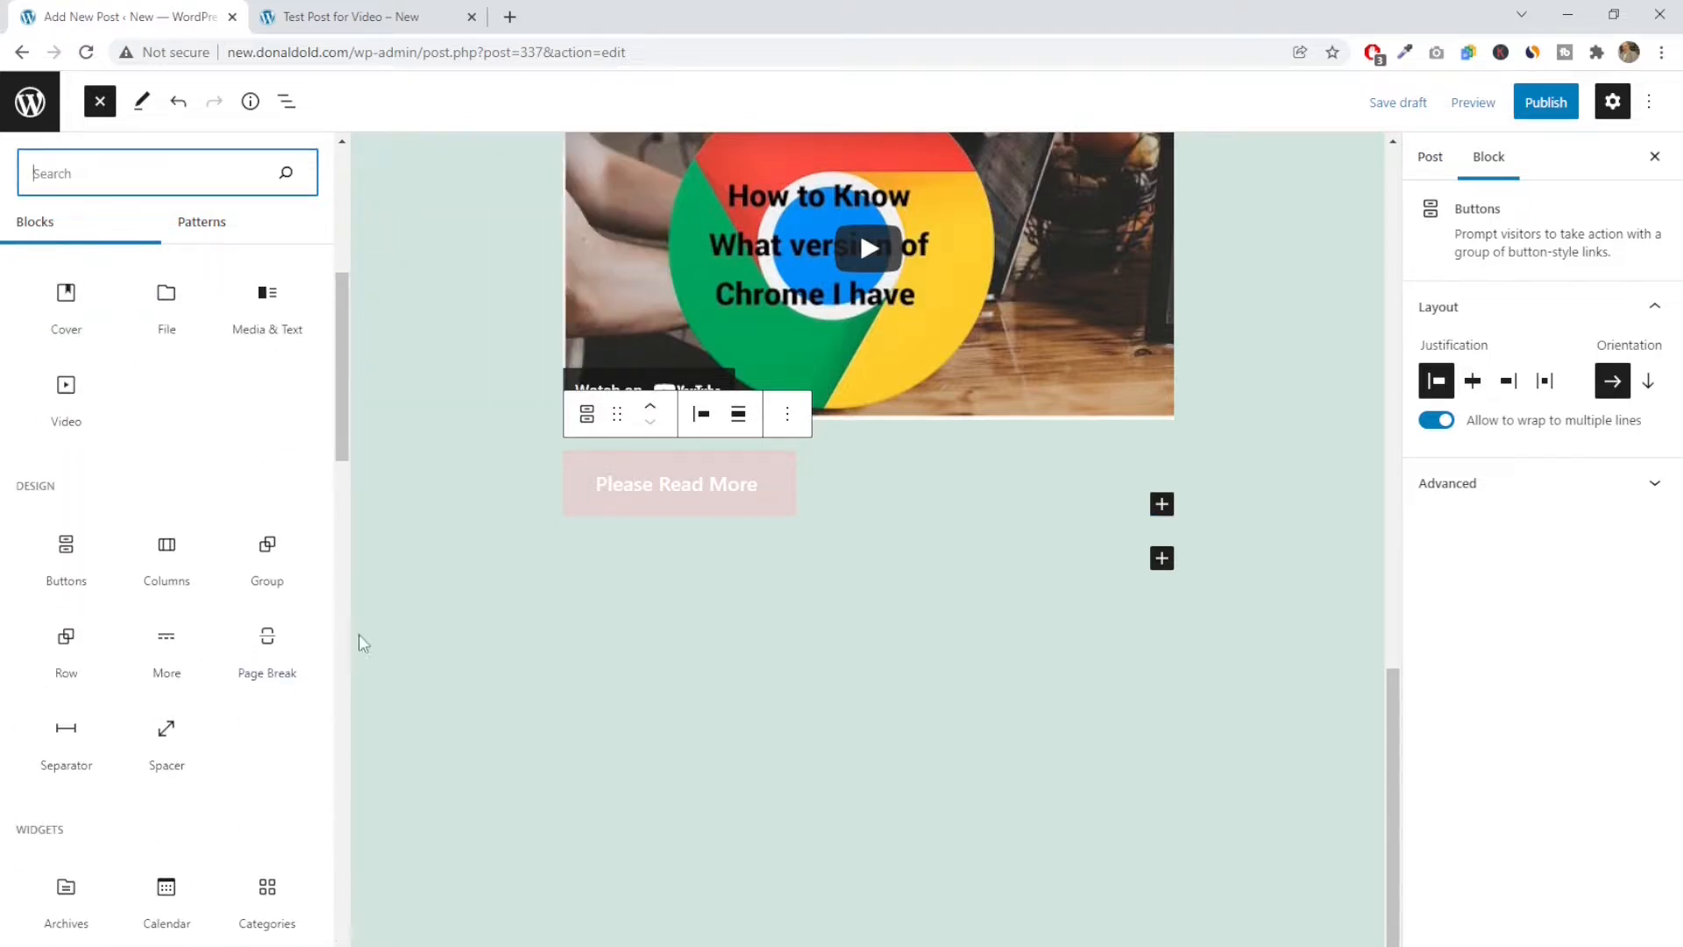
left_click(100, 100)
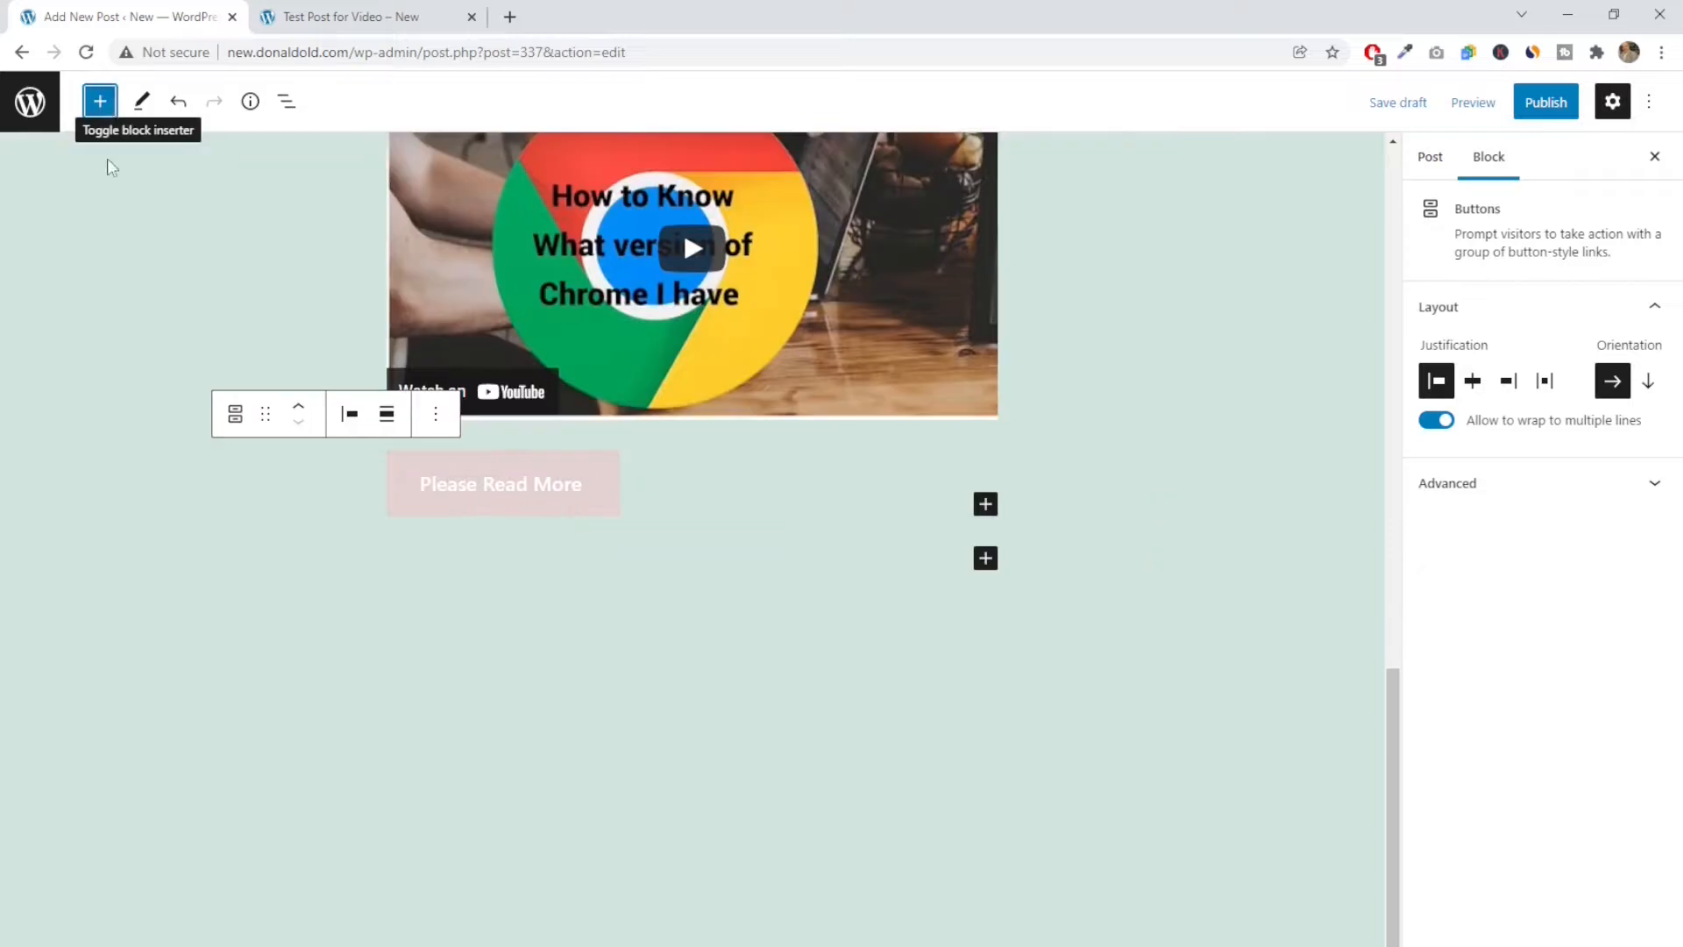
Try scheduling the post for February 17, 2022 in its publish settings and reset the date to immediate publishing
scroll(1038, 780, "up", 10)
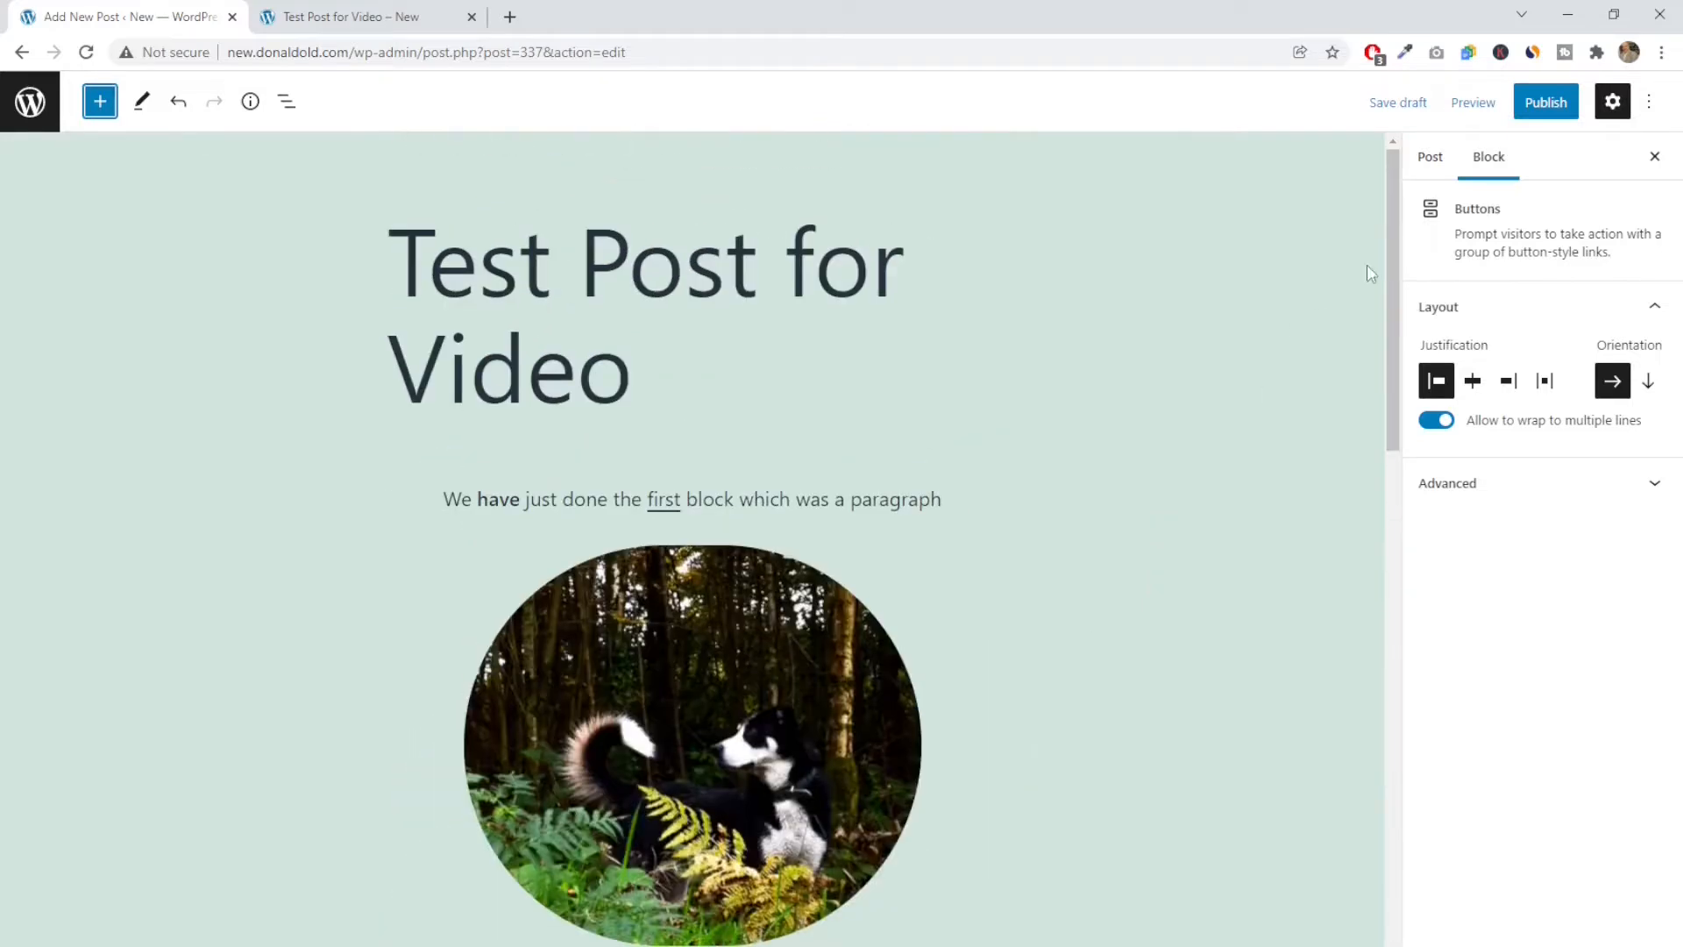
left_click(1425, 158)
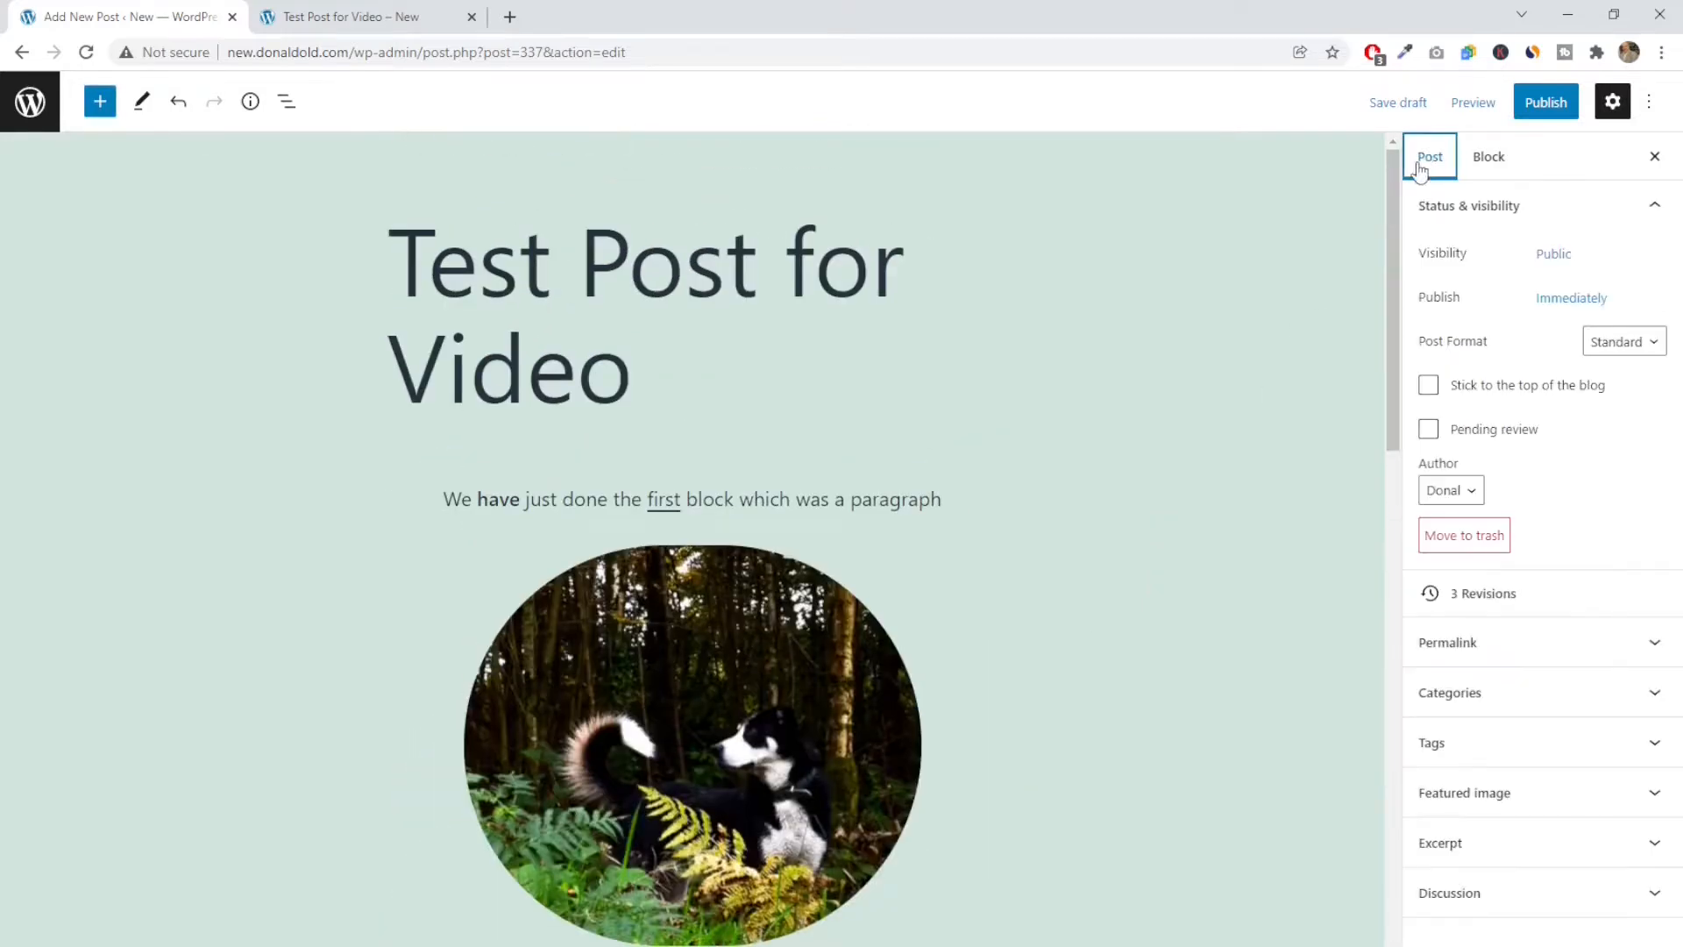
left_click(1571, 301)
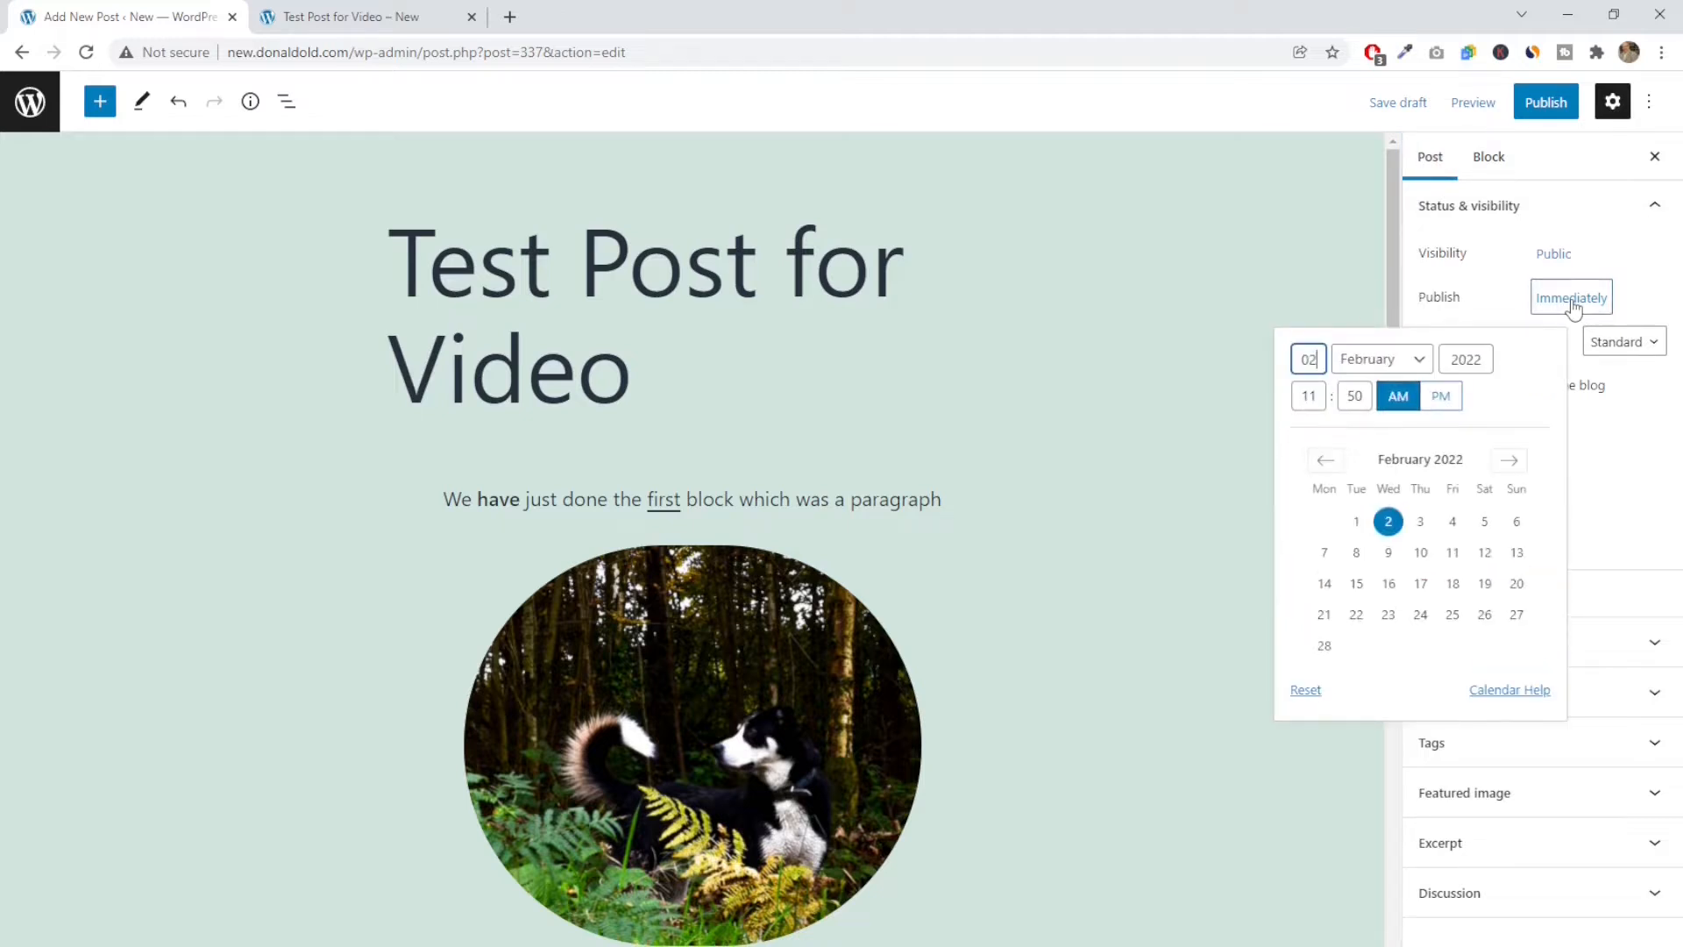
left_click(1421, 588)
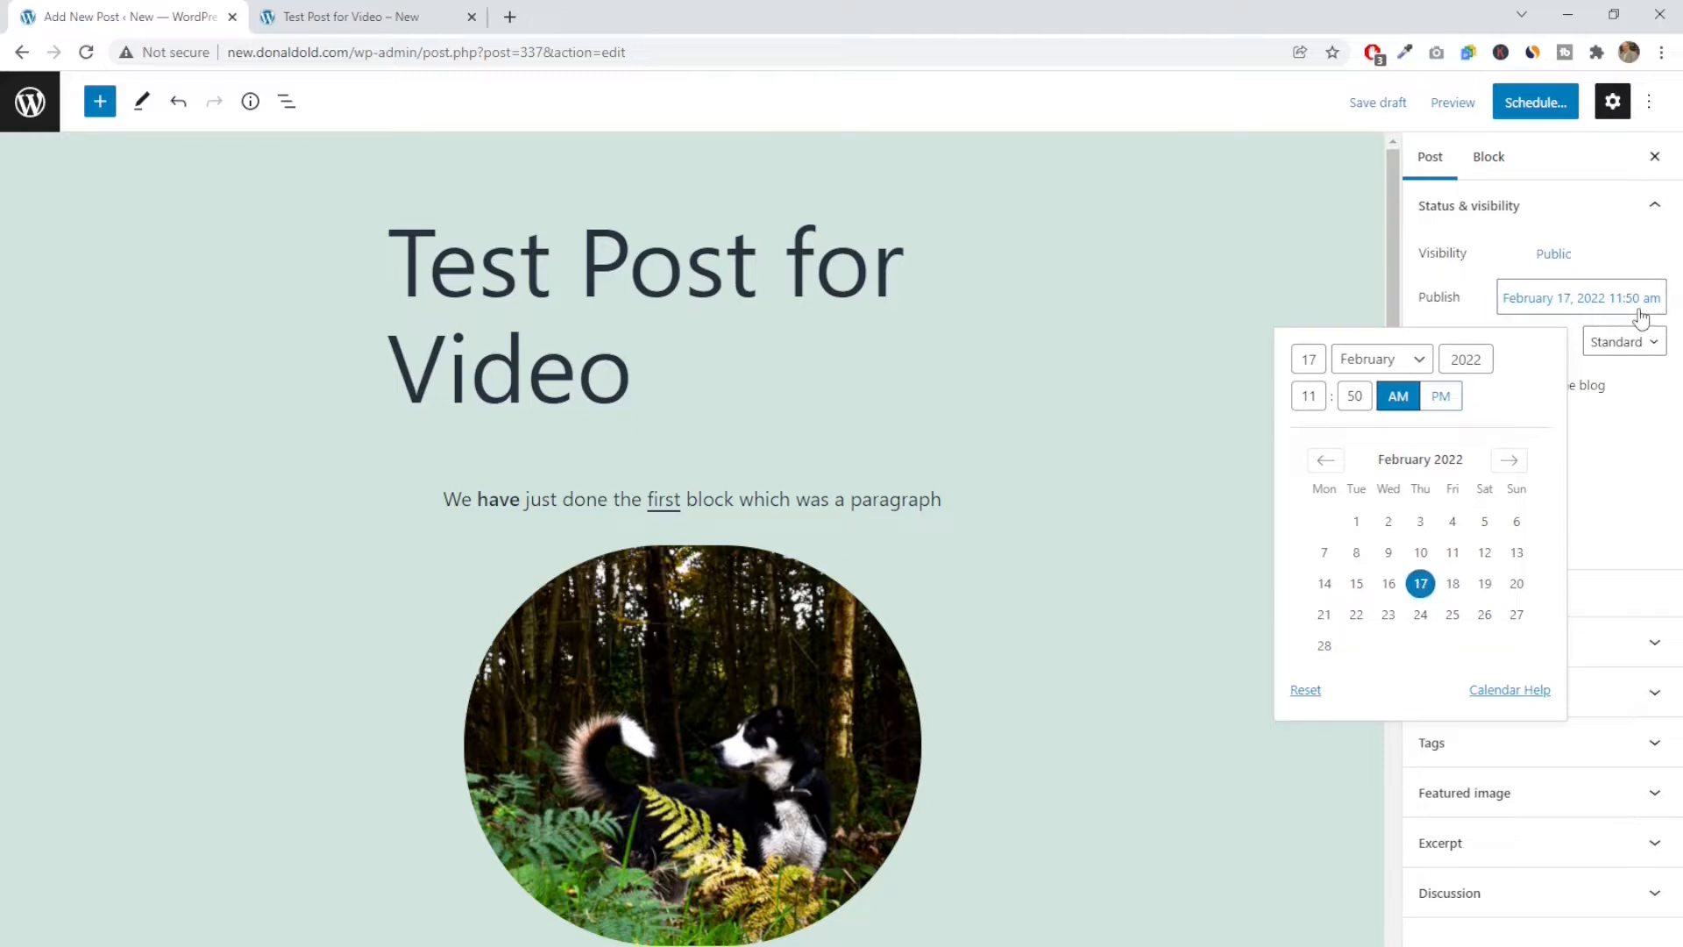
left_click(1326, 461)
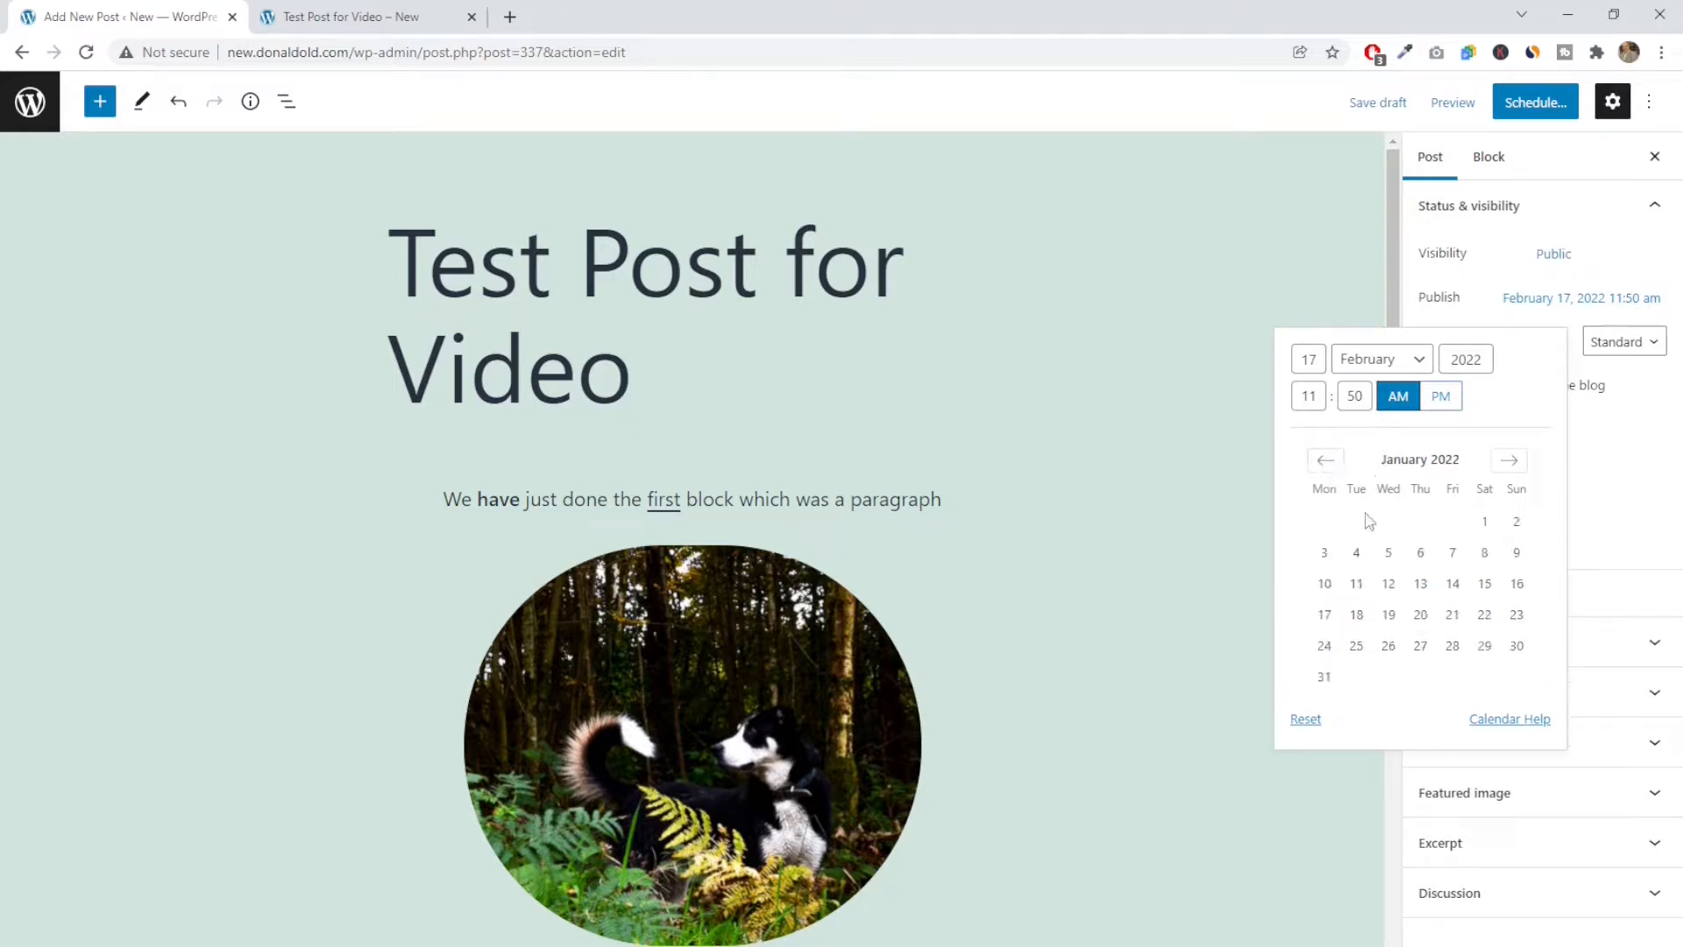
left_click(1304, 721)
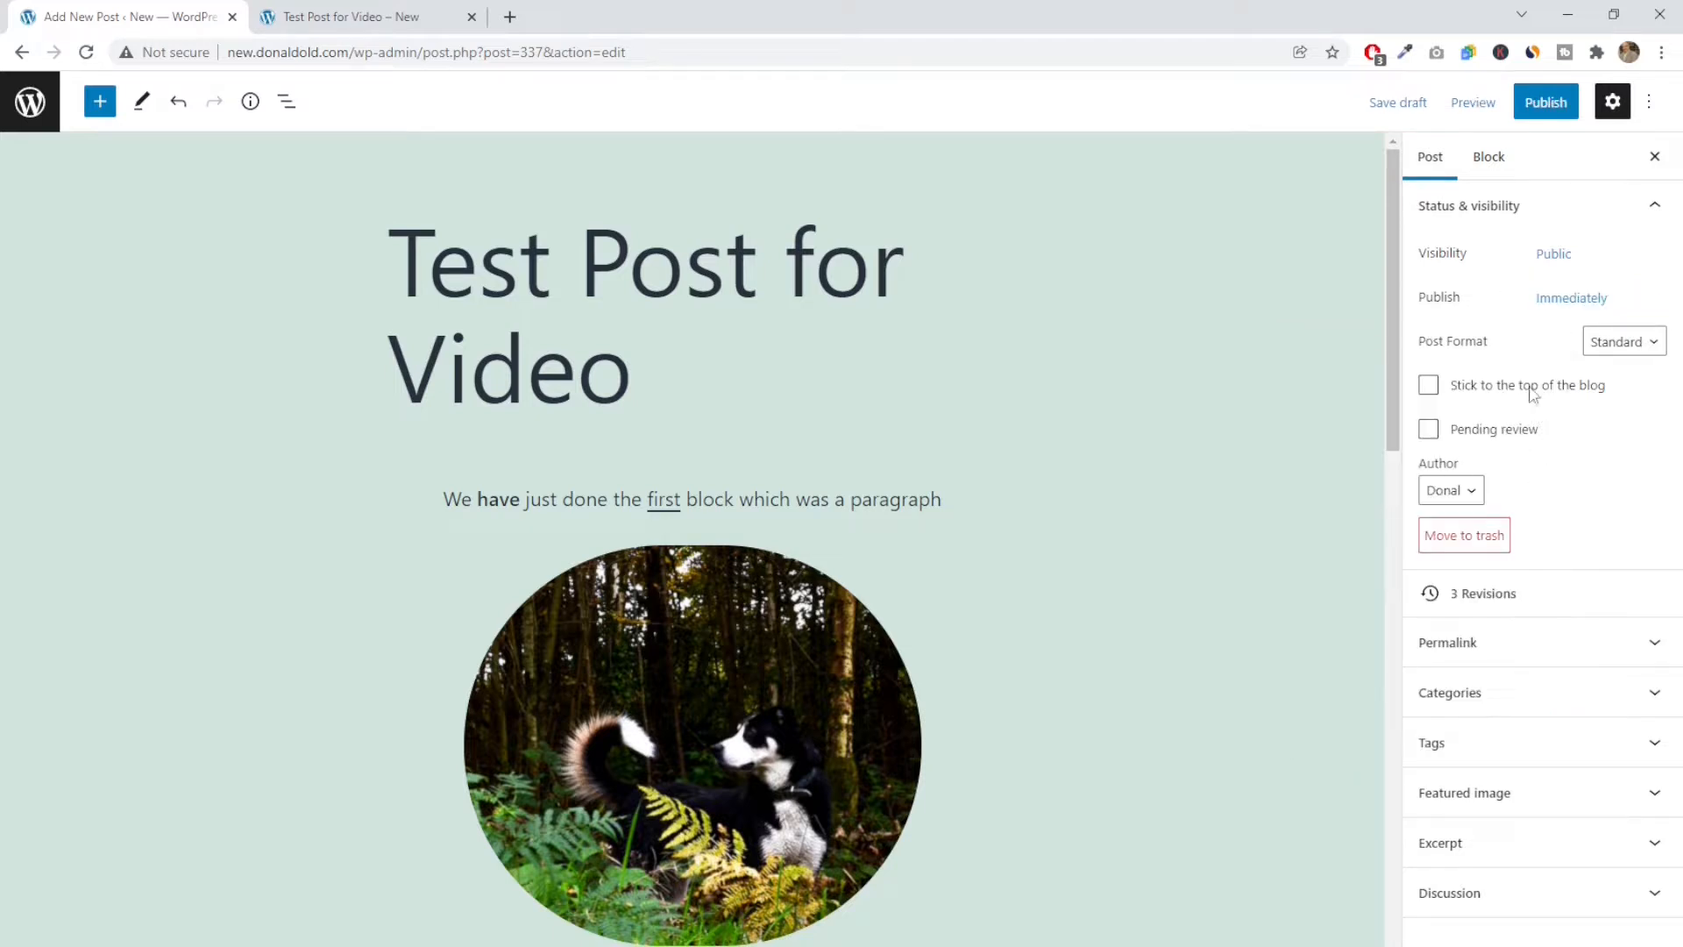
Check the available post formats, keeping Standard, and assign the post to the Theme Tutorial category
left_click(1661, 347)
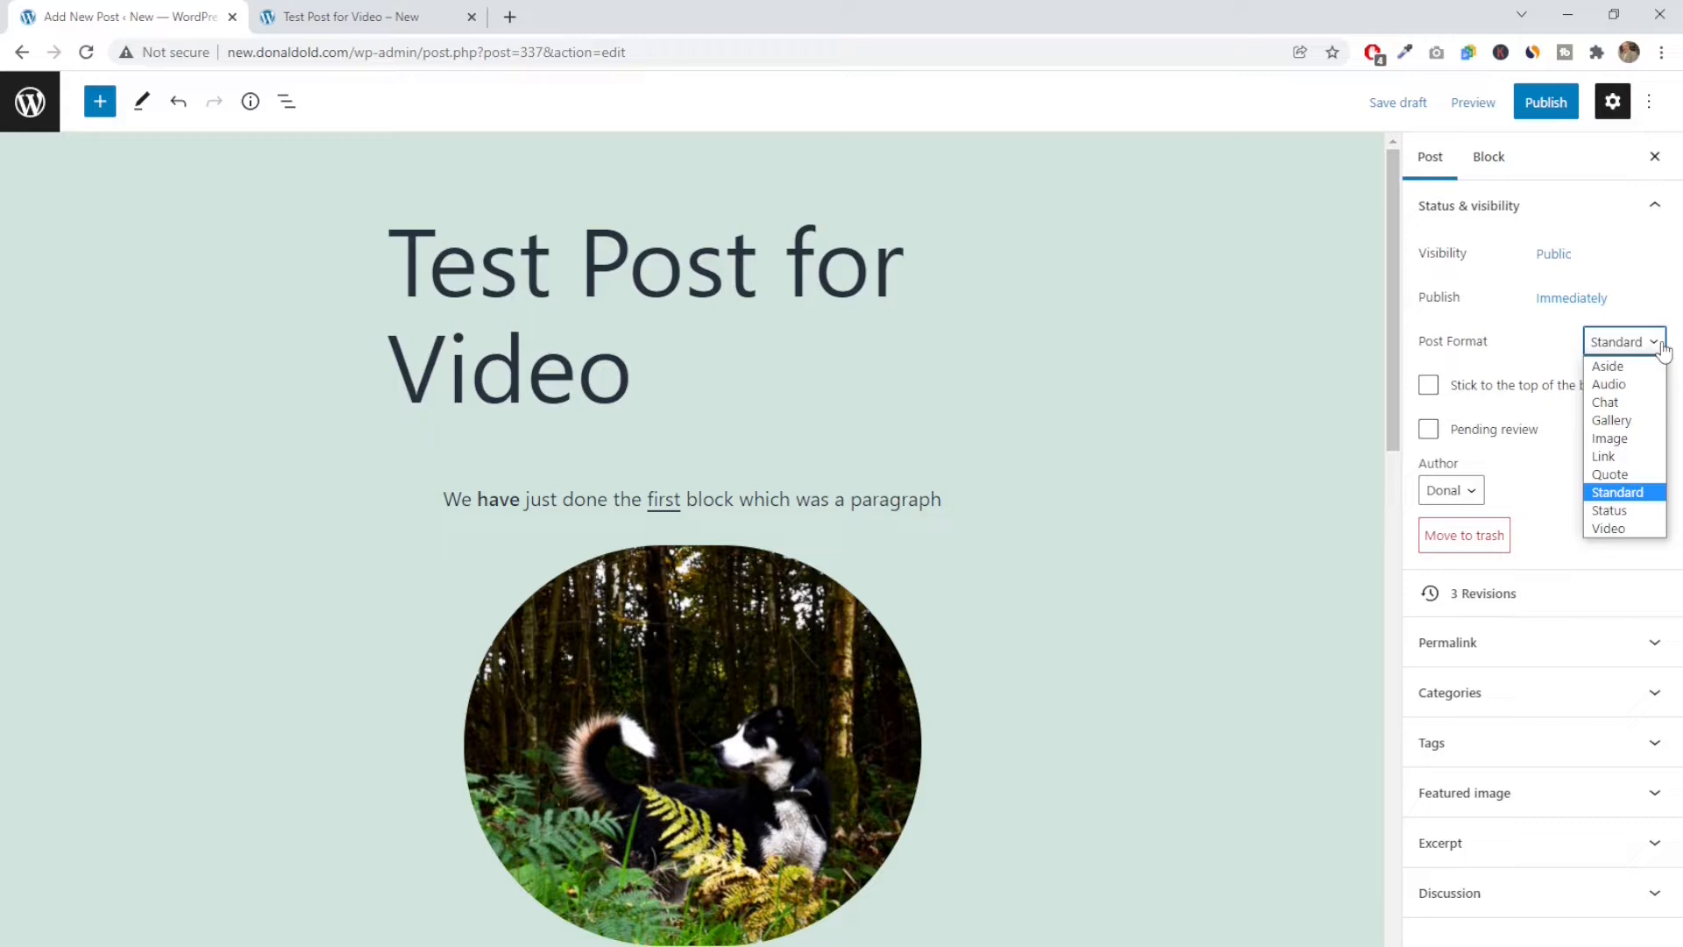
left_click(1664, 349)
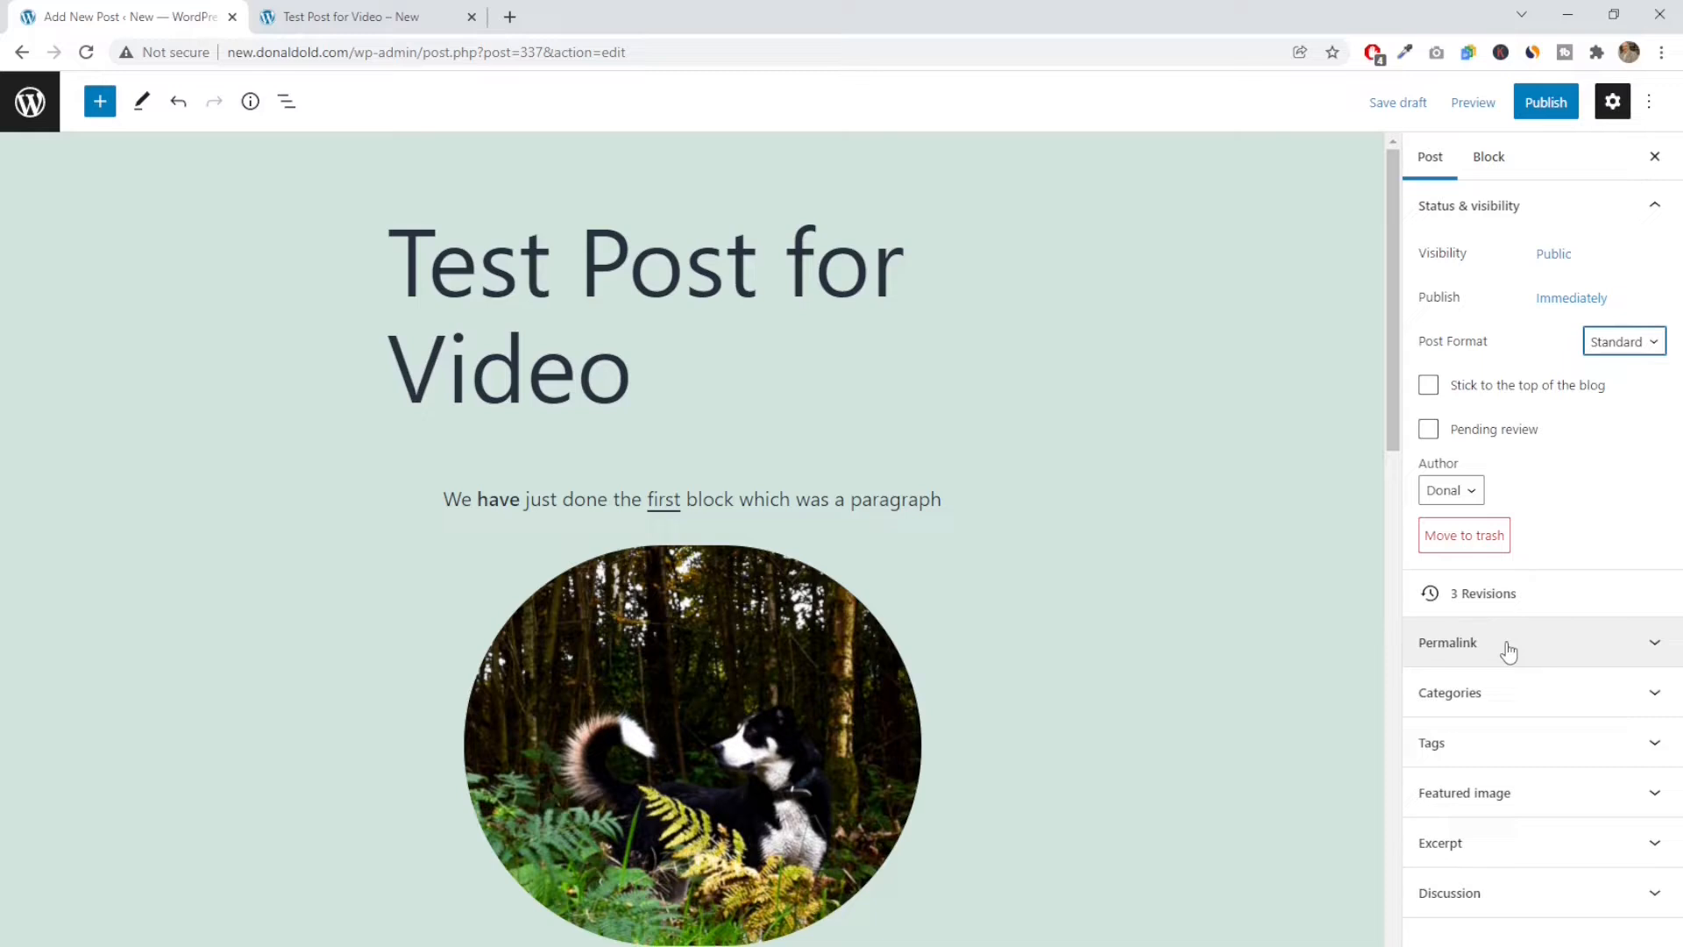
left_click(1489, 694)
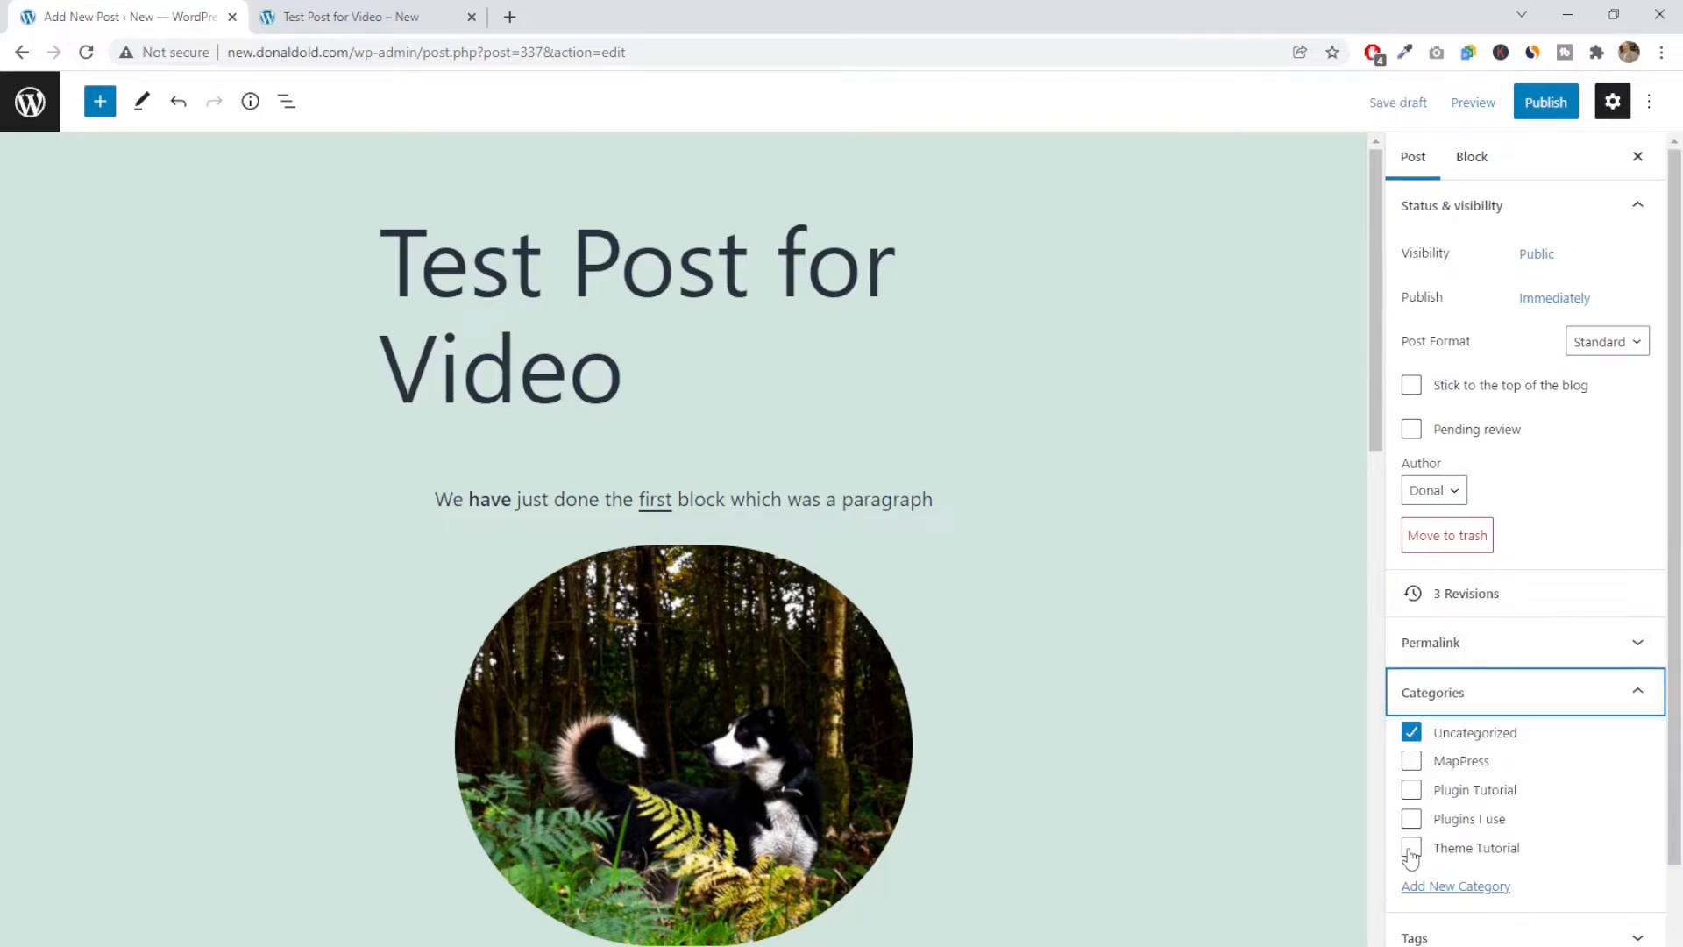
left_click(1410, 848)
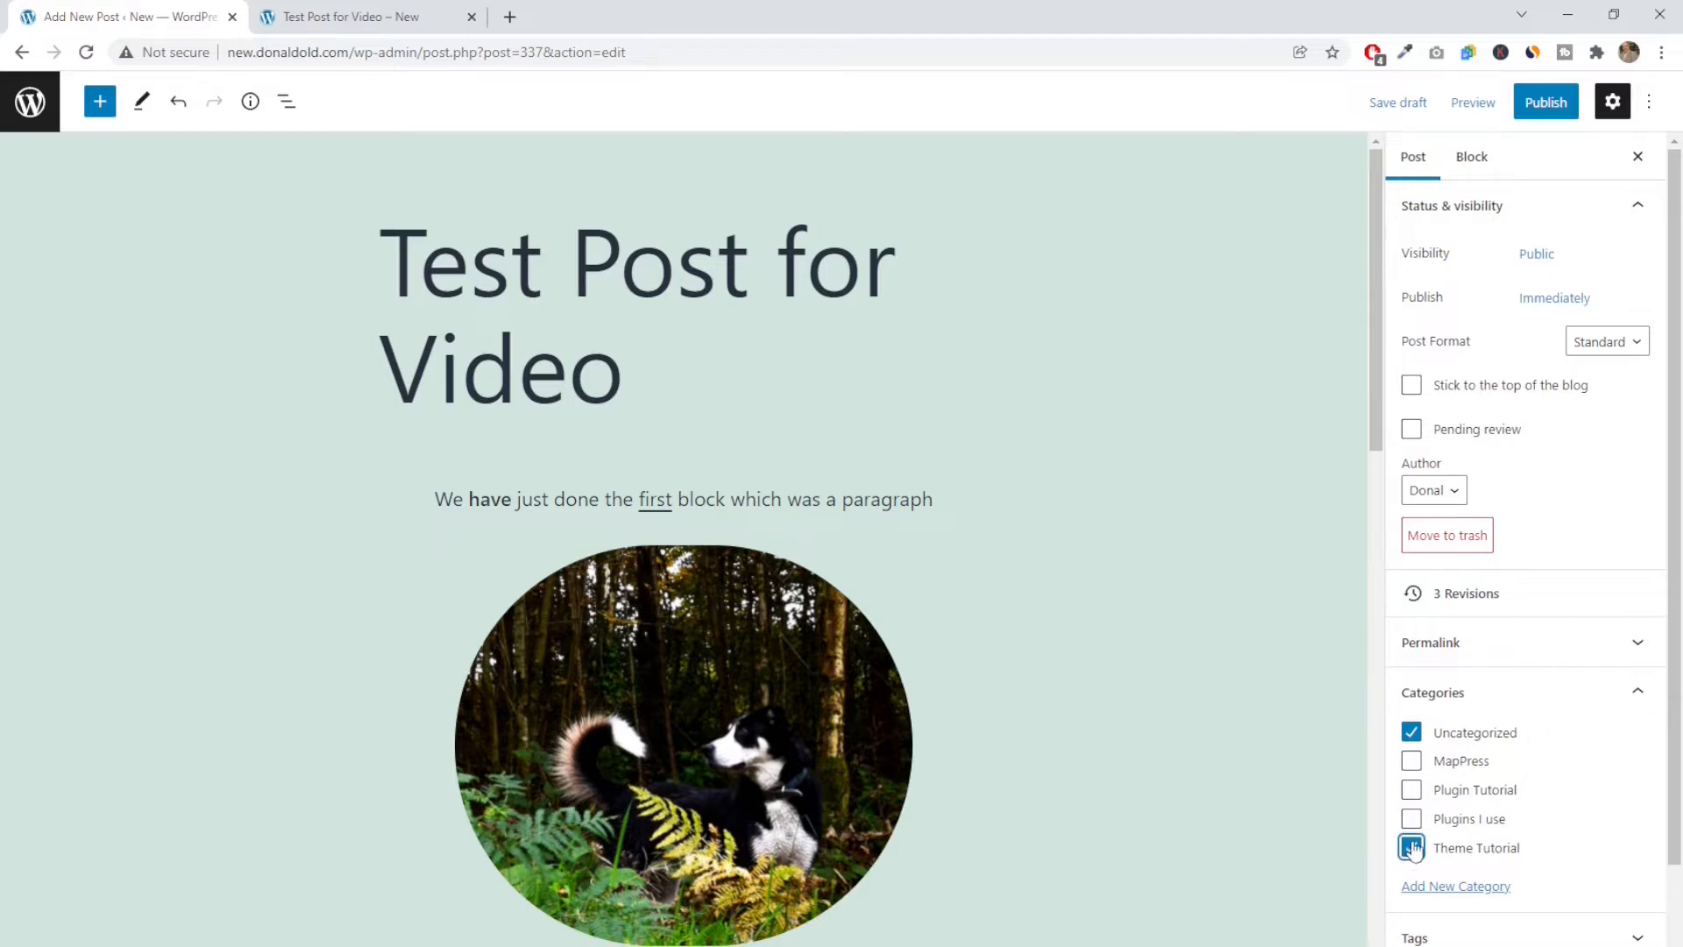
left_click(1645, 695)
Add the tags "wordpress. write post" and "post." to the post
left_click(1528, 742)
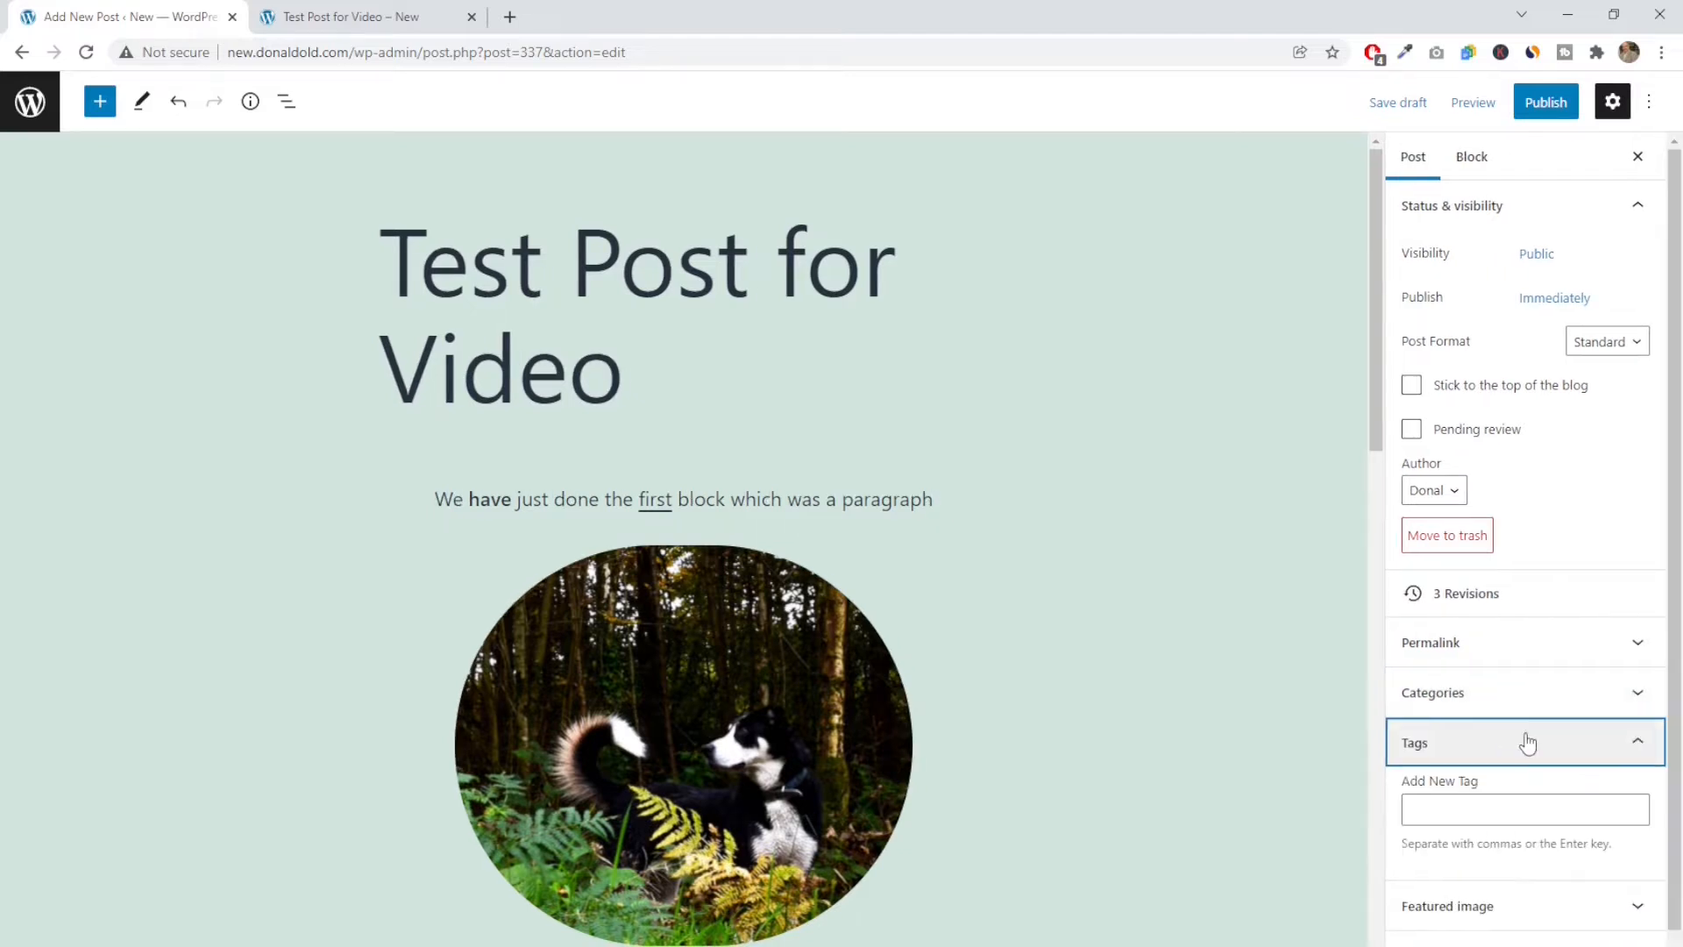
left_click(1461, 807)
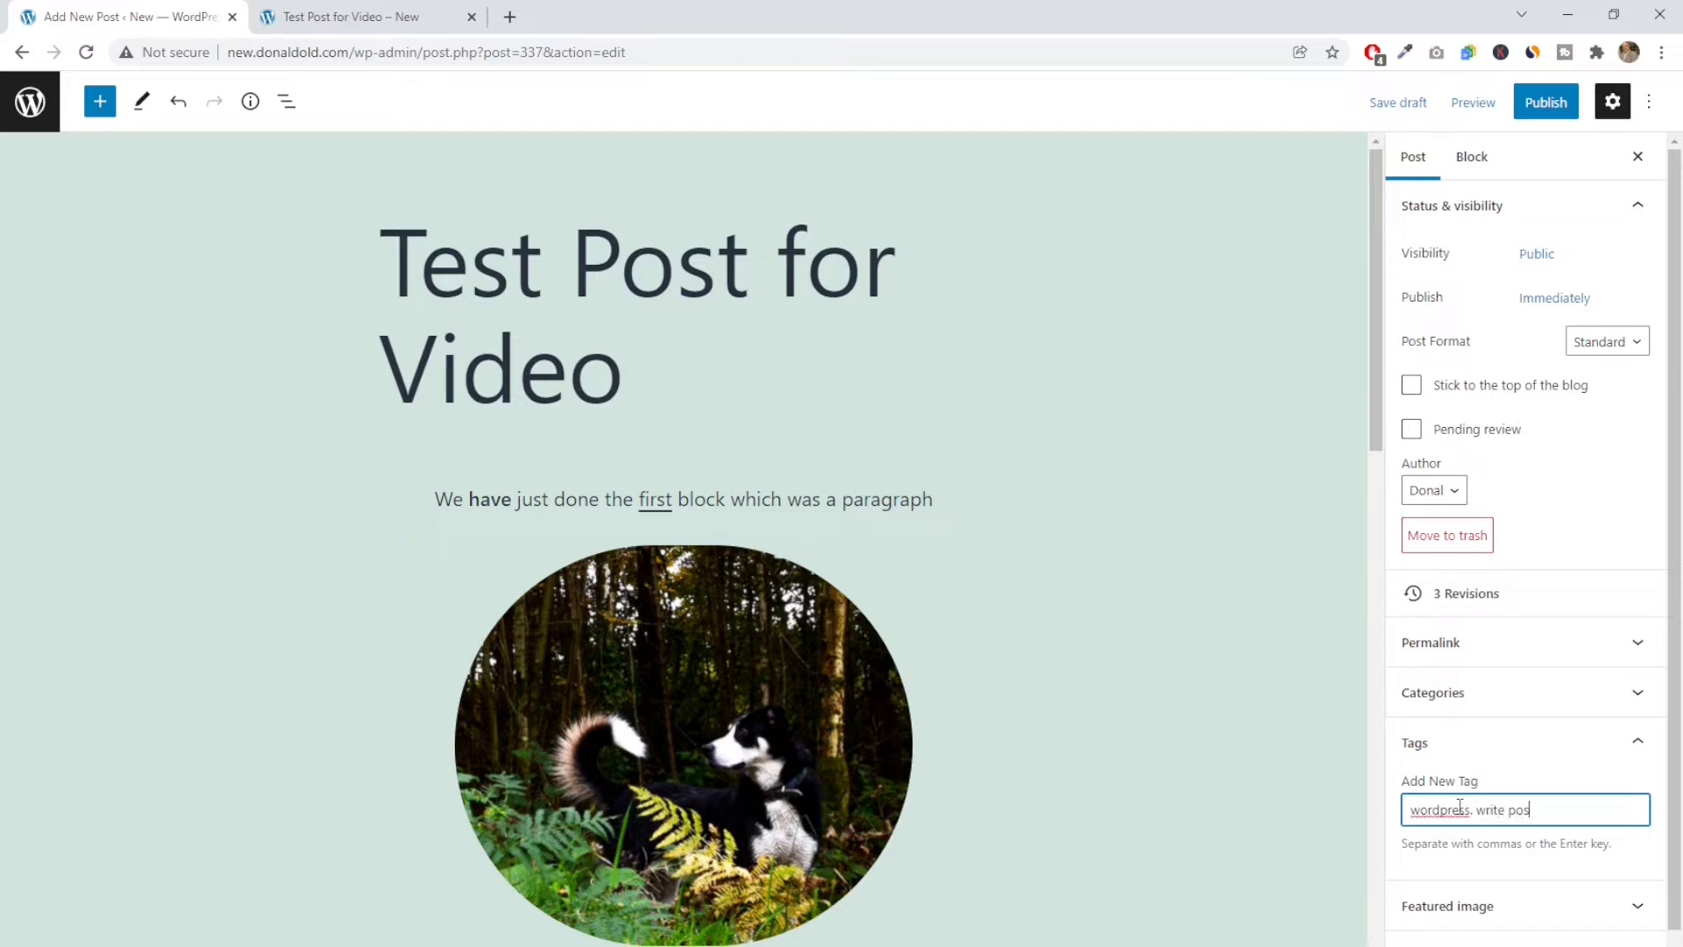
key("Return")
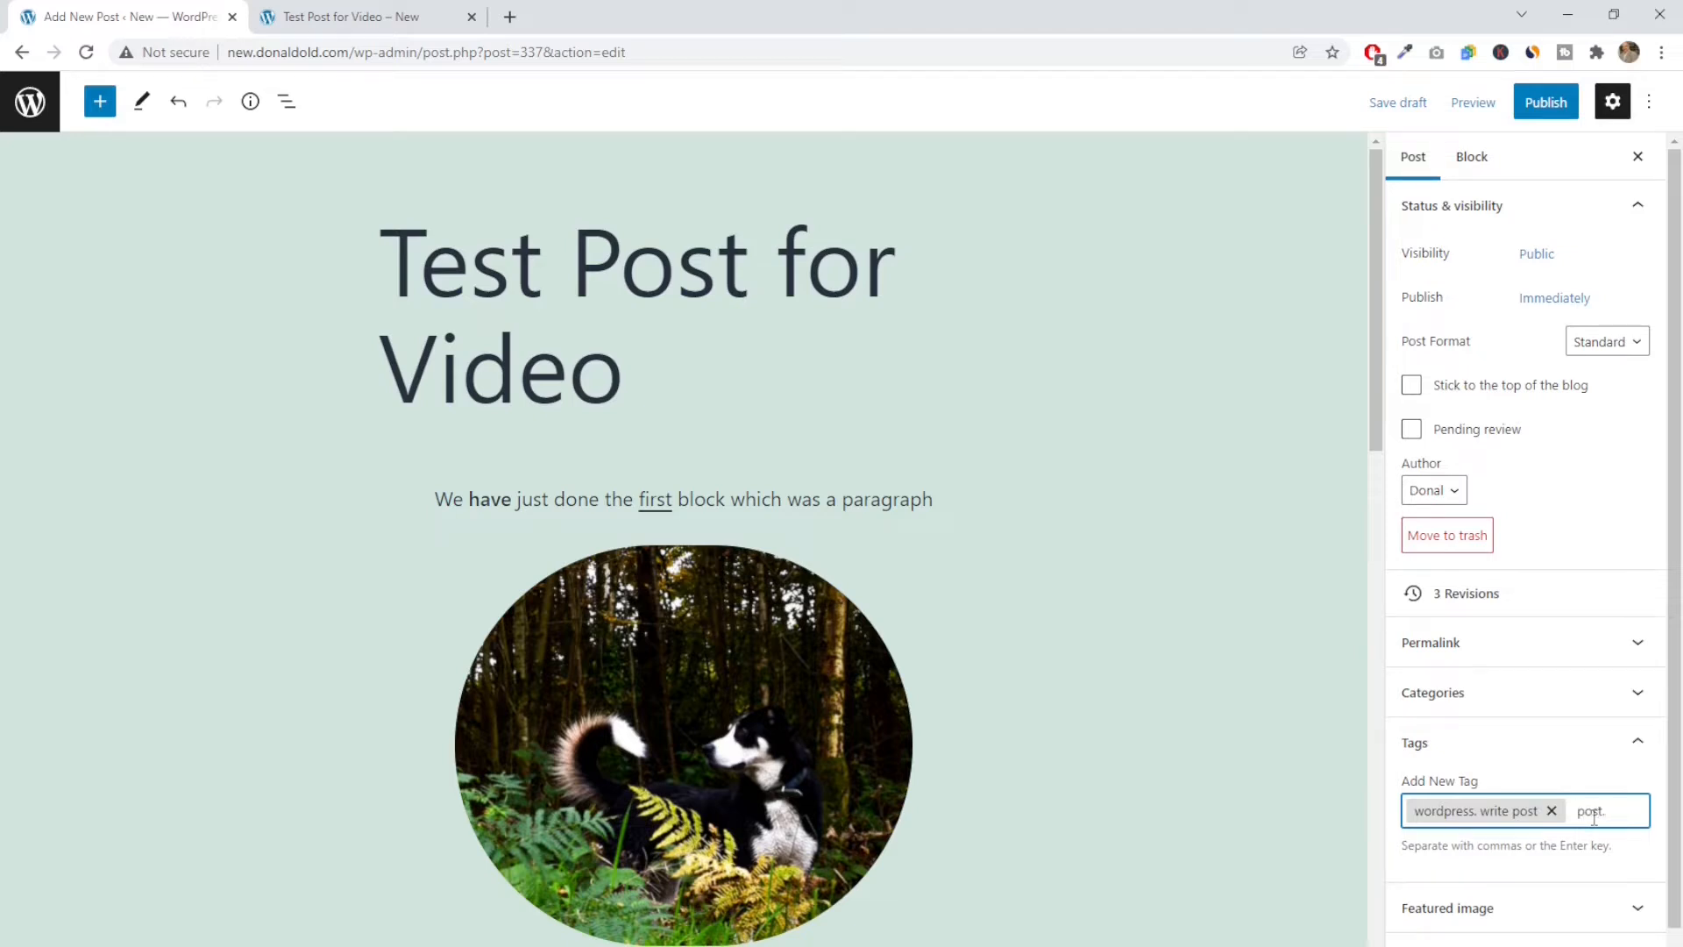
key("Return")
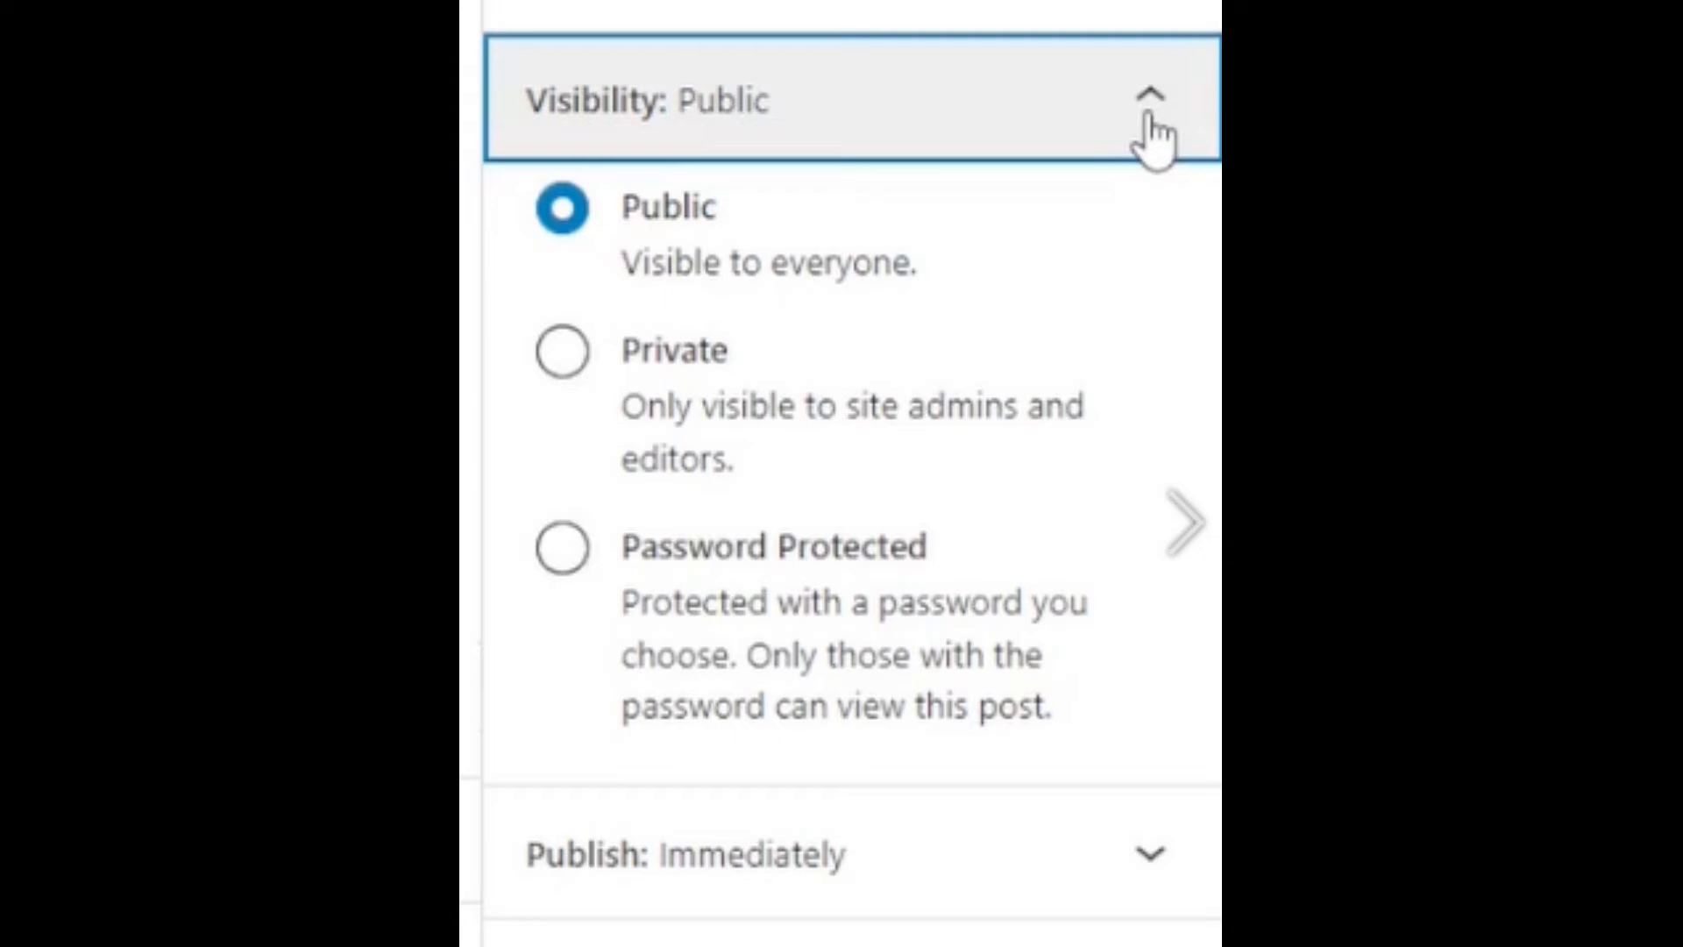
Review the visibility and publish-date options in the pre-publish check and collapse them
left_click(1150, 123)
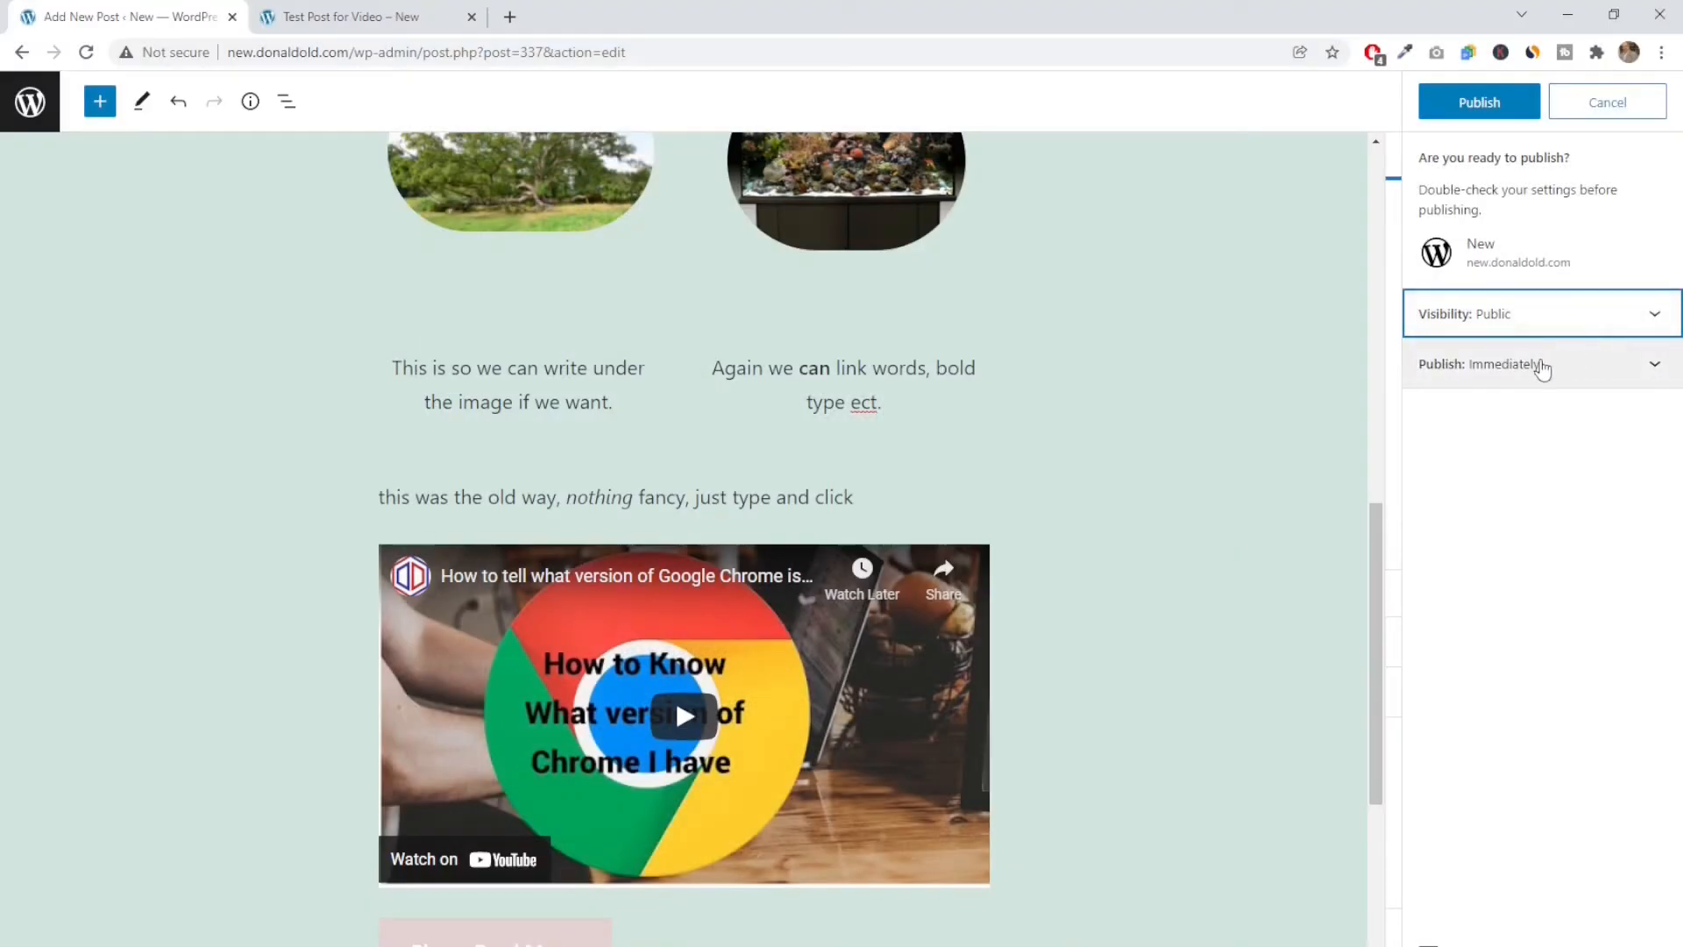
left_click(841, 854)
left_click(1542, 367)
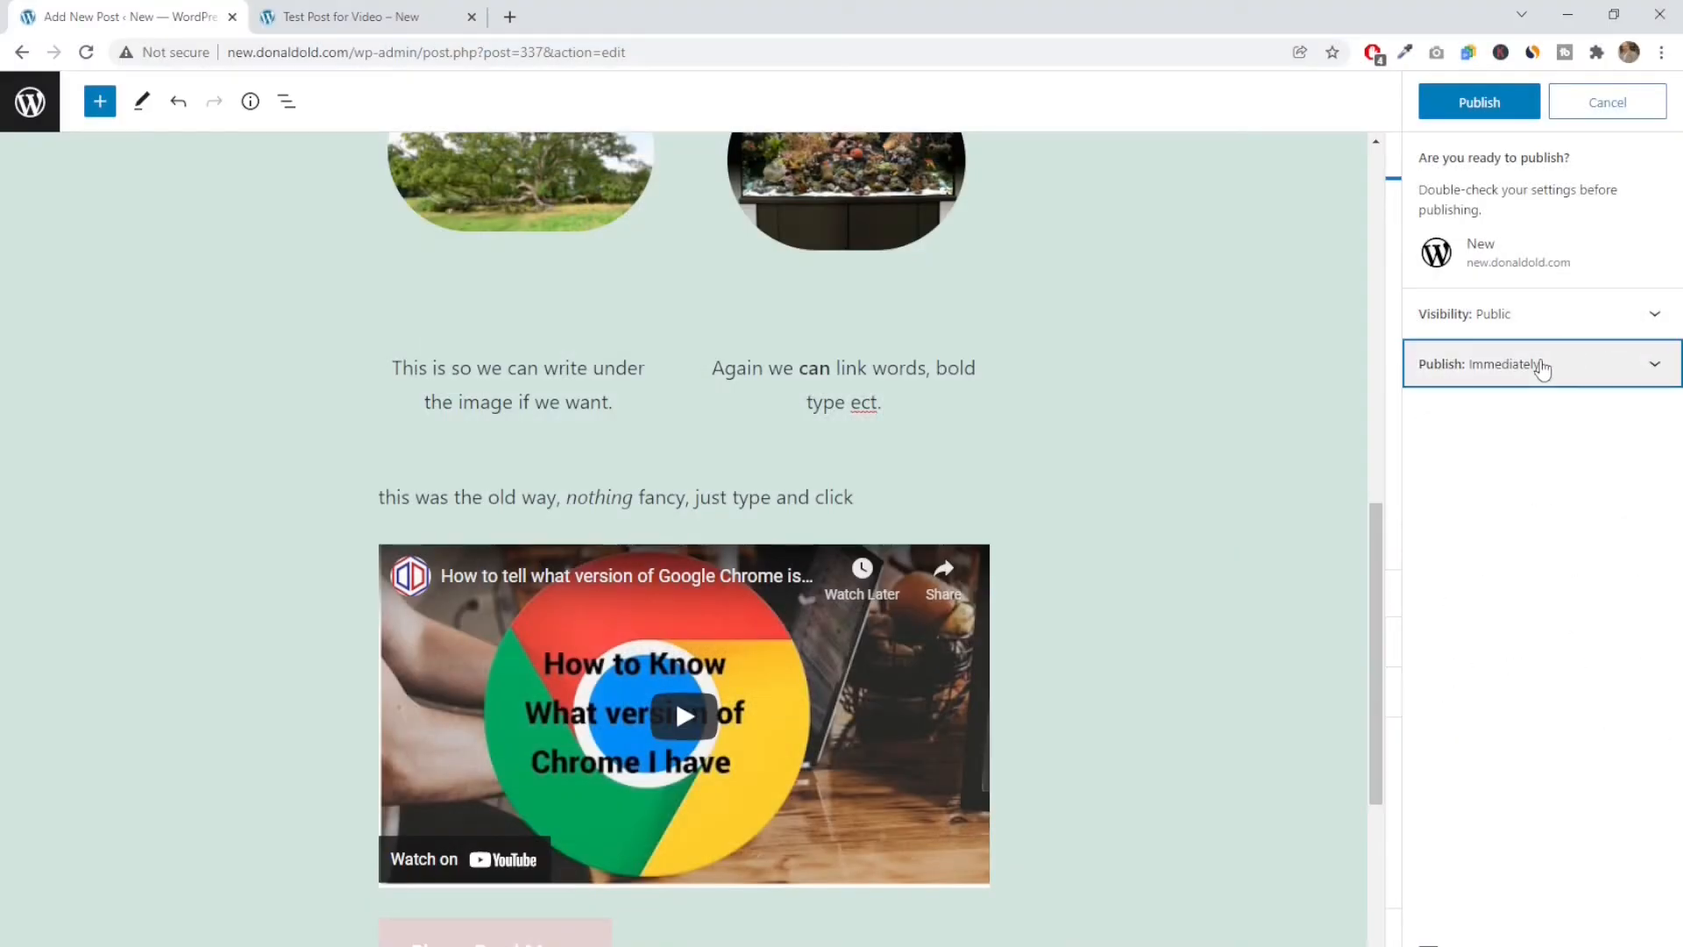
Publish the post and review its live page from the title through the blocks, category and tags to the comment form
left_click(1477, 103)
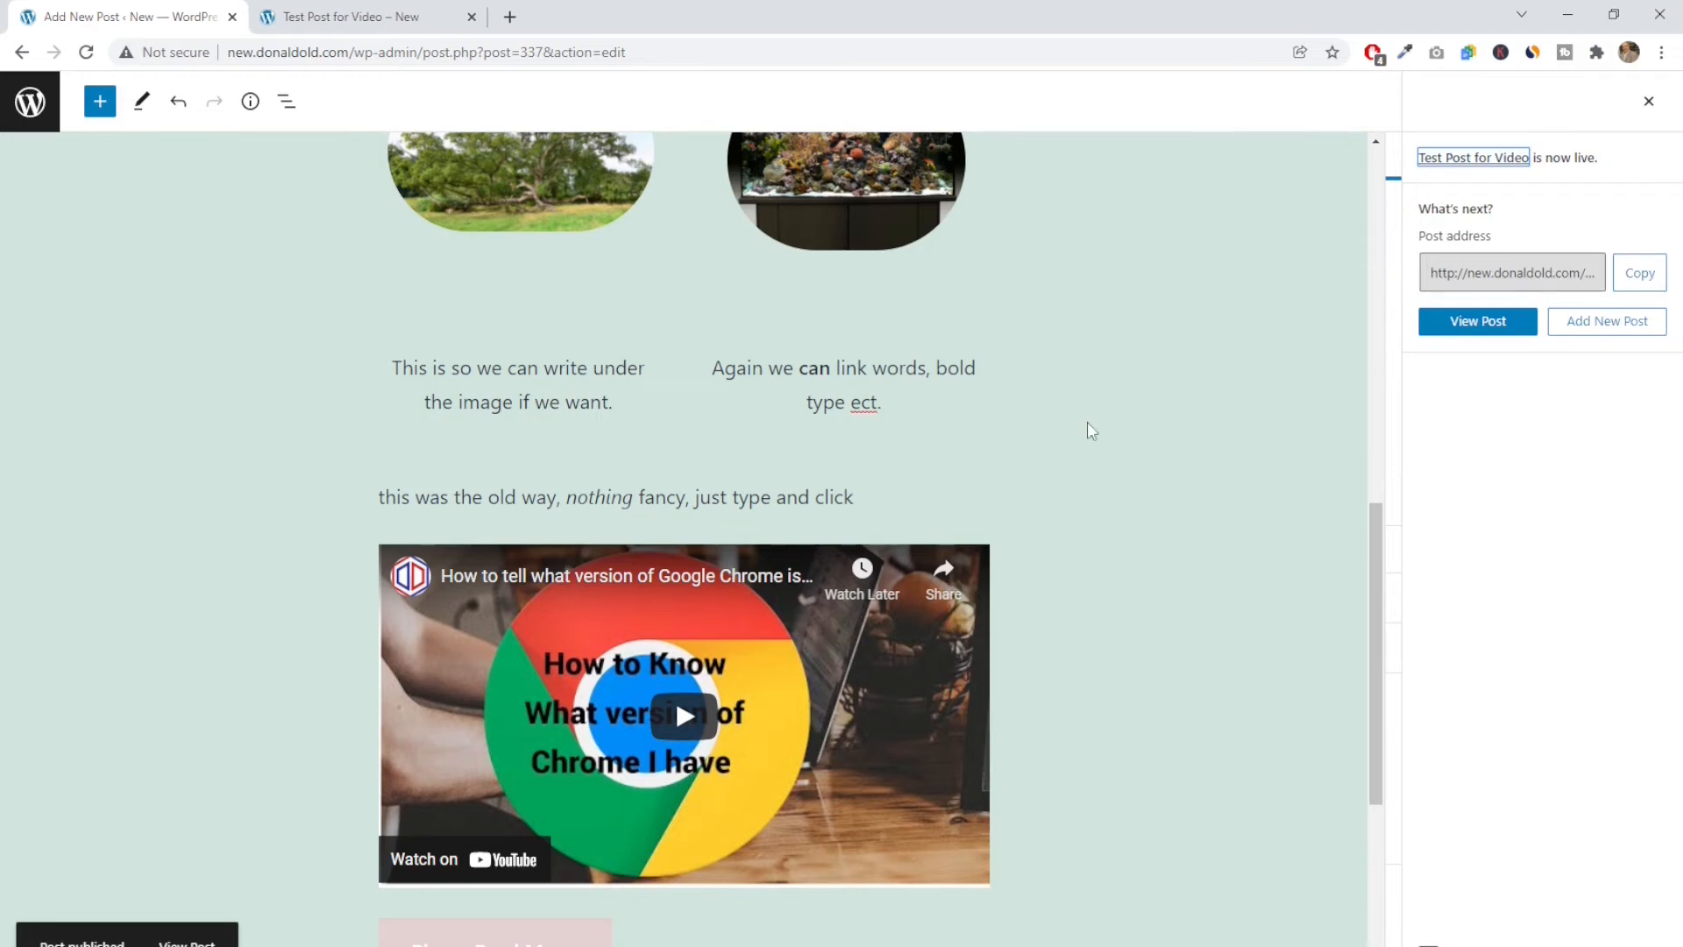
left_click(187, 944)
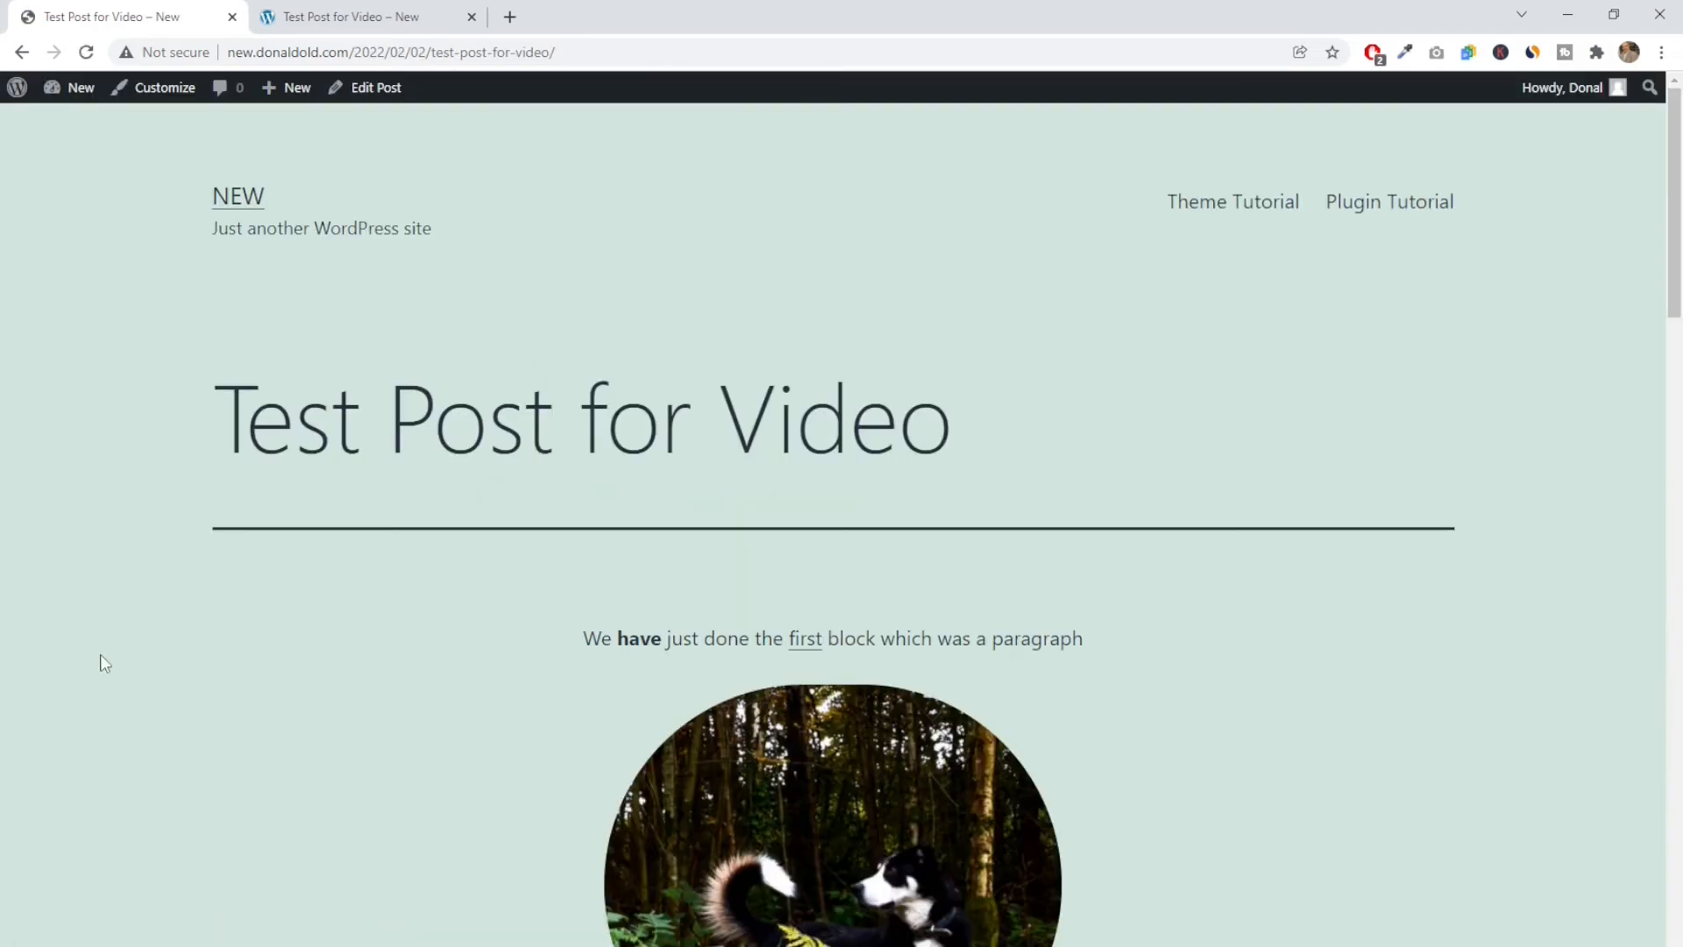
scroll(105, 664, "down", 4)
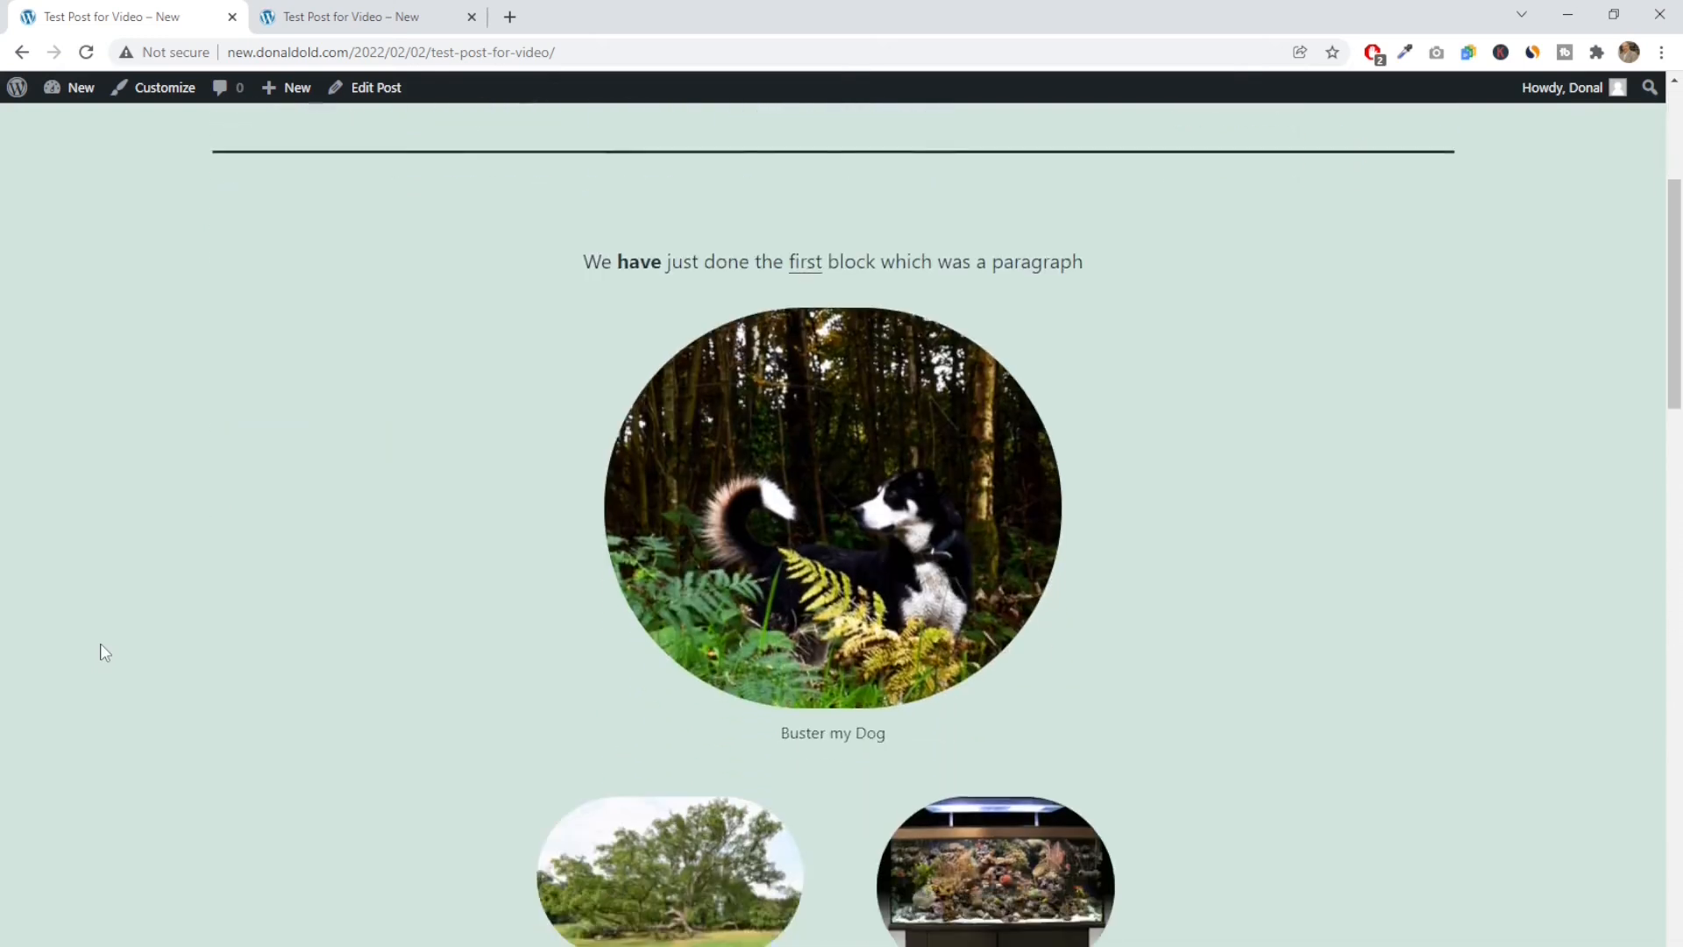
scroll(104, 652, "down", 7)
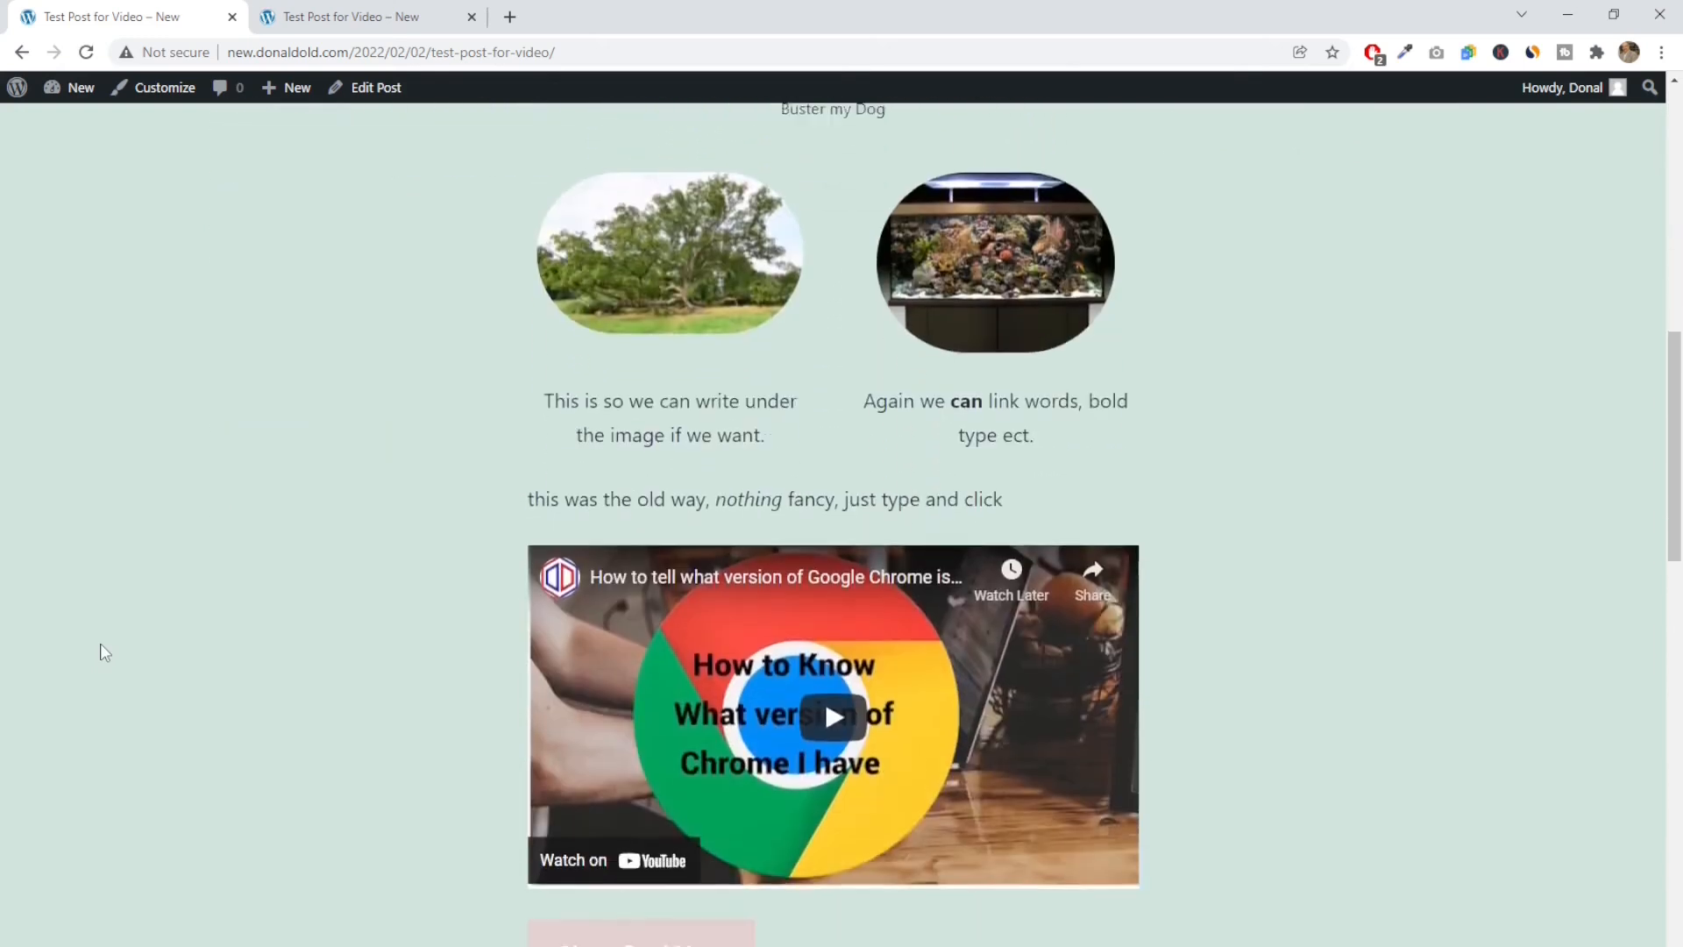
scroll(105, 652, "down", 3)
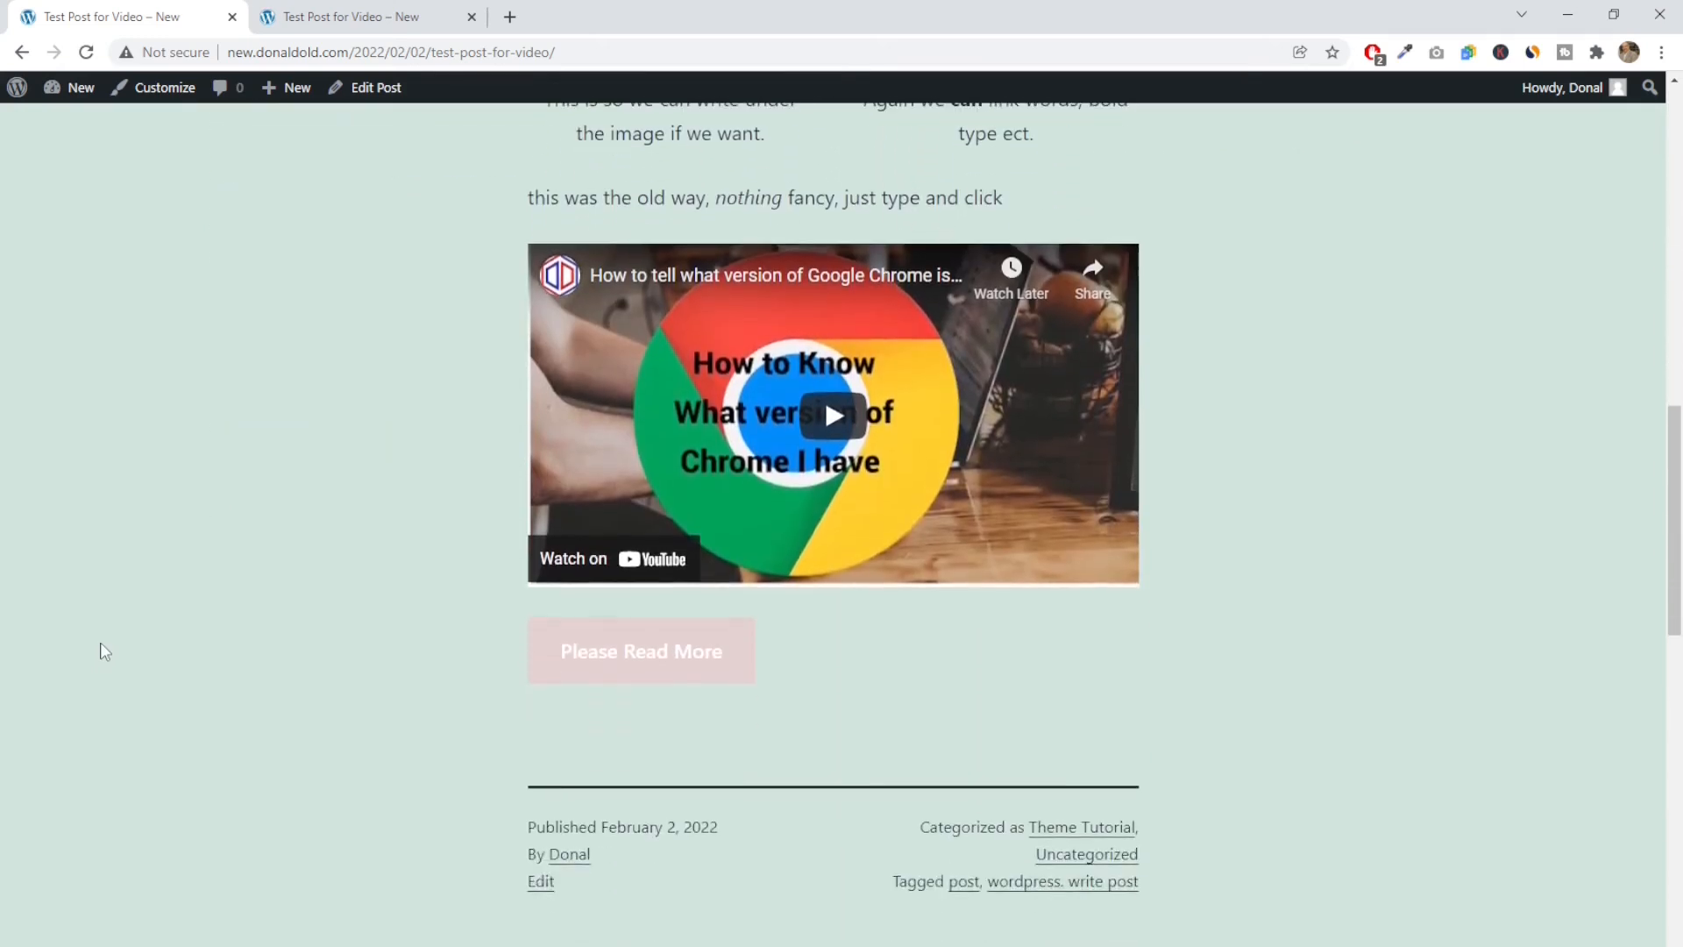
scroll(105, 652, "down", 4)
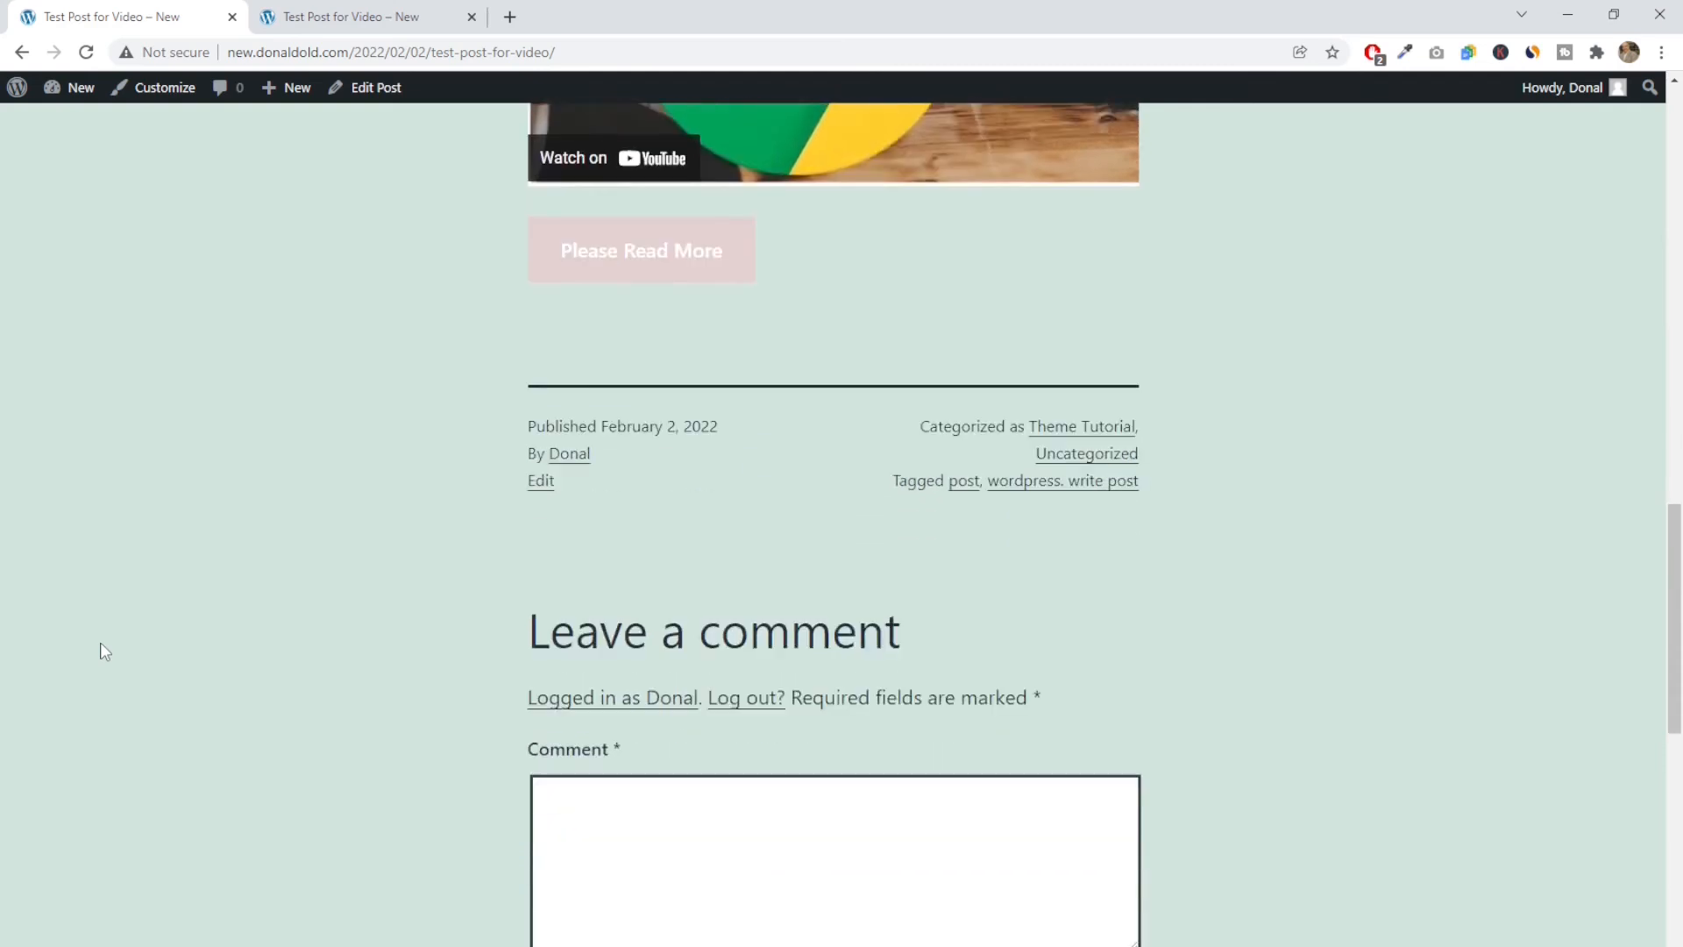
scroll(100, 643, "up", 20)
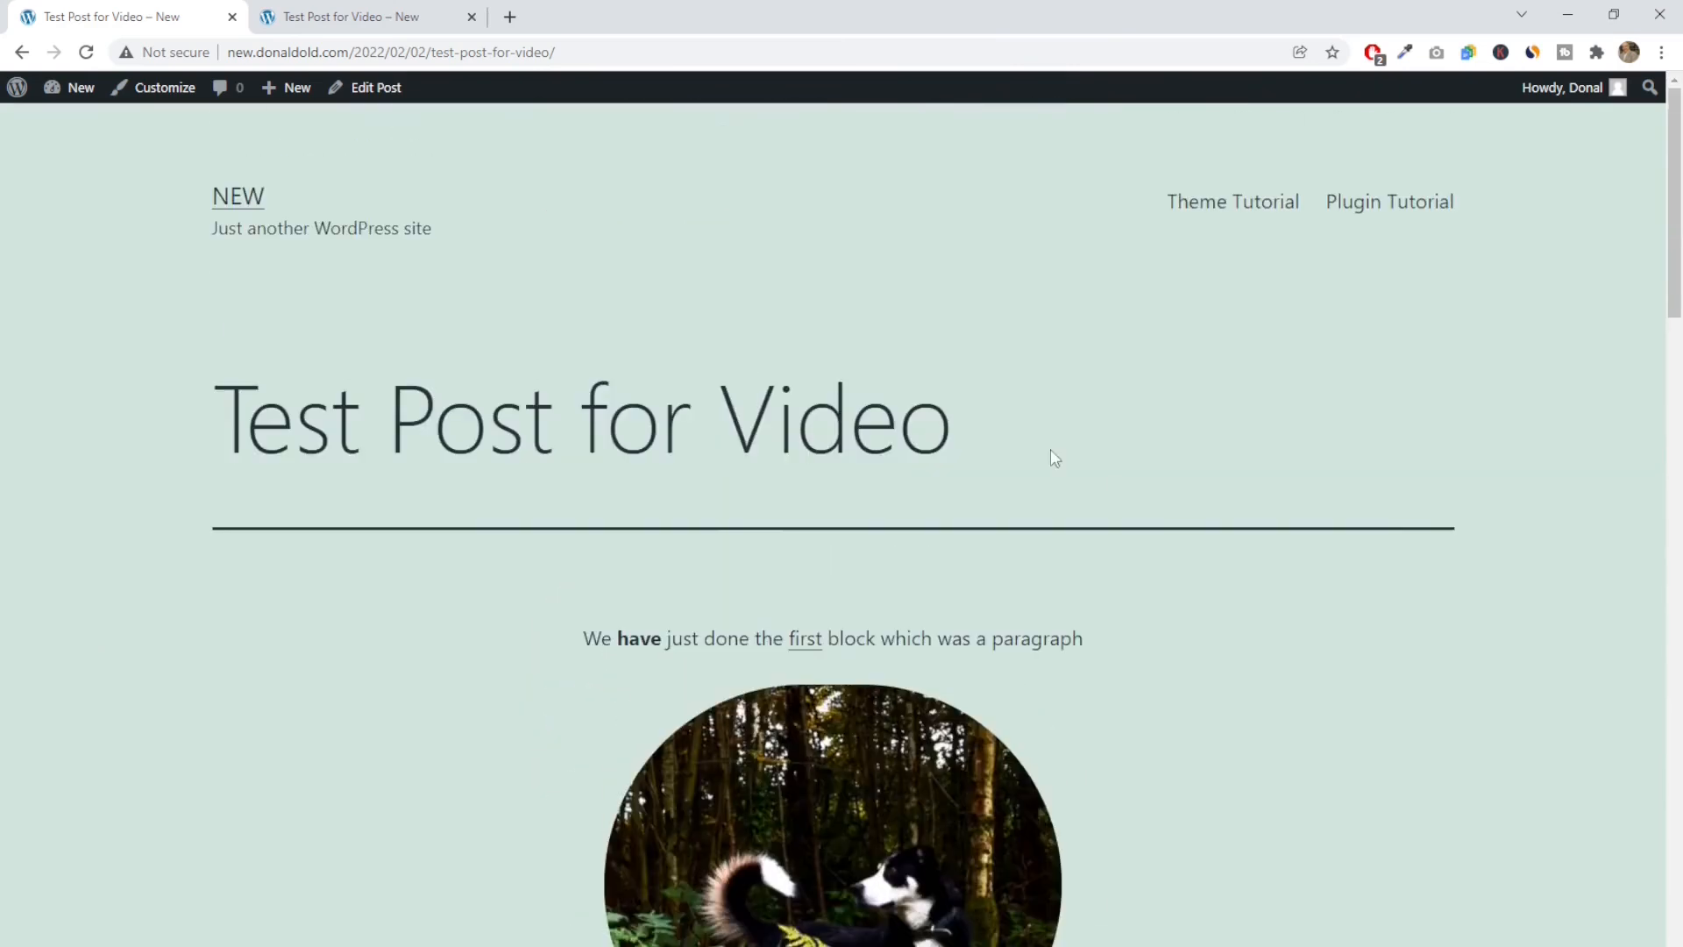